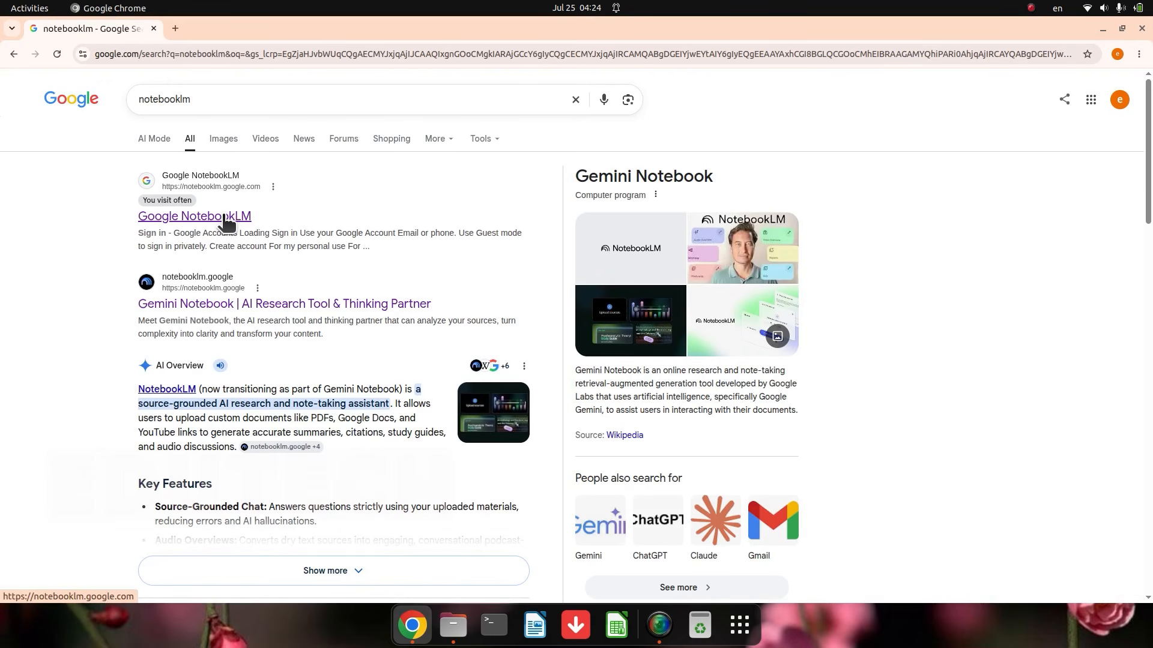
# Step: Open Google NotebookLM from the search results and create a new notebook
pyautogui.click(225, 222)
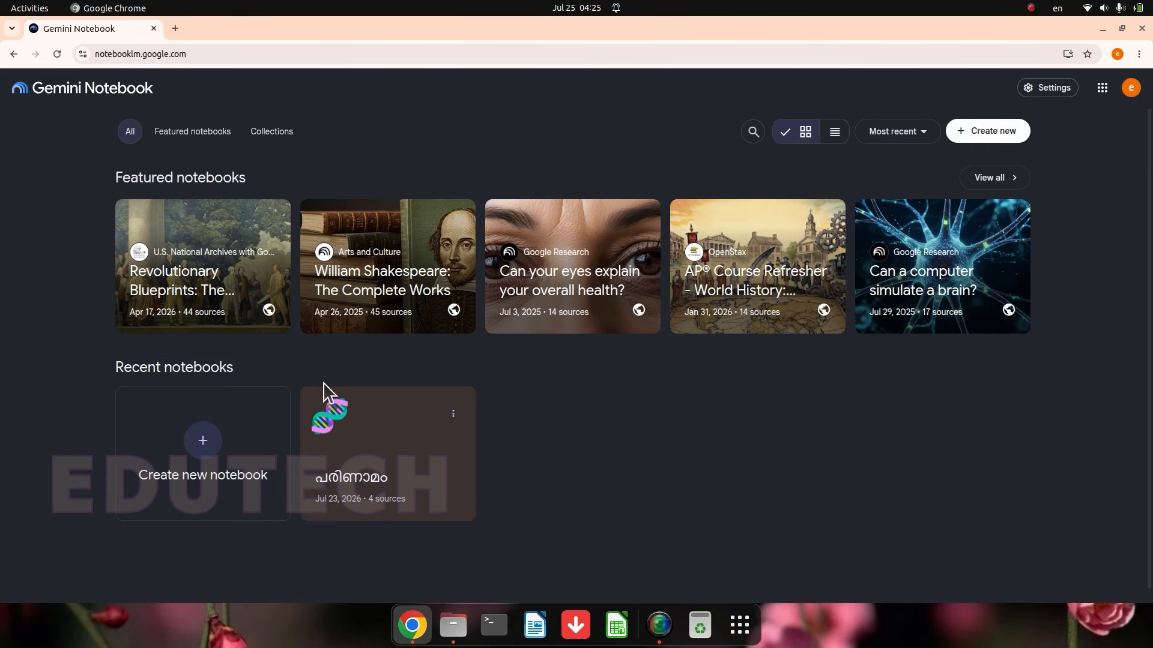
pyautogui.click(204, 445)
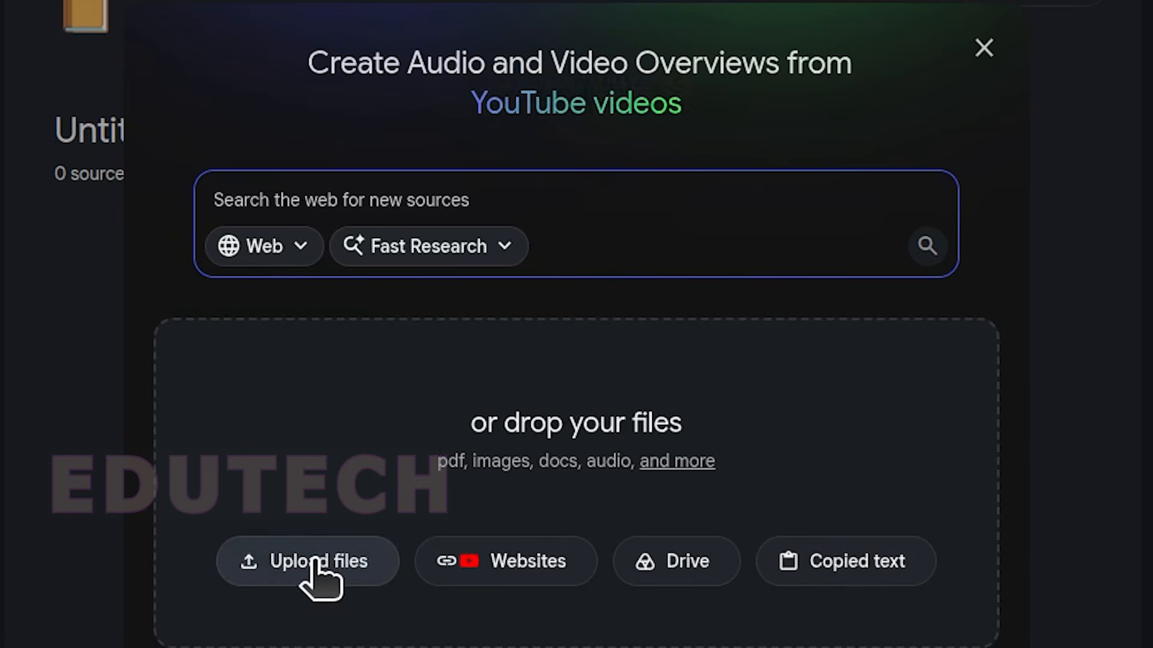
# Step: Add Biology_10_2M.pdf and Biology __X__Teacher Text__20.pdf from the Desktop's Biology folder as sources of the new notebook
pyautogui.click(314, 561)
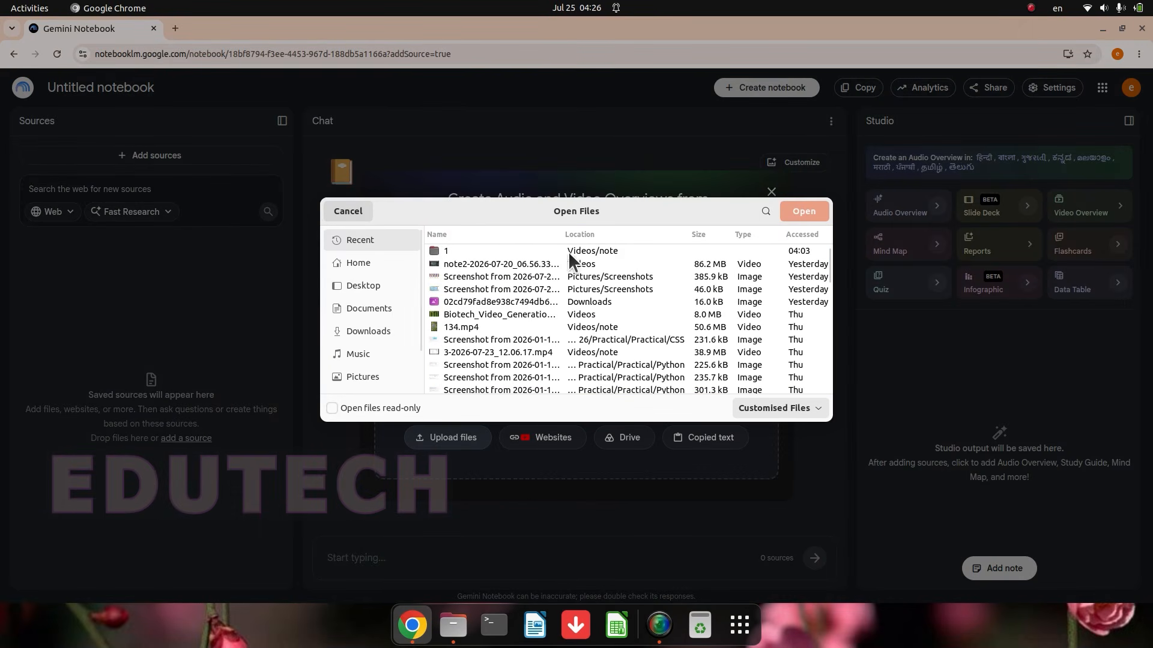
pyautogui.click(345, 211)
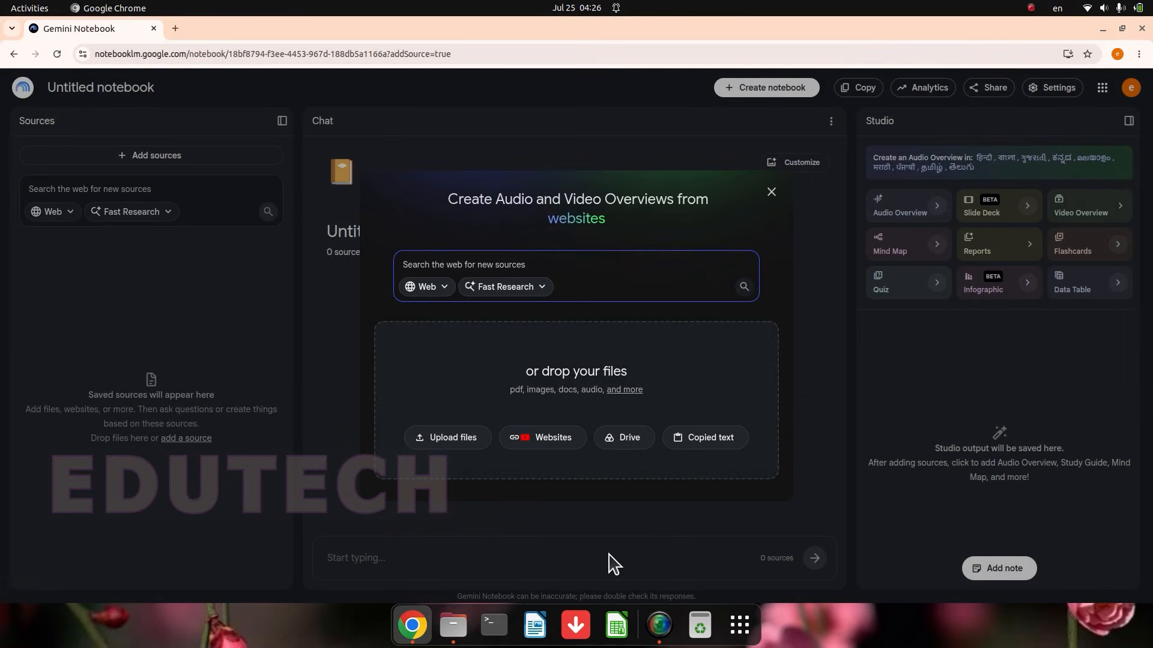
pyautogui.click(453, 627)
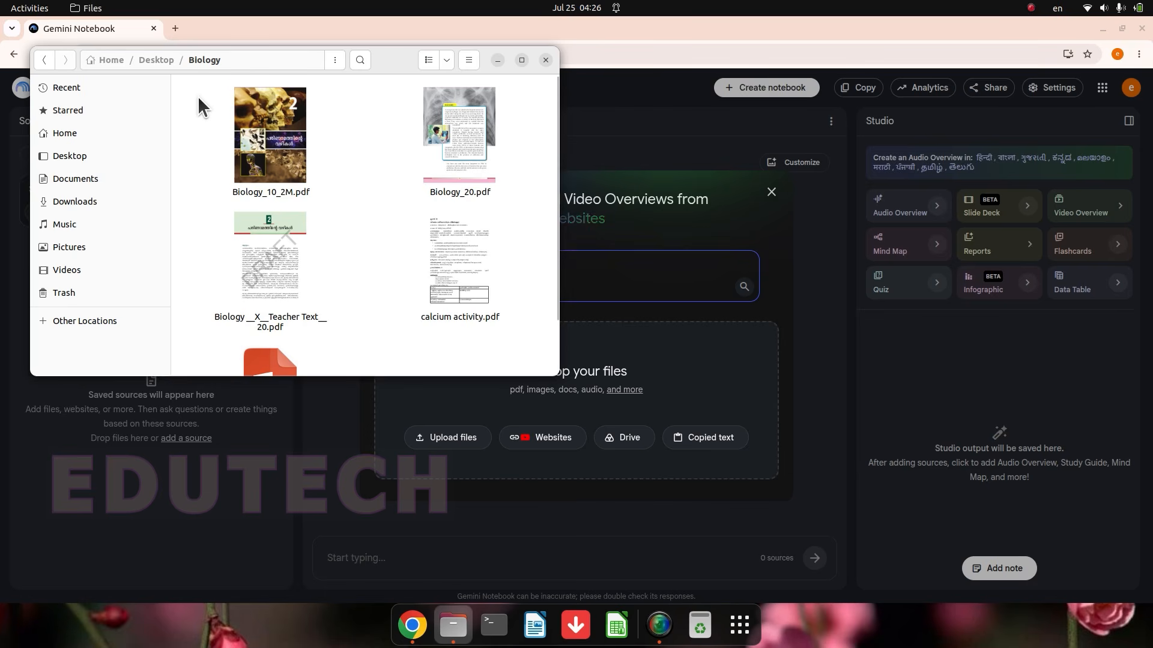
pyautogui.moveTo(198, 96); pyautogui.dragTo(350, 326)
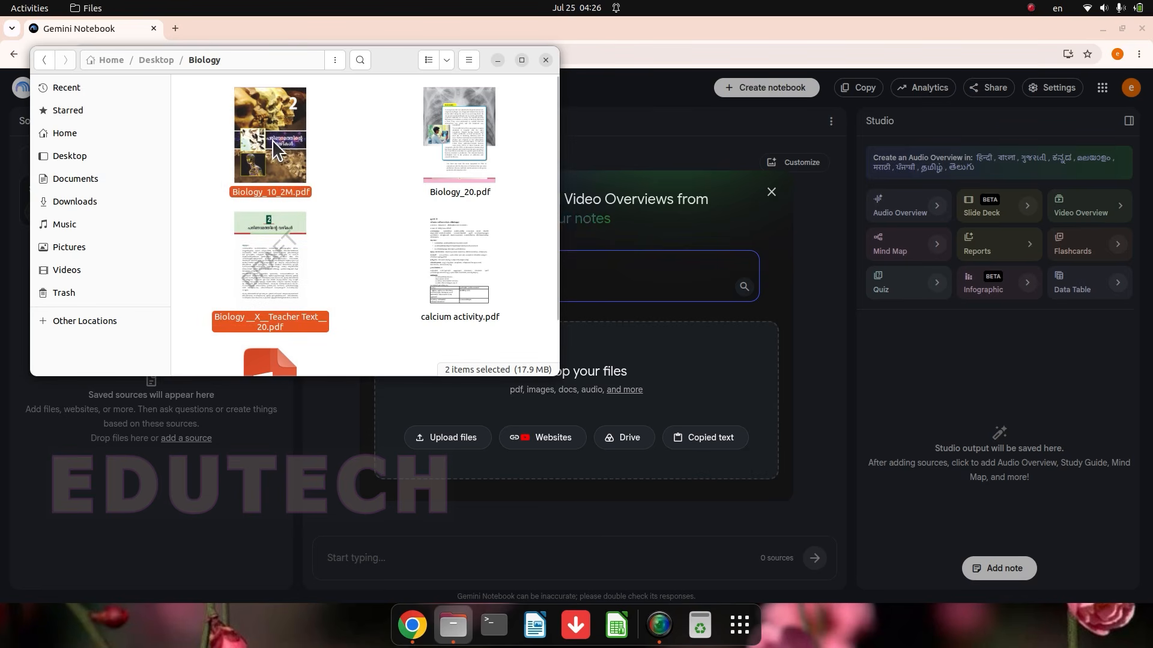
pyautogui.moveTo(271, 139); pyautogui.dragTo(643, 368)
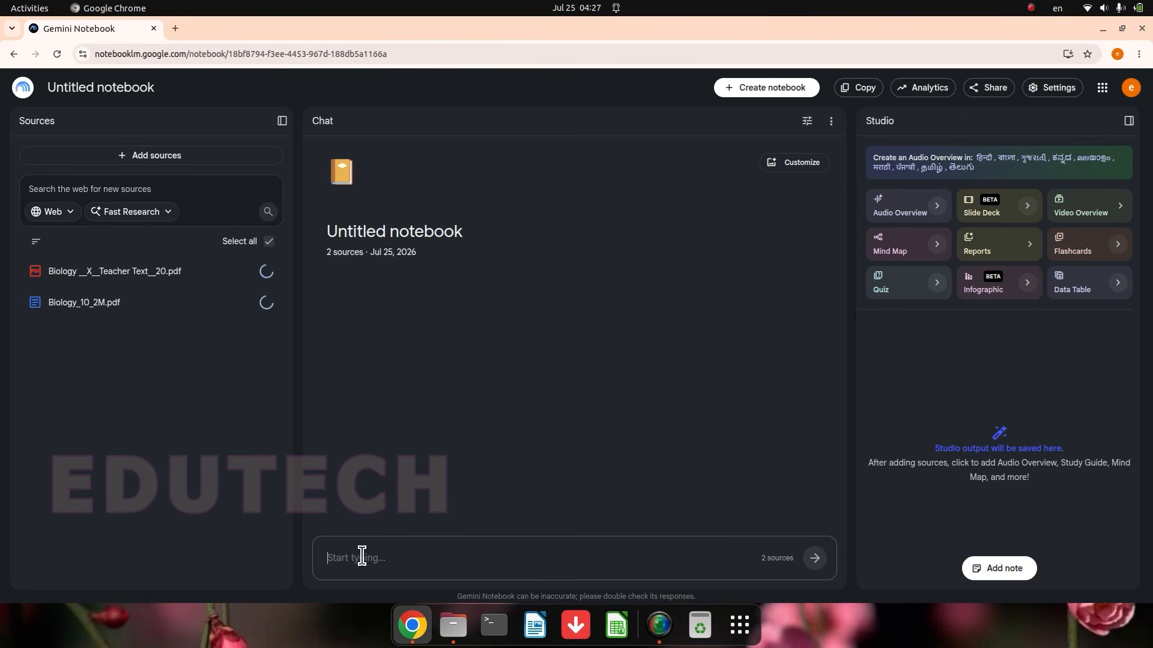
pyautogui.click(337, 553)
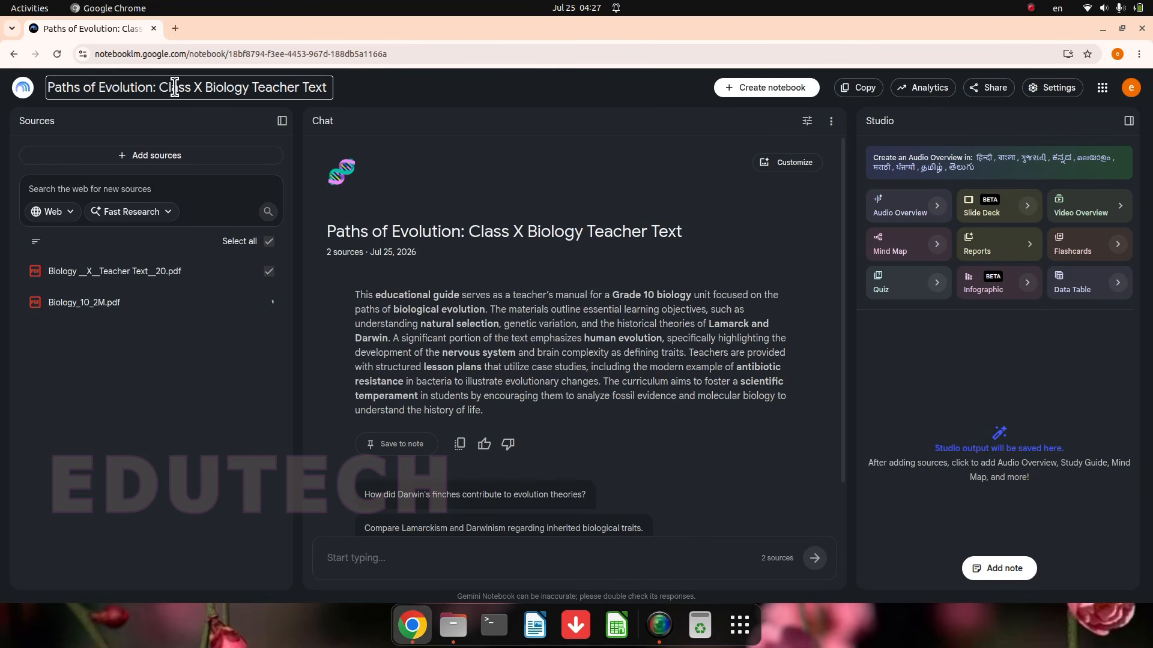
# Step: Shorten the notebook's title to Evolution
pyautogui.moveTo(96, 88); pyautogui.dragTo(3, 96)
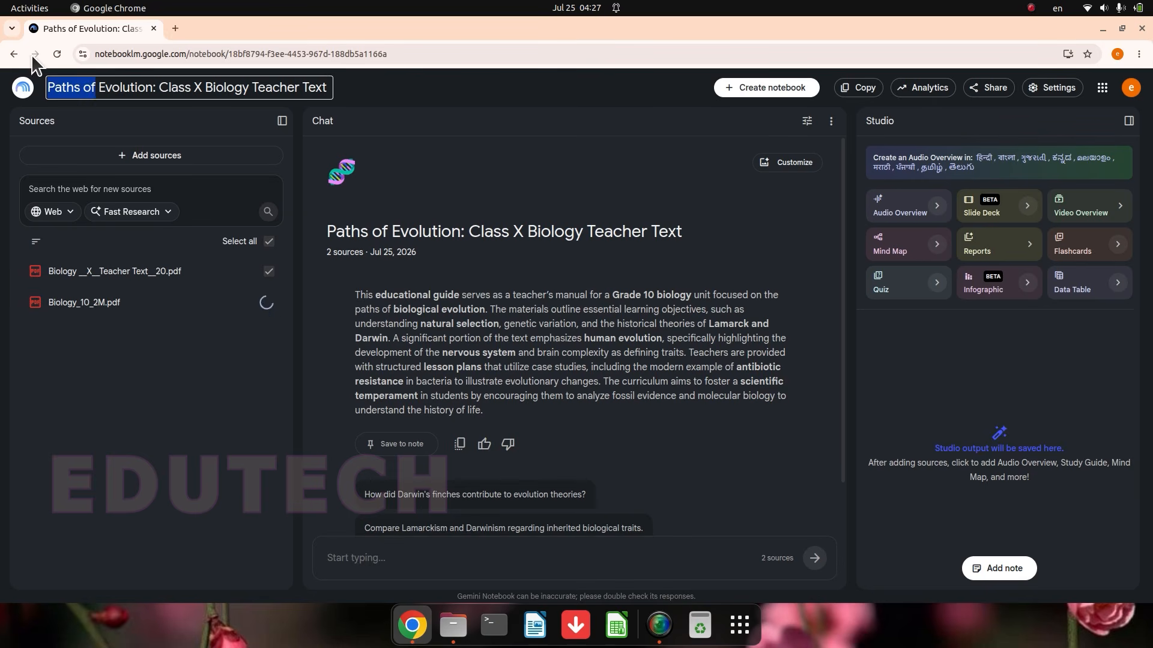
pyautogui.press('BackSpace')
pyautogui.moveTo(106, 93); pyautogui.dragTo(280, 87)
pyautogui.press('BackSpace')
pyautogui.press('BackSpace')
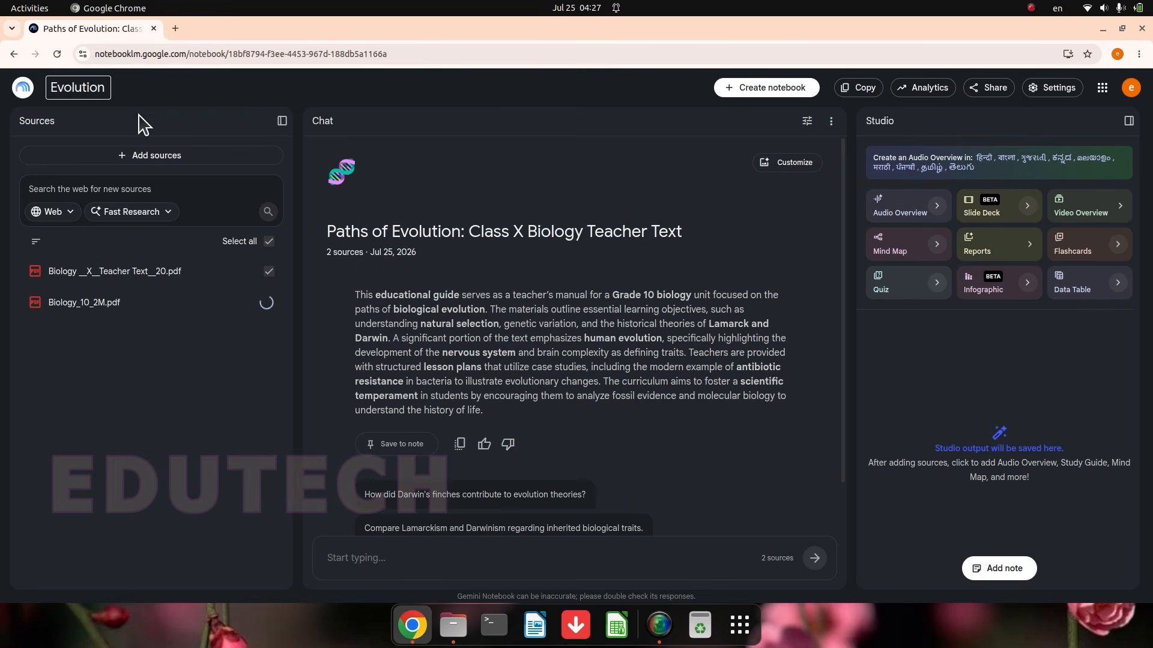
pyautogui.press('Return')
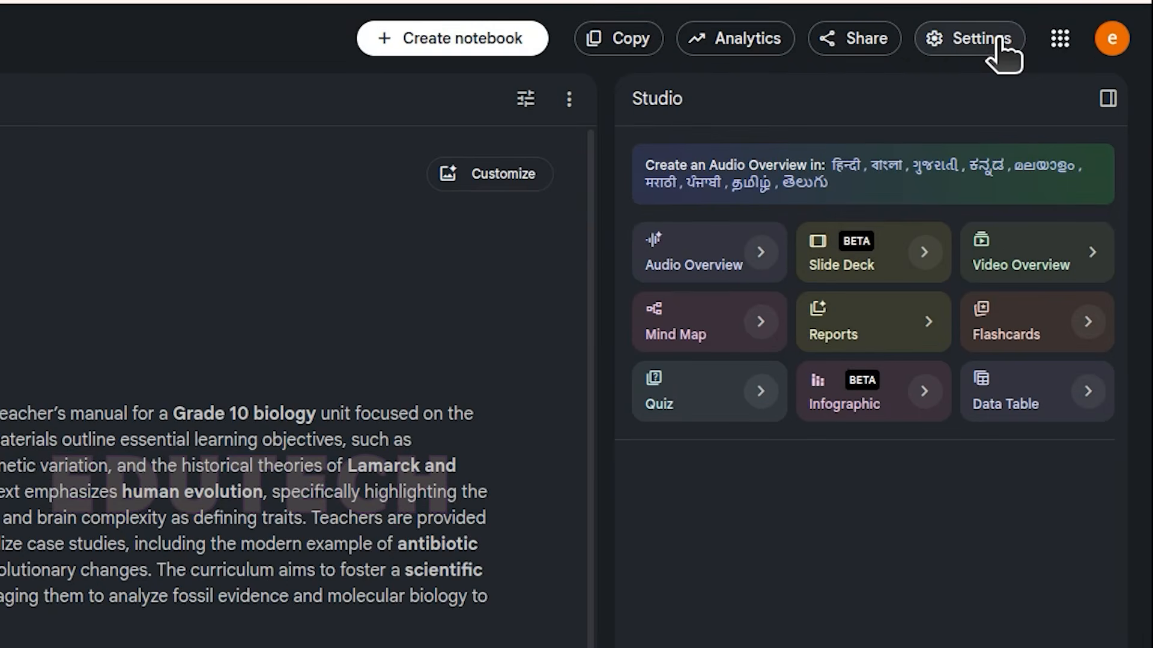
# Step: Set the output language override to Malayalam (മലയാളം) and save the setting
pyautogui.click(997, 42)
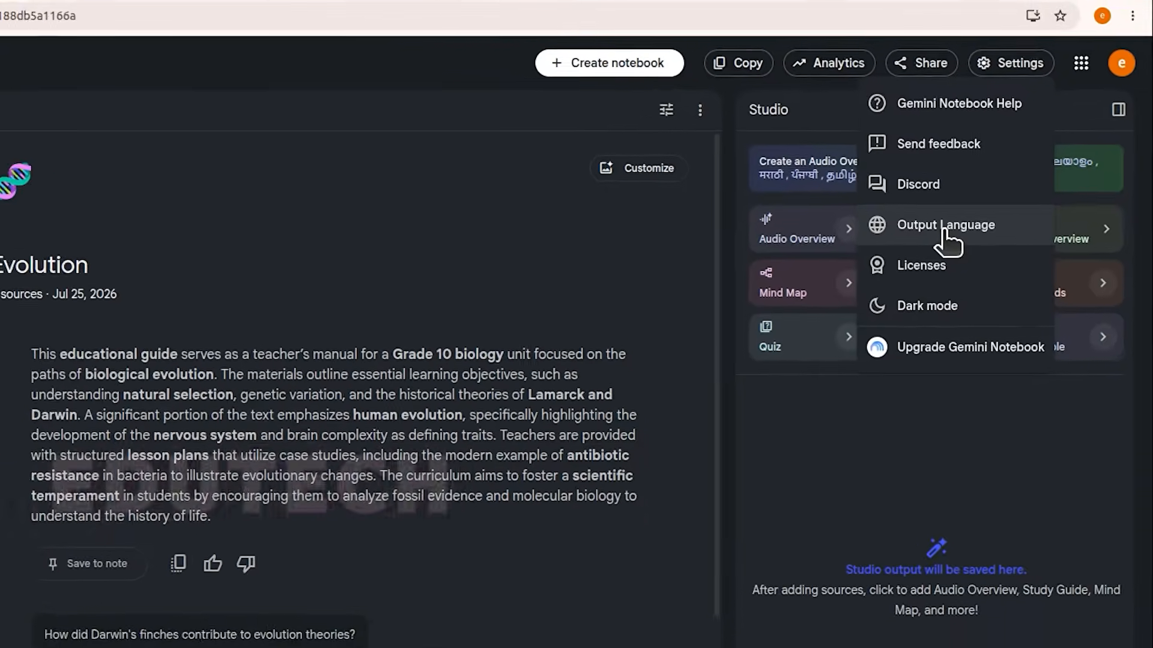
pyautogui.click(945, 228)
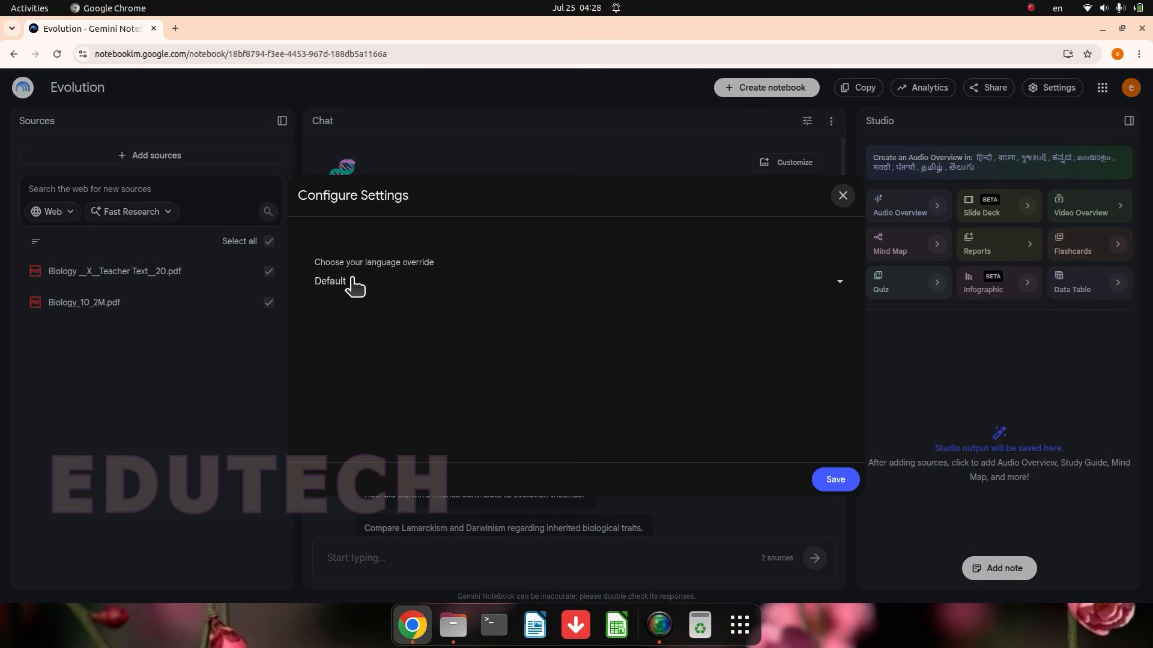
pyautogui.click(847, 283)
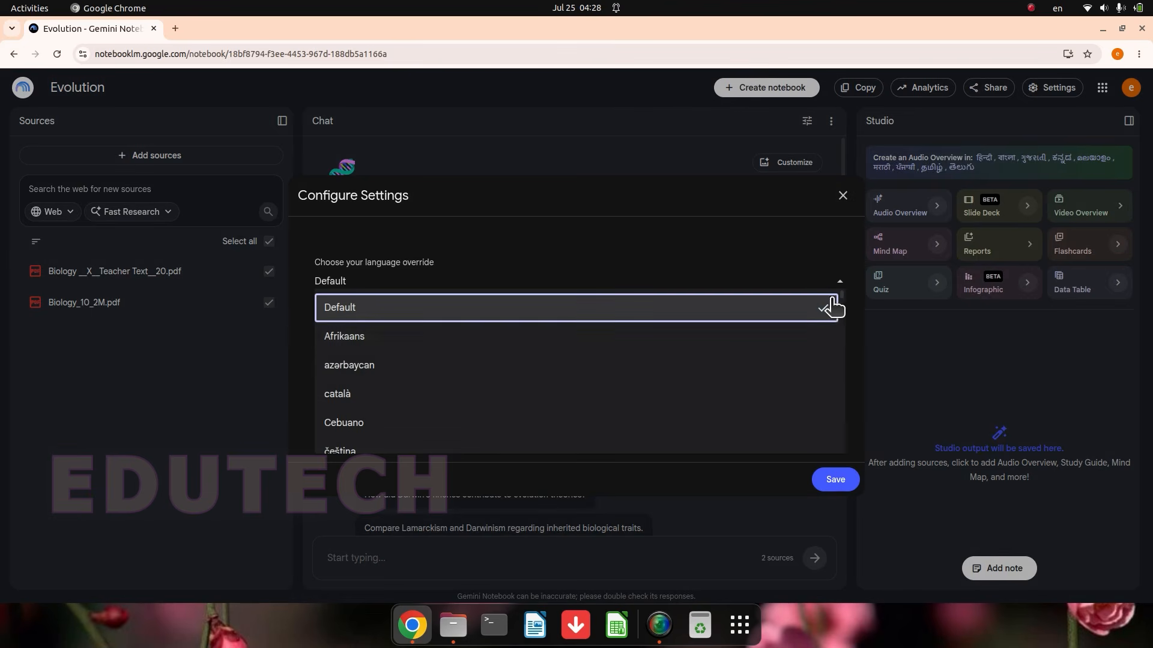
pyautogui.scroll(-15, 805, 359)
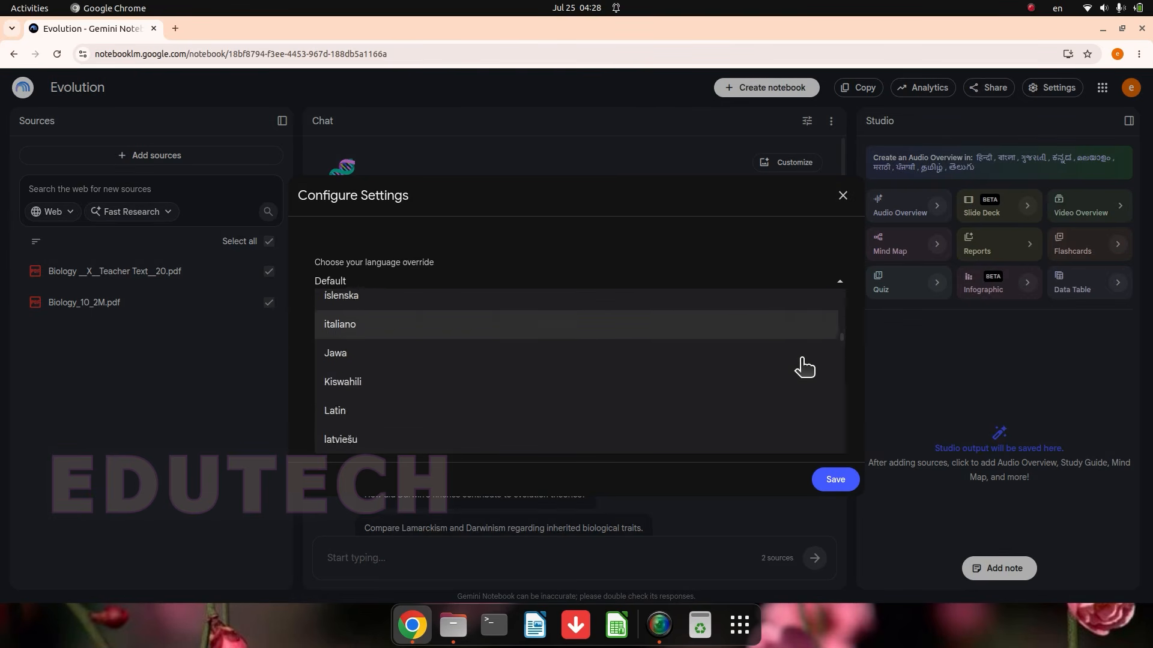
pyautogui.scroll(-8, 804, 367)
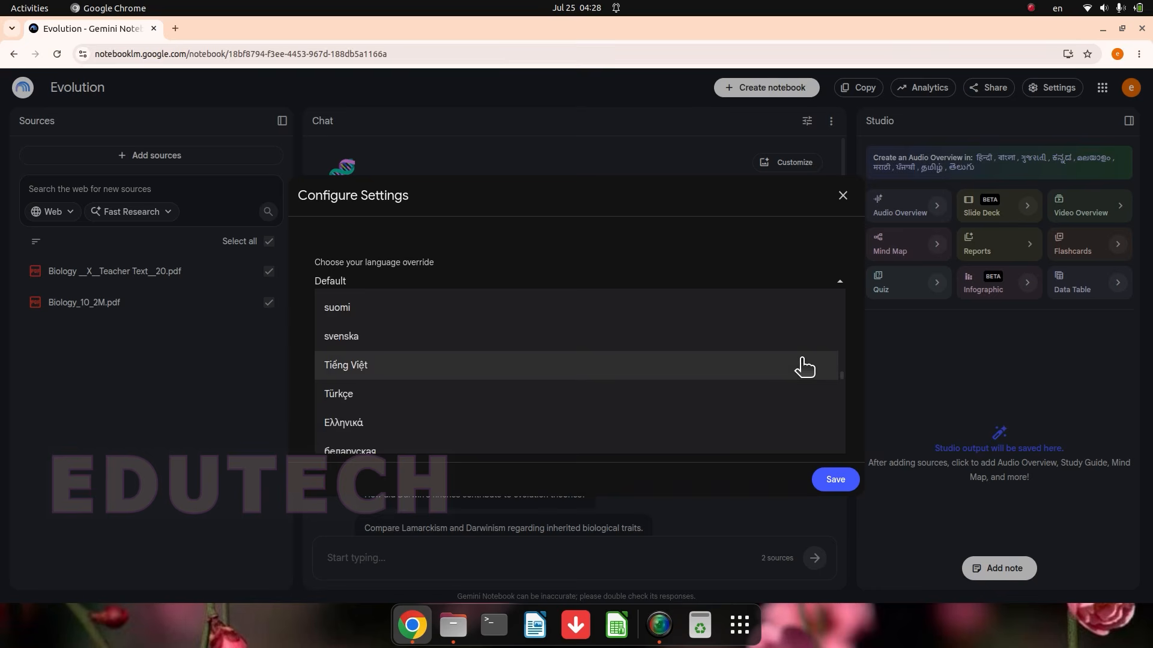
pyautogui.click(563, 403)
pyautogui.click(836, 480)
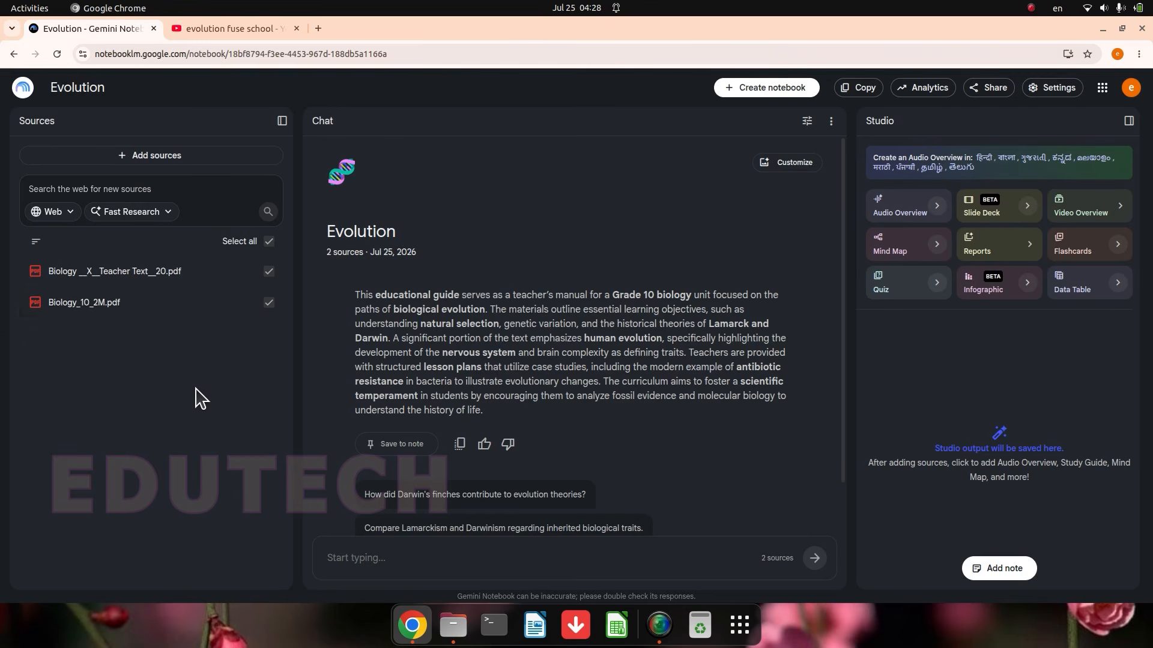
# Step: Start adding a website source, then copy the URL of FuseSchool's YouTube video "Evidence for Natural Selection"
pyautogui.click(121, 157)
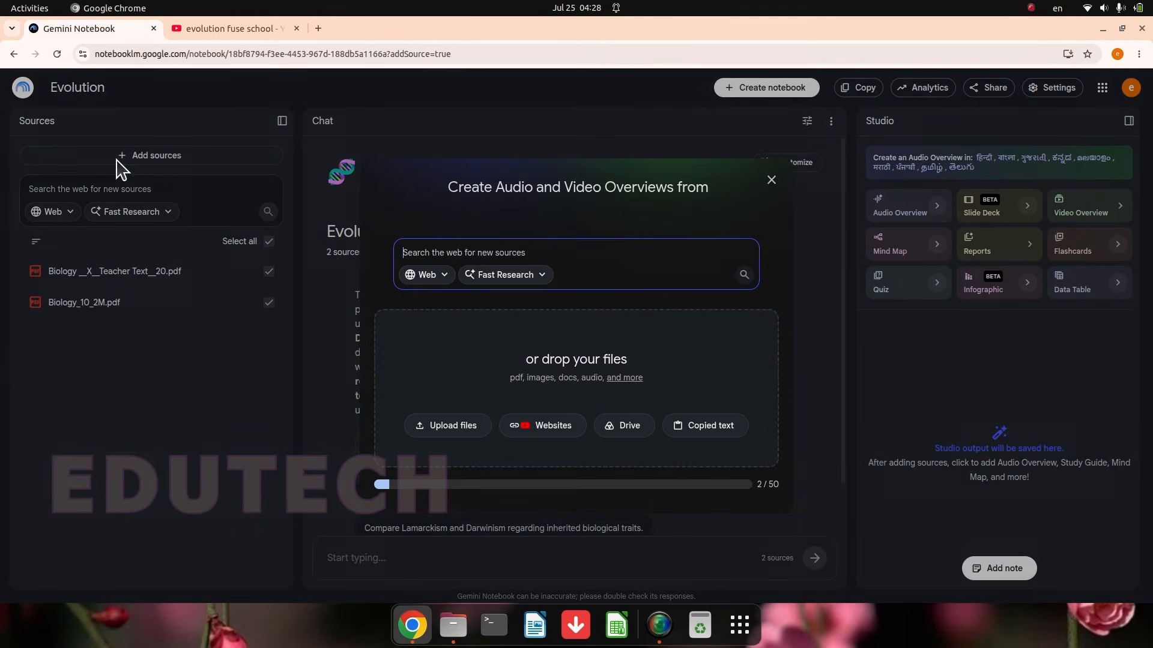
pyautogui.click(528, 429)
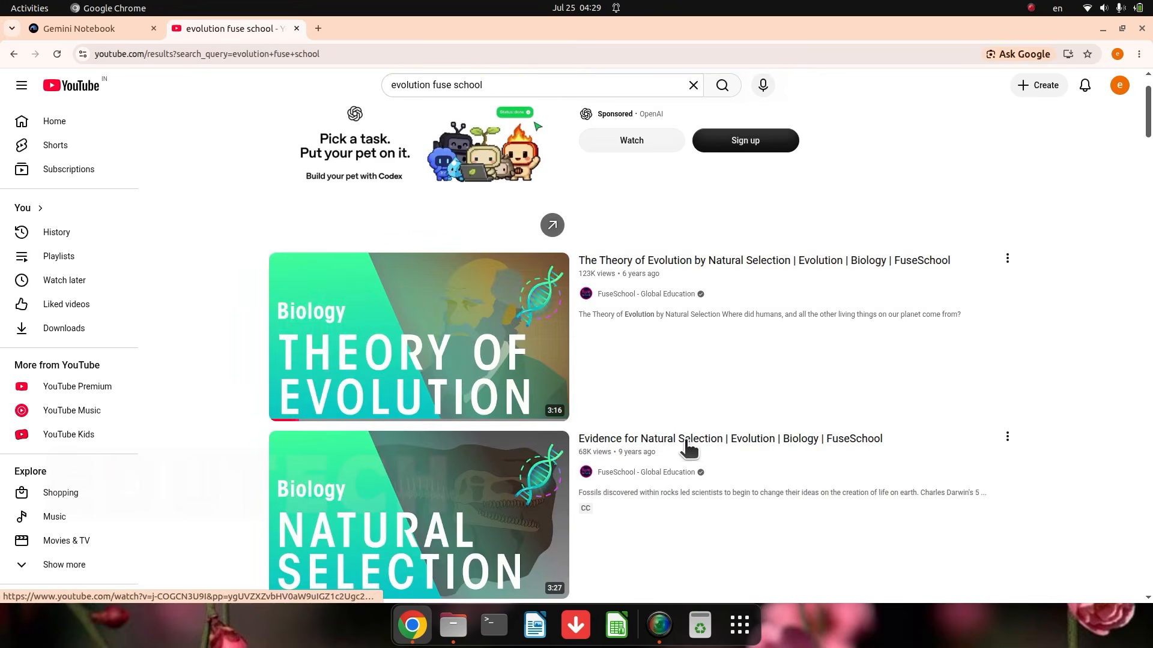
pyautogui.moveTo(707, 448)
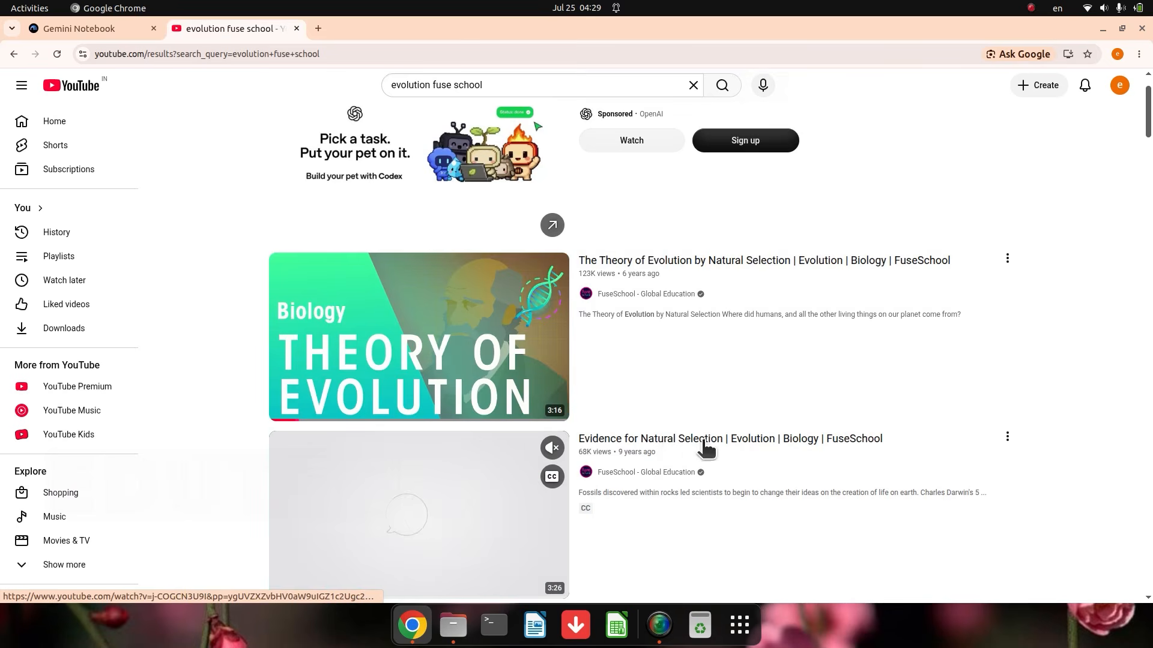
pyautogui.rightClick(639, 437)
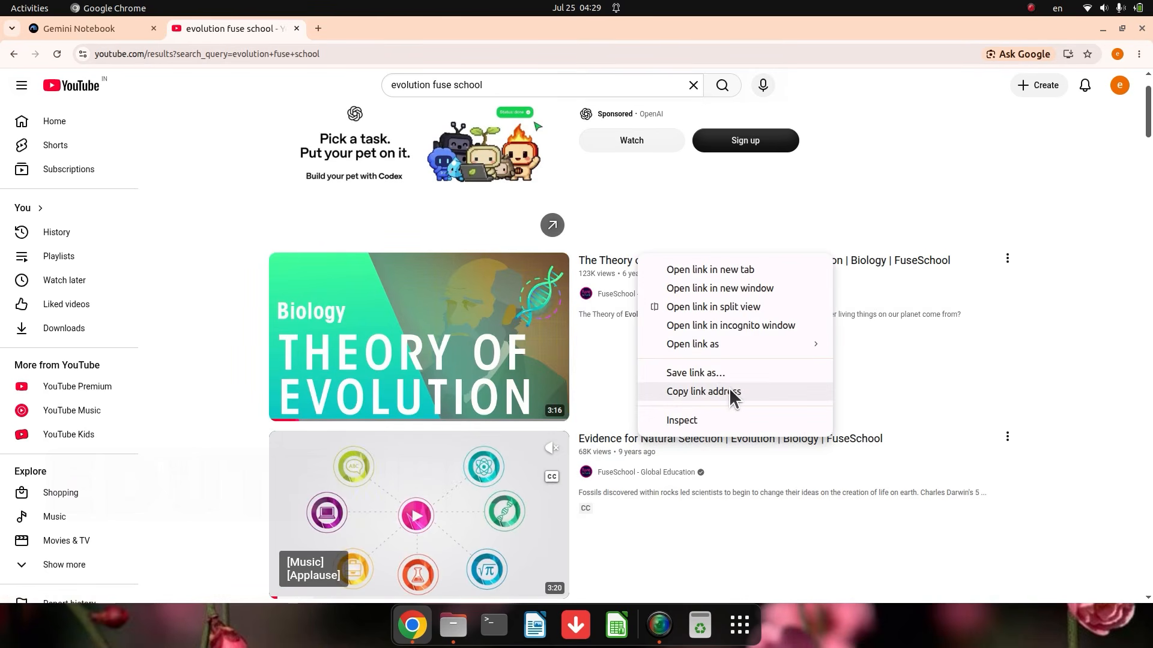
pyautogui.click(590, 452)
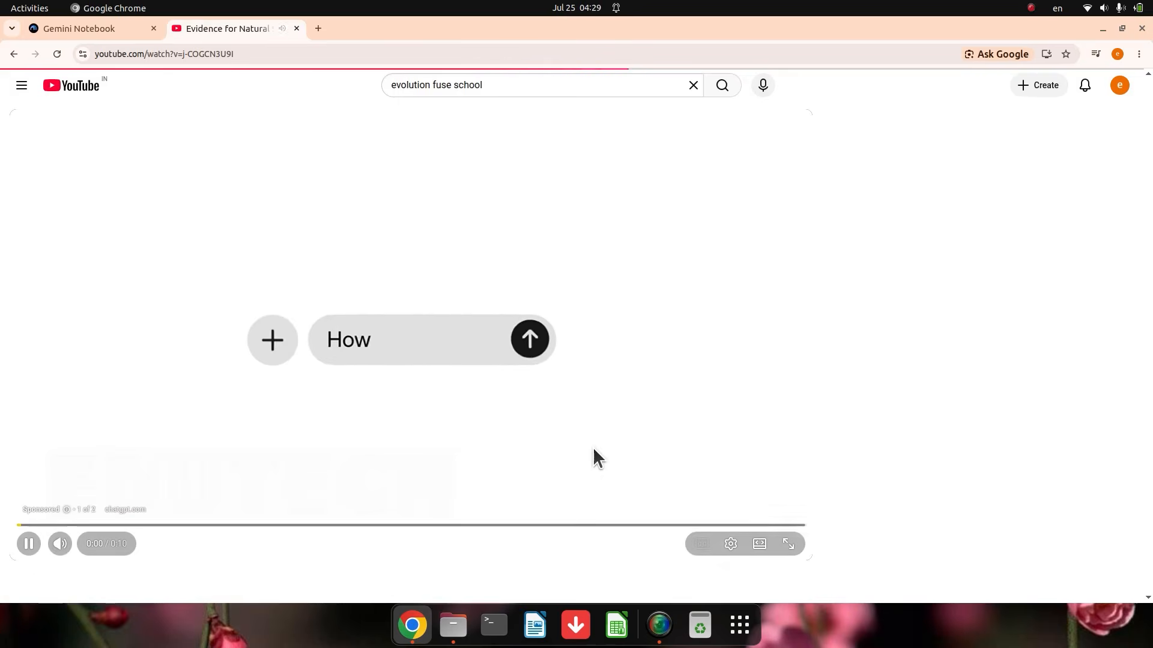
pyautogui.click(316, 405)
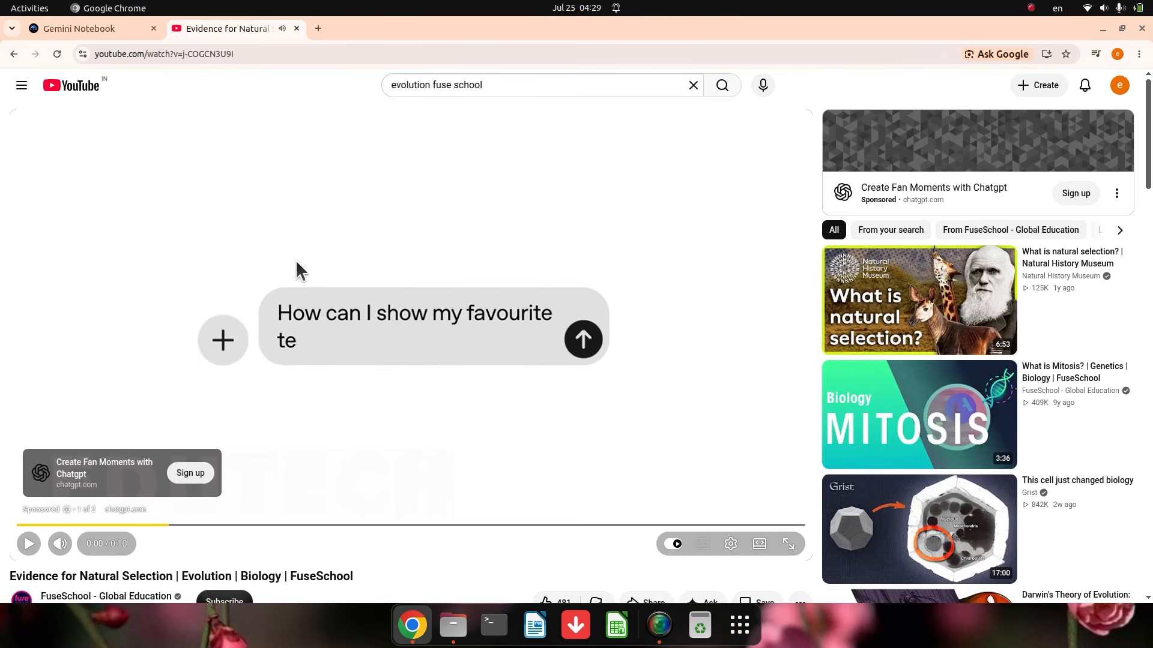
pyautogui.moveTo(240, 54); pyautogui.dragTo(94, 54)
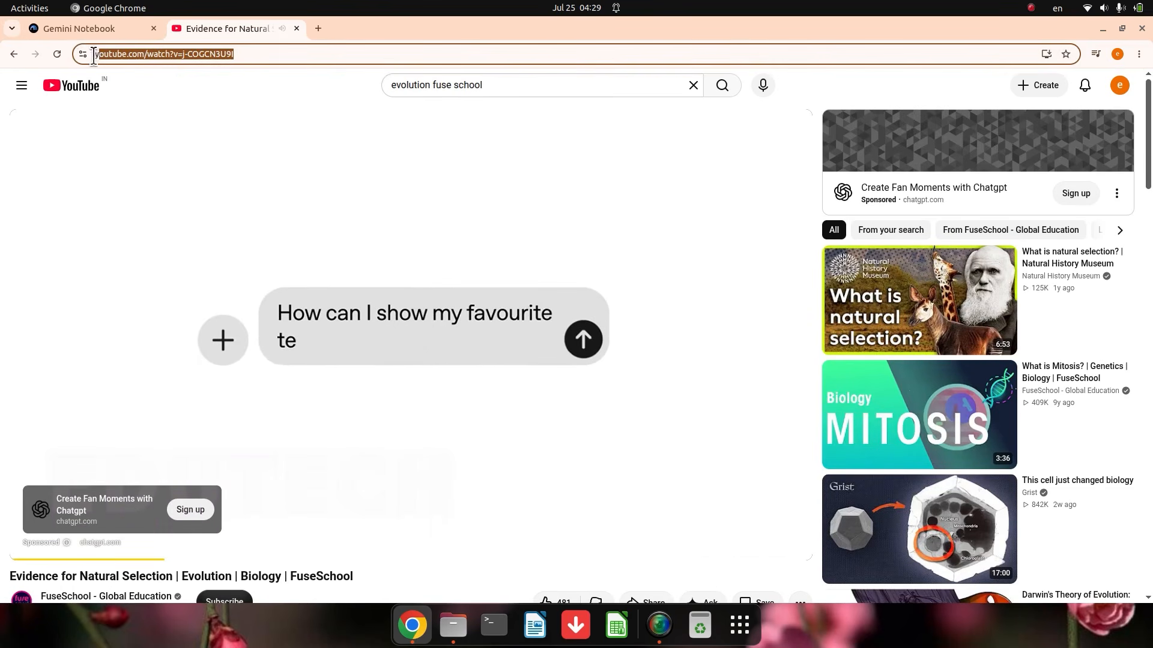
pyautogui.rightClick(114, 53)
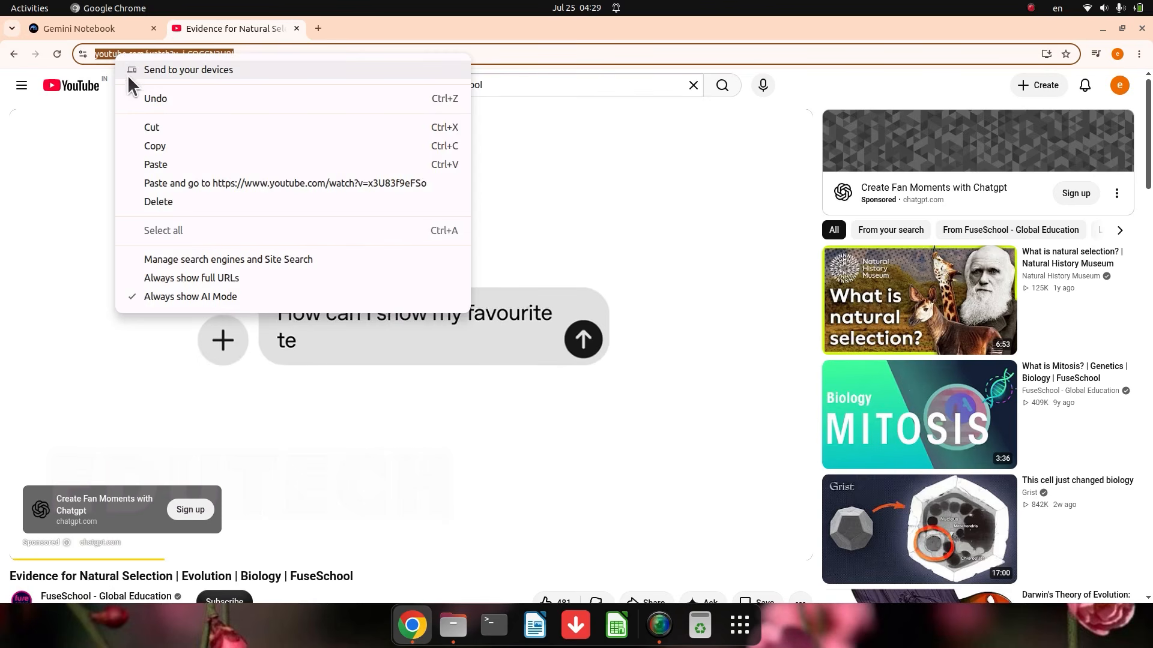
pyautogui.click(153, 145)
# Step: Paste the copied YouTube link into the notebook's website and YouTube URLs and insert it as a source
pyautogui.click(96, 23)
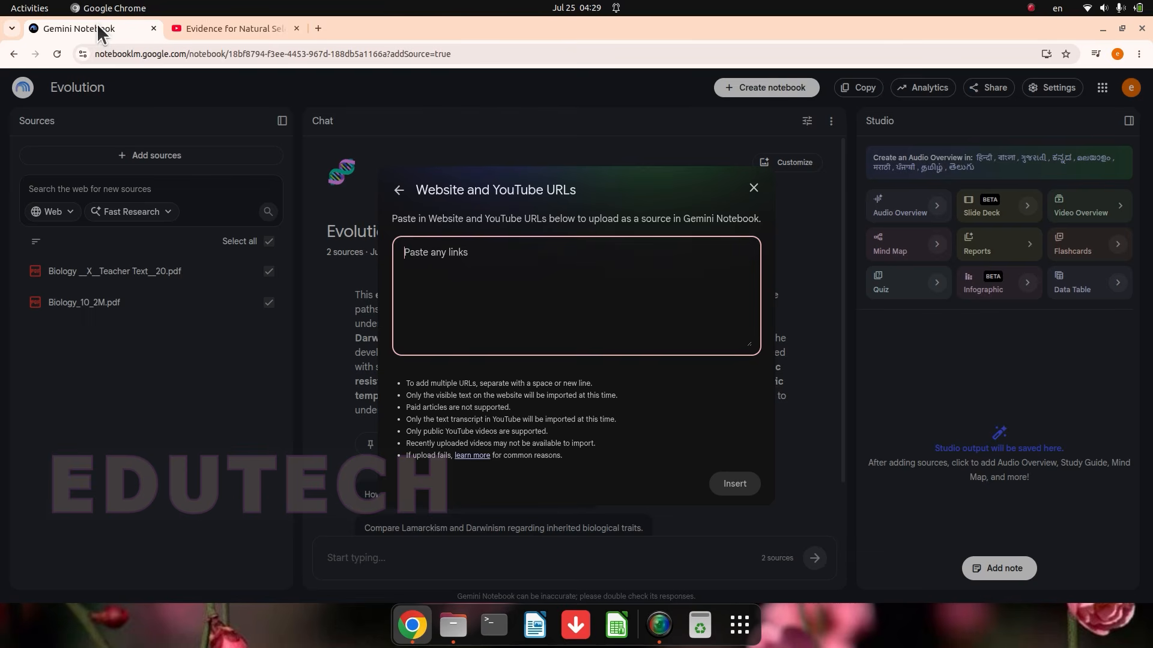
pyautogui.rightClick(449, 259)
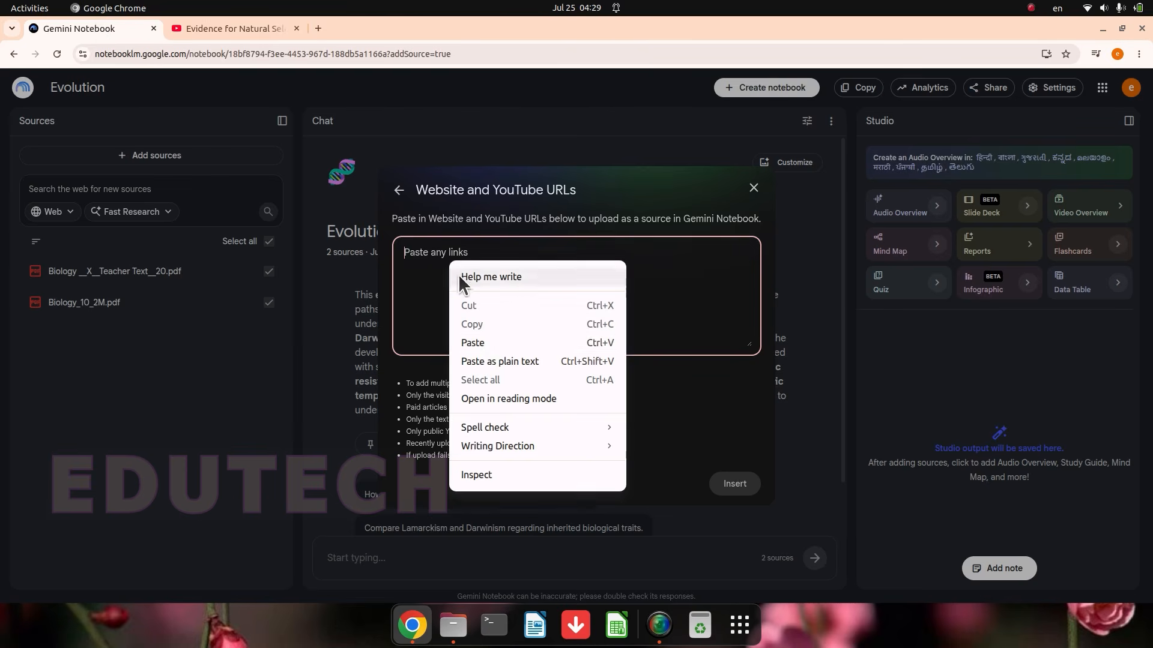
pyautogui.click(485, 341)
pyautogui.click(733, 481)
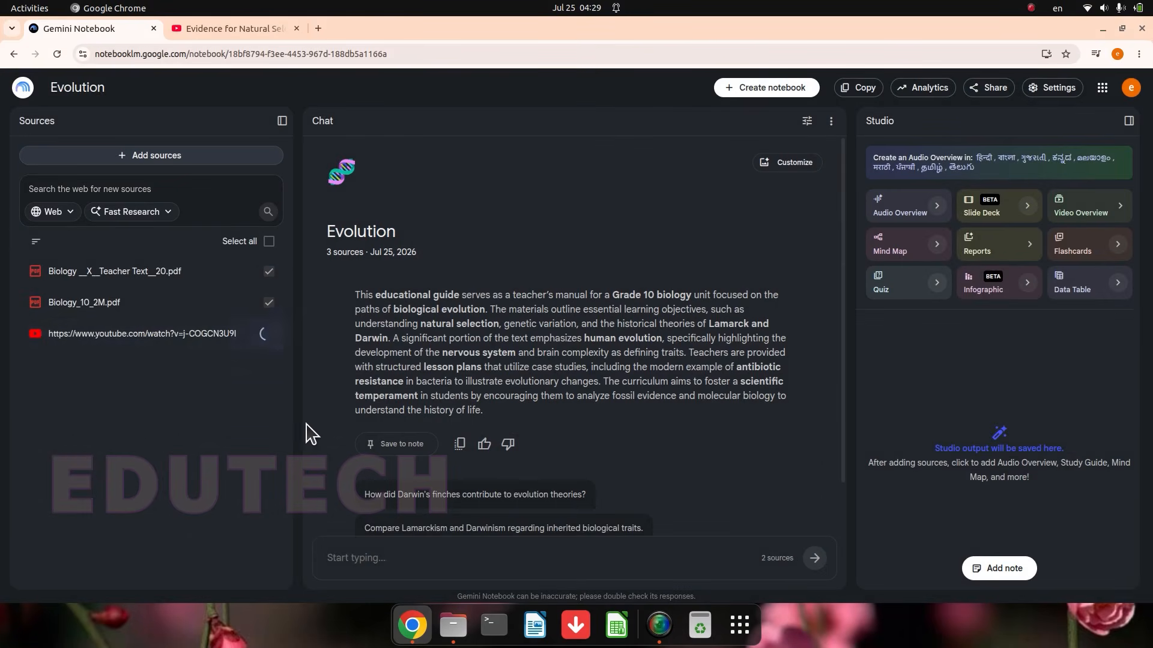
# Step: Search the web for new sources on "evolution" with Fast Research
pyautogui.click(56, 181)
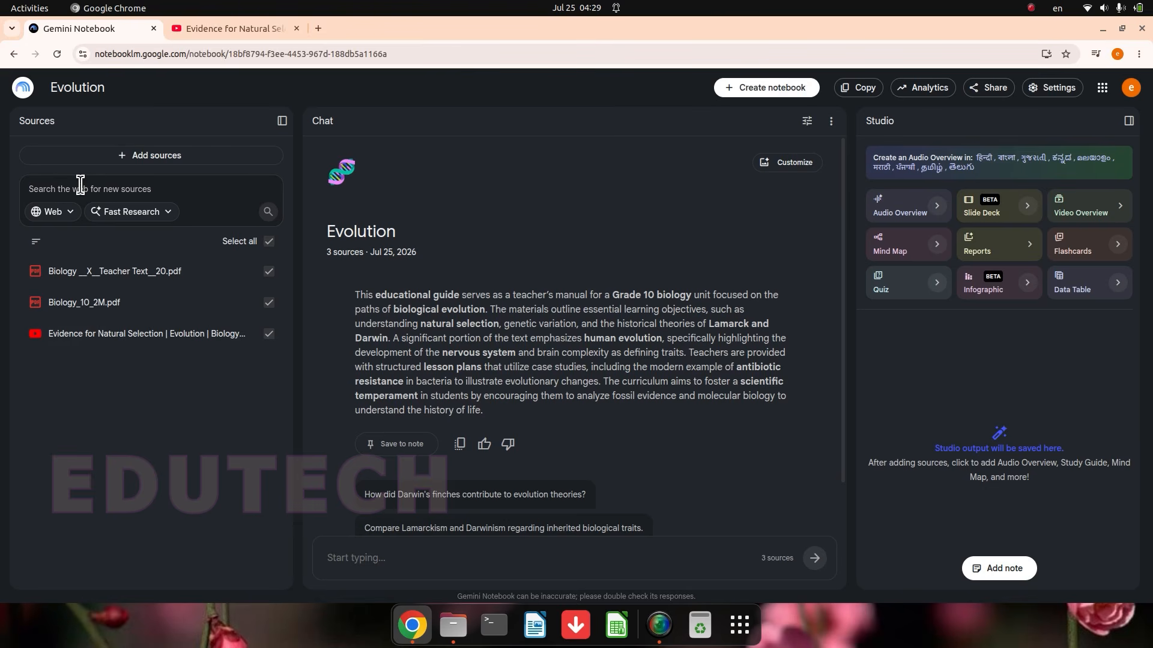
pyautogui.write('evolution')
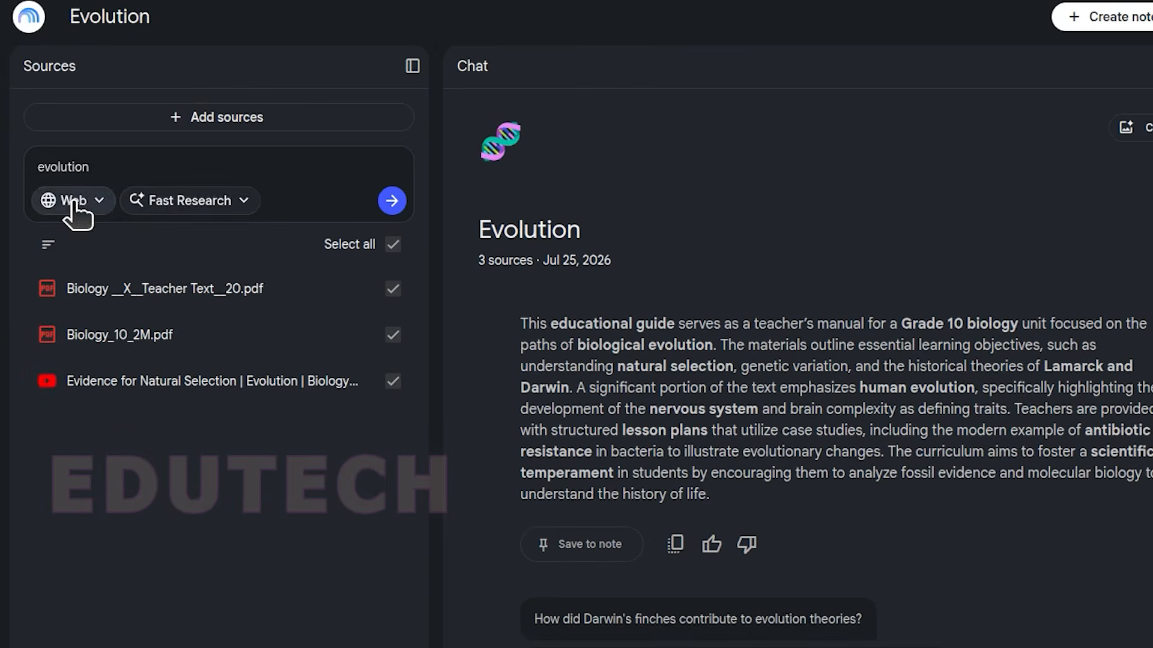
pyautogui.click(392, 201)
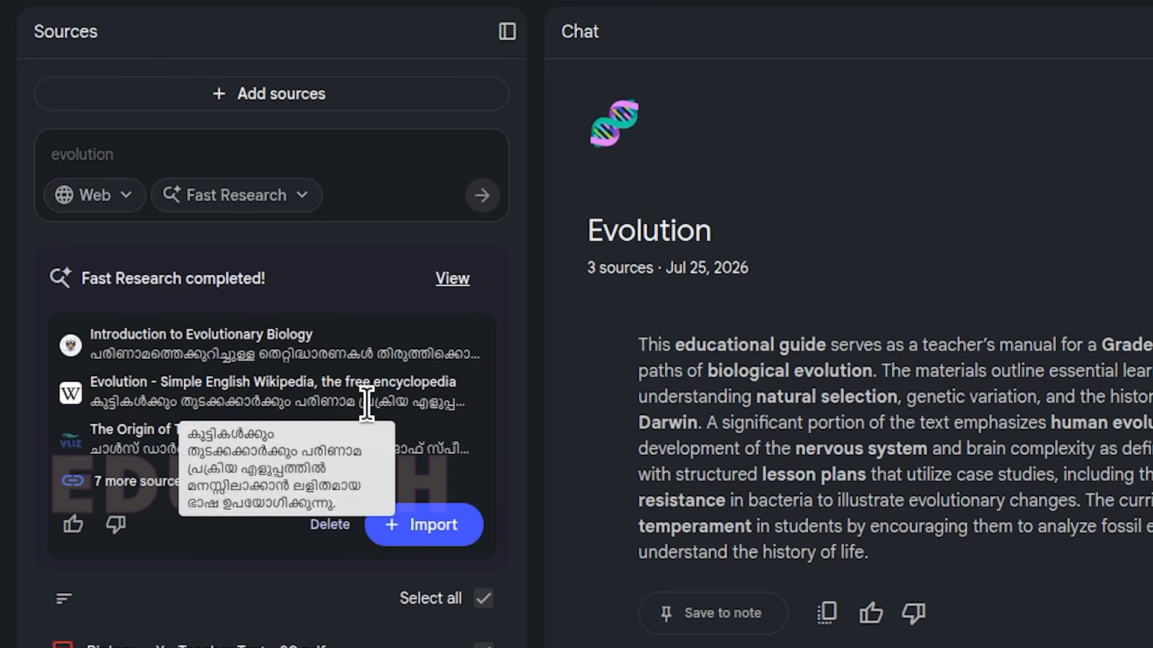
# Step: View the full list of discovered sources, look through the Simple English Wikipedia article on Evolution, and close it
pyautogui.click(452, 282)
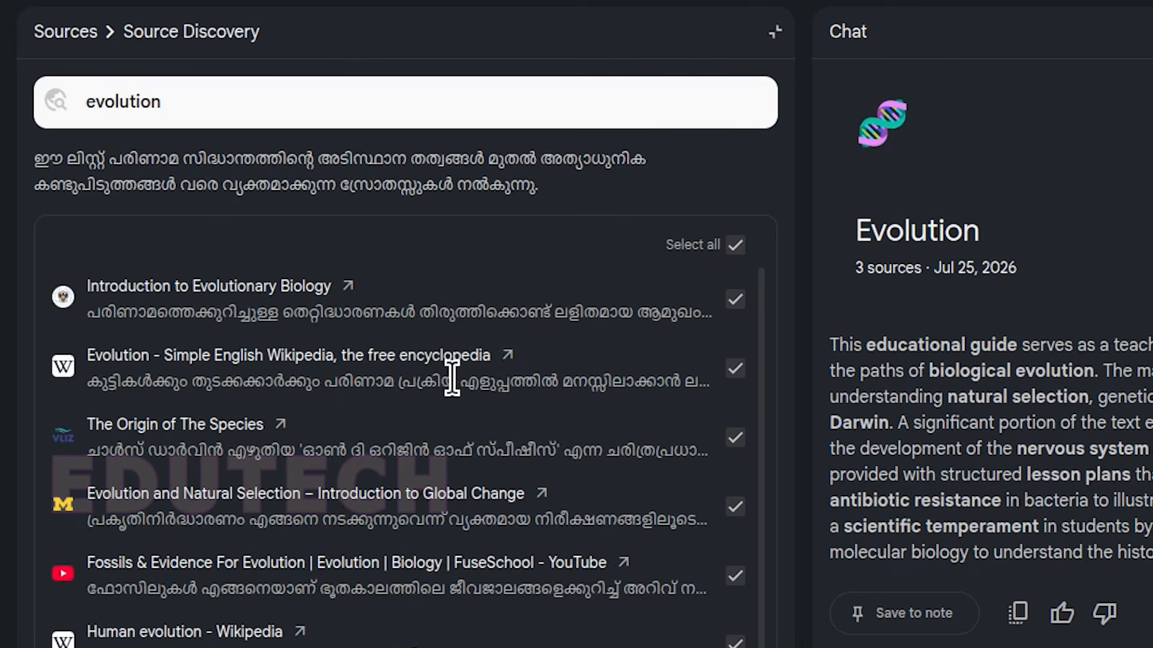
pyautogui.click(509, 356)
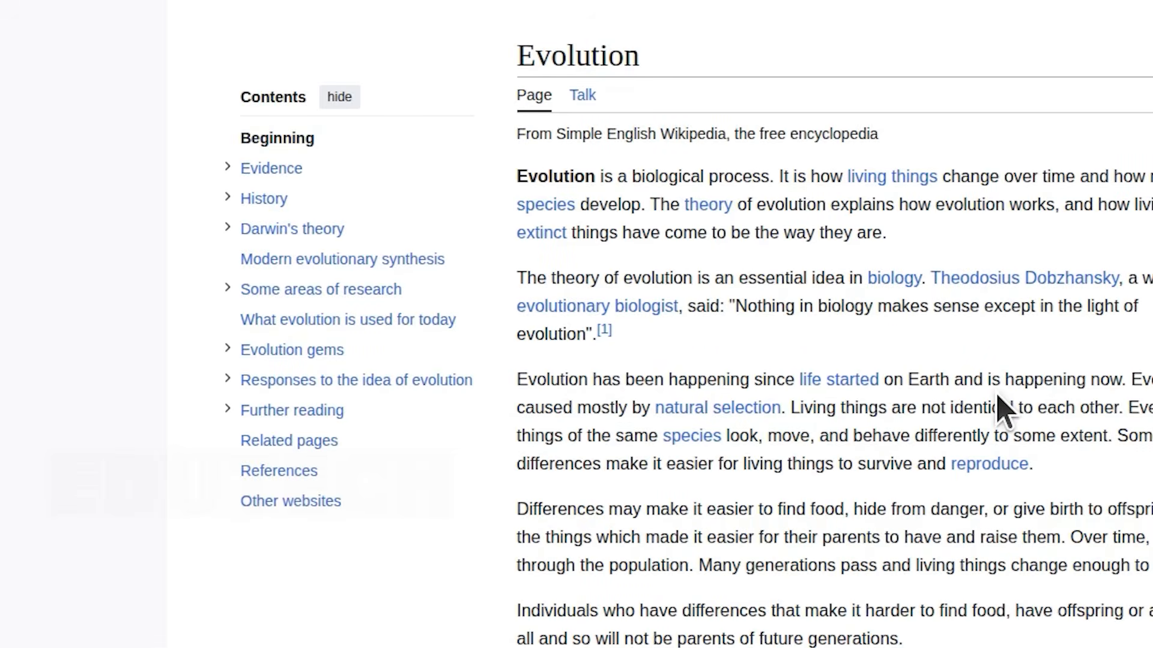
pyautogui.scroll(-8, 997, 393)
pyautogui.scroll(7, 997, 394)
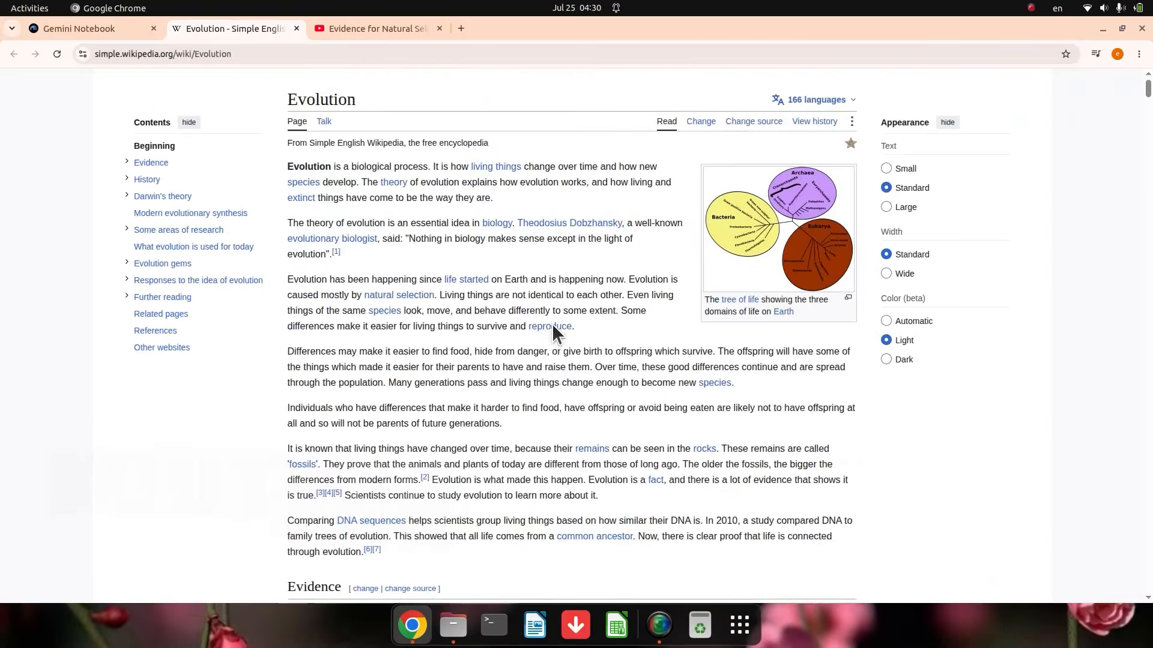
pyautogui.scroll(1, 552, 325)
pyautogui.click(295, 28)
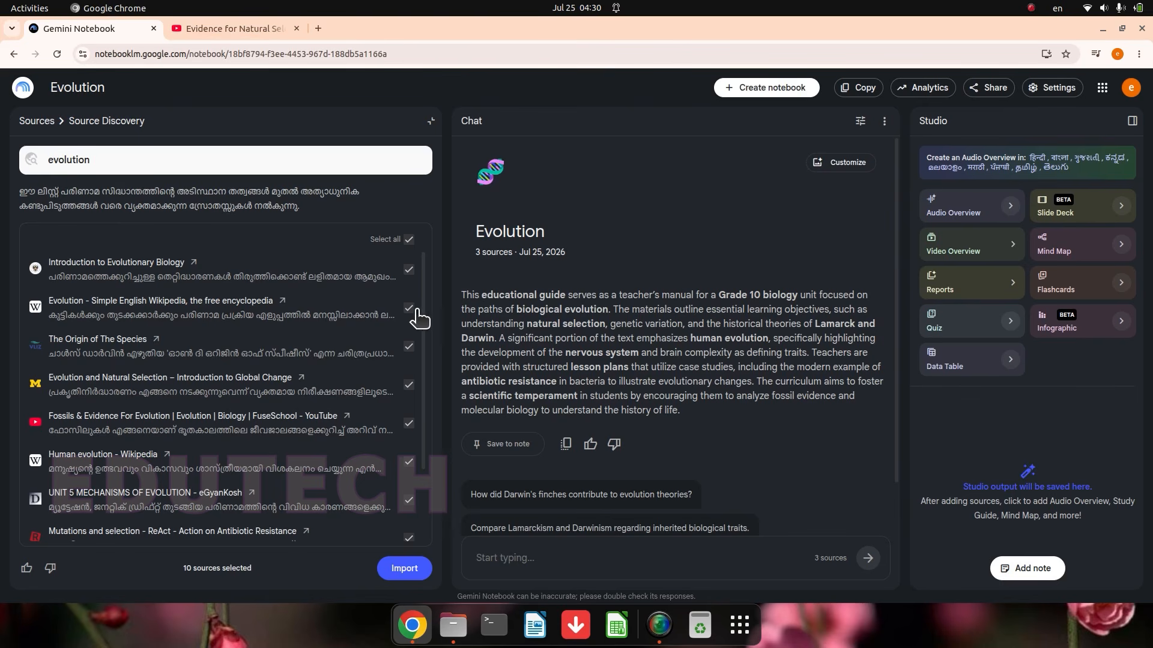
# Step: Deselect all discovered sources and import only the "Evolution - Simple English Wikipedia, the free encyclopedia" article into the notebook
pyautogui.click(409, 239)
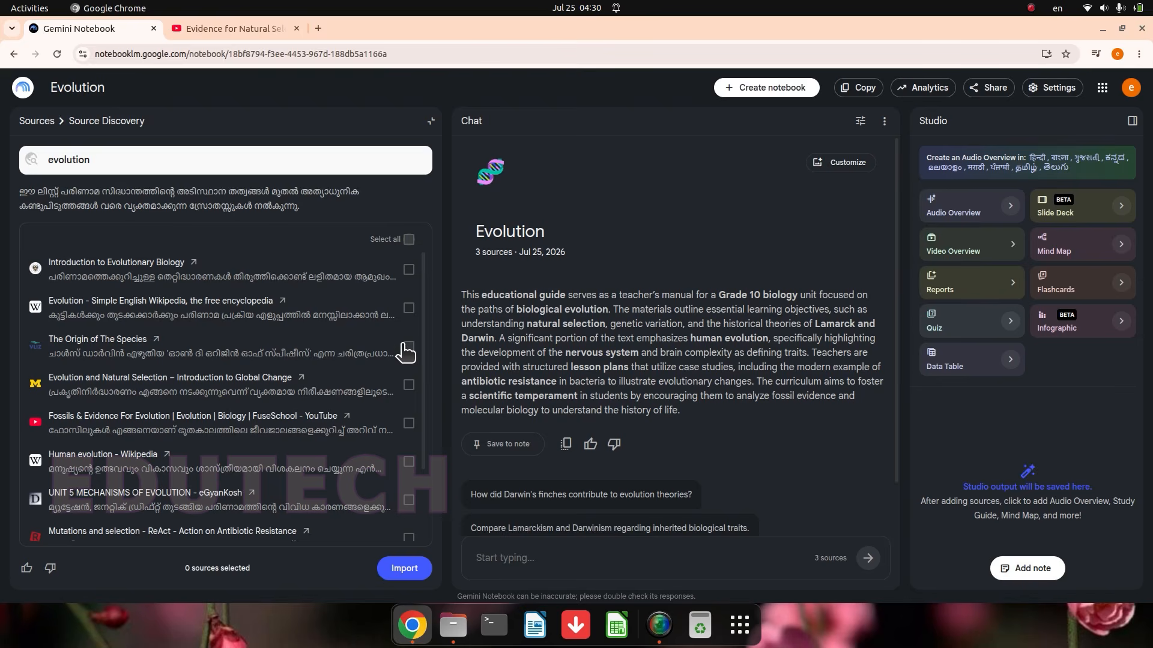
pyautogui.click(409, 308)
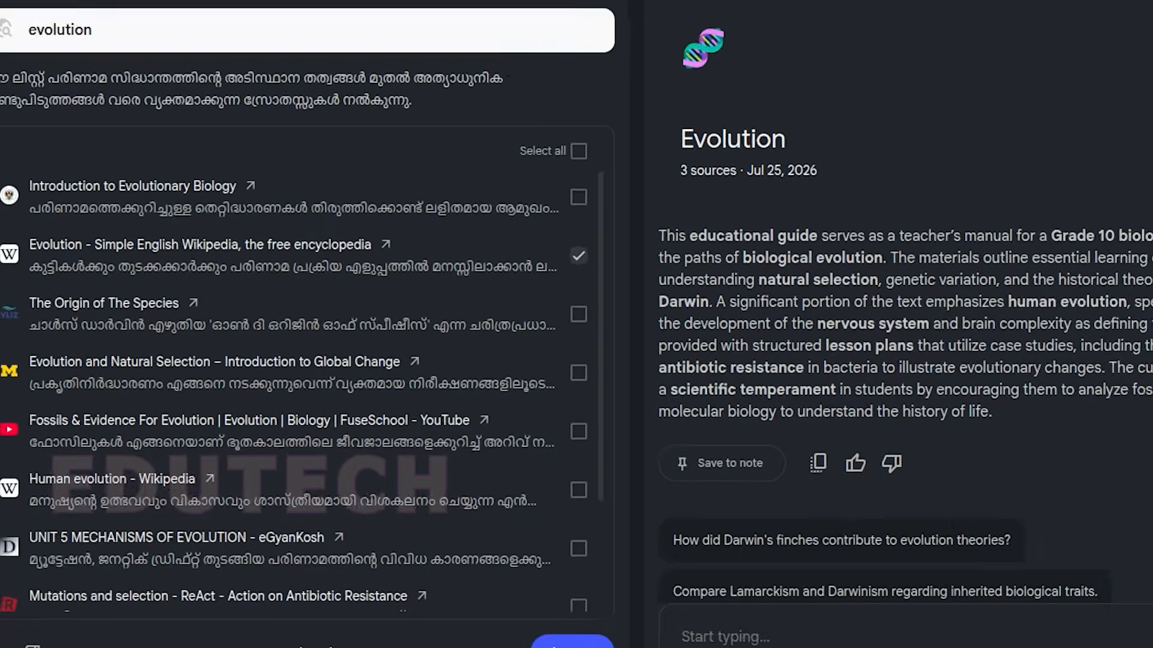
pyautogui.click(568, 644)
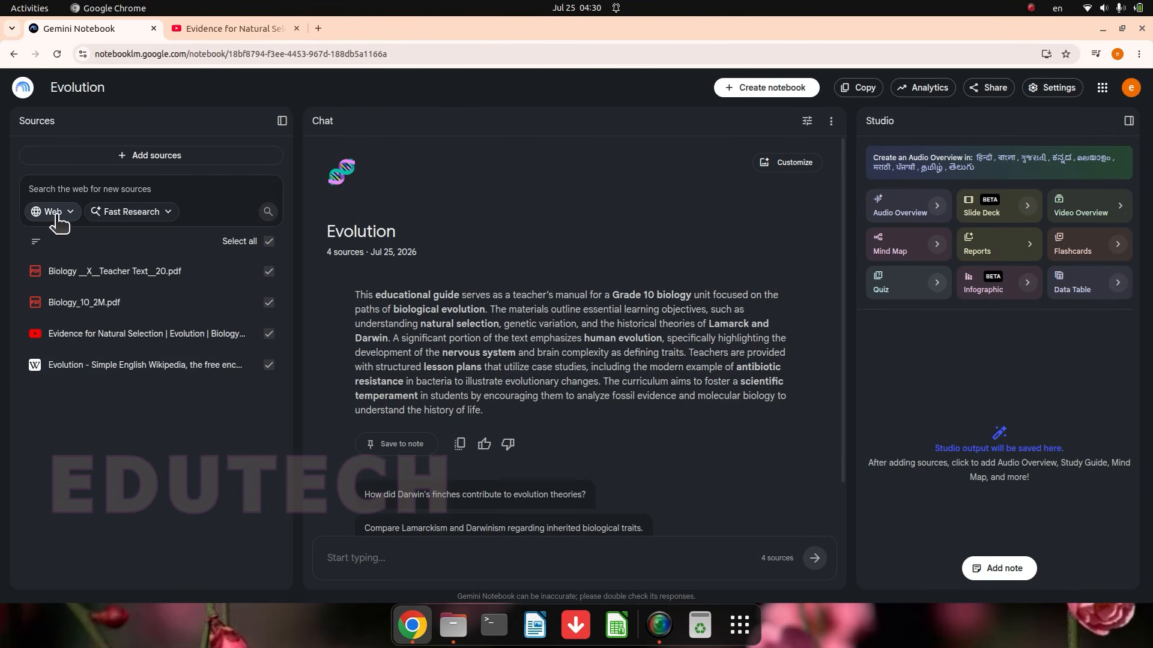
# Step: Add the Google Drive document "WHAT IS ADAPTIVE RADIATION" to the notebook as a source
pyautogui.click(156, 157)
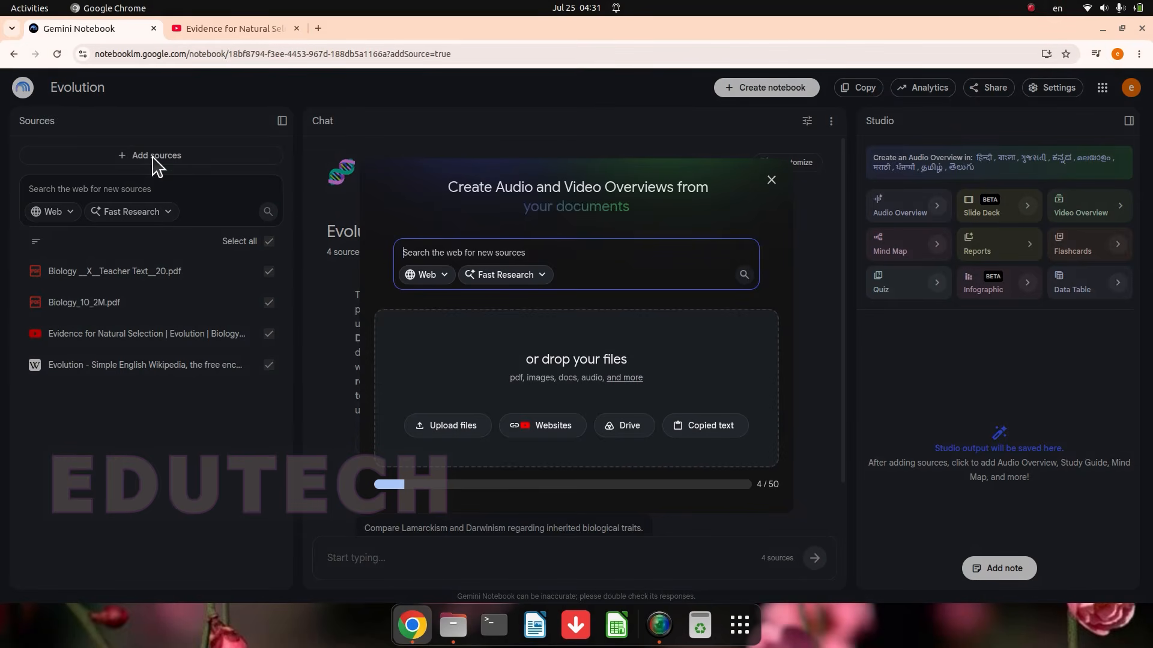
pyautogui.click(612, 428)
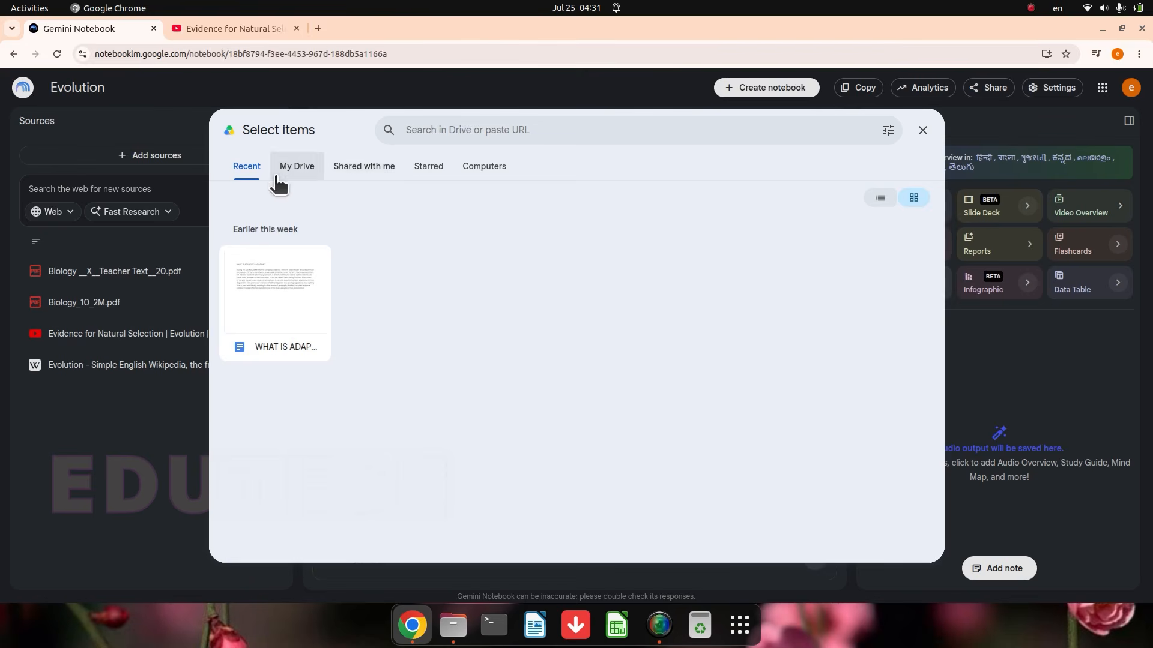
pyautogui.click(299, 323)
pyautogui.click(911, 550)
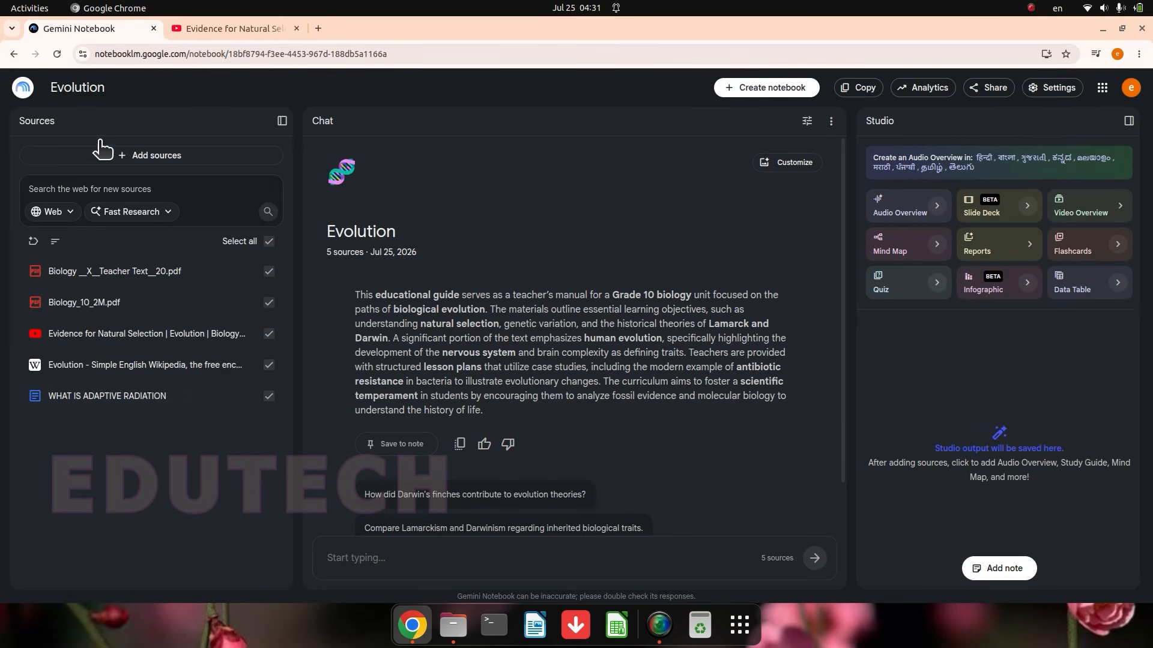
pyautogui.click(109, 155)
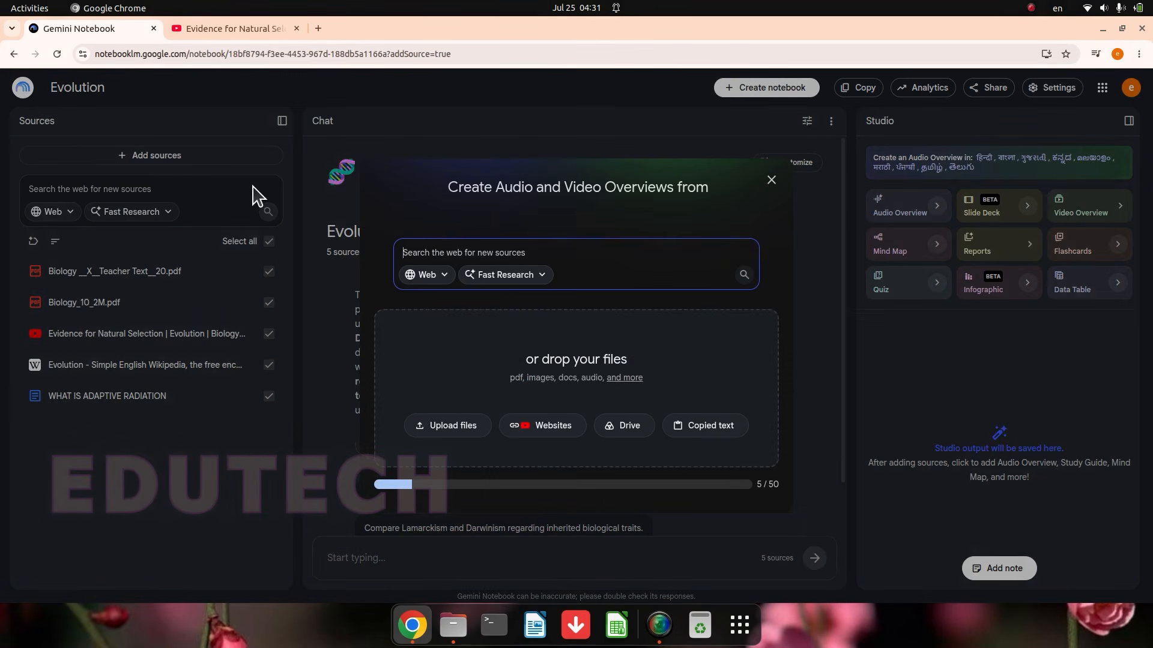
pyautogui.click(712, 428)
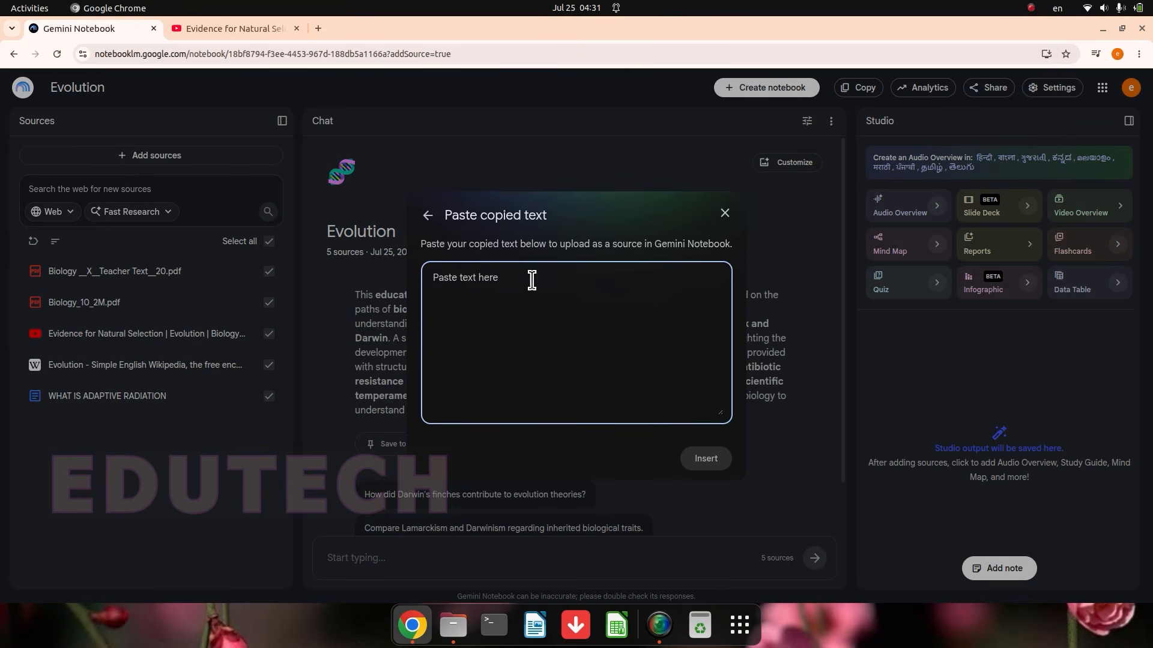
pyautogui.click(724, 213)
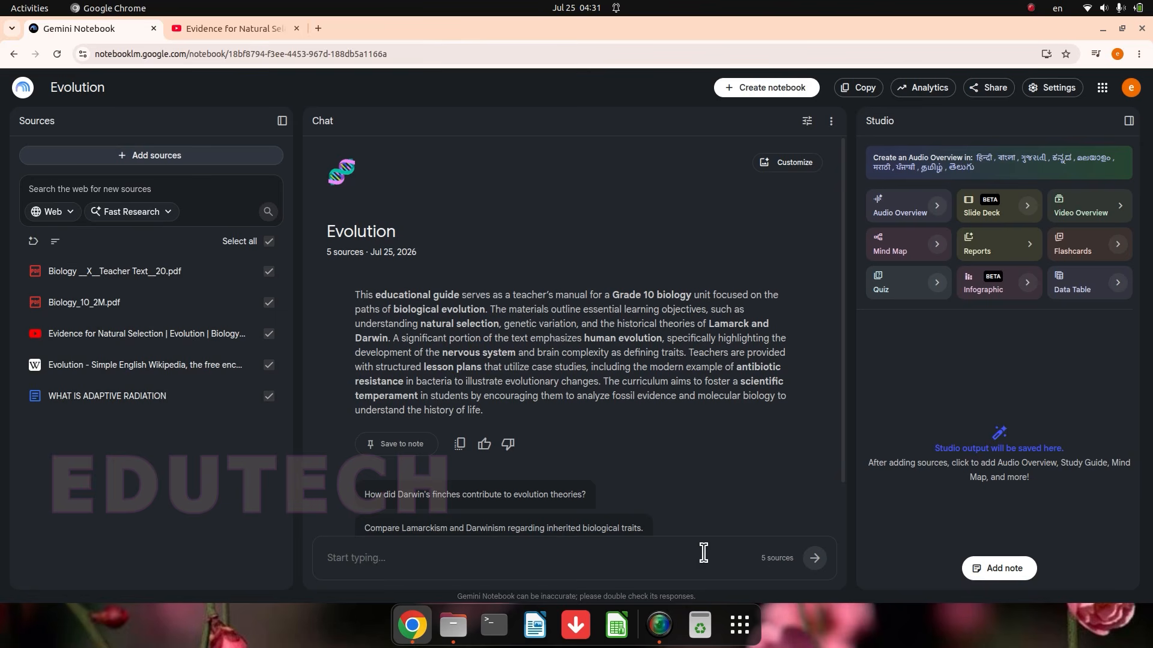
# Step: Ask the notebook chat to "Explain about darwin finches"
pyautogui.scroll(-1, 548, 504)
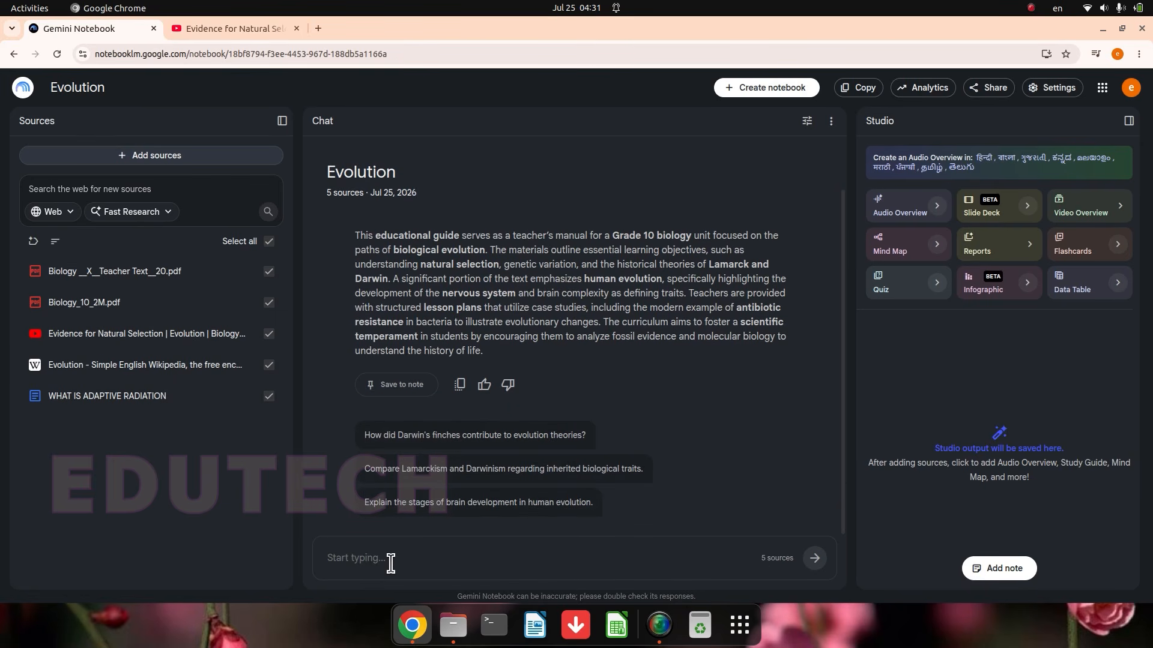
pyautogui.write('Explain about')
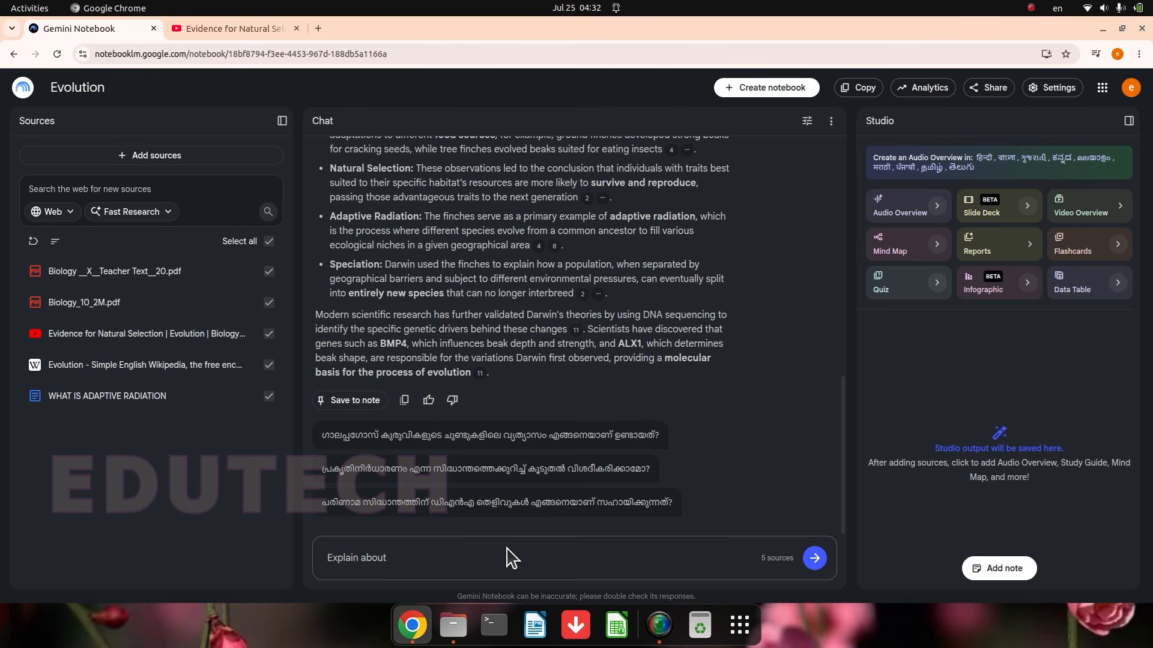
pyautogui.write(' darwin finches')
pyautogui.click(815, 558)
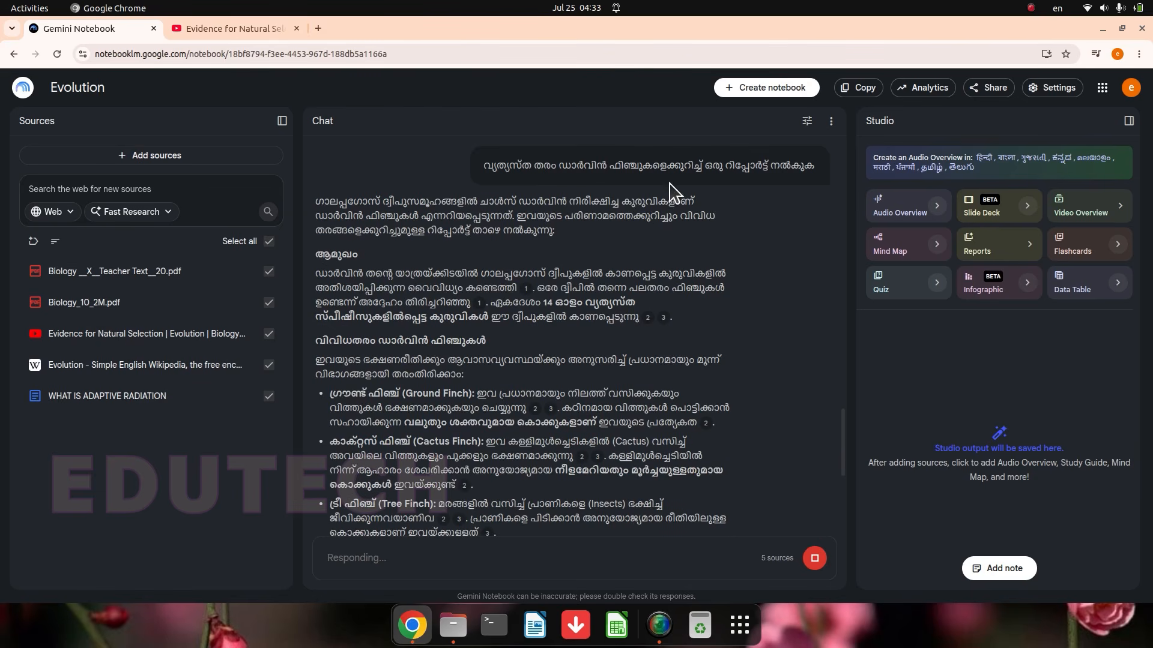
# Step: Read the Malayalam chat report on Darwin's finches, check its first citation in the WHAT IS ADAPTIVE RADIATION source, and close the source view
pyautogui.scroll(3, 692, 327)
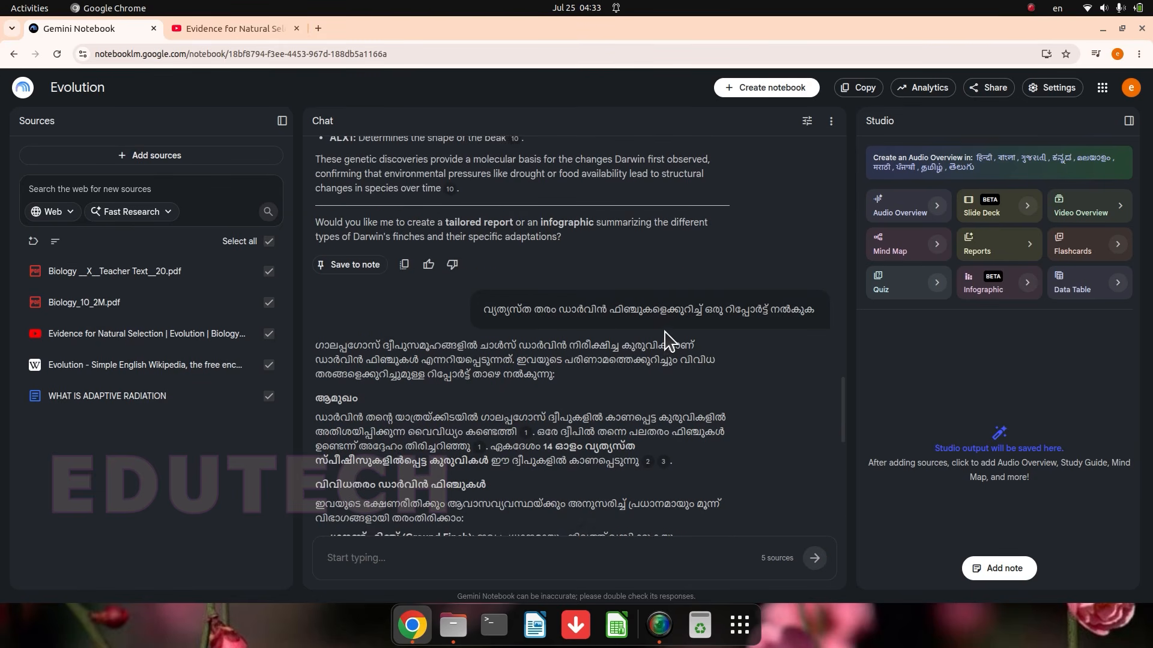
pyautogui.scroll(-4, 414, 443)
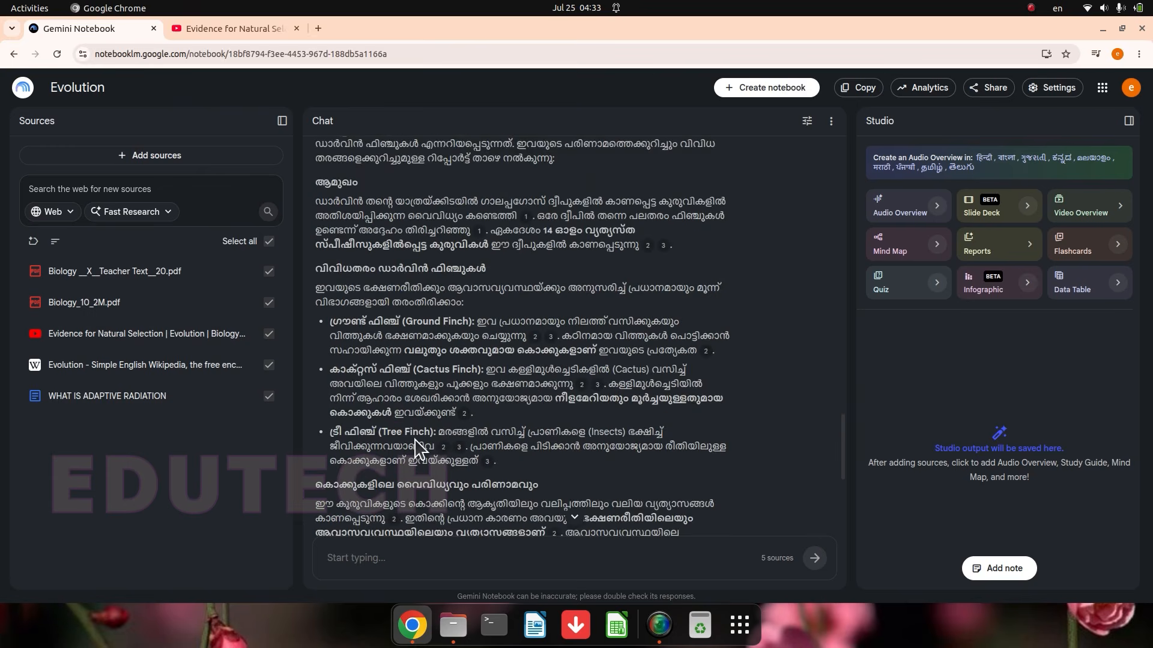
pyautogui.scroll(1, 345, 234)
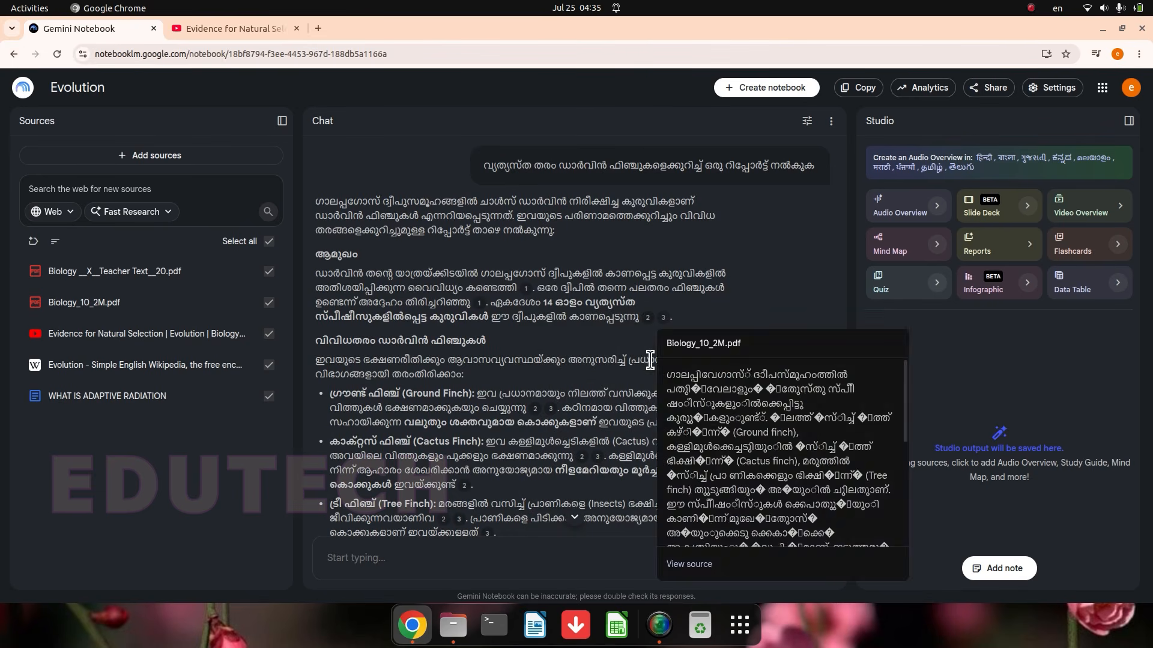
pyautogui.click(481, 310)
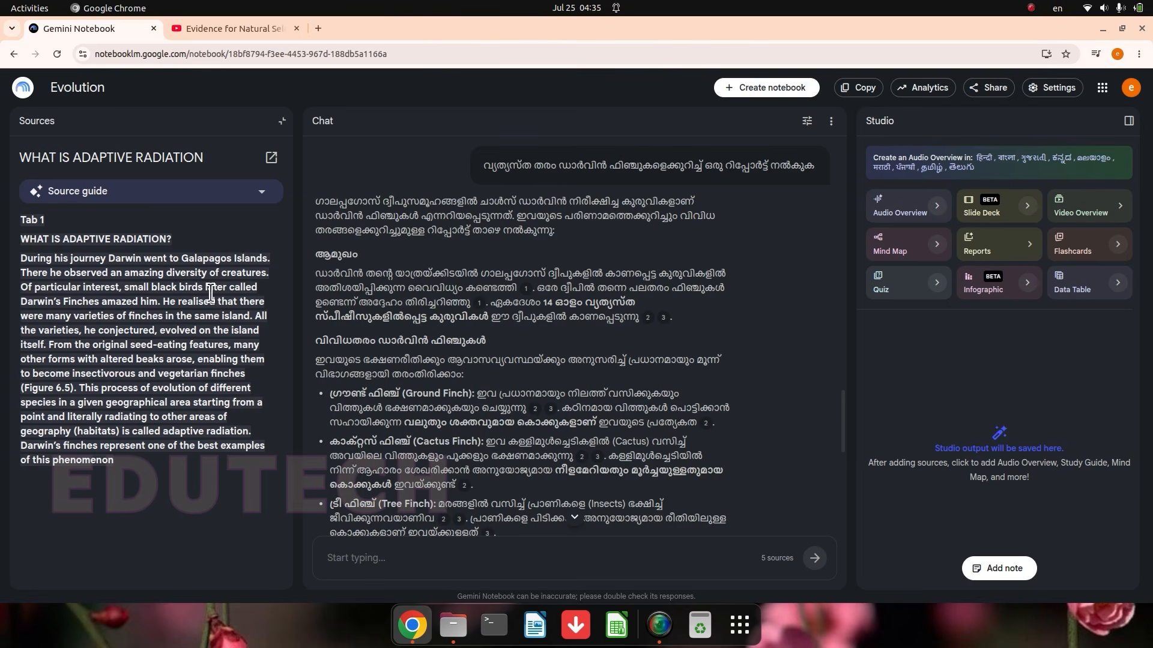
pyautogui.click(282, 121)
# Step: Open the Biology_10_2M.pdf citation in the report's introduction and examine the cited passage on the finches in the source text
pyautogui.moveTo(666, 319)
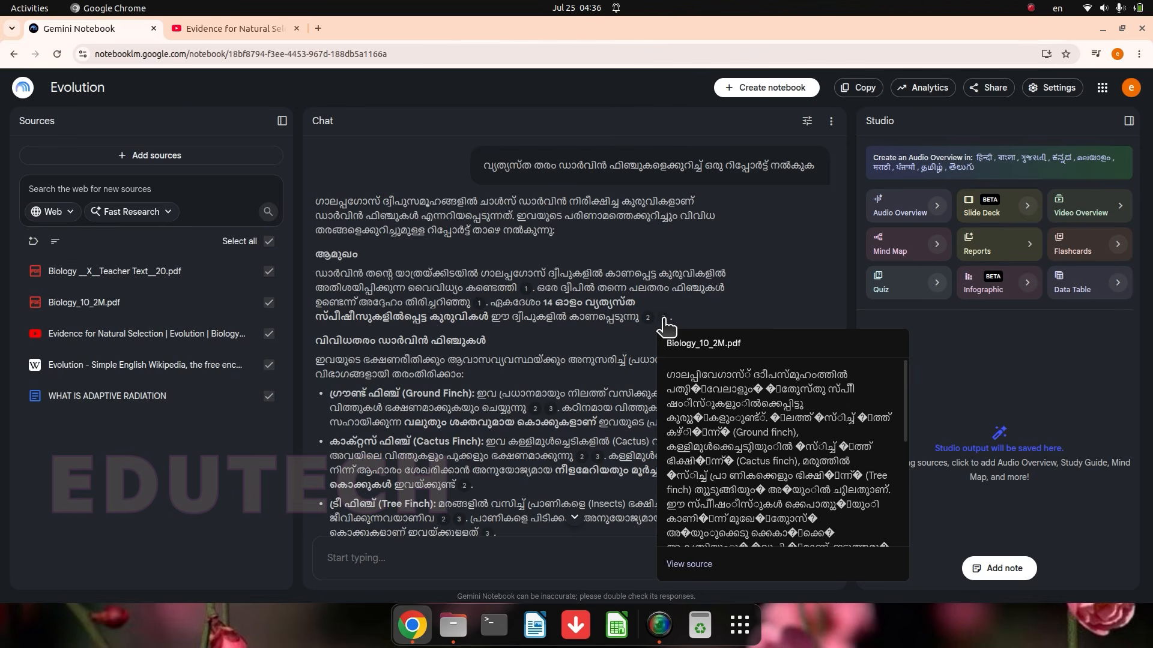
pyautogui.click(665, 319)
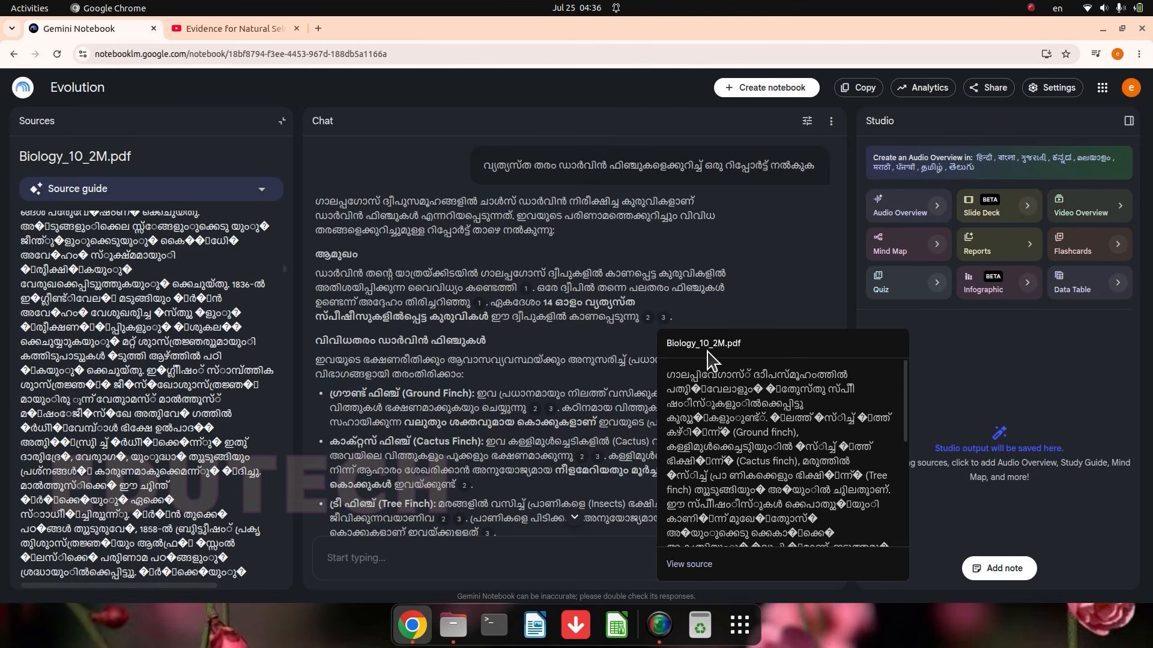
pyautogui.scroll(-10, 230, 392)
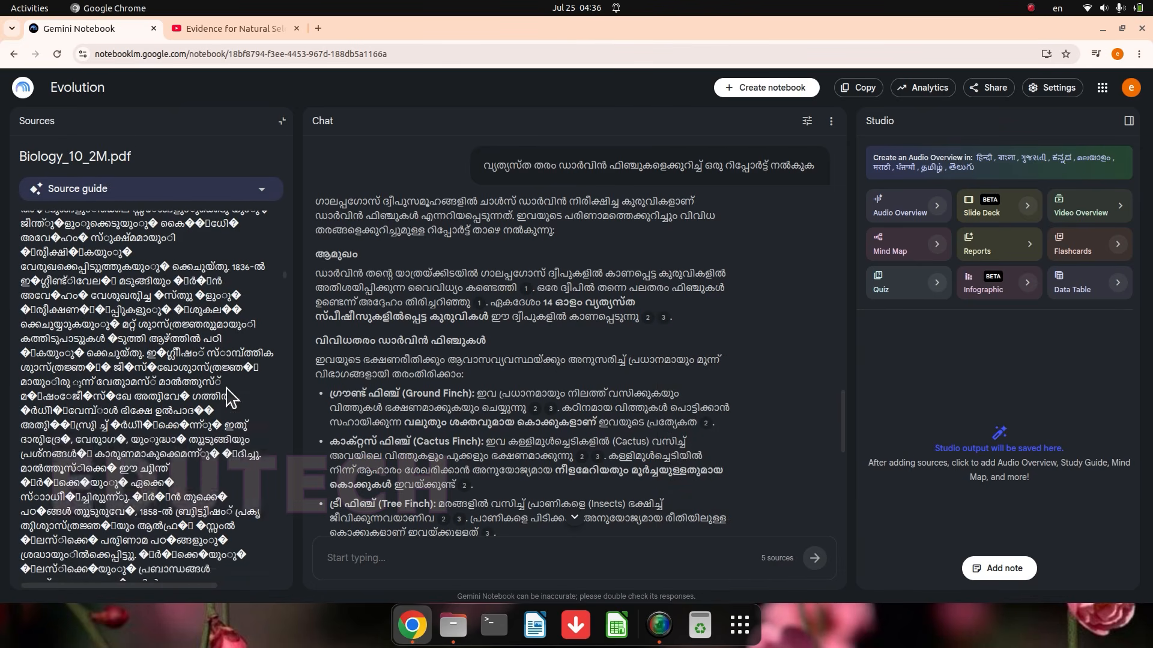
pyautogui.scroll(-2, 210, 354)
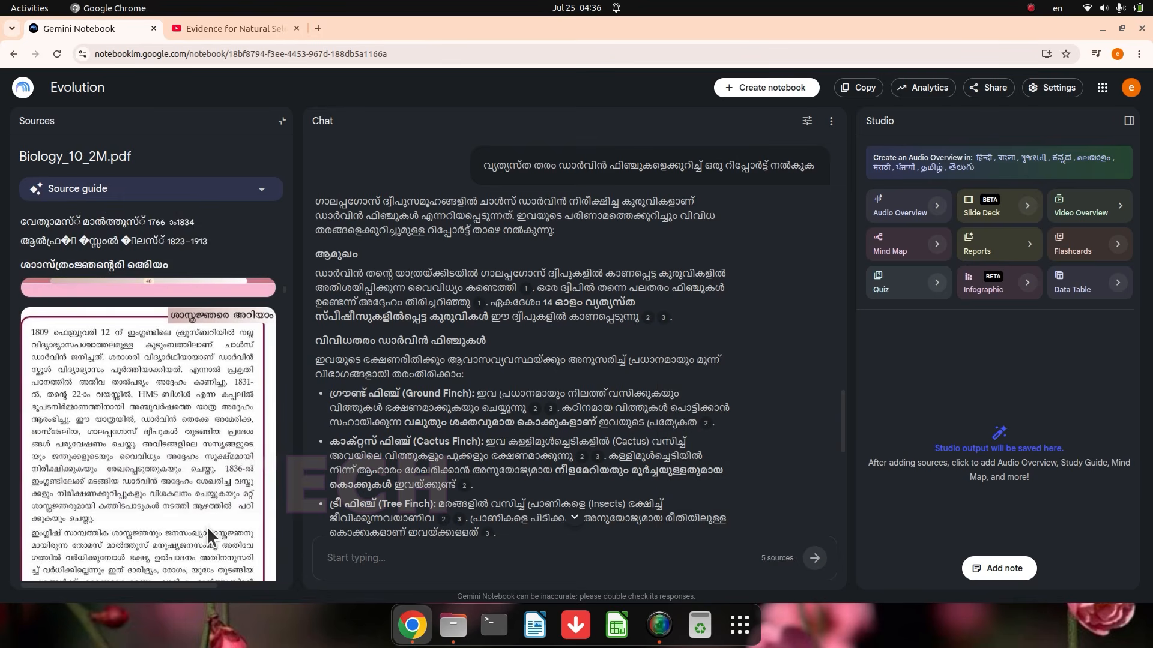
pyautogui.scroll(-4, 196, 502)
pyautogui.scroll(-4, 223, 471)
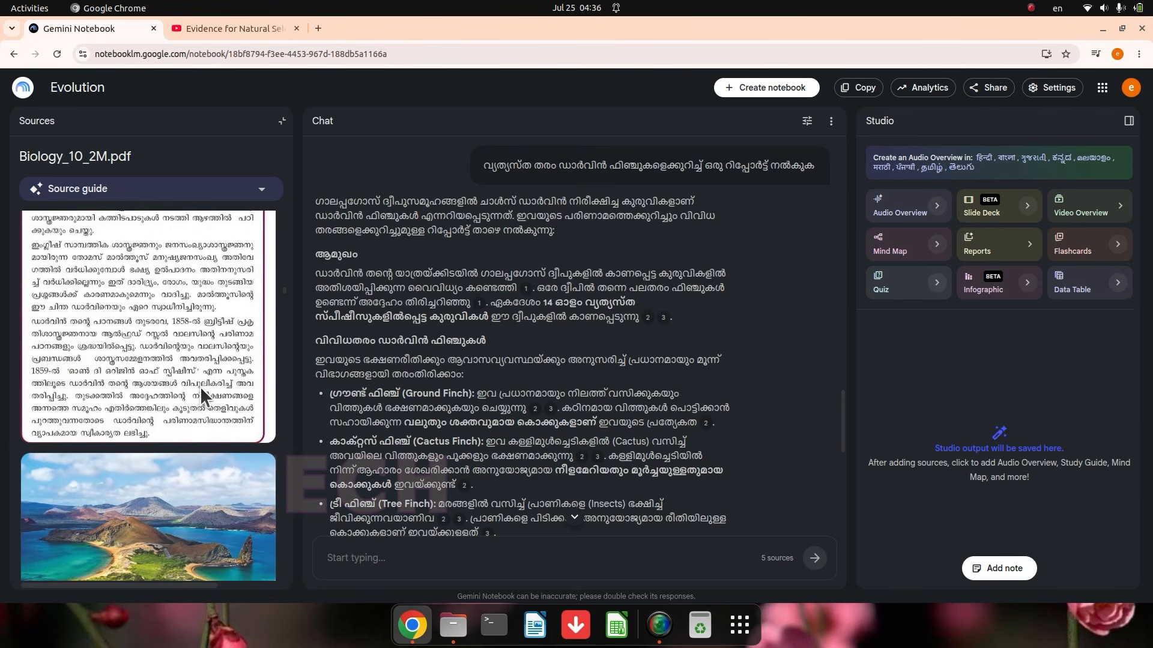
pyautogui.scroll(-8, 207, 466)
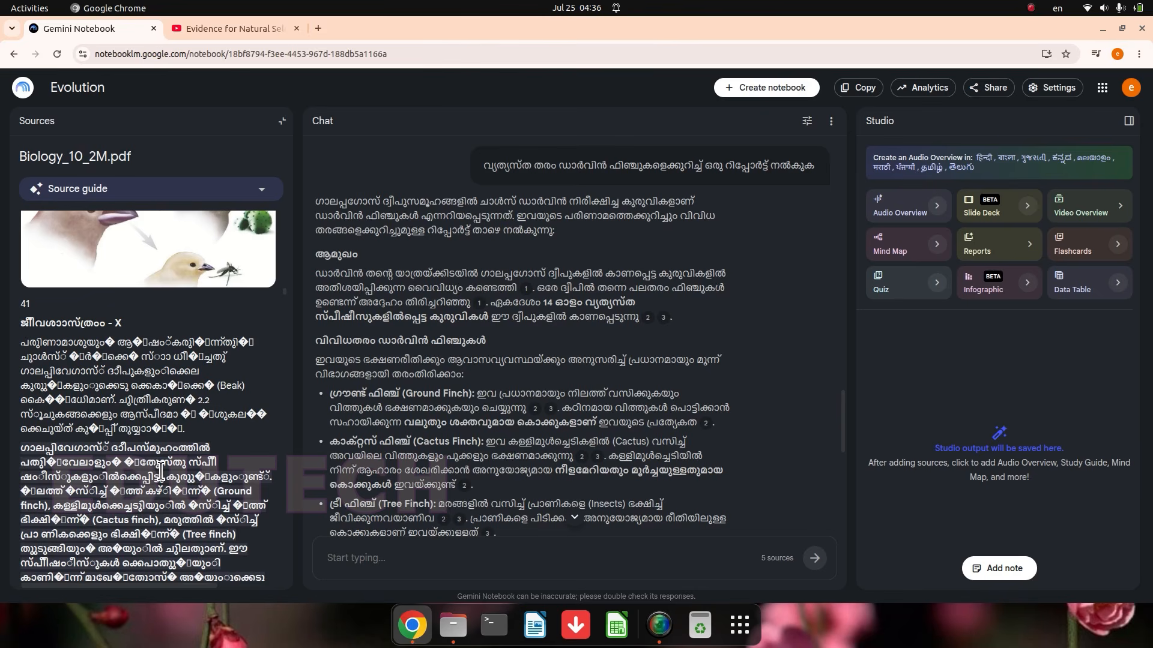
# Step: Open the citation to Biology __X__Teacher Text__20.pdf, look through the cited source text, and close the source view
pyautogui.moveTo(648, 320)
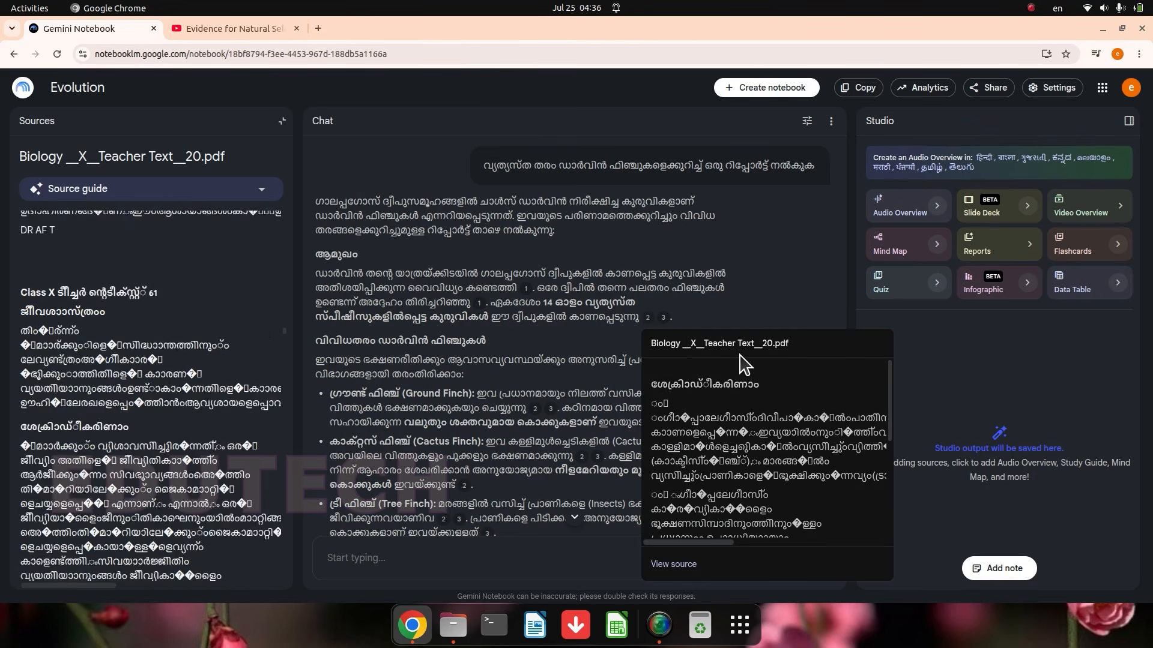
pyautogui.scroll(-10, 186, 458)
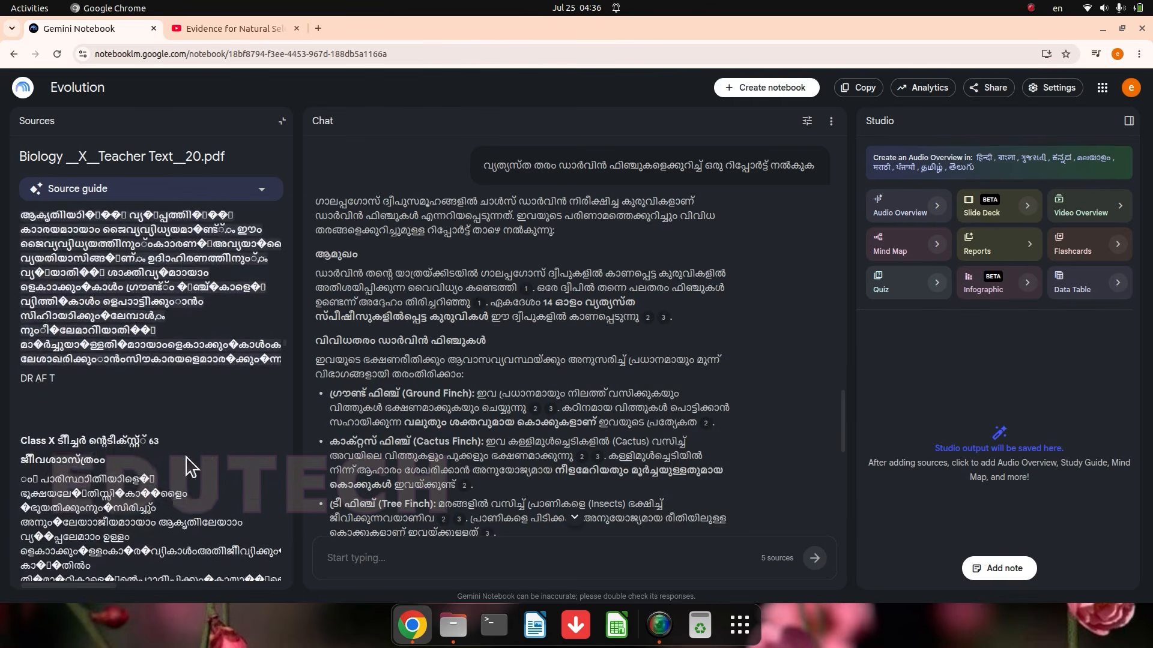
pyautogui.scroll(-10, 191, 454)
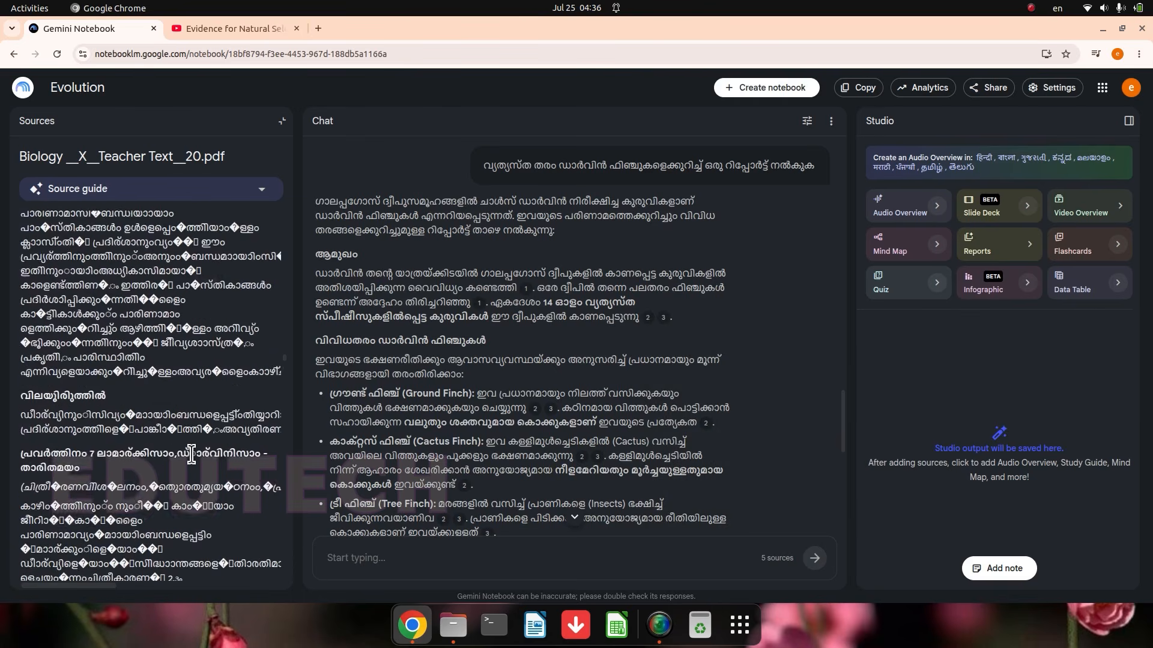
pyautogui.scroll(-12, 192, 456)
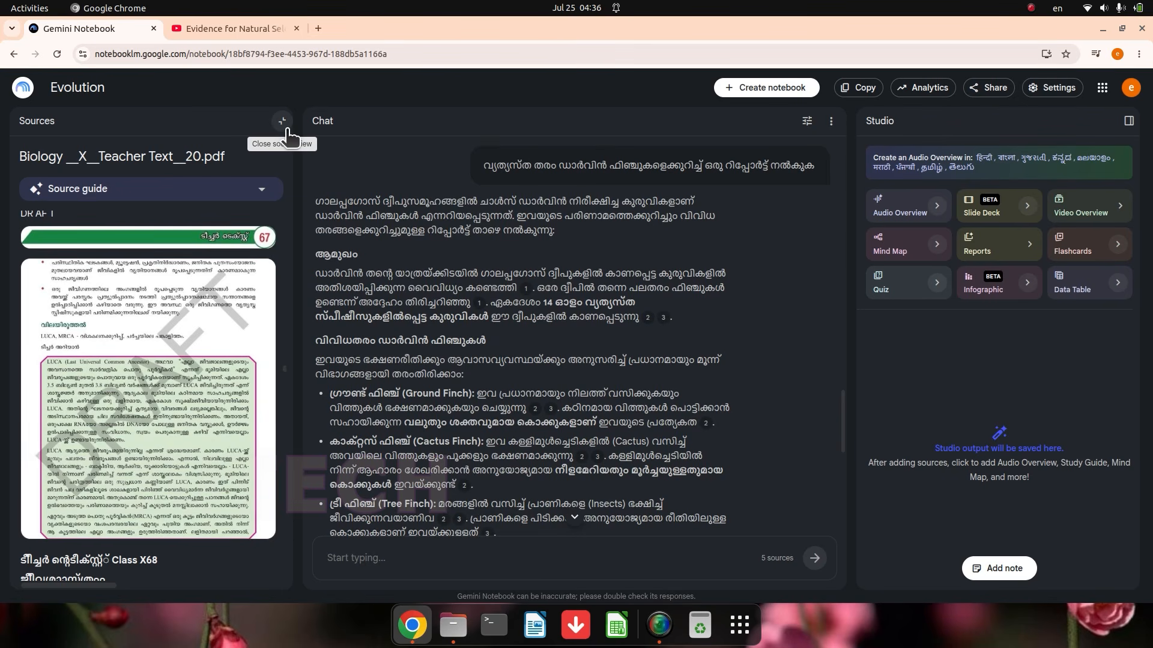
pyautogui.click(283, 122)
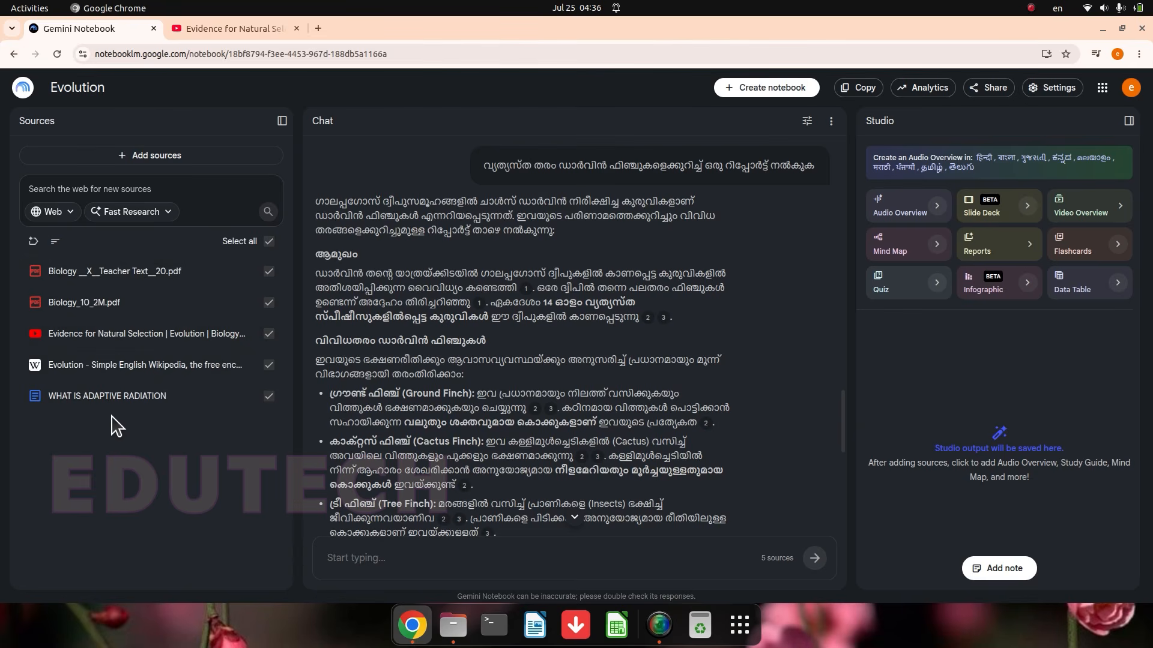
# Step: Open the Audio Overview customization, try the Brief and Critique formats, and set the format to Debate
pyautogui.scroll(-1, 418, 454)
pyautogui.scroll(-1, 414, 421)
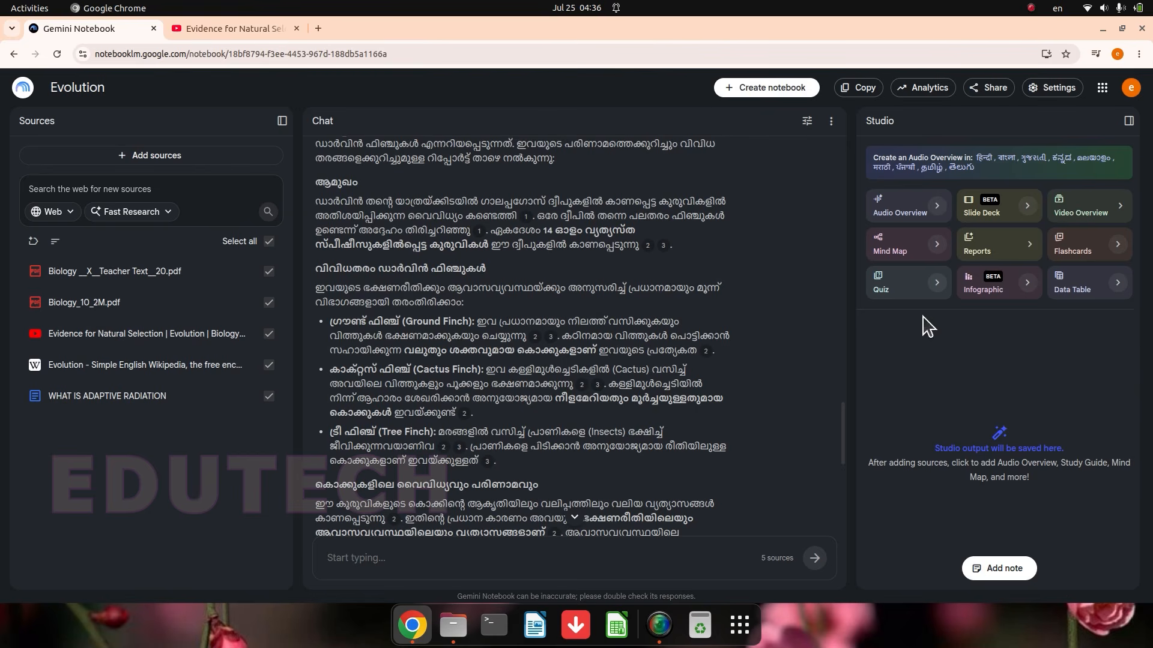
pyautogui.click(899, 216)
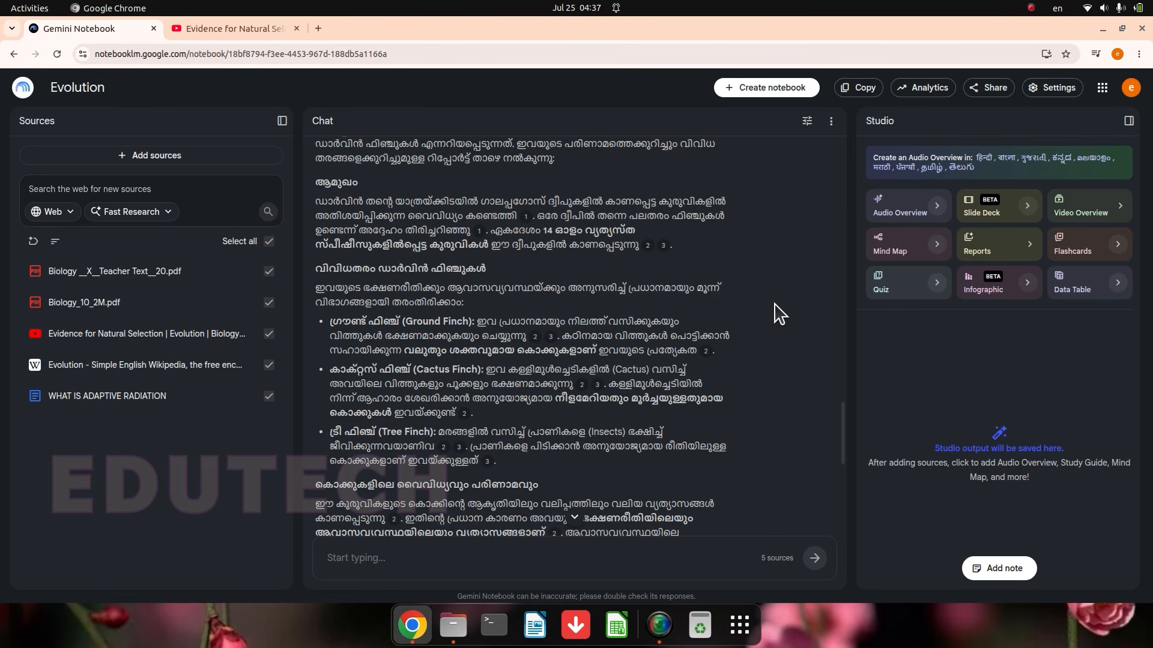
pyautogui.click(937, 206)
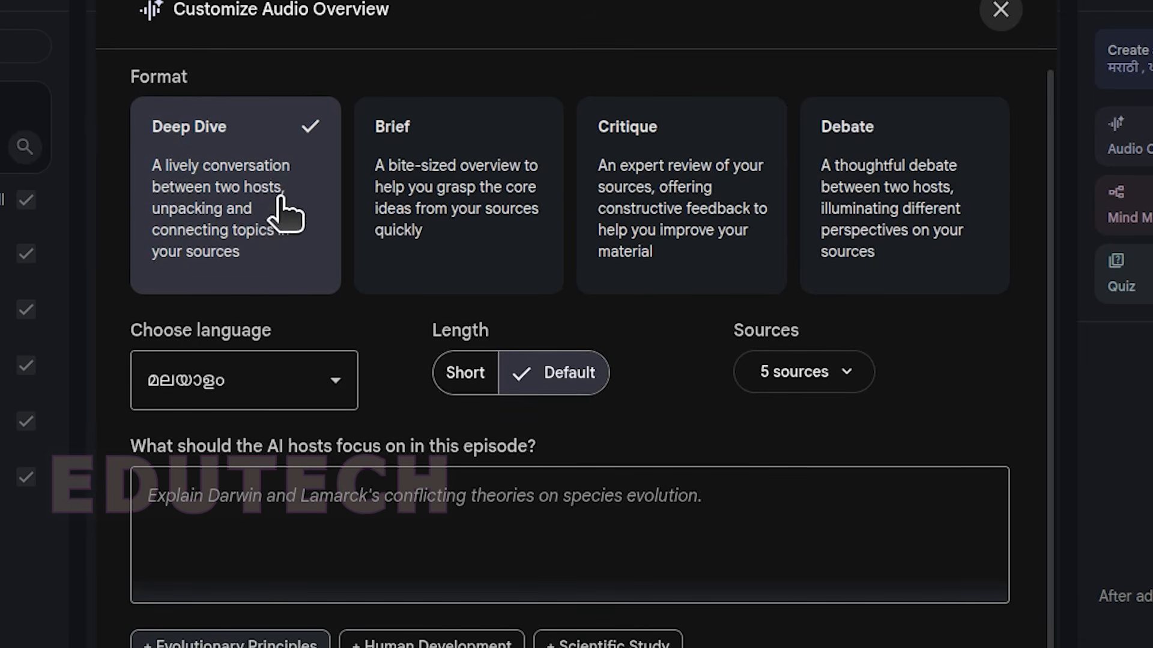
pyautogui.click(403, 231)
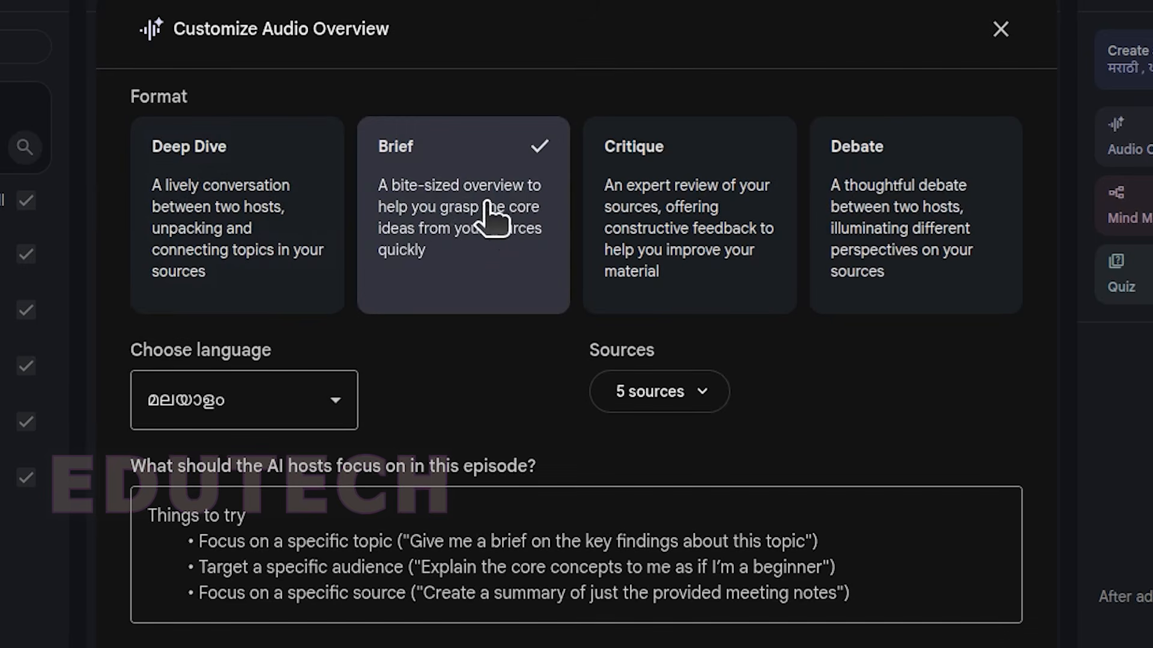
pyautogui.click(689, 235)
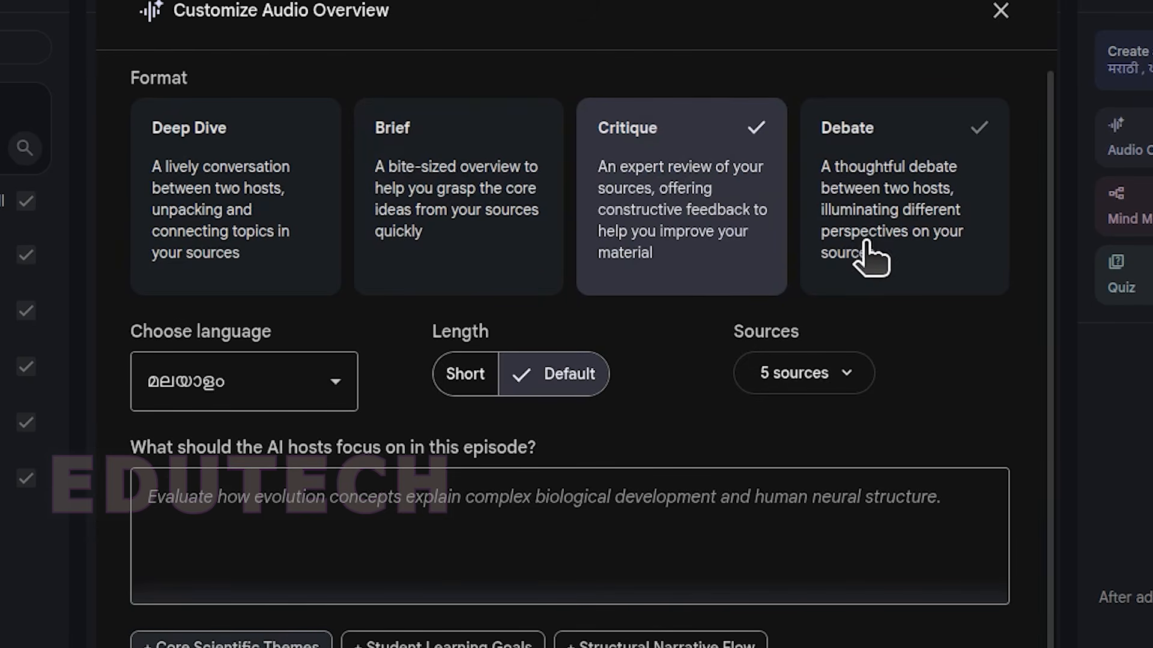
pyautogui.click(935, 205)
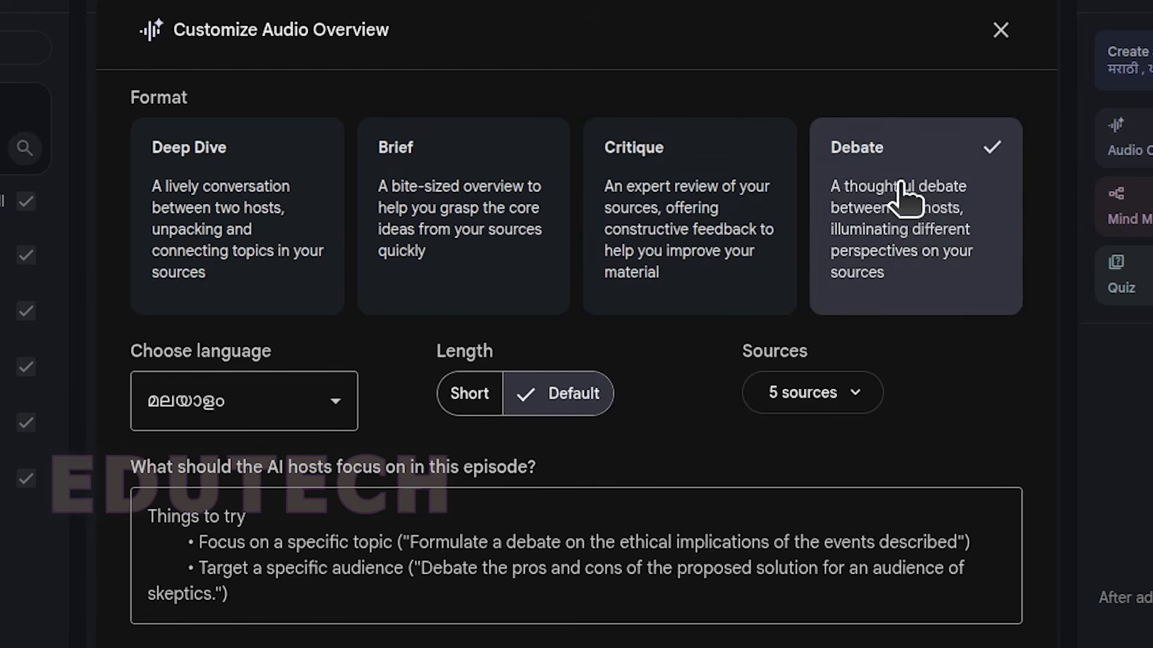
# Step: Limit the Audio Overview's sources to Biology __X__Teacher Text__20.pdf and Biology_10_2M.pdf, and recheck the source selection
pyautogui.click(840, 375)
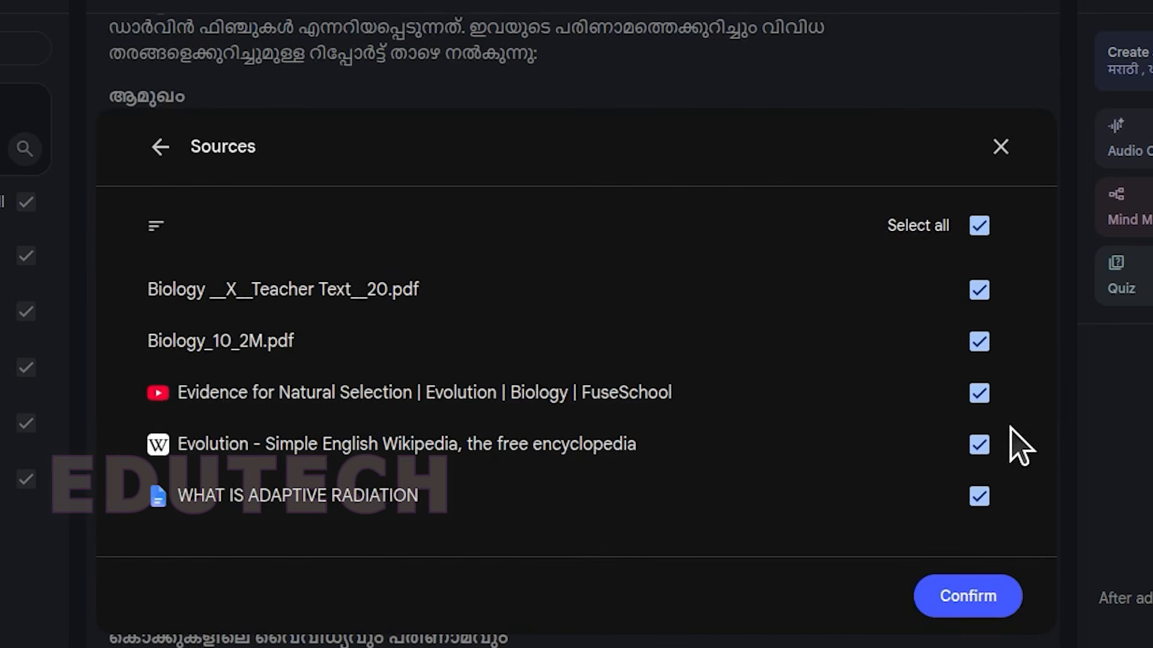
pyautogui.click(978, 393)
pyautogui.click(979, 444)
pyautogui.click(978, 495)
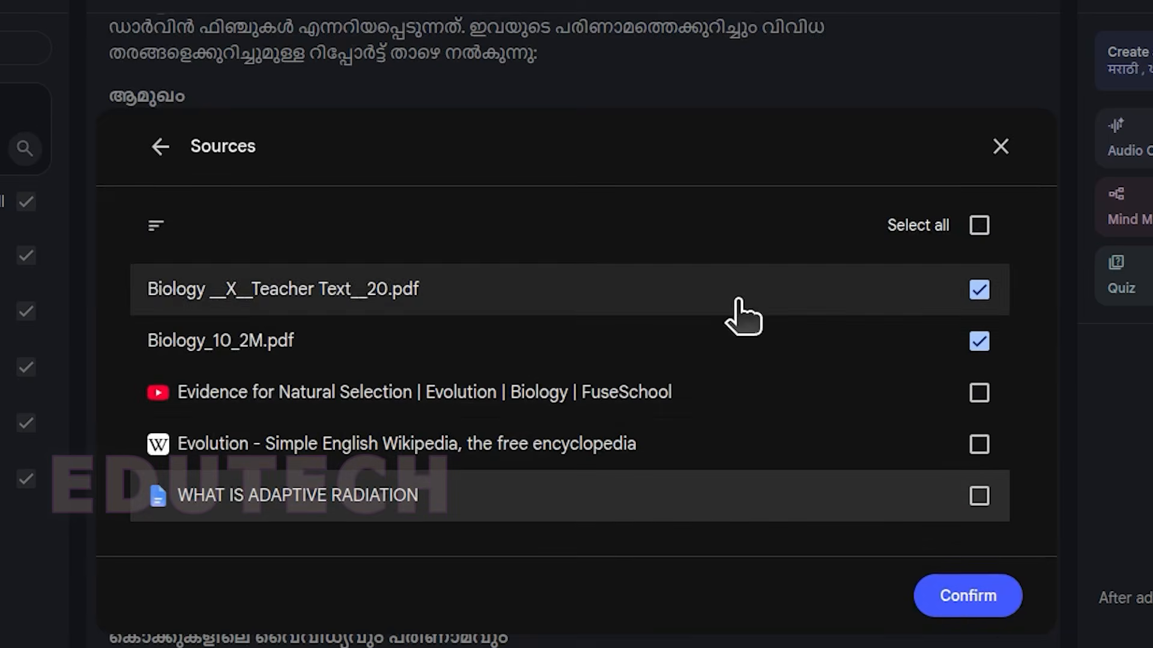
pyautogui.click(993, 610)
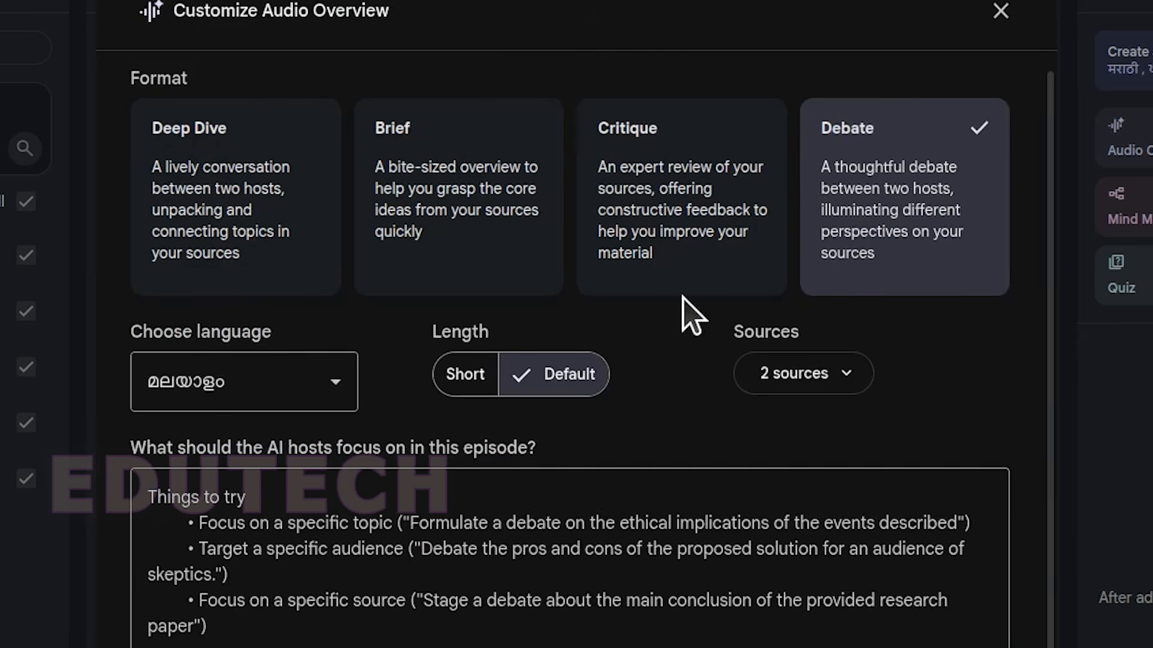
pyautogui.click(831, 391)
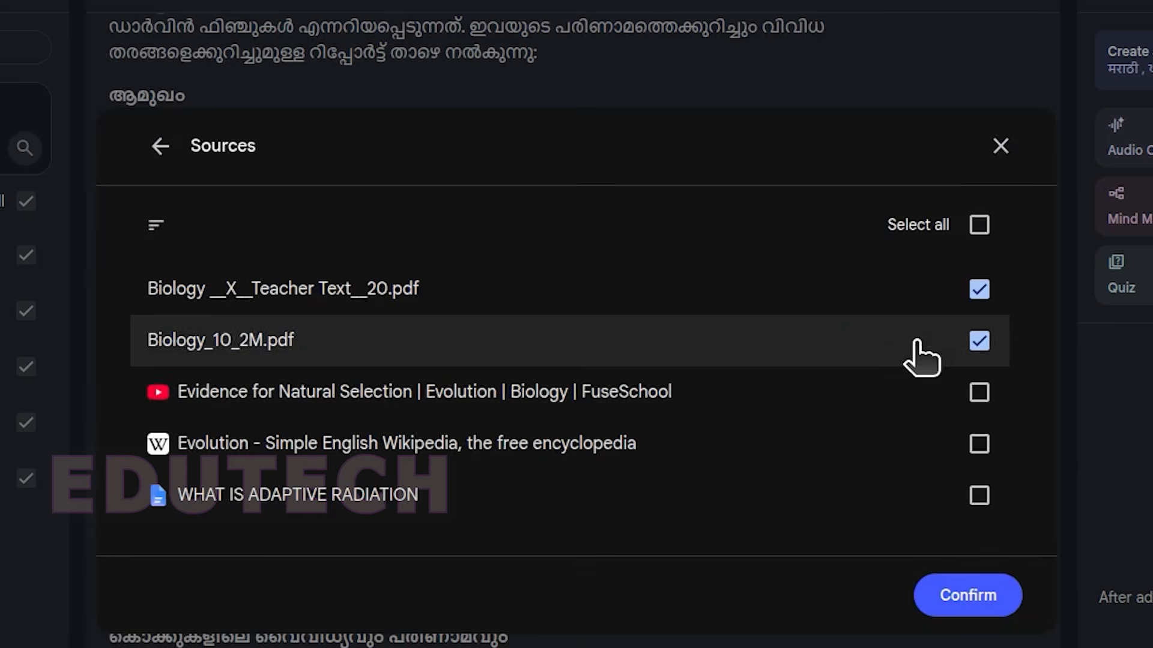
pyautogui.click(961, 597)
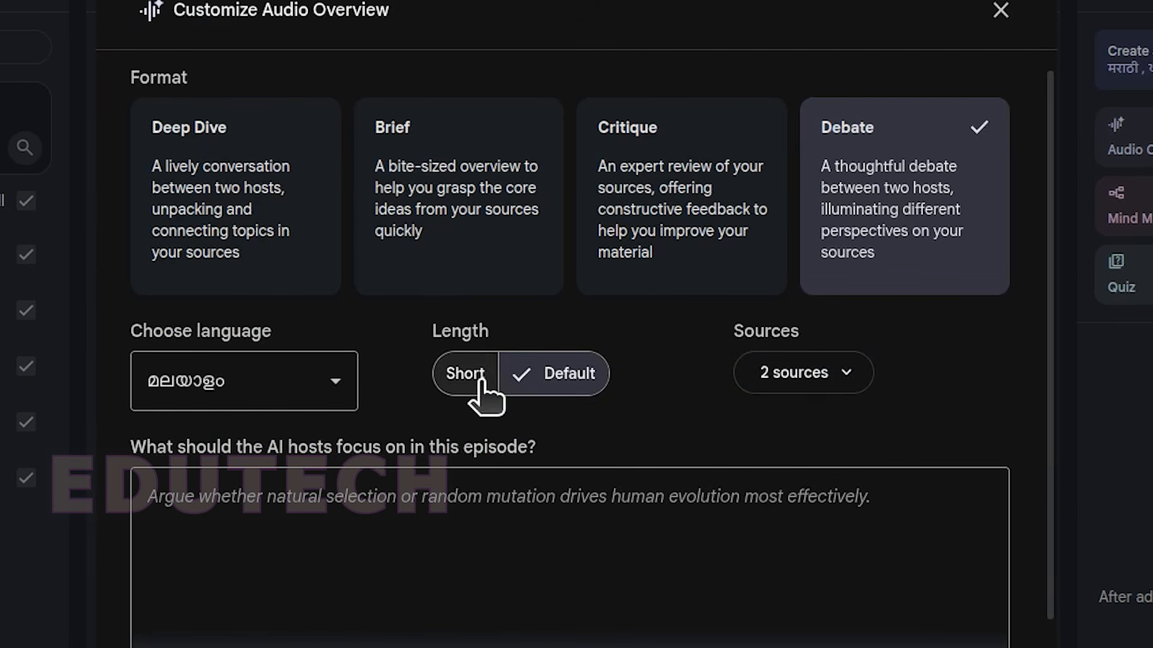
# Step: Try the Short length, set it back to Default, and look through the available audio languages while keeping Malayalam
pyautogui.click(451, 384)
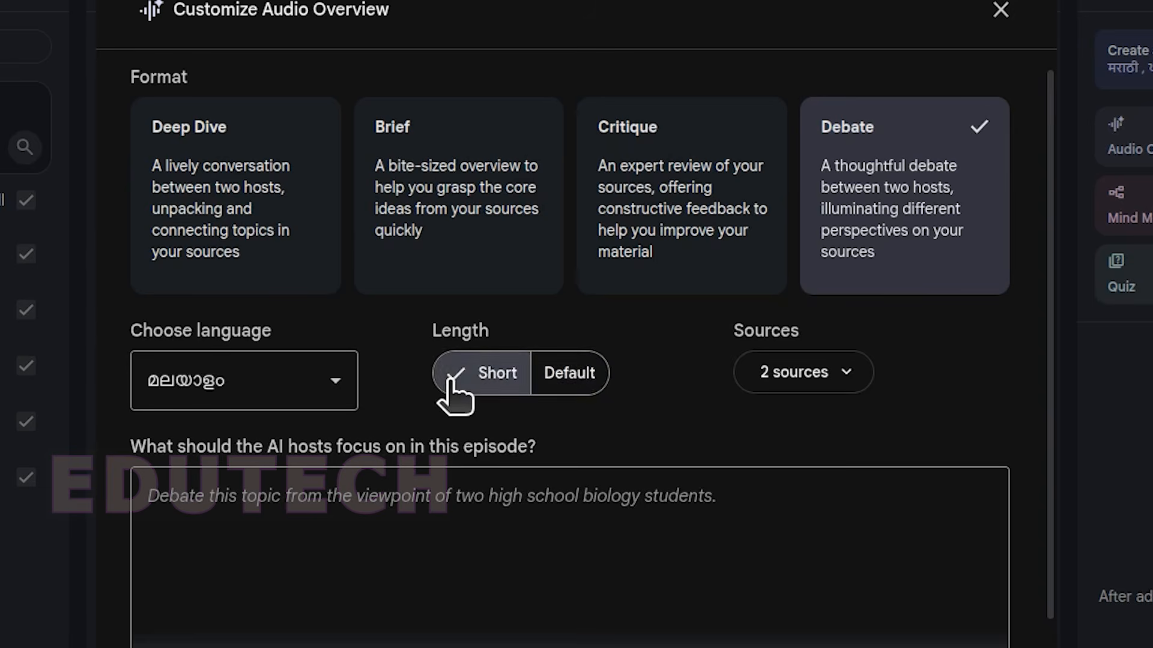
pyautogui.click(552, 382)
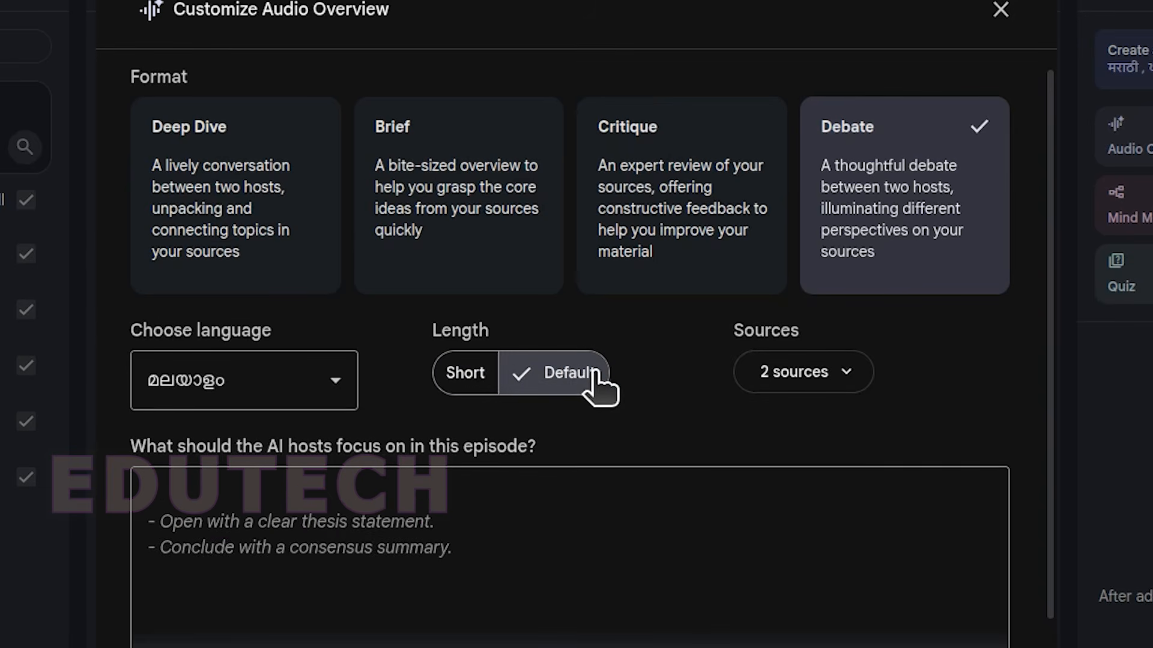
pyautogui.click(339, 379)
pyautogui.scroll(2, 308, 561)
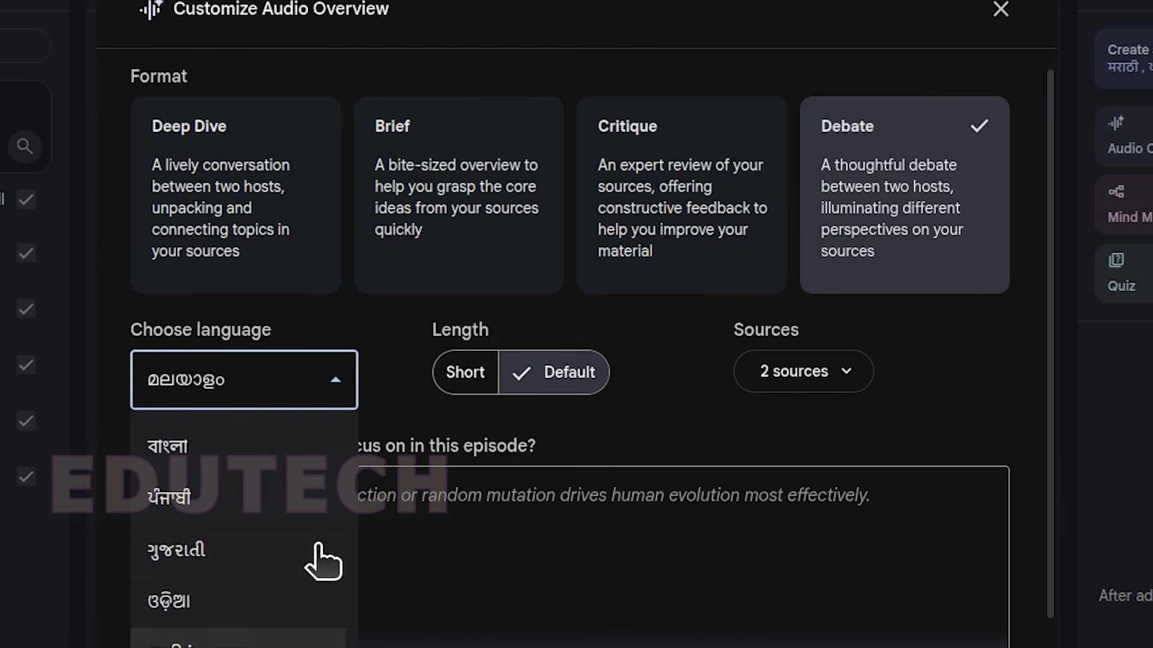
pyautogui.scroll(-5, 308, 560)
pyautogui.scroll(3, 304, 528)
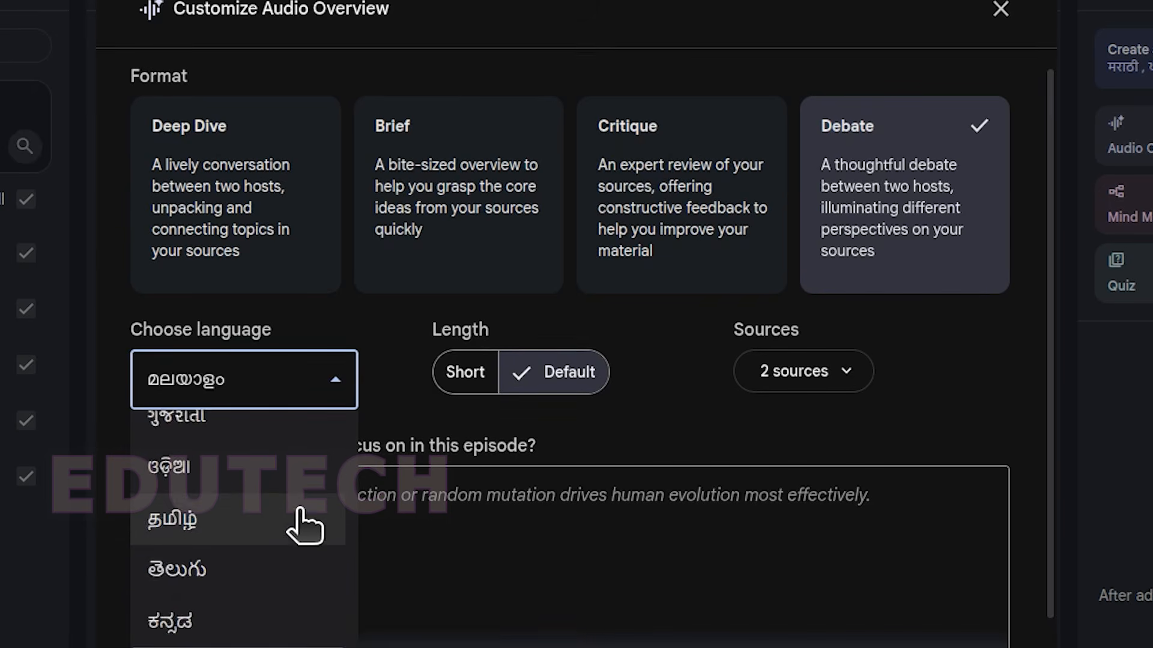
pyautogui.scroll(-10, 160, 558)
pyautogui.scroll(8, 300, 521)
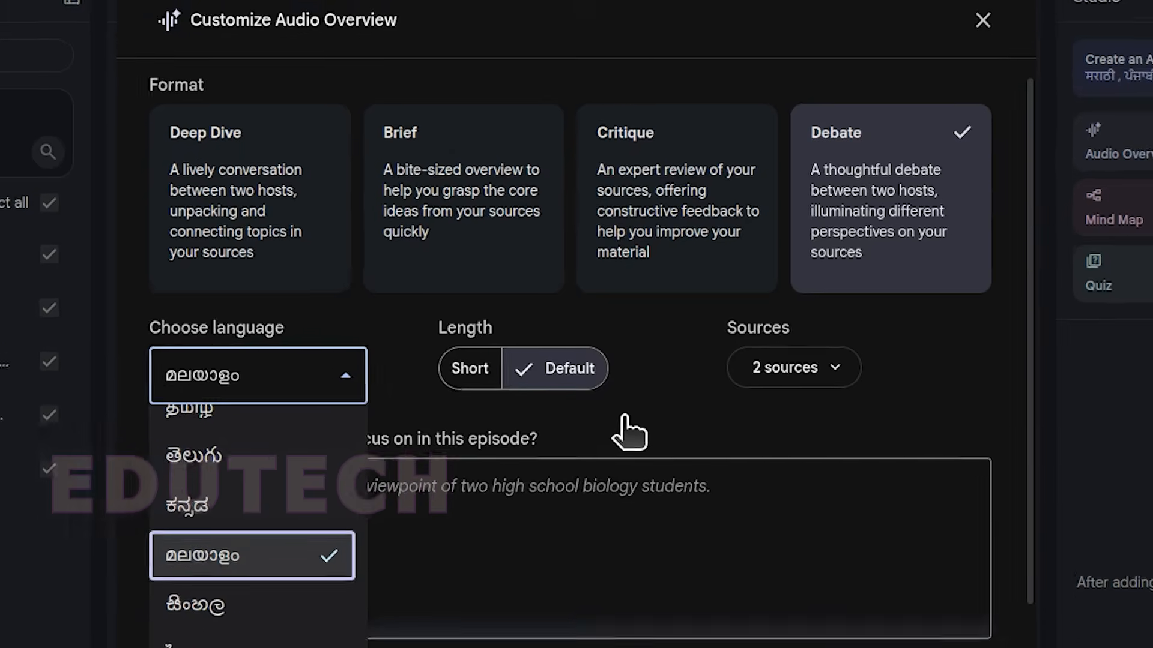
pyautogui.click(624, 421)
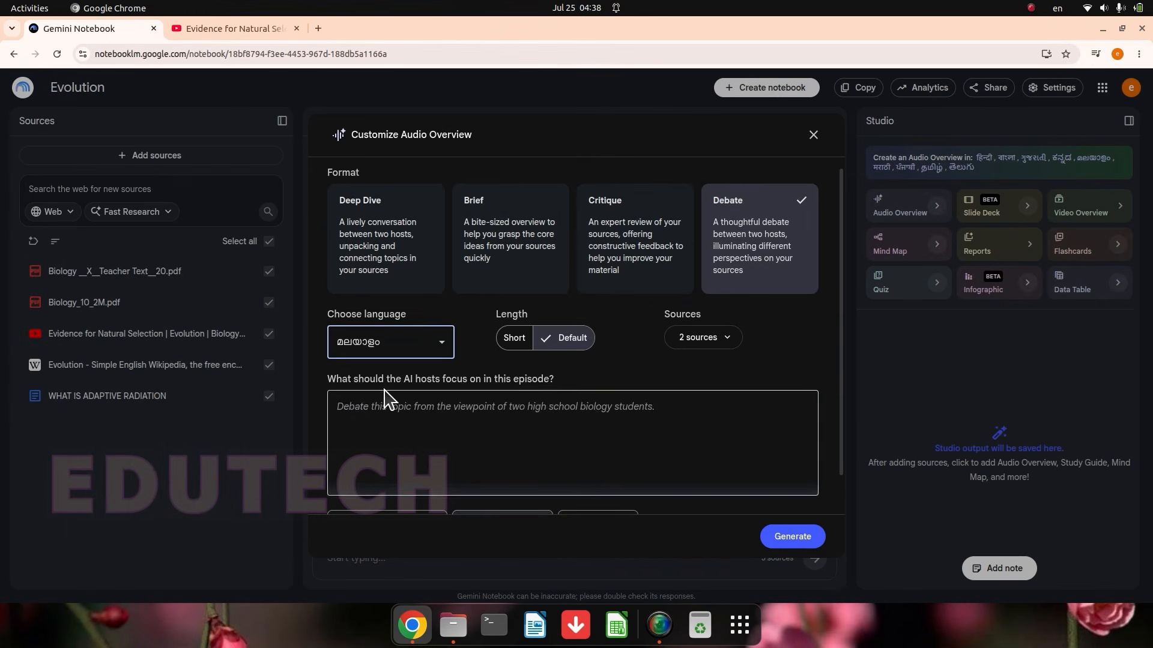
pyautogui.click(374, 425)
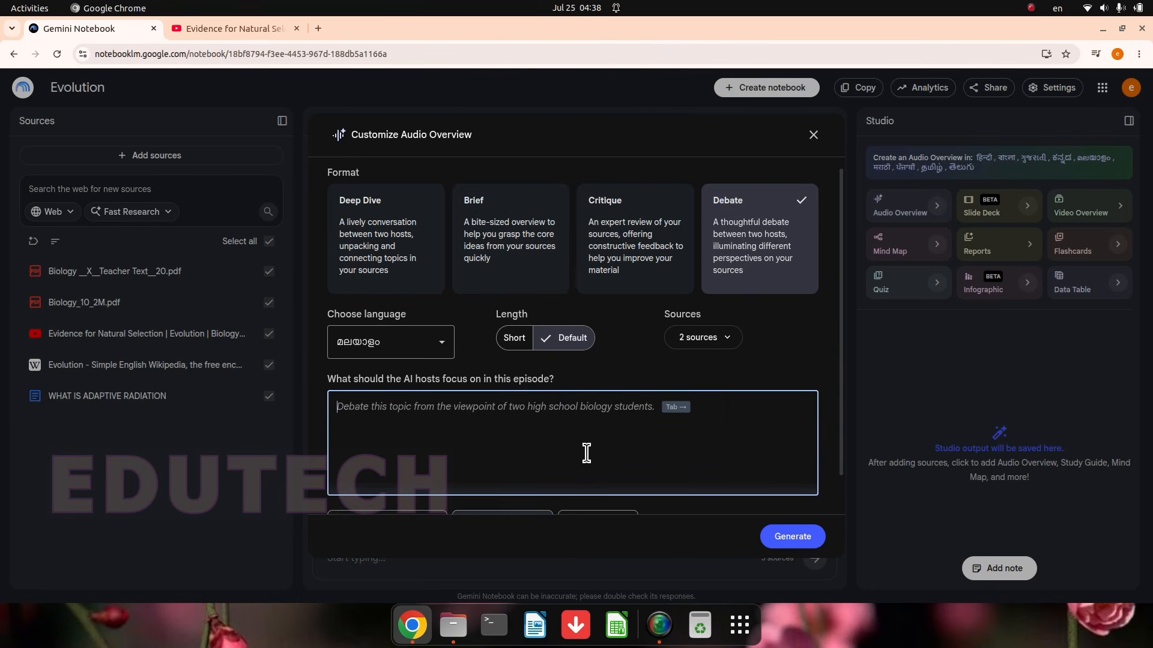
# Step: Change the format to Deep Dive, leave the focus prompt empty, and generate the Audio Overview
pyautogui.click(399, 260)
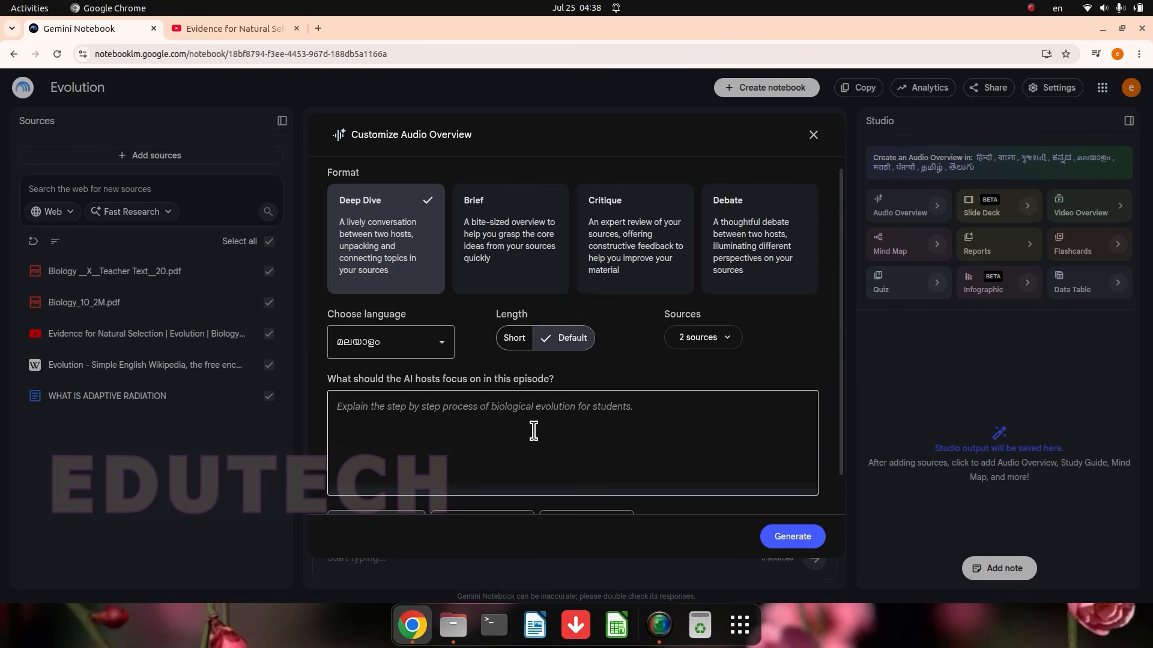
pyautogui.scroll(-1, 733, 425)
pyautogui.click(733, 424)
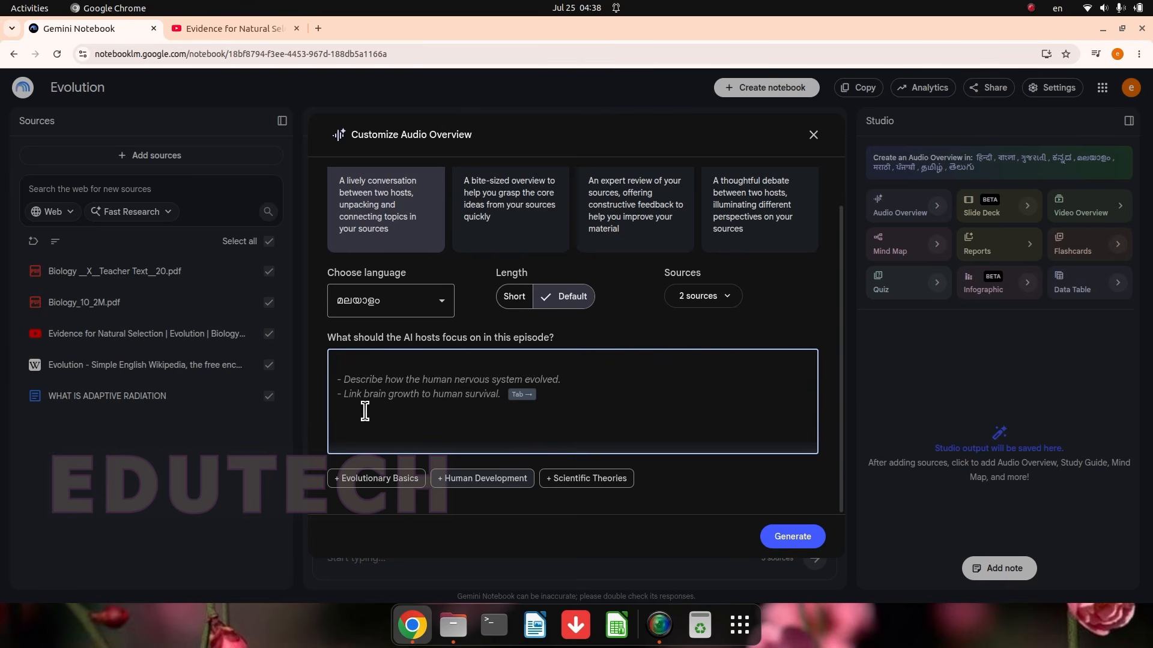
pyautogui.click(790, 540)
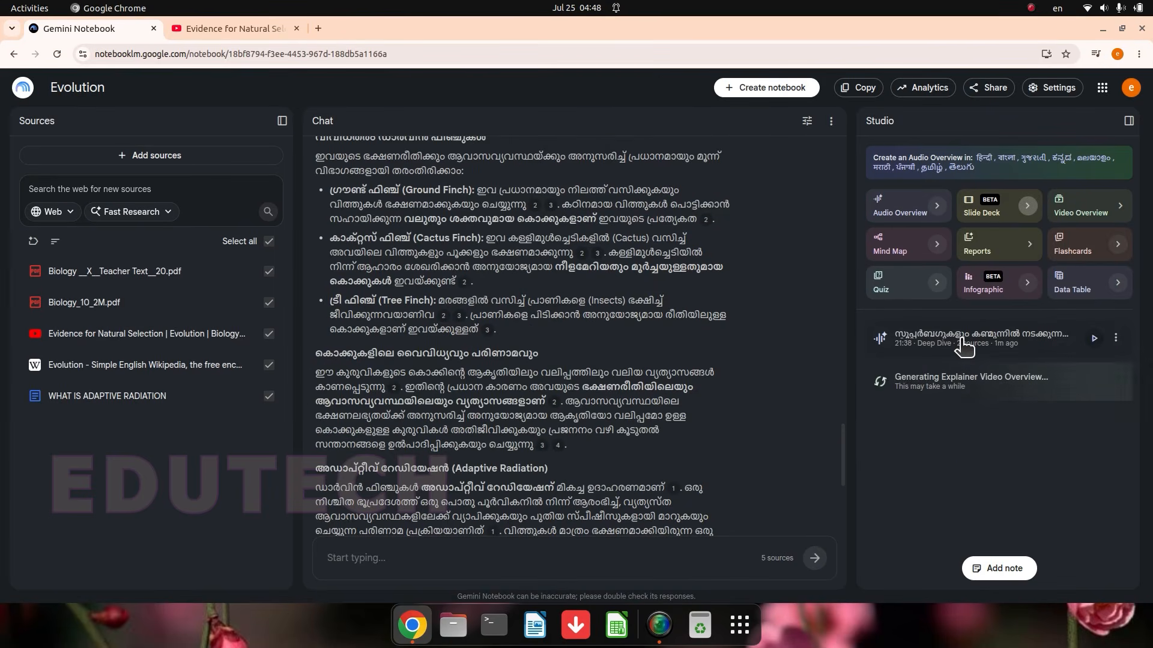
# Step: Play the generated Audio Overview, sample it at about 5:22, 8:56 and 14:14, and pause it
pyautogui.click(1030, 340)
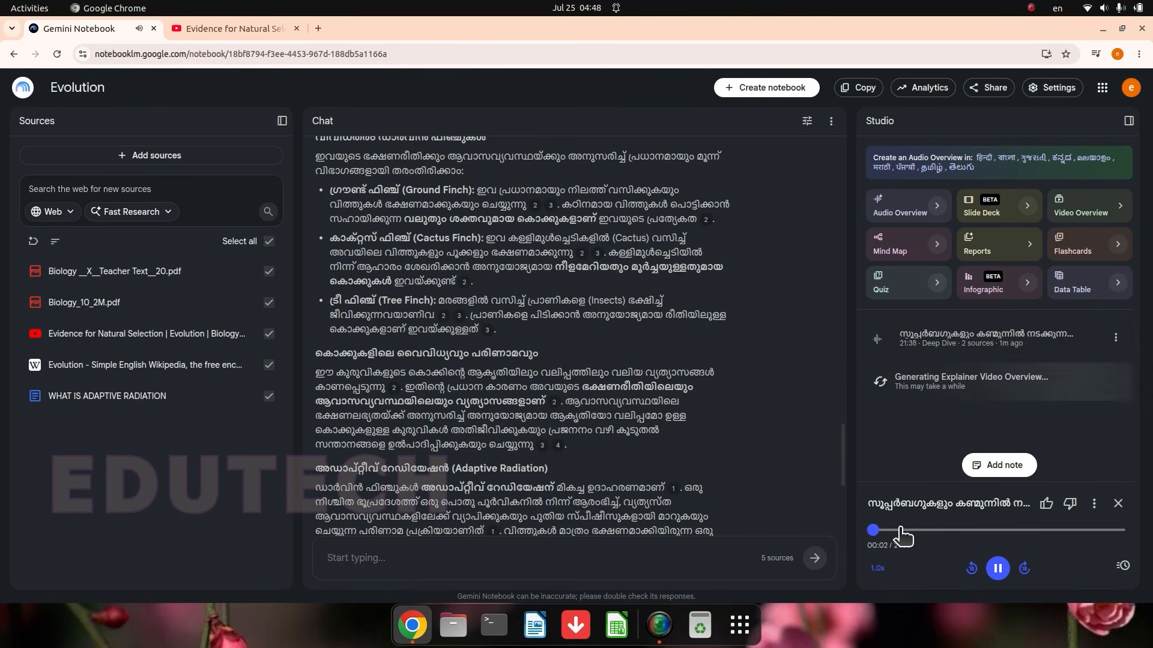
pyautogui.click(934, 531)
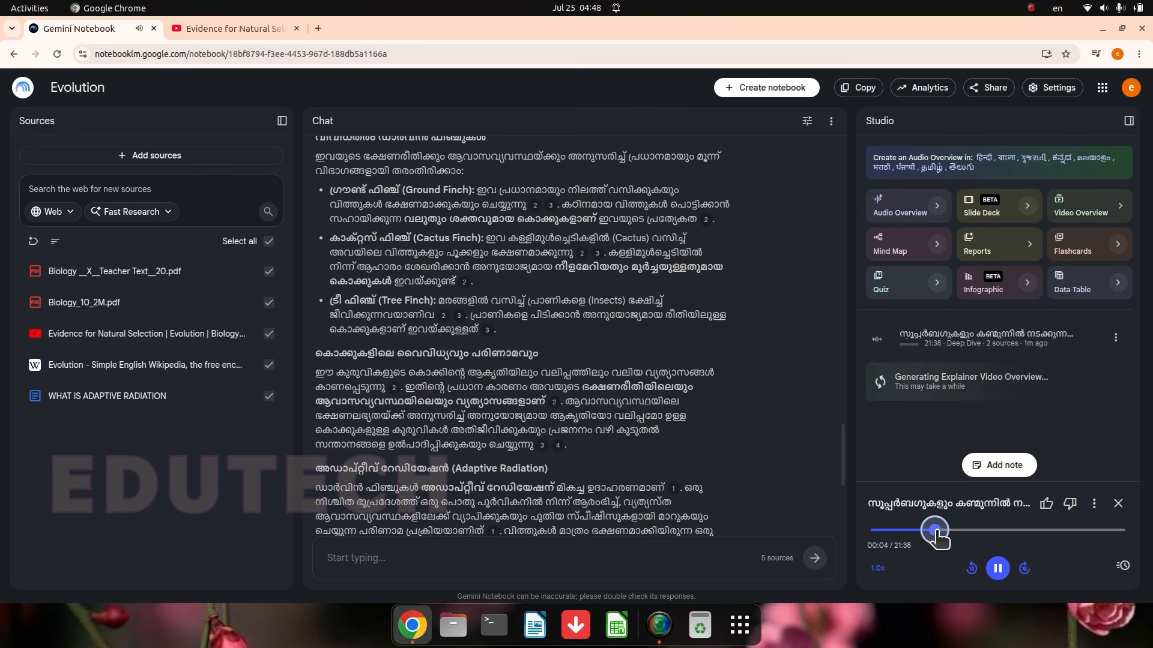
pyautogui.click(976, 530)
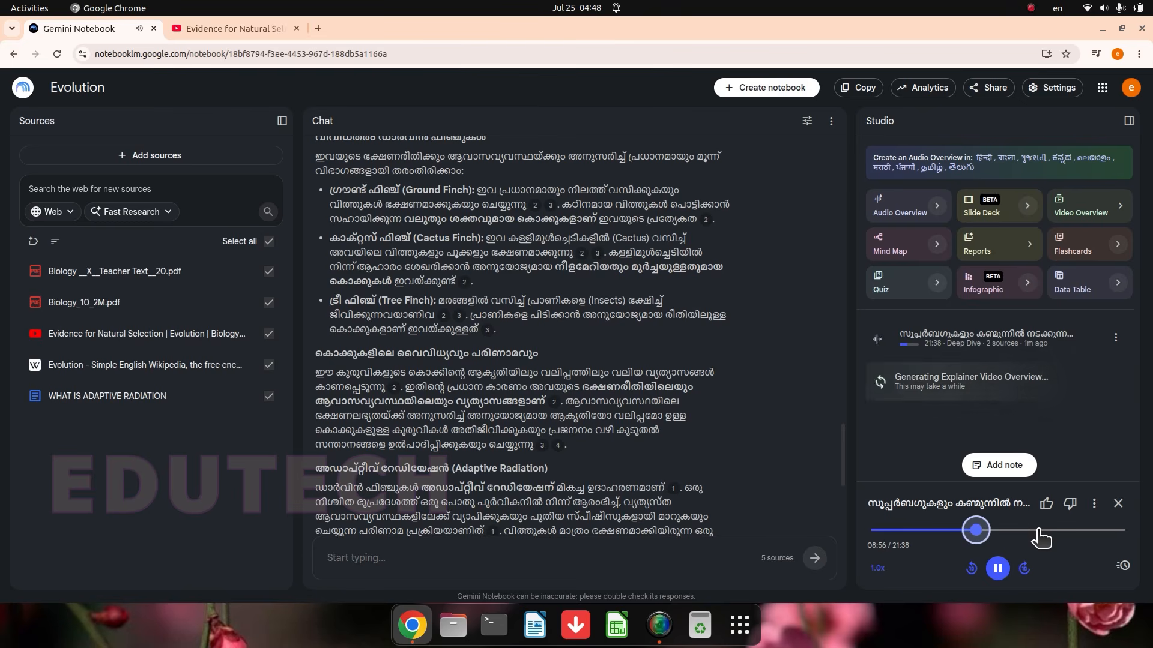
pyautogui.click(1038, 530)
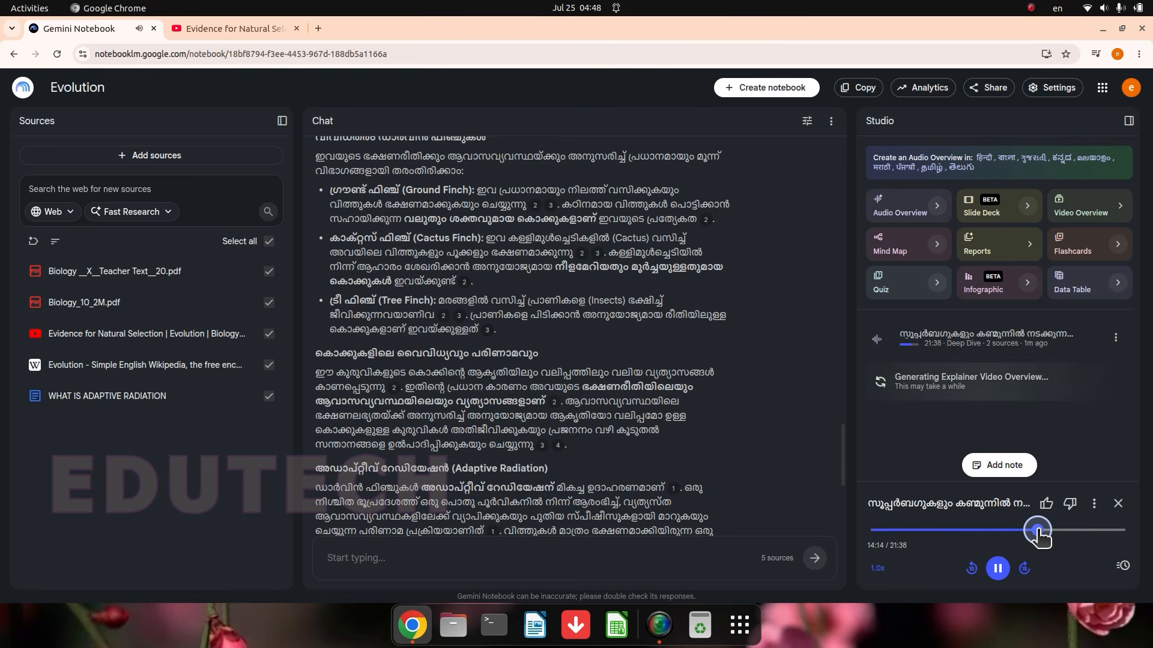
pyautogui.click(998, 572)
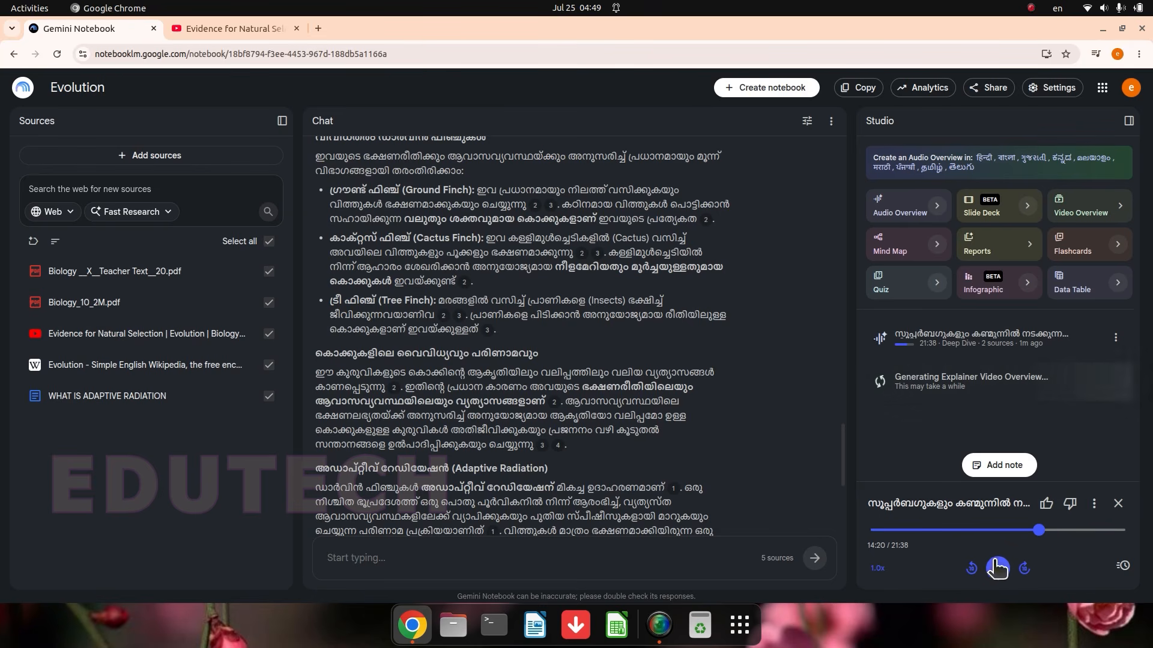
# Step: Download the Audio Overview and paste the audio file into the Biology folder on the desktop using the file manager
pyautogui.click(1092, 508)
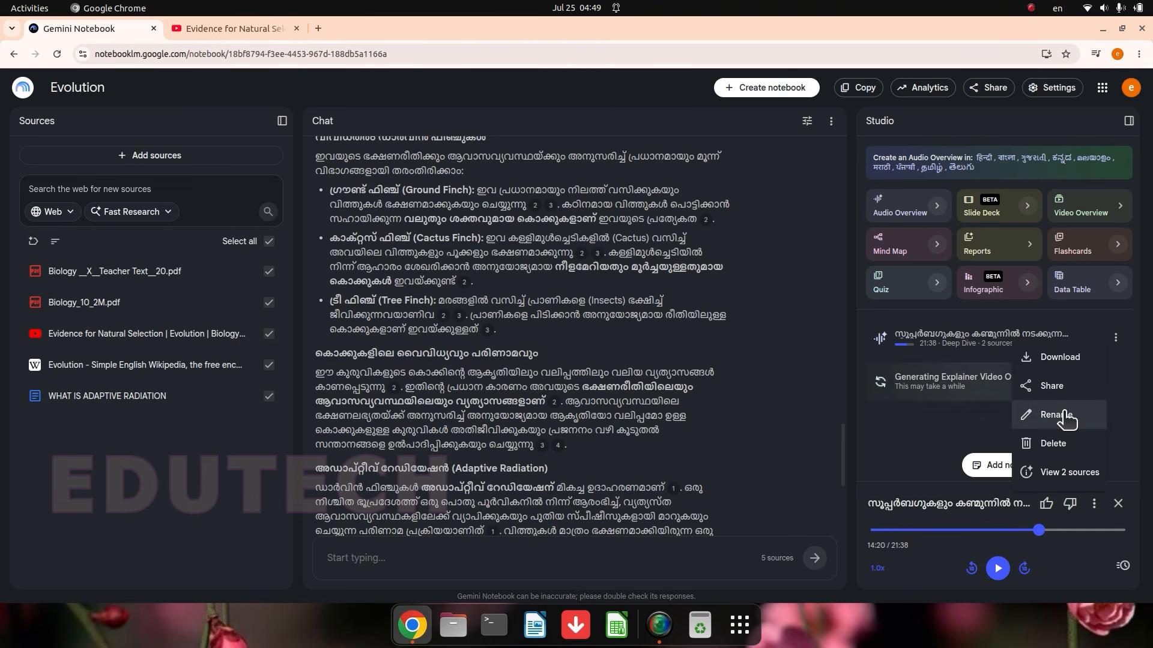
pyautogui.click(1062, 367)
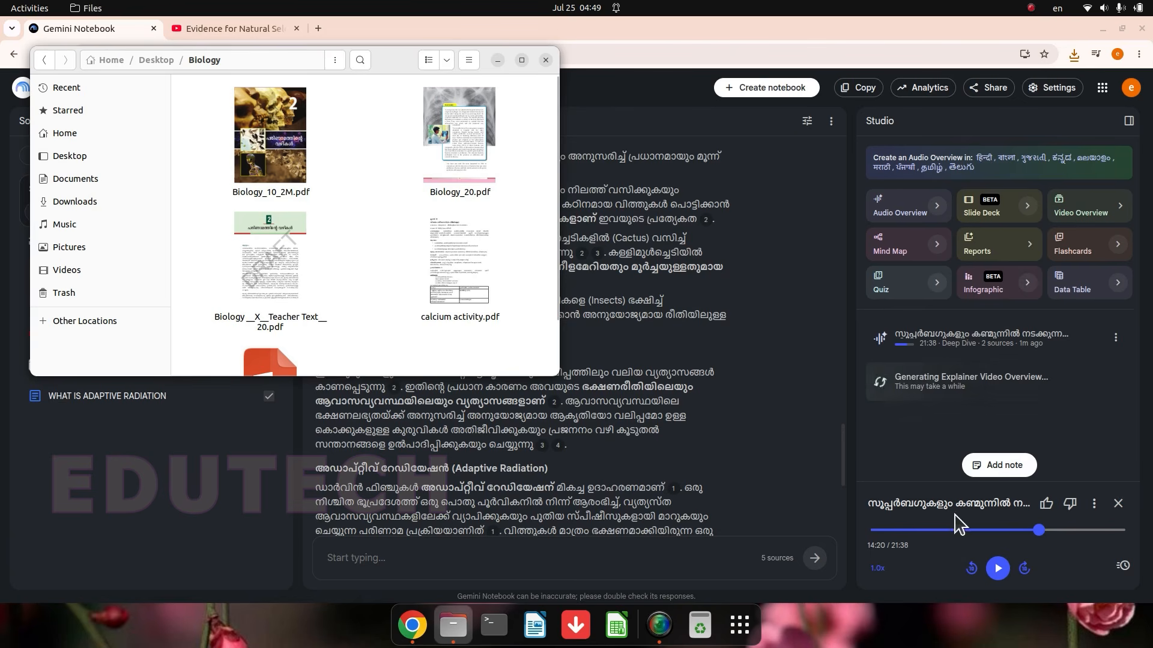
pyautogui.rightClick(368, 305)
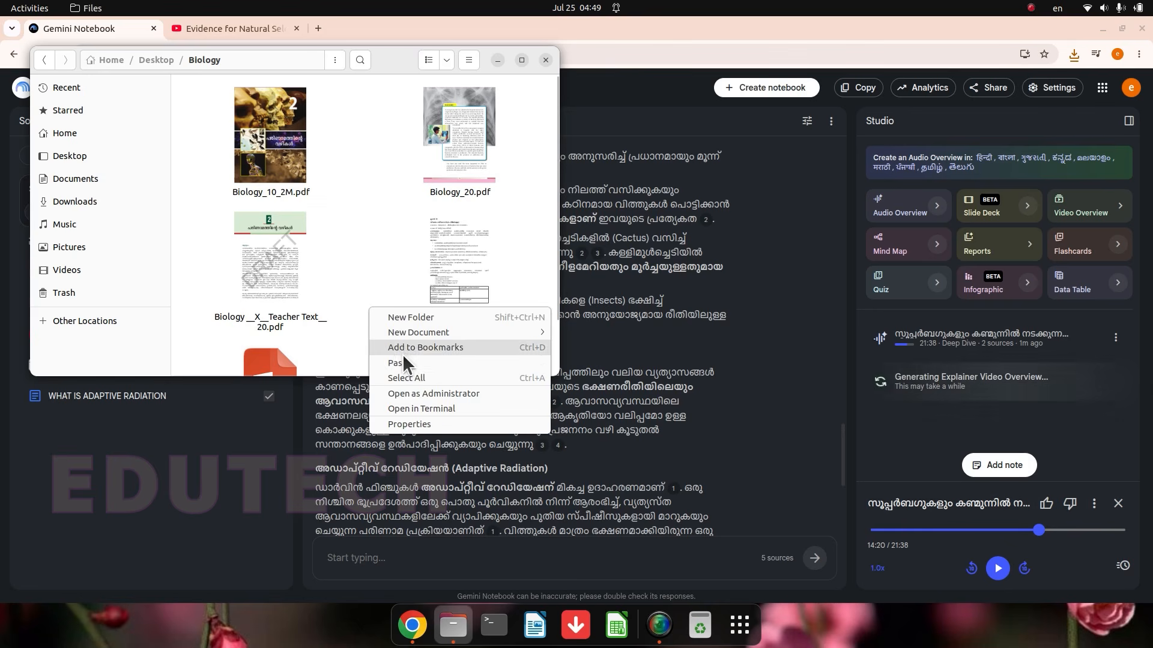
pyautogui.click(405, 362)
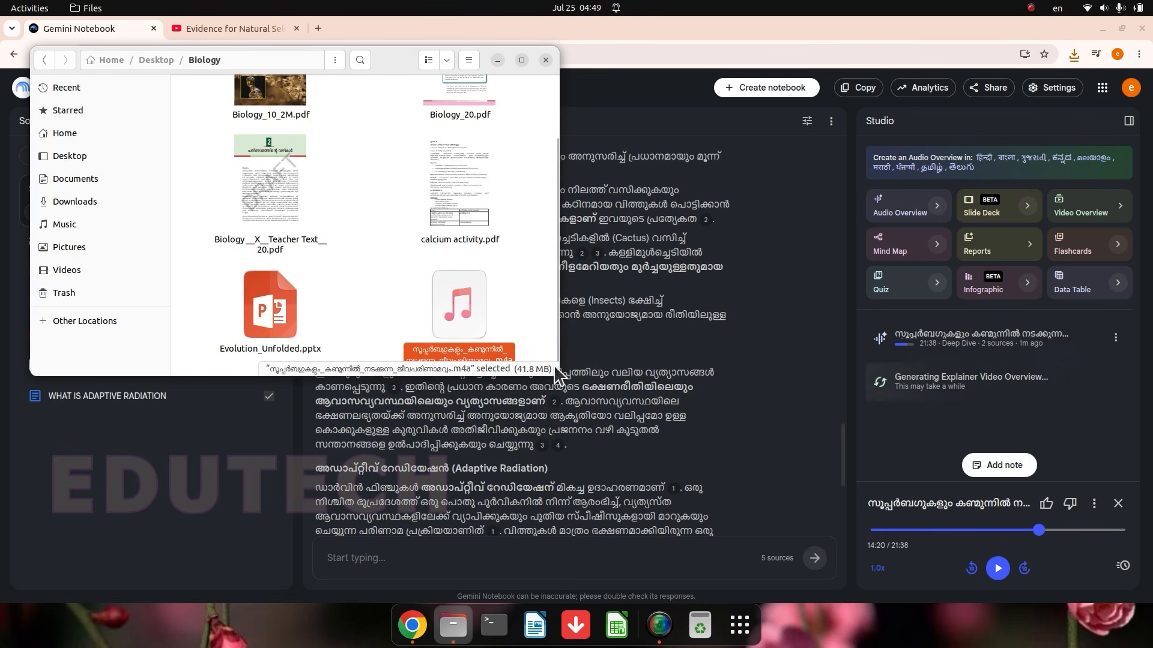
# Step: Enlarge the Biology folder window, open the downloaded m4a file in the video player to check it, and close the folder
pyautogui.moveTo(559, 376); pyautogui.dragTo(636, 462)
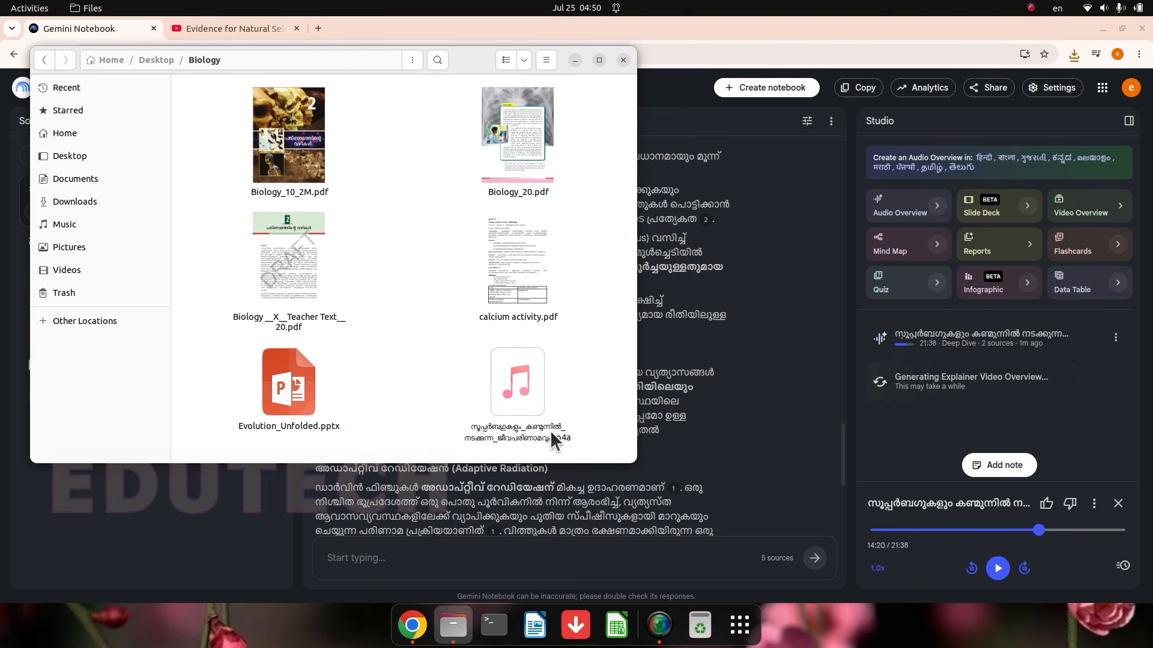
pyautogui.doubleClick(517, 429)
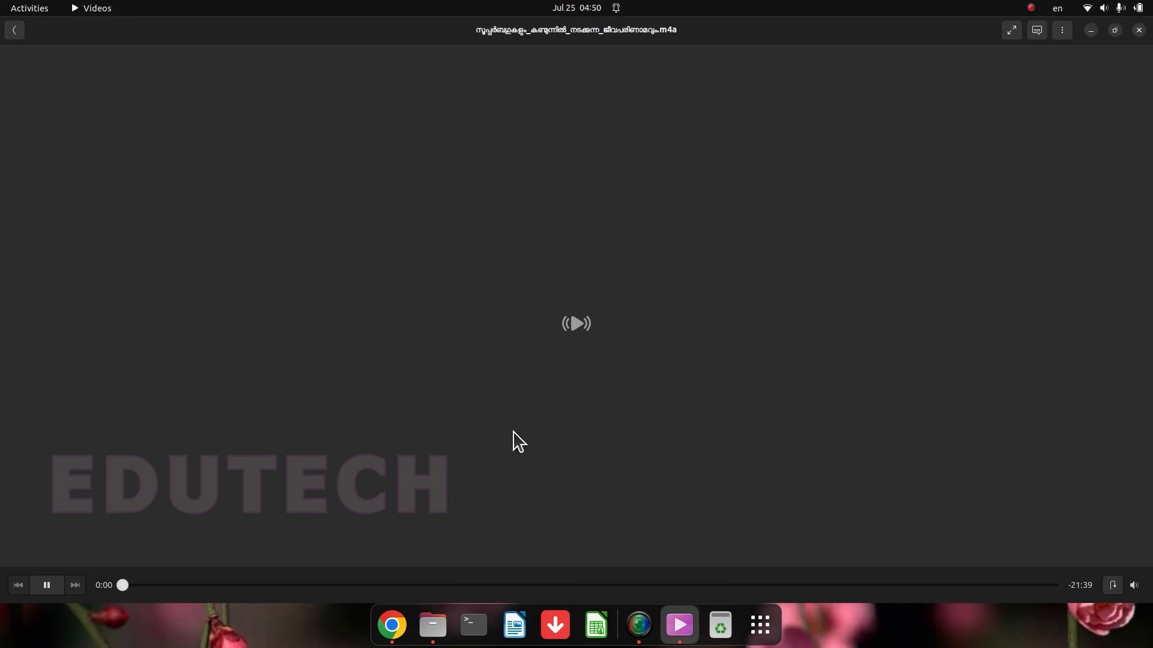
pyautogui.click(473, 586)
pyautogui.click(671, 586)
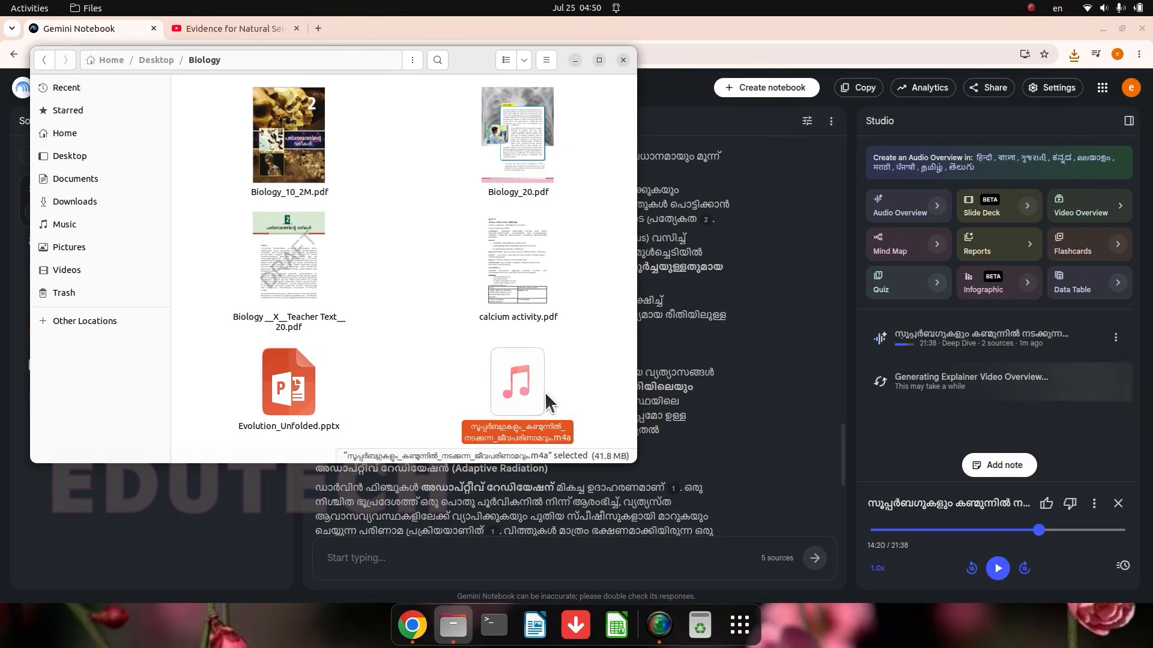
pyautogui.click(622, 60)
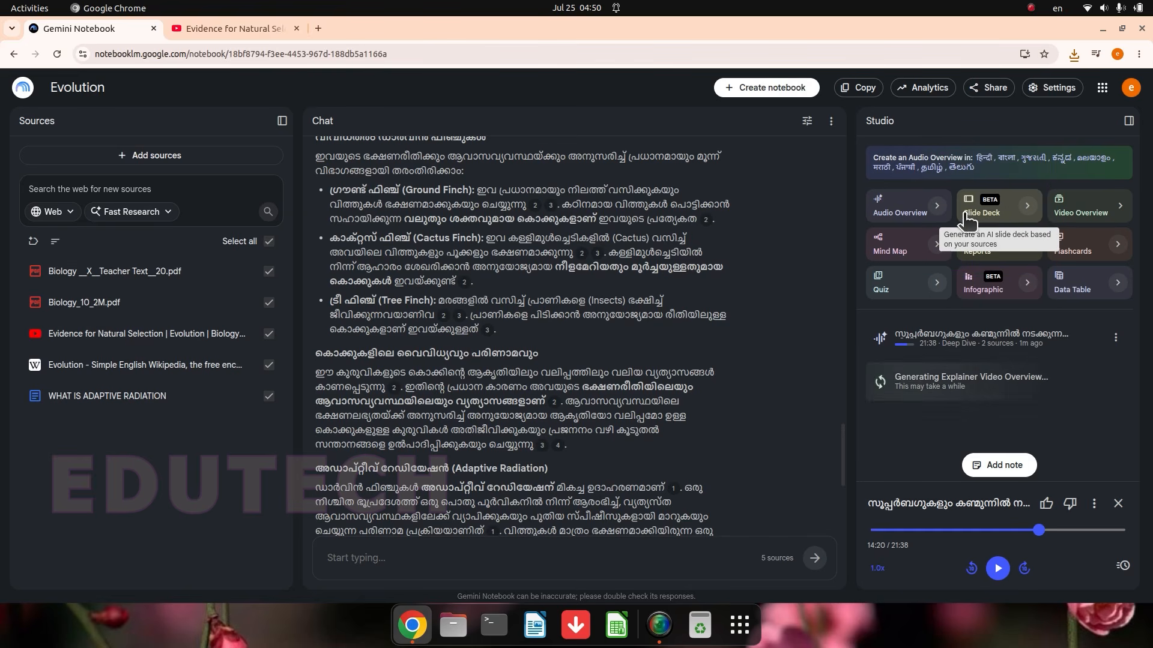
# Step: Customize a slide deck with the Presenter Slides format, using only Biology __X__Teacher Text__20.pdf and Biology_10_2M.pdf as sources
pyautogui.click(1027, 207)
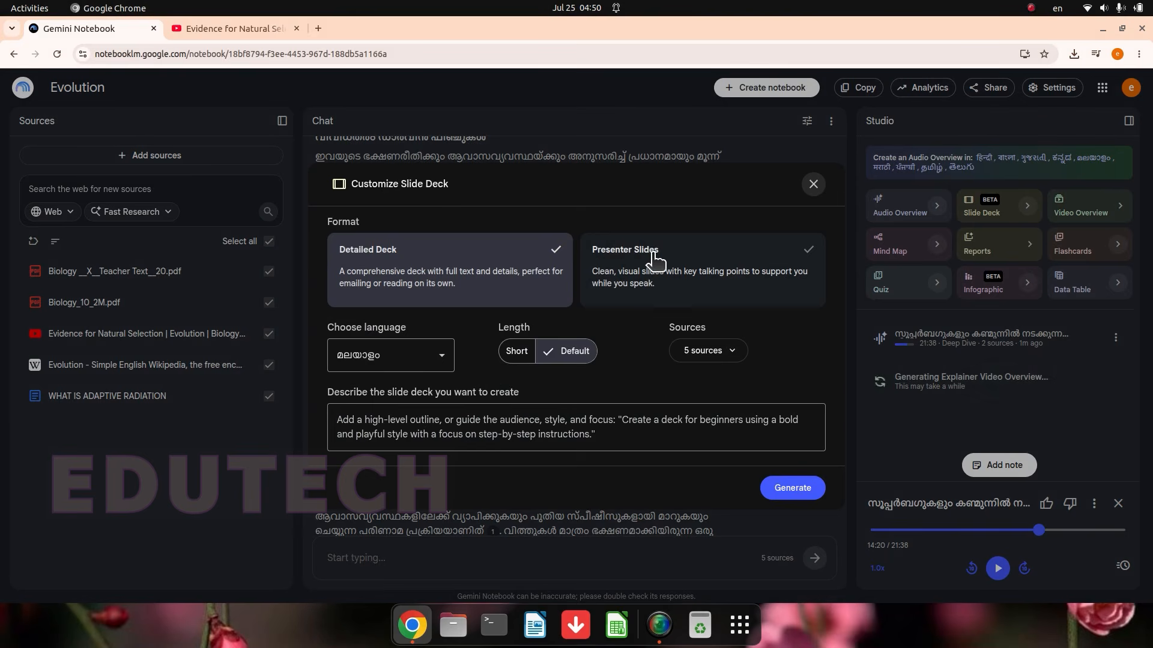
pyautogui.click(698, 280)
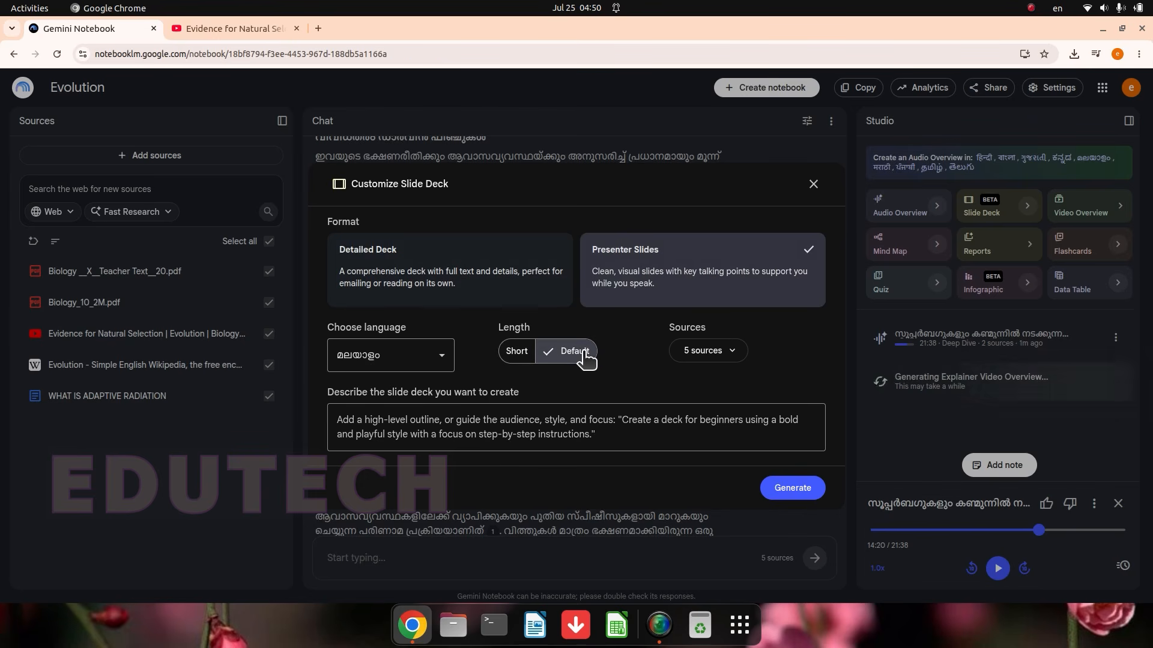
pyautogui.click(734, 354)
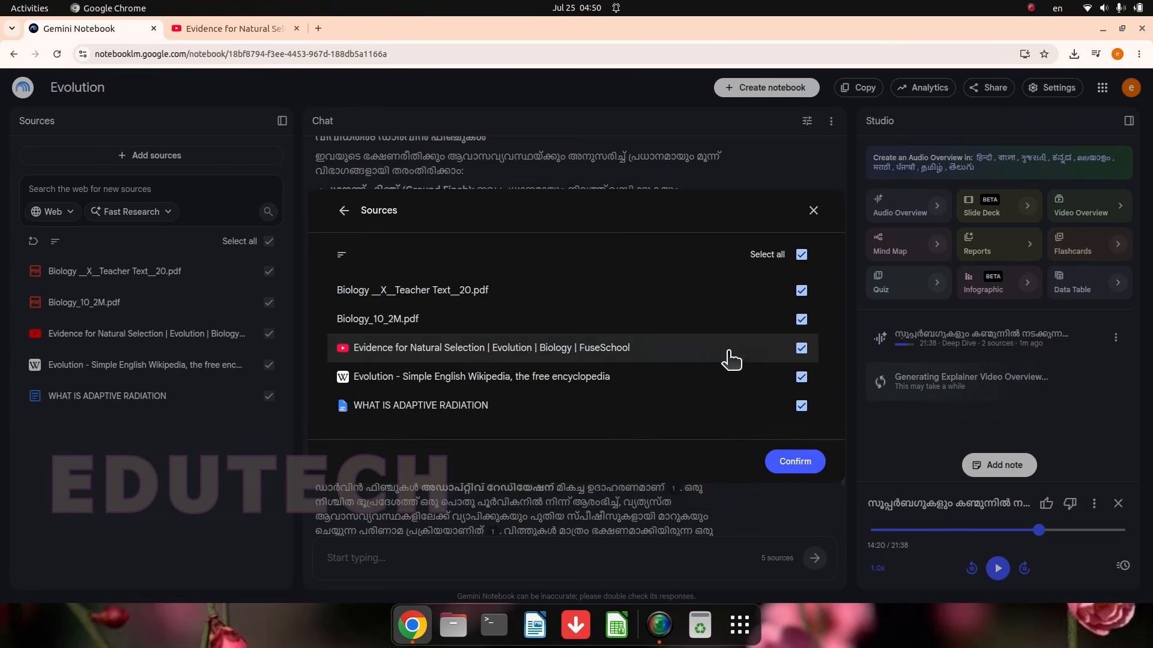
pyautogui.click(801, 348)
pyautogui.click(801, 377)
pyautogui.click(801, 407)
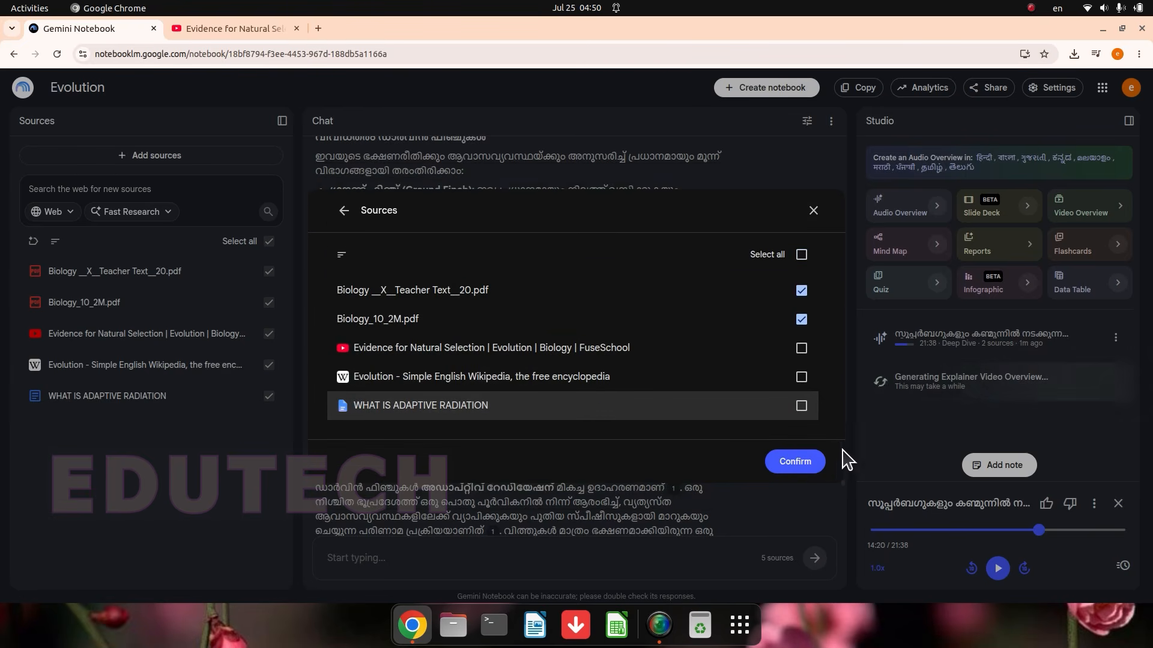
pyautogui.click(809, 463)
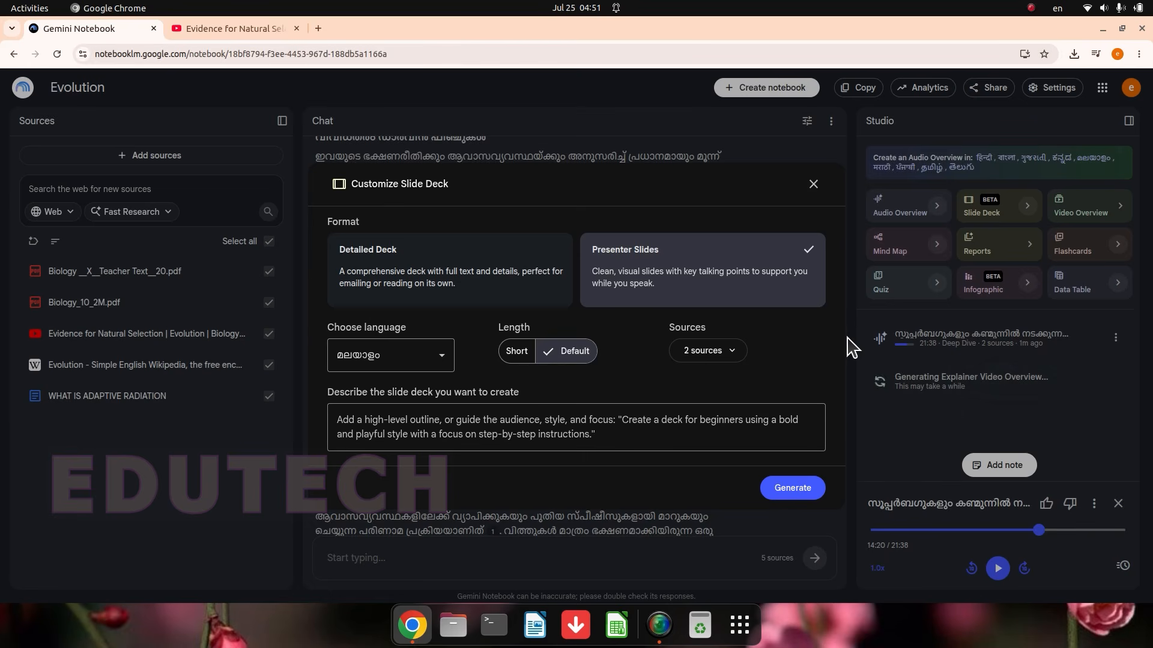
# Step: Generate the Malayalam slide deck with the default length and open the finished deck
pyautogui.moveTo(846, 336); pyautogui.dragTo(486, 492)
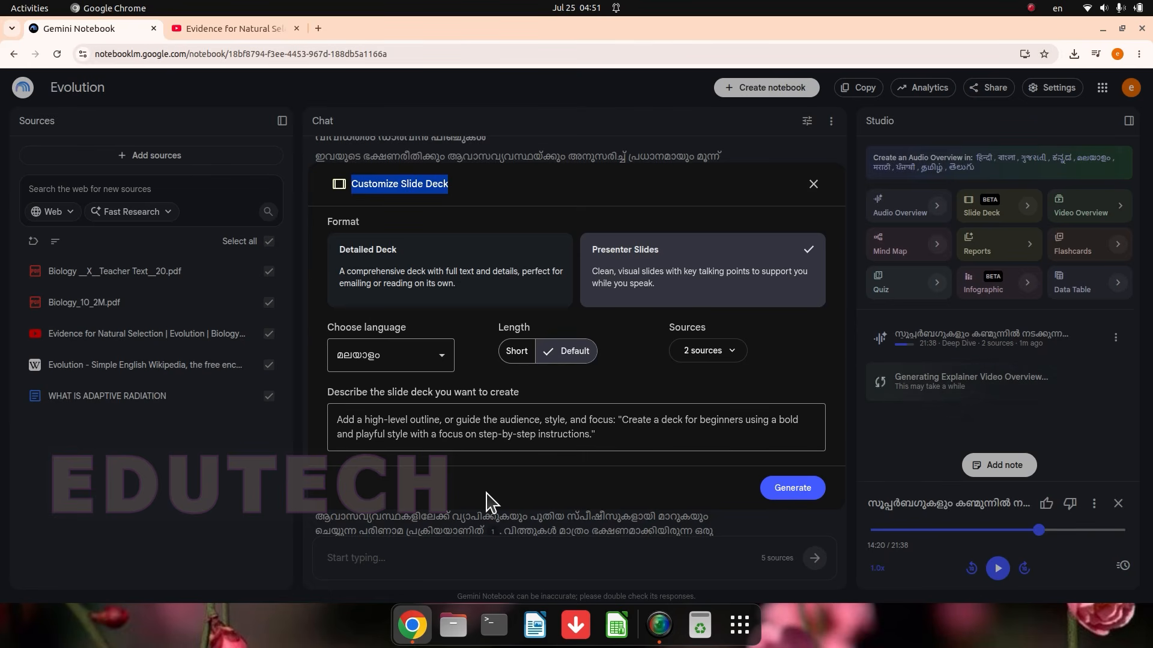
pyautogui.click(790, 491)
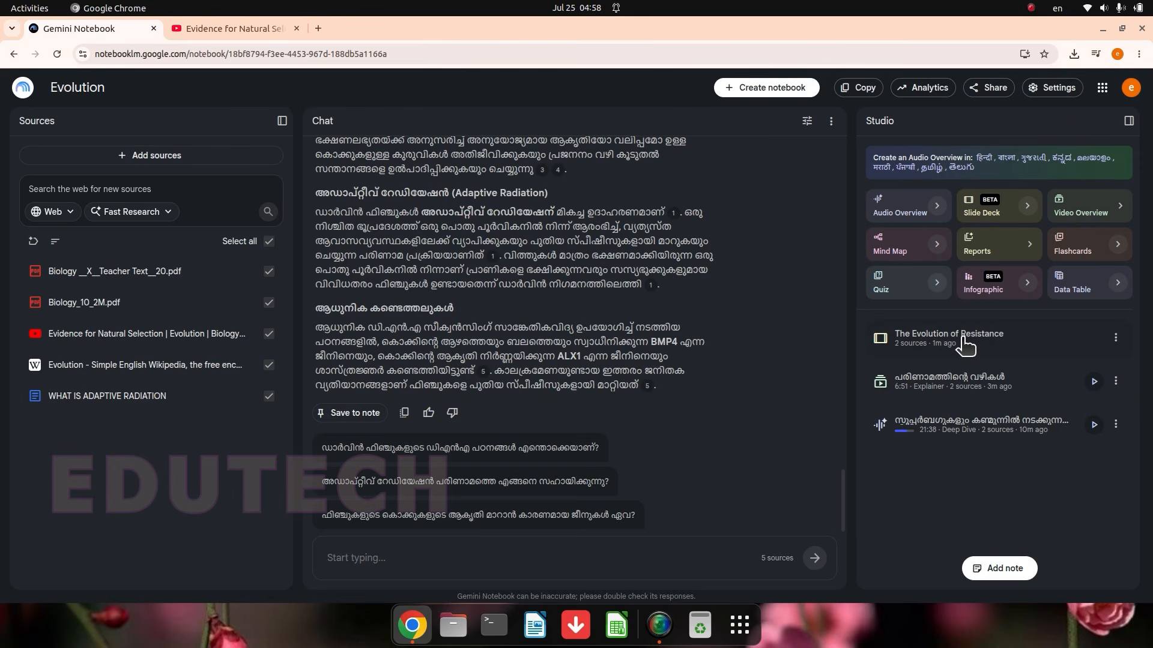
pyautogui.click(965, 345)
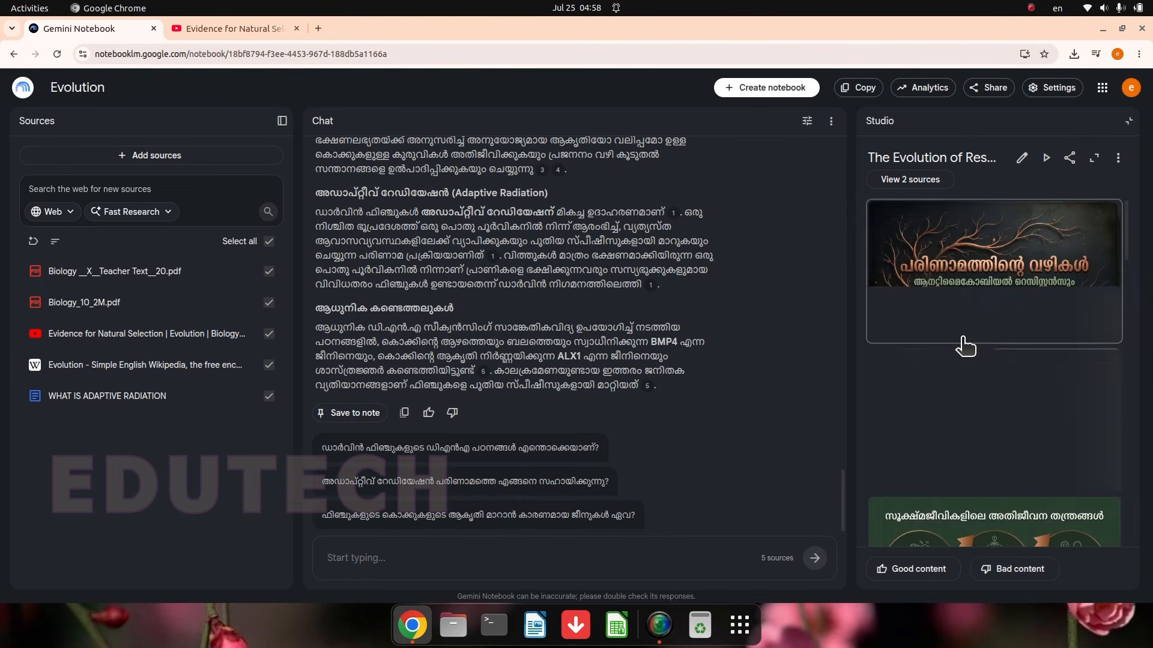
# Step: Expand the slide deck viewer and examine the slides one by one through the slide on Darwin's five steps of natural selection
pyautogui.click(1096, 161)
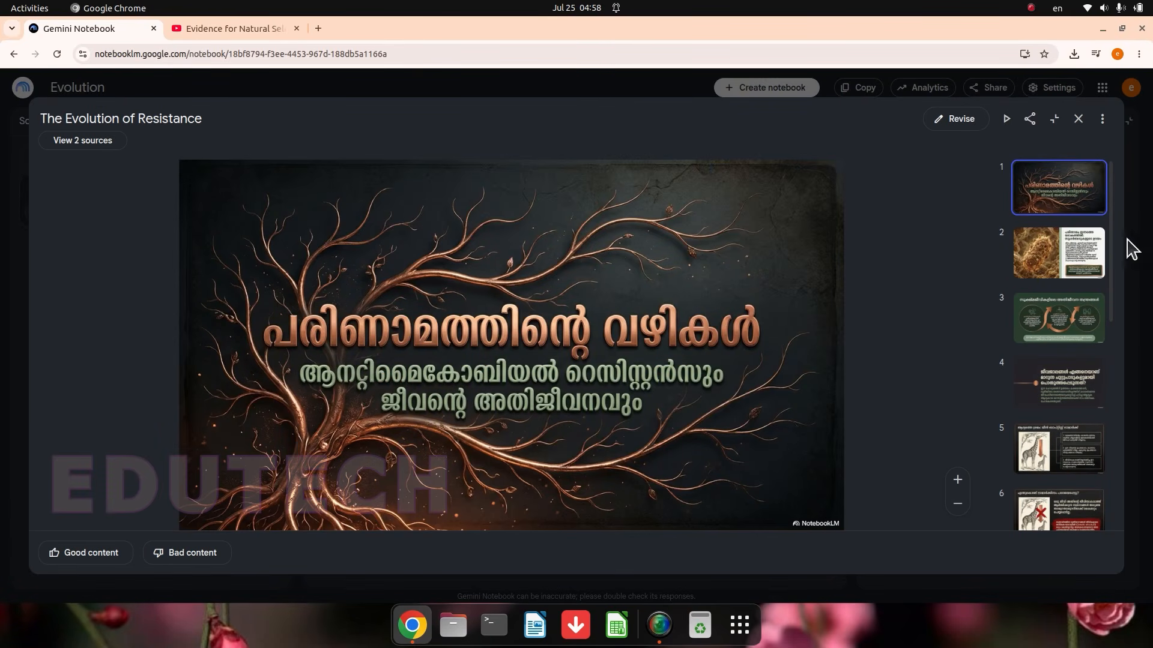
pyautogui.click(1083, 274)
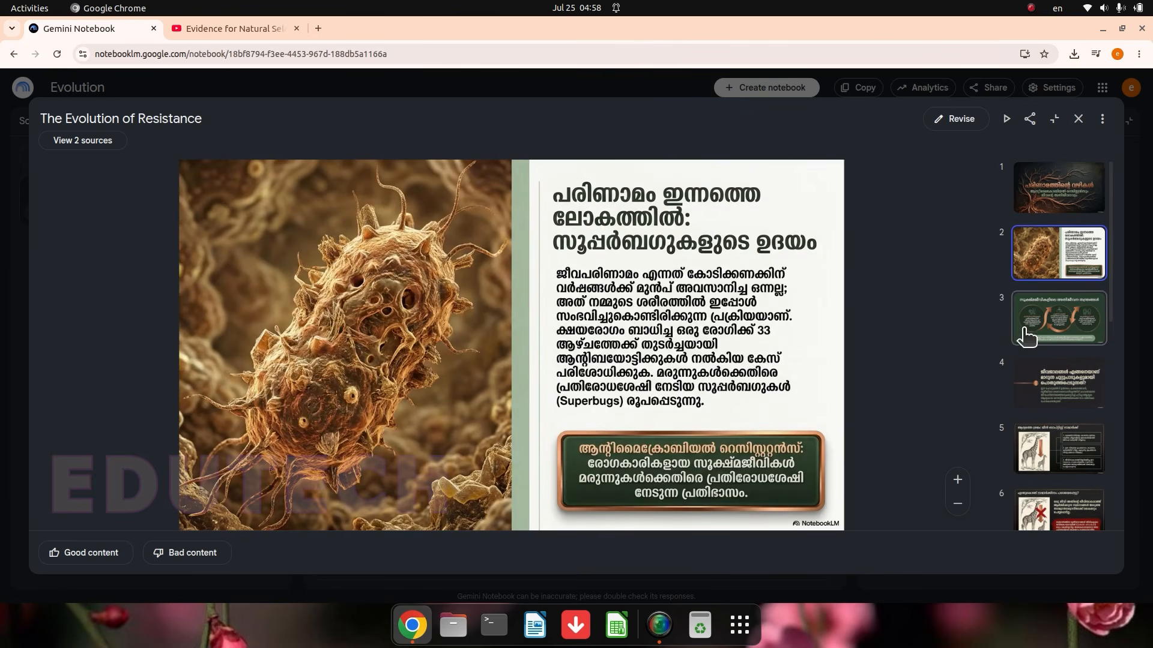
pyautogui.click(1081, 317)
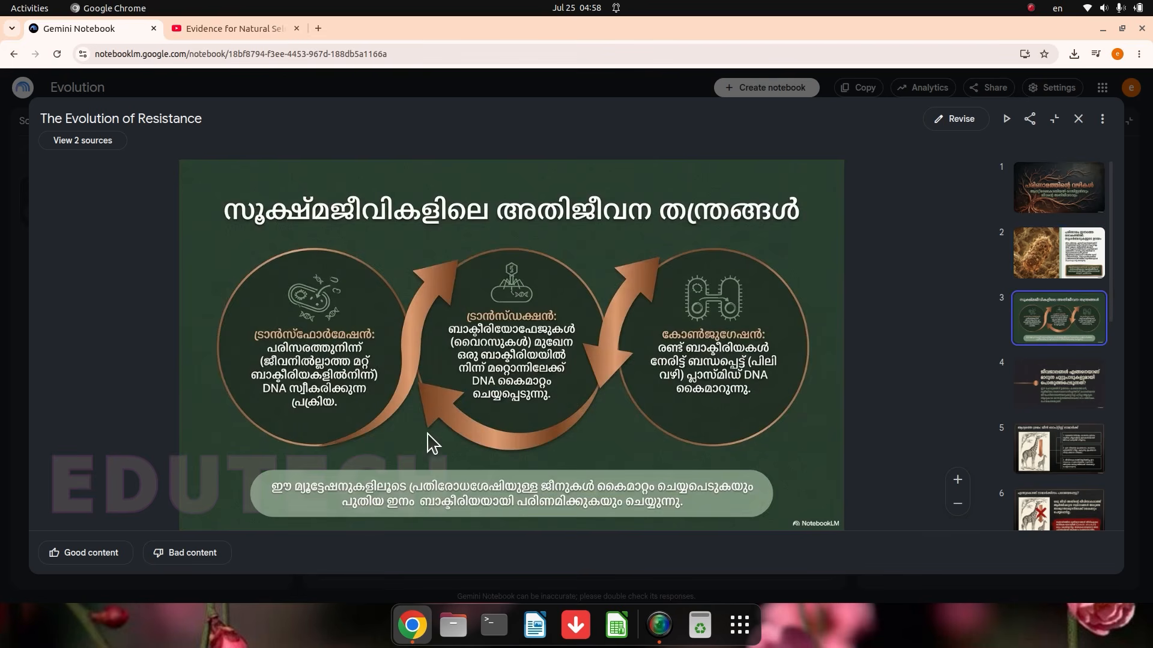
pyautogui.click(1067, 439)
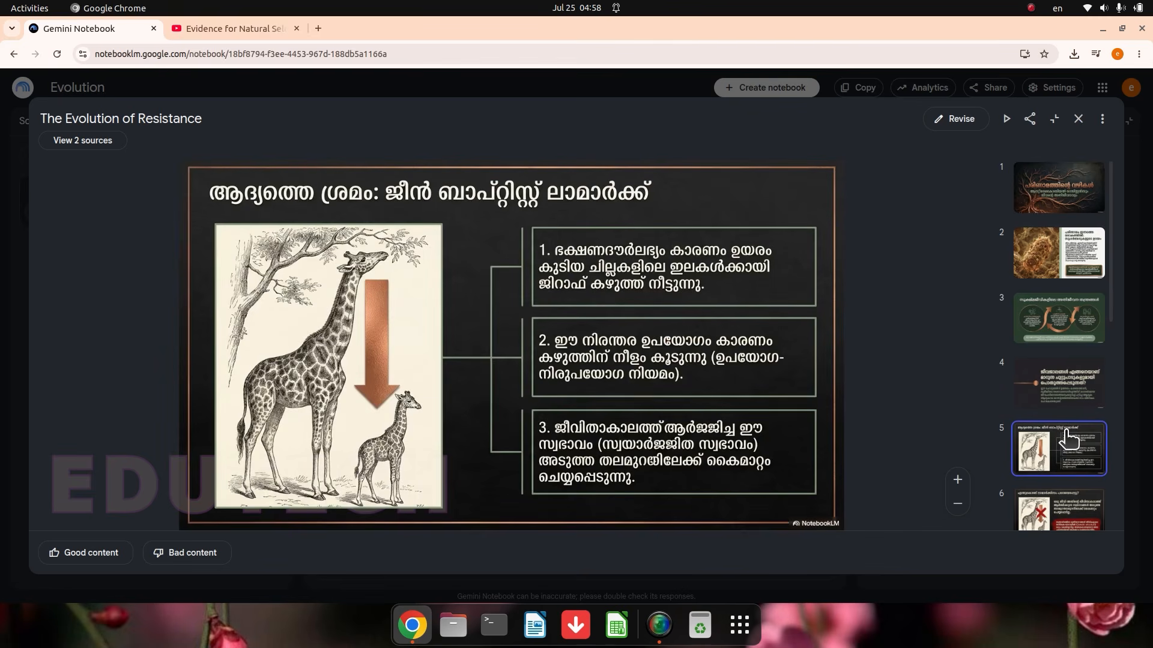
pyautogui.scroll(-2, 1068, 439)
pyautogui.click(1070, 384)
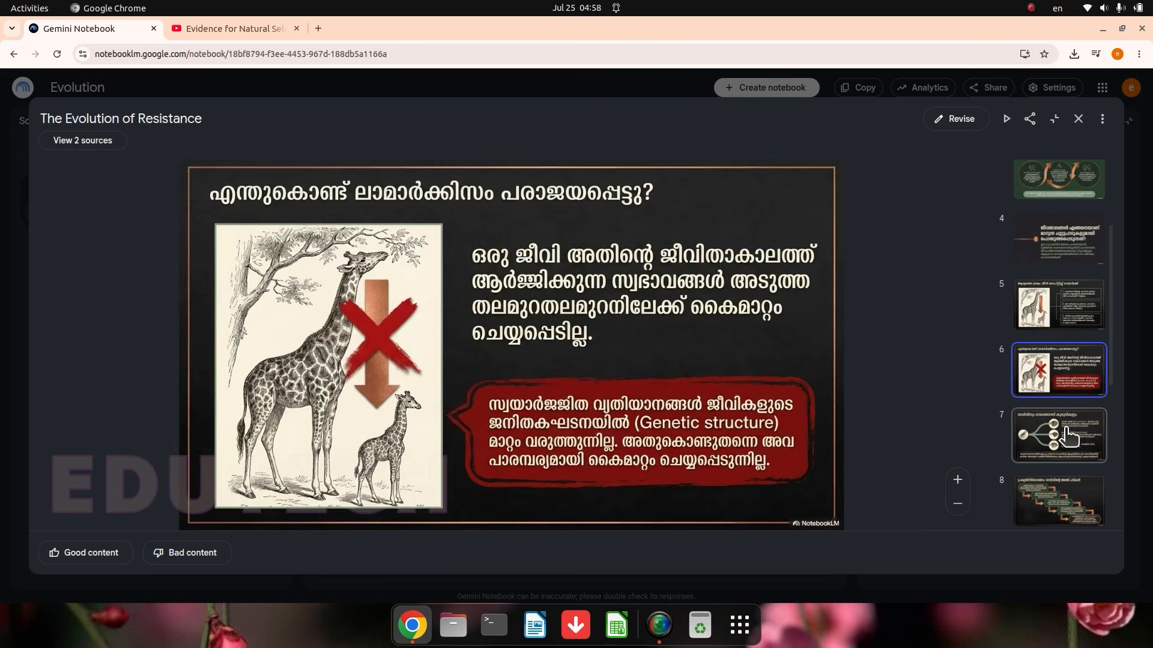
pyautogui.click(1068, 437)
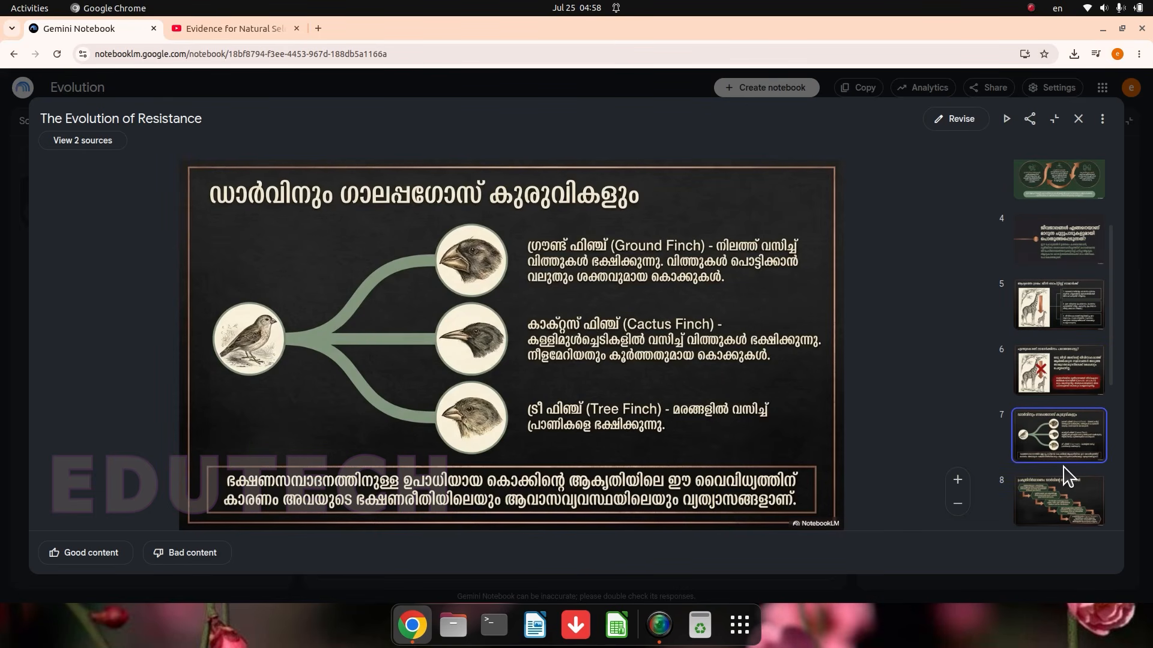
pyautogui.click(1068, 488)
pyautogui.scroll(-2, 1068, 491)
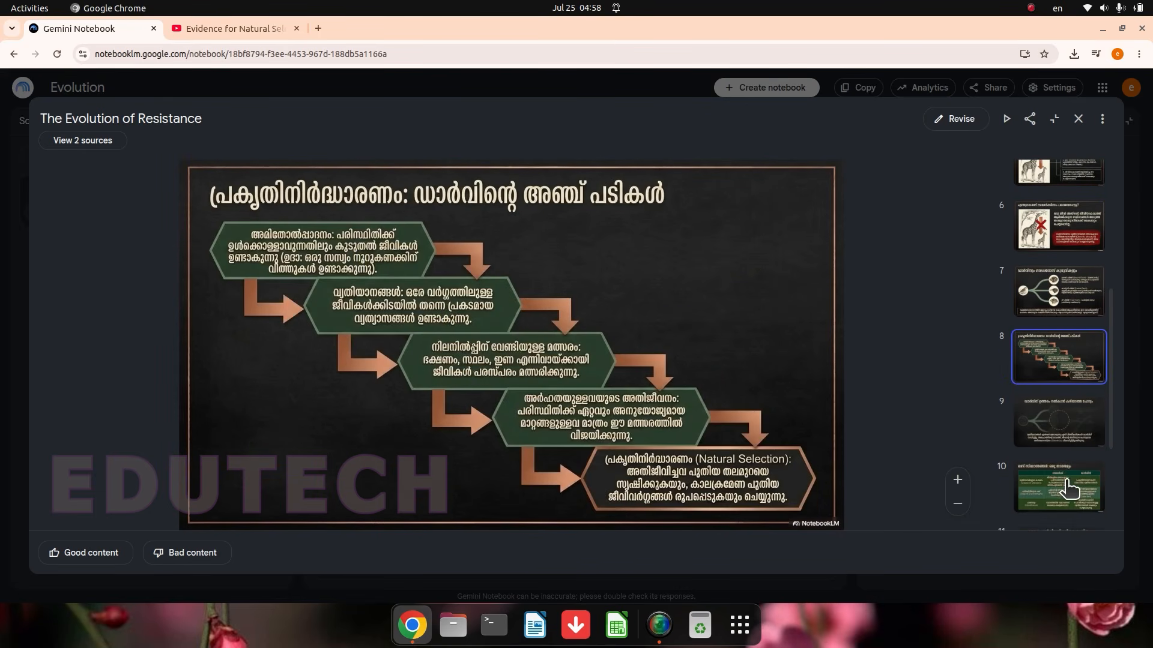
pyautogui.scroll(-1, 1037, 476)
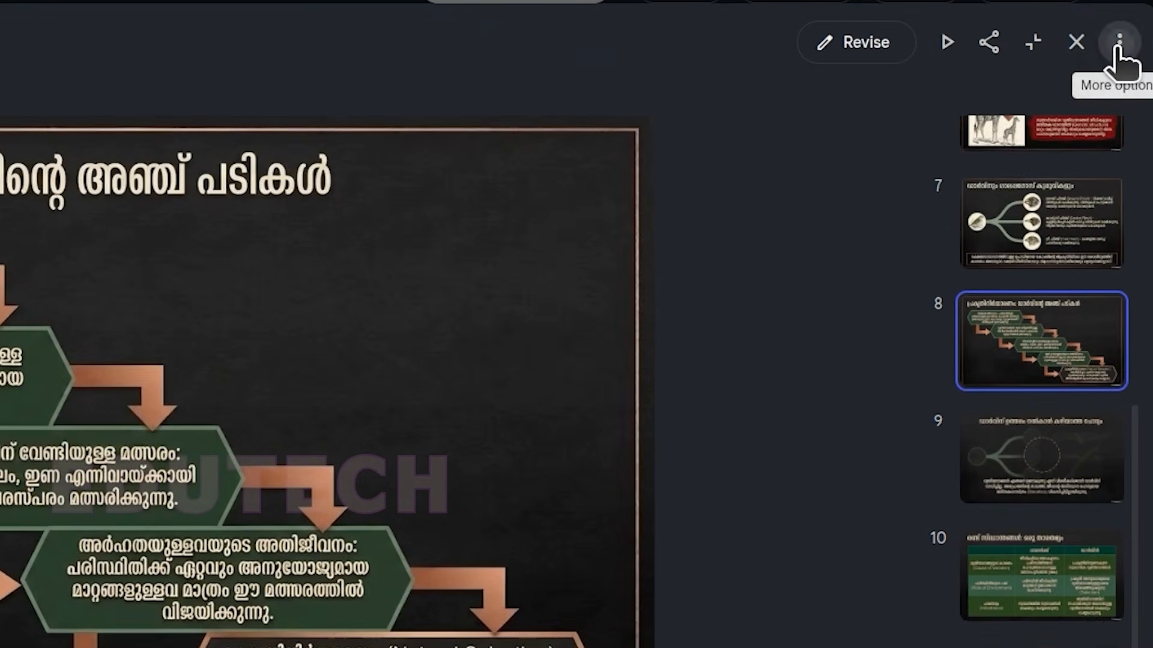
# Step: Download the slide deck as a PDF document and close the viewer
pyautogui.click(1103, 119)
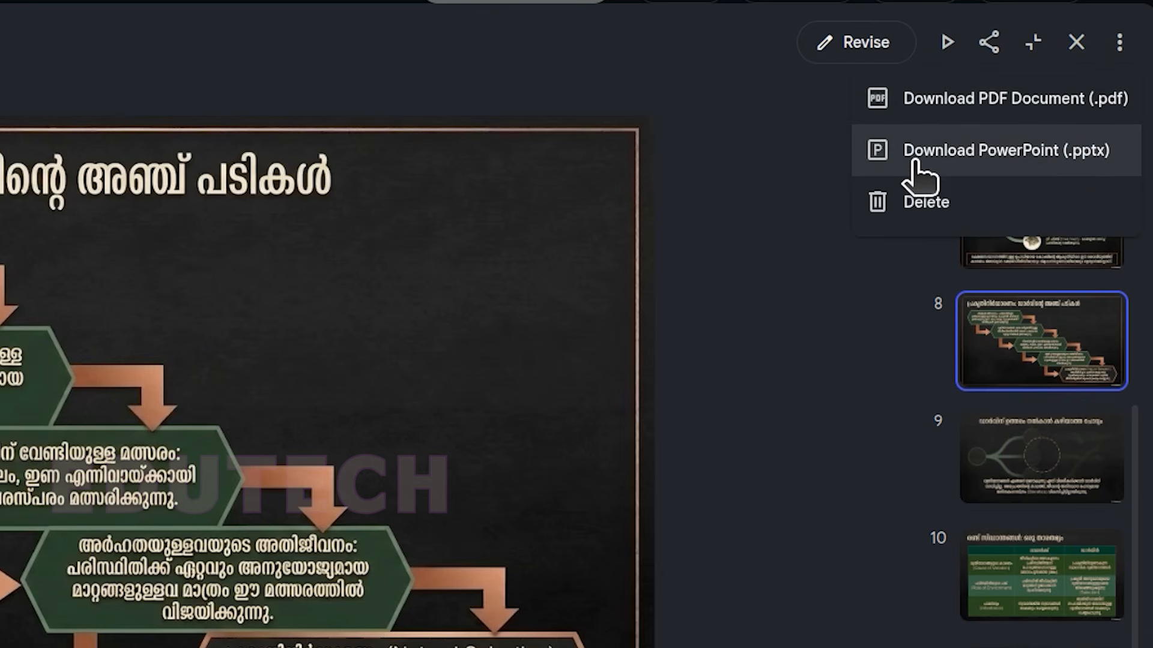
pyautogui.click(1025, 99)
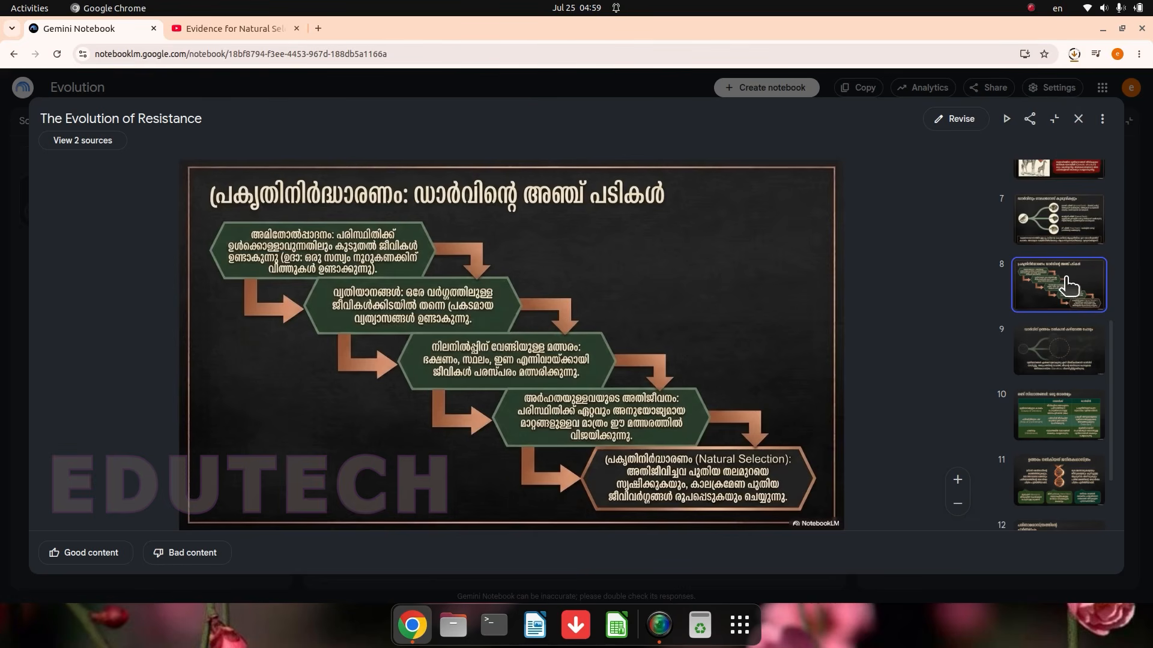
pyautogui.click(1078, 119)
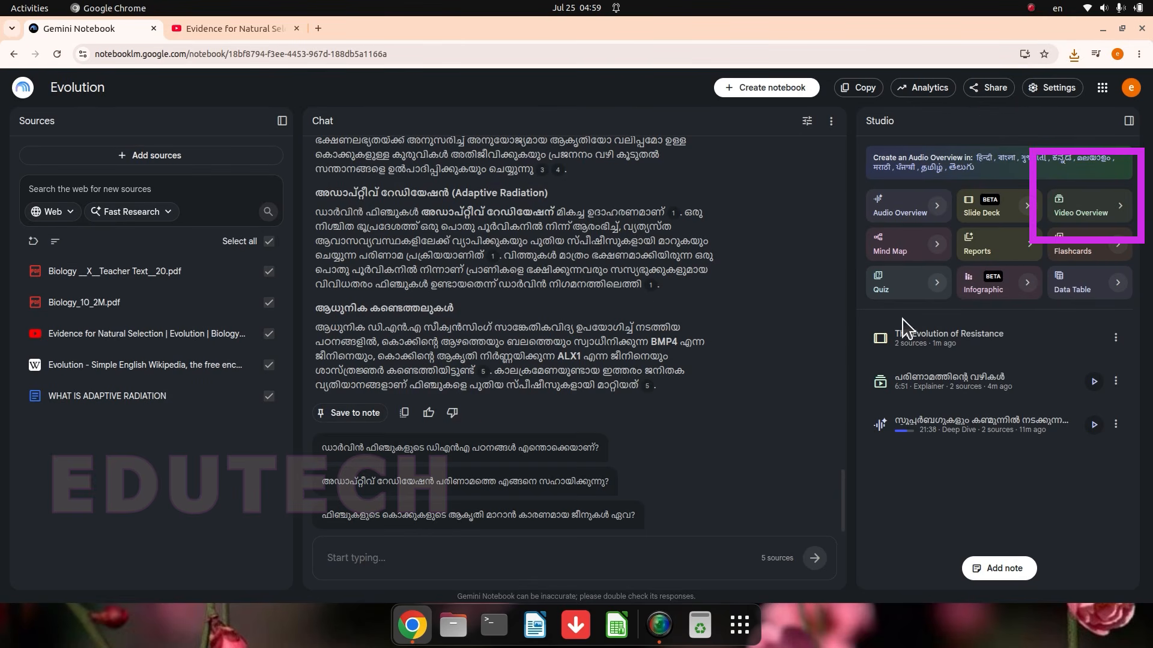
# Step: Customize a Video Overview, limiting its sources to Biology __X__Teacher Text__20.pdf and Biology_10_2M.pdf
pyautogui.click(1120, 214)
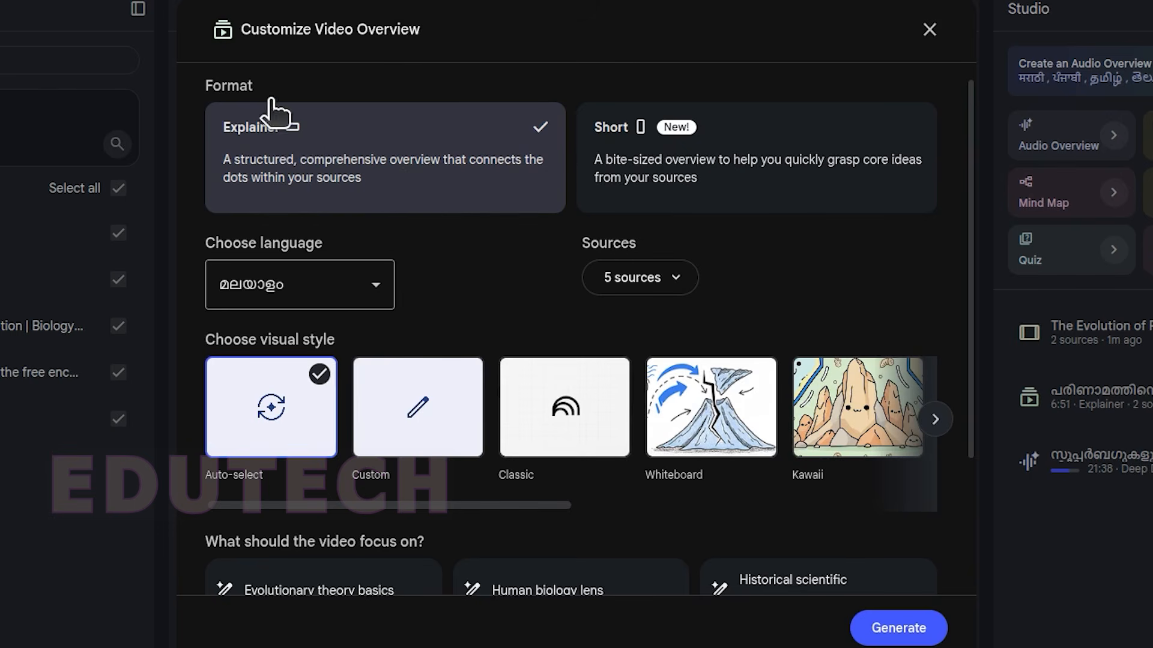
pyautogui.click(647, 278)
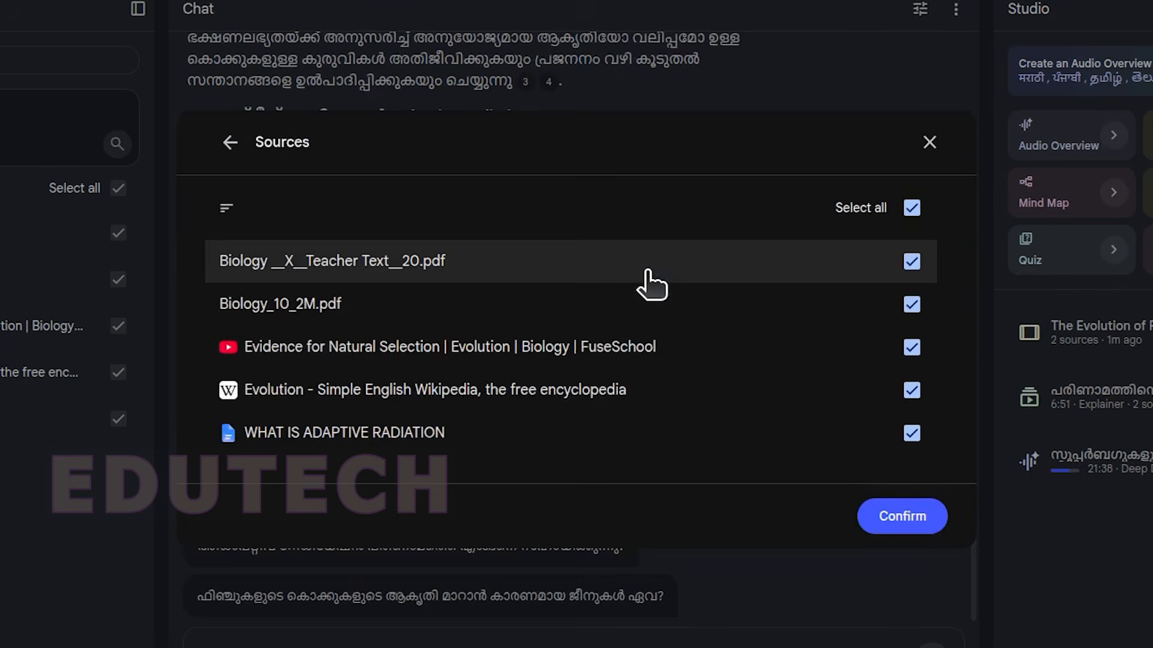
pyautogui.click(912, 346)
pyautogui.click(911, 390)
pyautogui.click(911, 433)
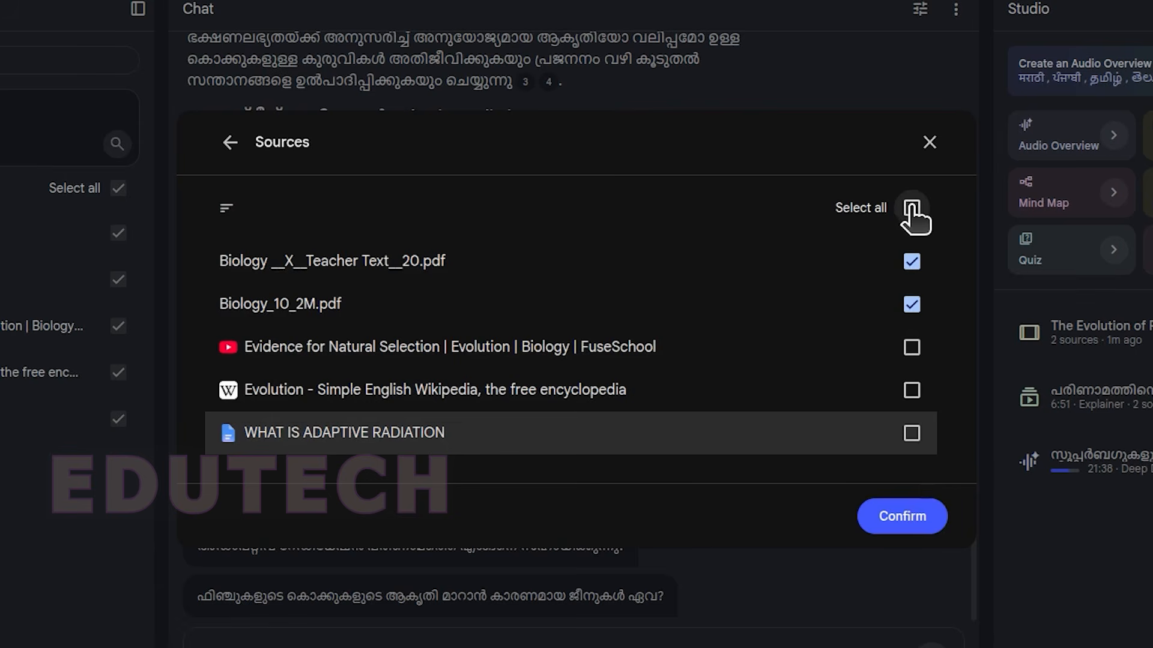
pyautogui.click(895, 521)
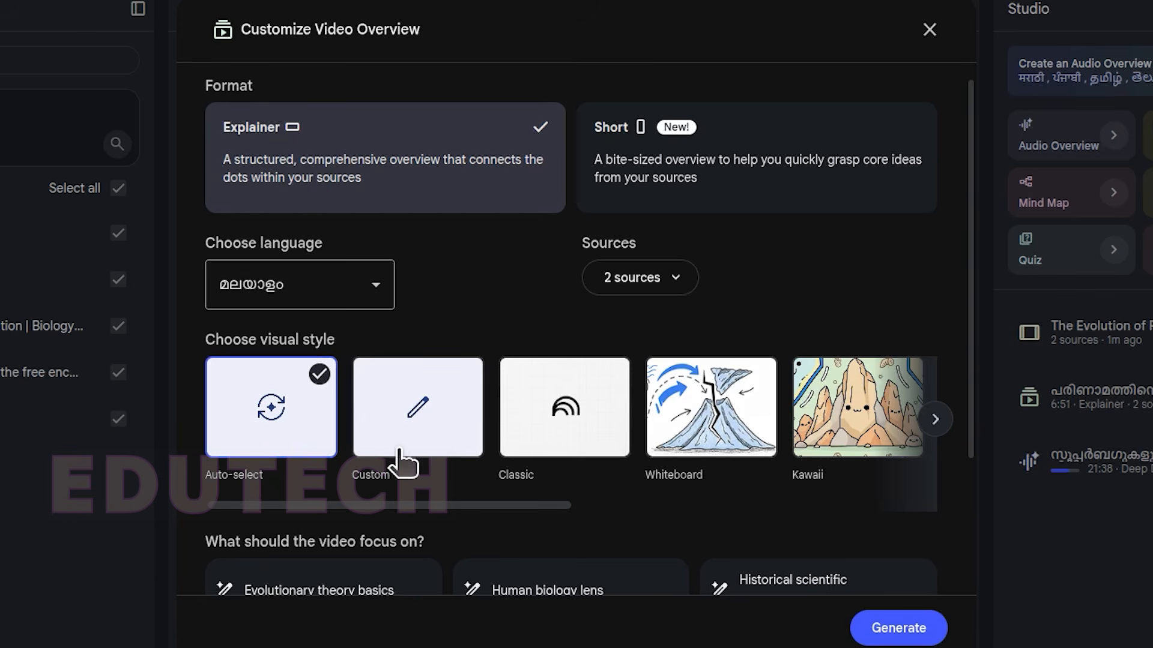
# Step: Set the Video Overview's visual style to Retro print
pyautogui.moveTo(485, 503); pyautogui.dragTo(796, 506)
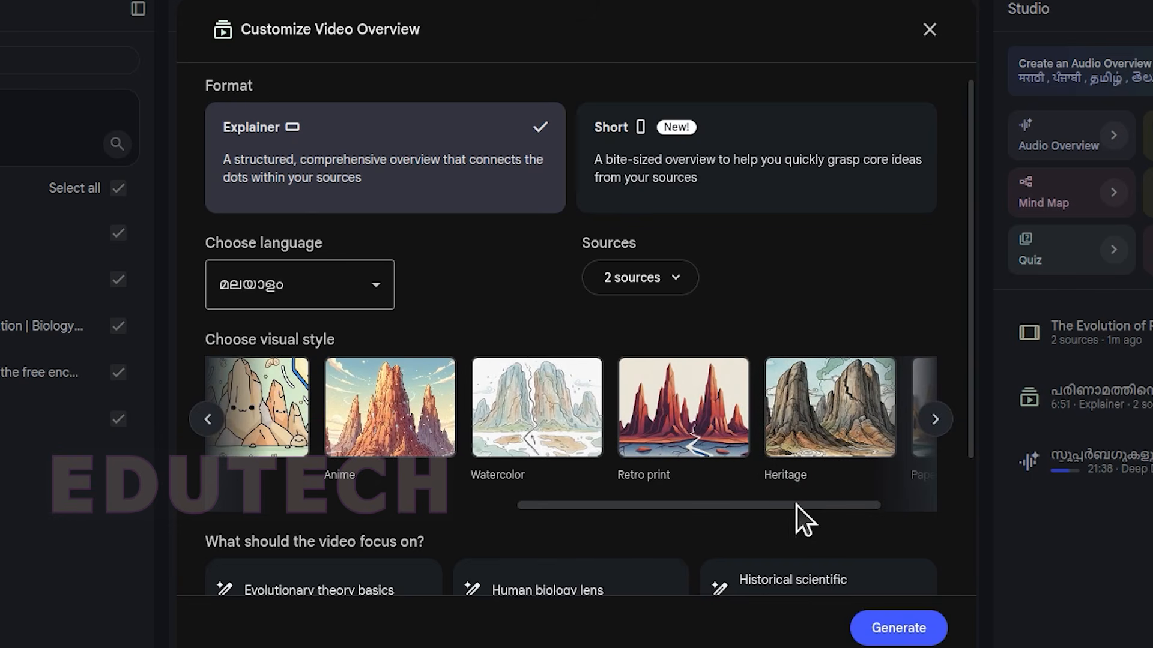
pyautogui.moveTo(706, 503); pyautogui.dragTo(776, 514)
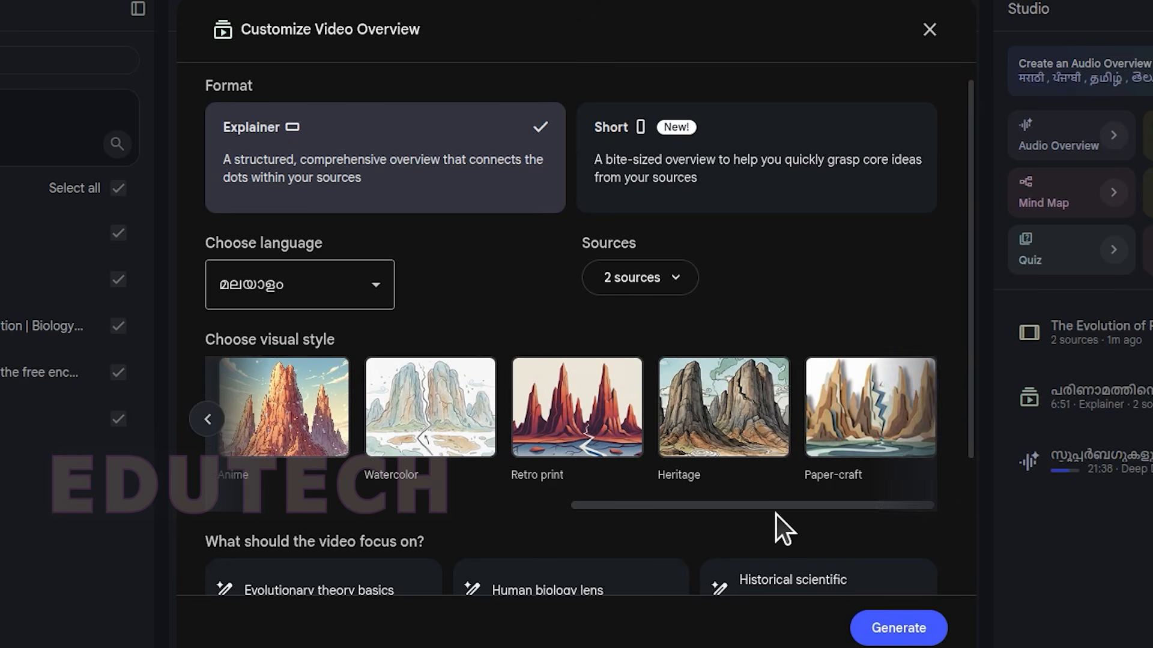
pyautogui.click(594, 428)
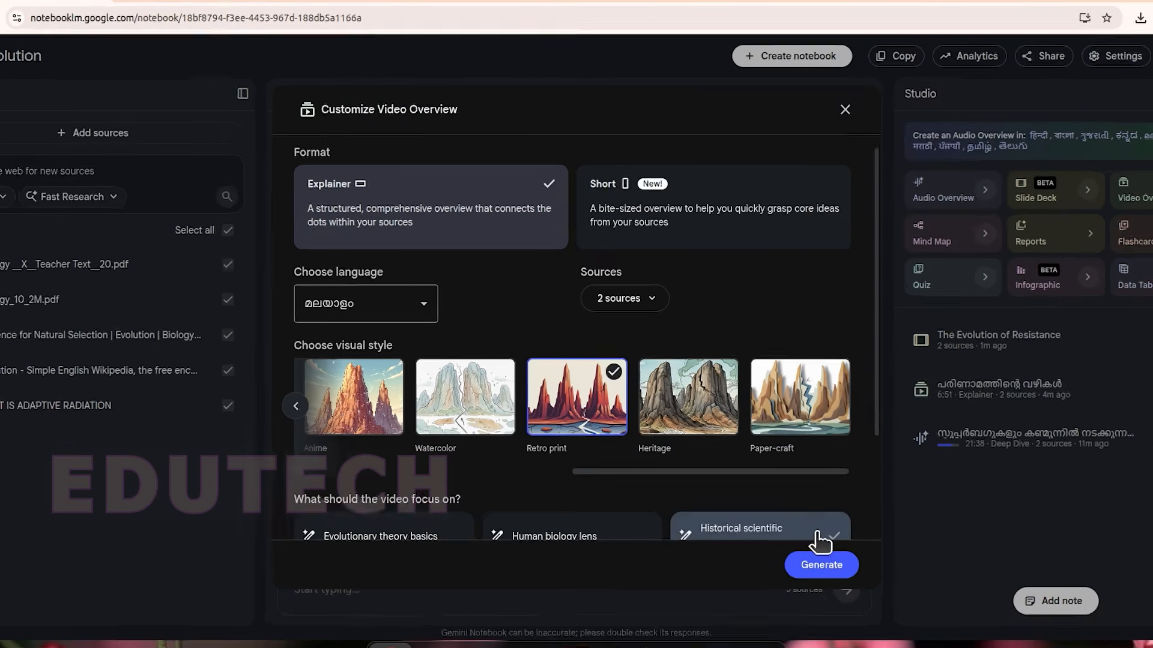
# Step: Examine the video focus choices: Evolution's Path, Darwin's Insight, Human Nerves and the custom topic option
pyautogui.scroll(-1, 661, 429)
pyautogui.scroll(-1, 672, 481)
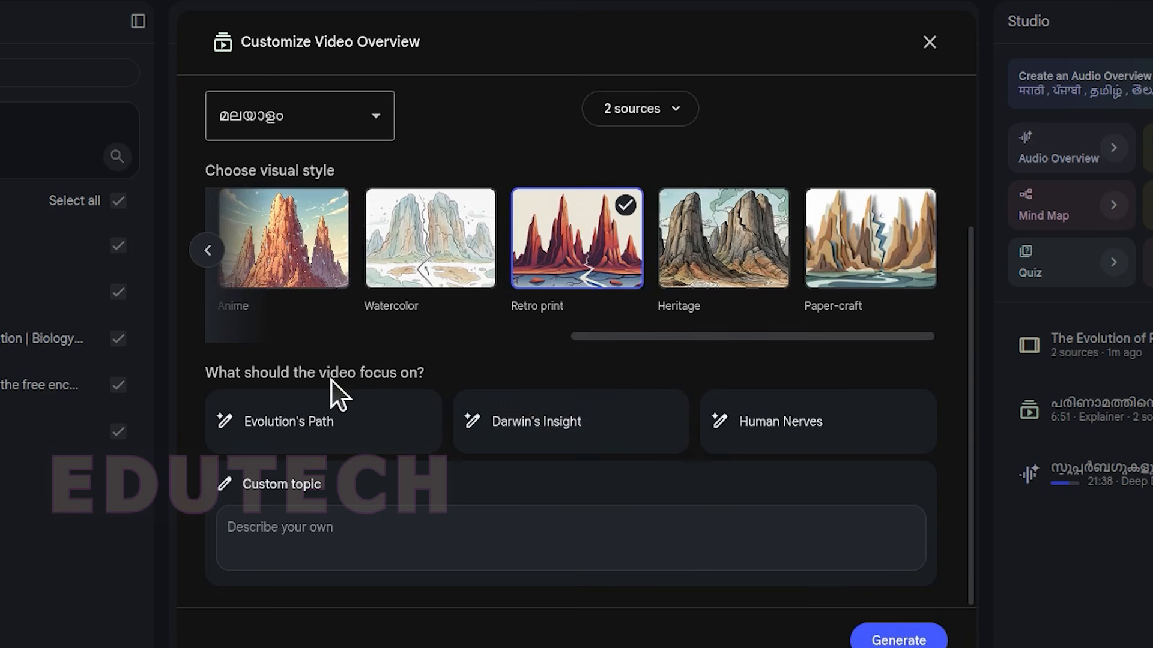
pyautogui.click(642, 419)
pyautogui.click(277, 443)
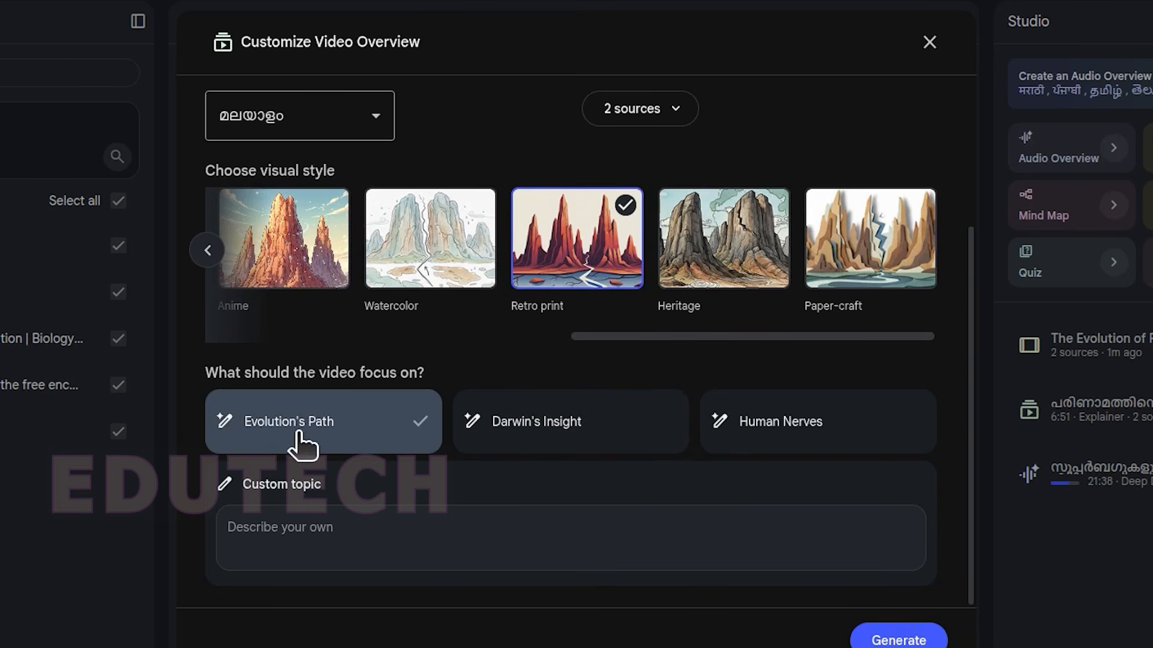
pyautogui.click(527, 427)
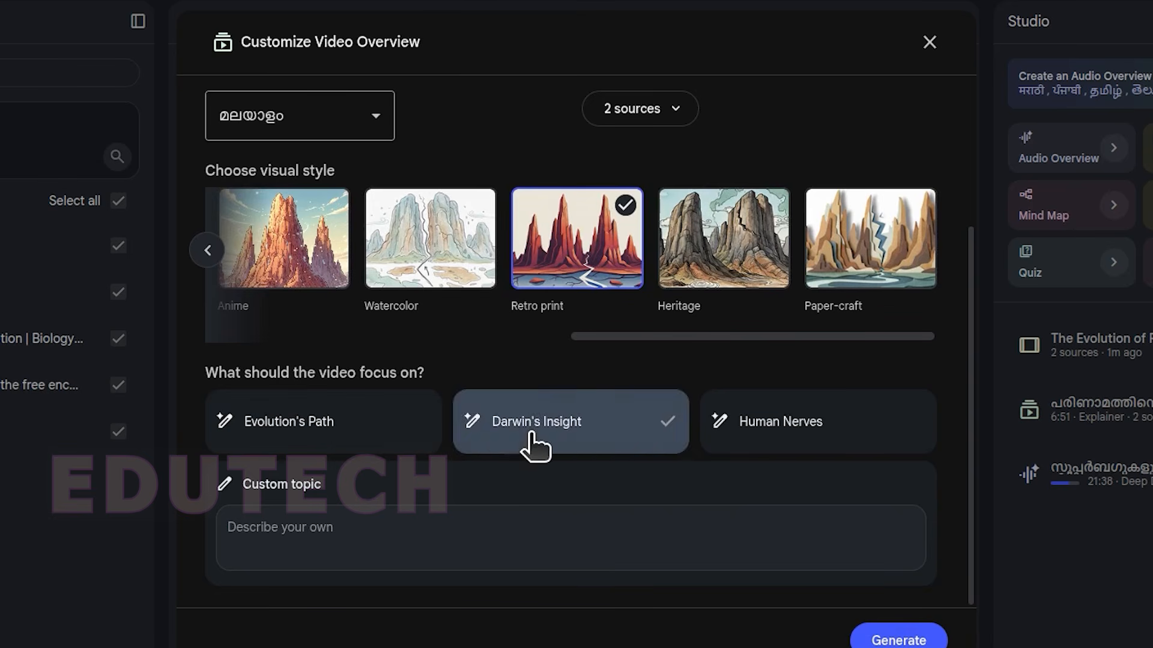
pyautogui.click(757, 424)
pyautogui.click(290, 415)
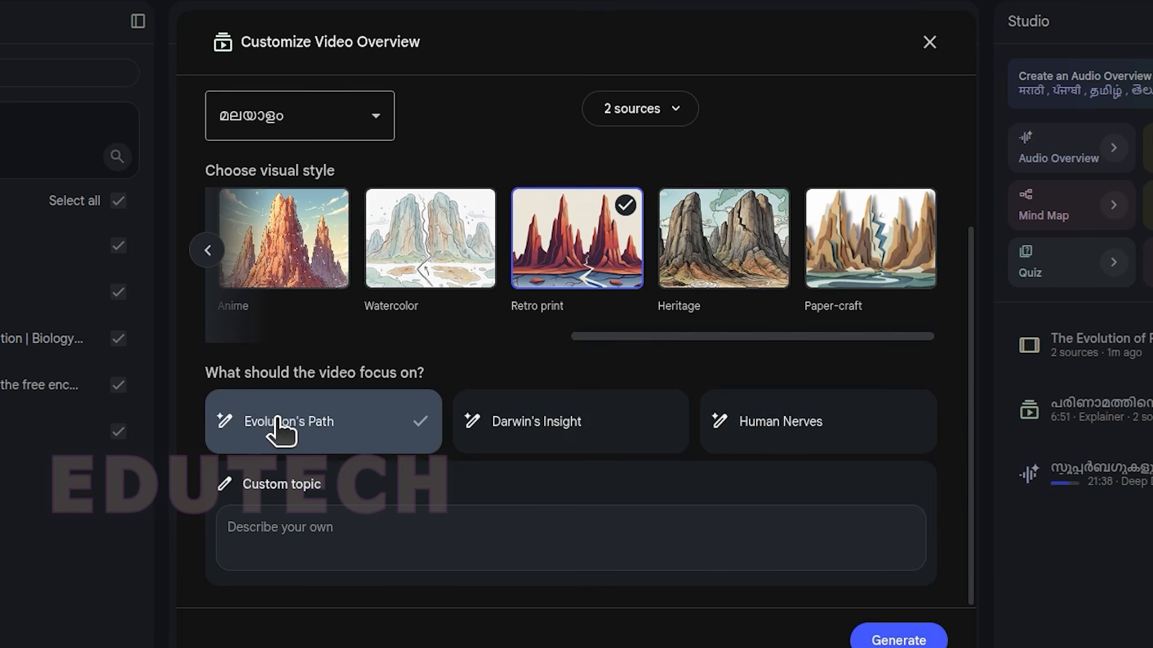
pyautogui.click(268, 517)
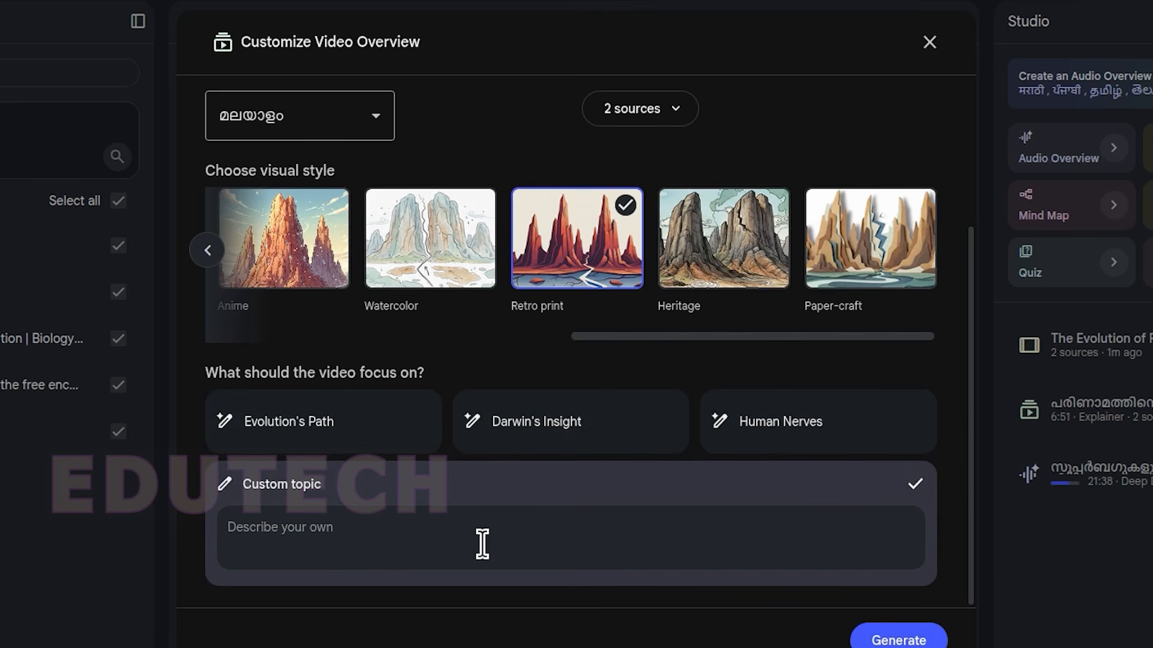
pyautogui.click(507, 415)
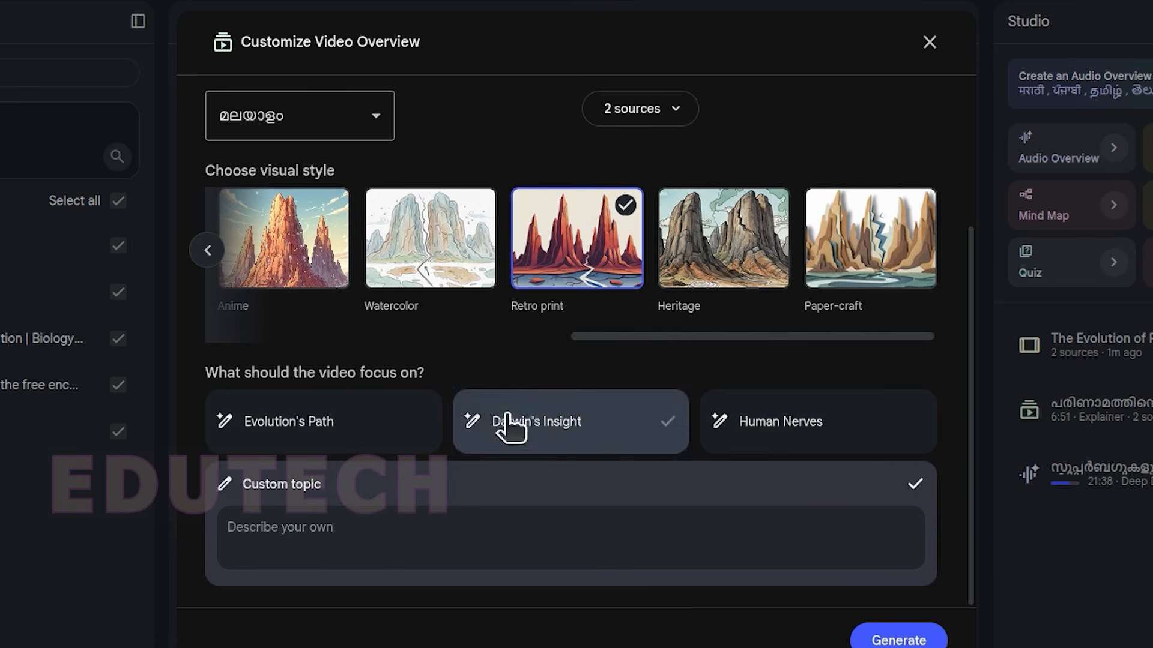
# Step: Generate the Malayalam Explainer video, then briefly play and pause the finished Video Overview
pyautogui.scroll(3, 508, 423)
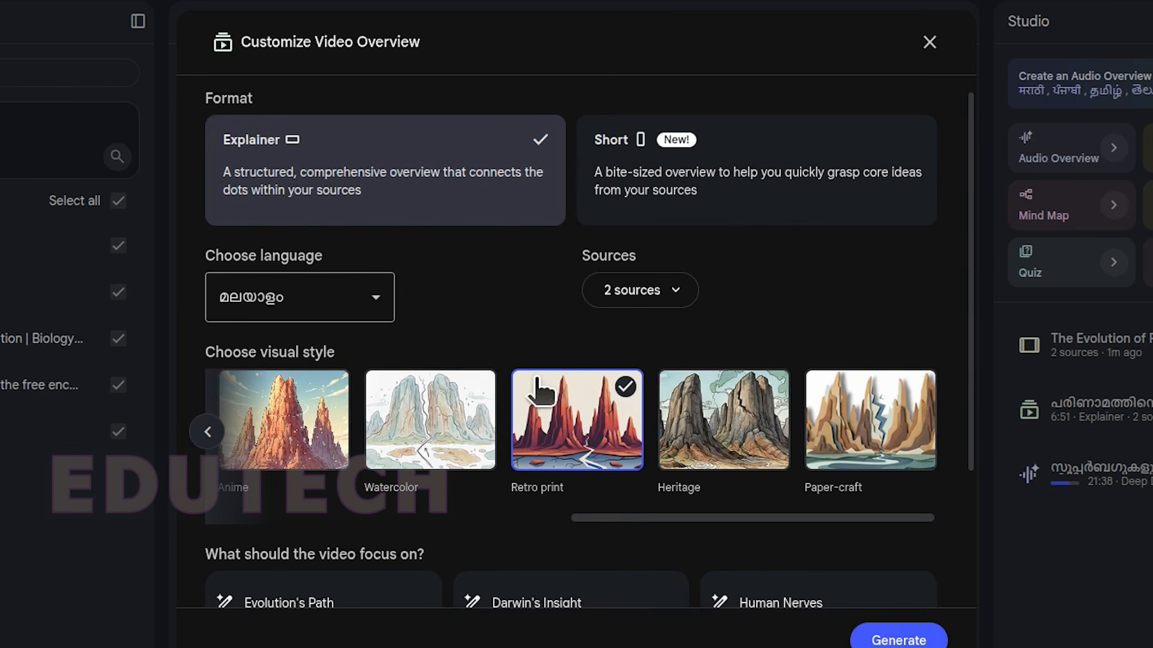
pyautogui.click(901, 639)
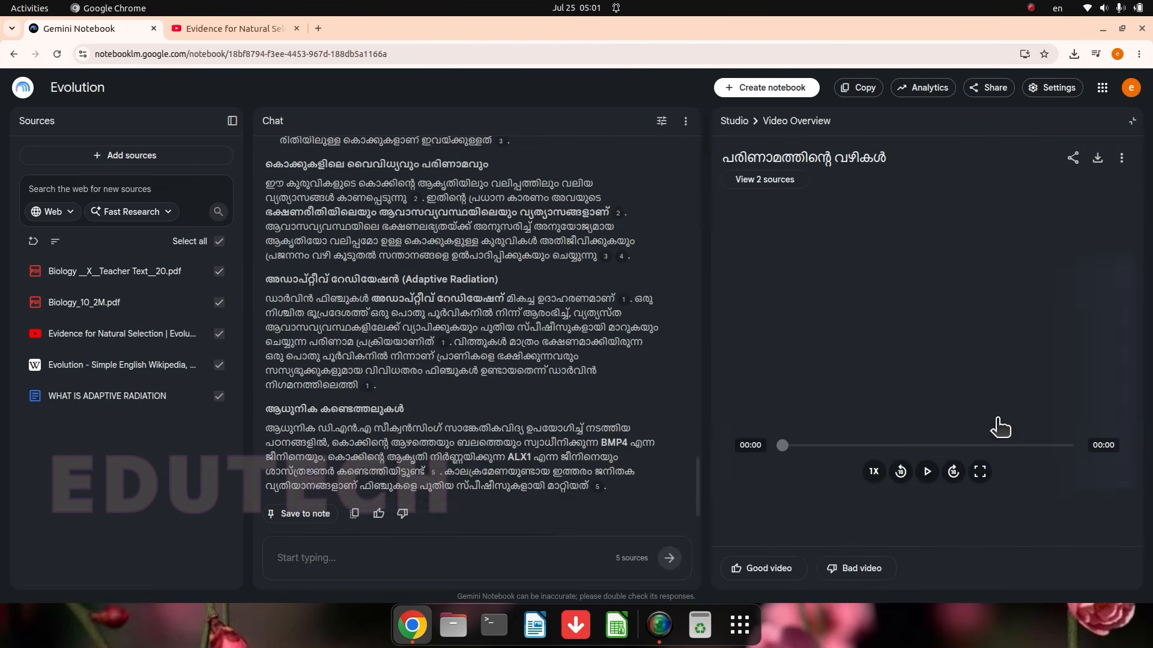
pyautogui.click(1000, 428)
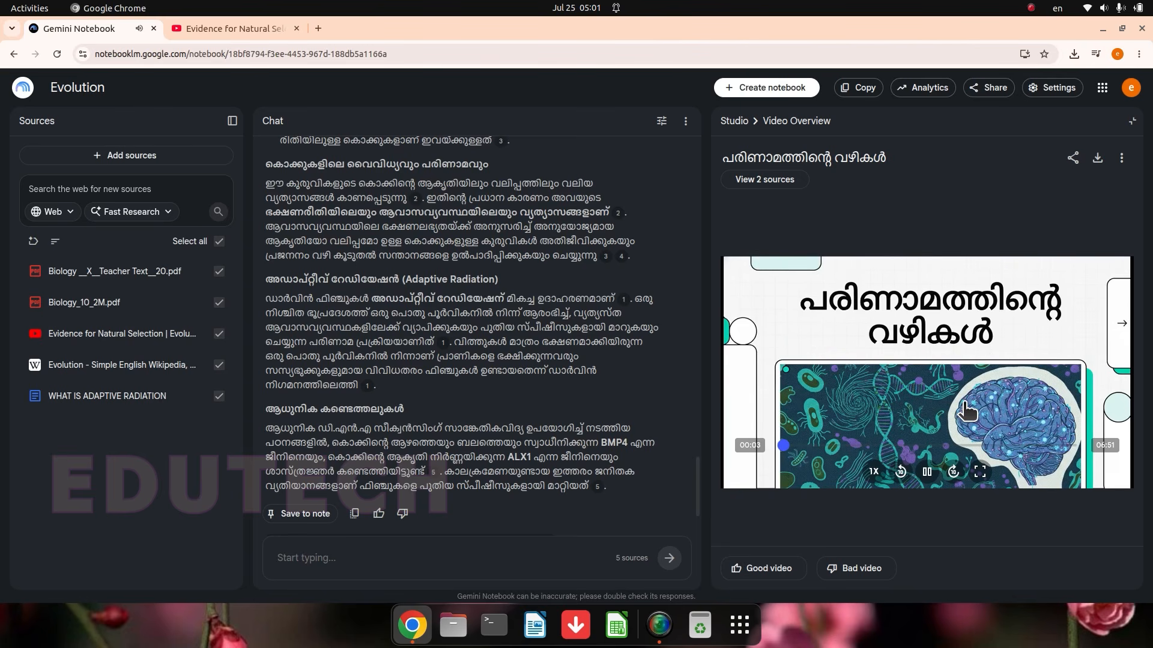
pyautogui.click(1017, 369)
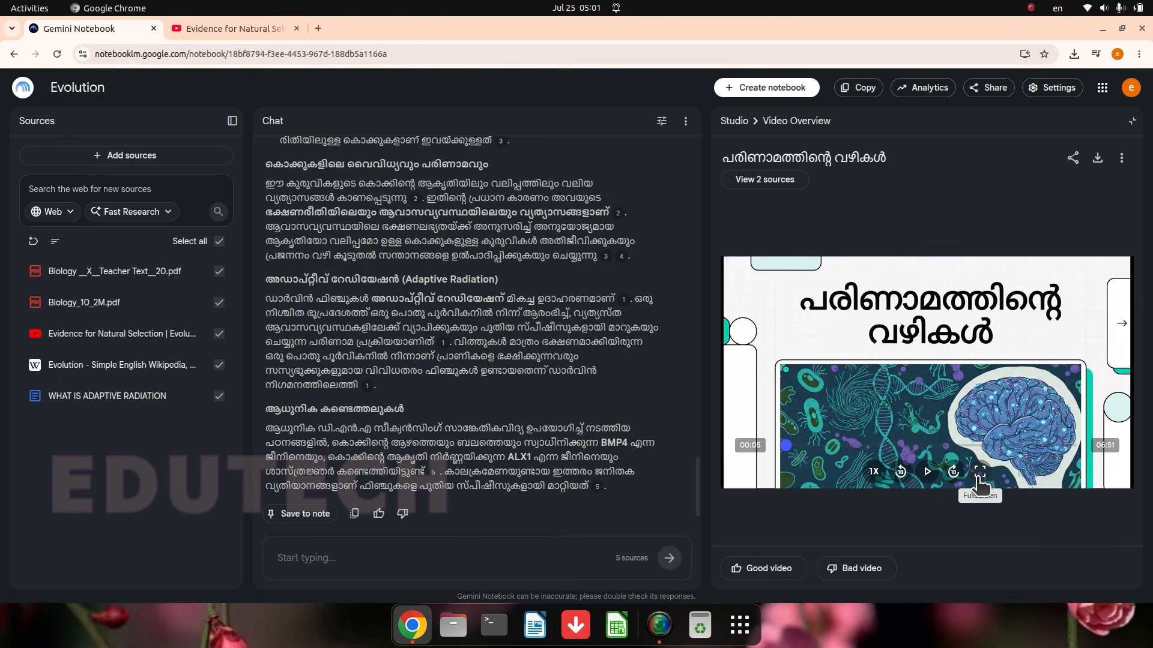
# Step: View the video in full screen, sample a passage shortly before the three-minute mark, and exit full screen
pyautogui.click(979, 473)
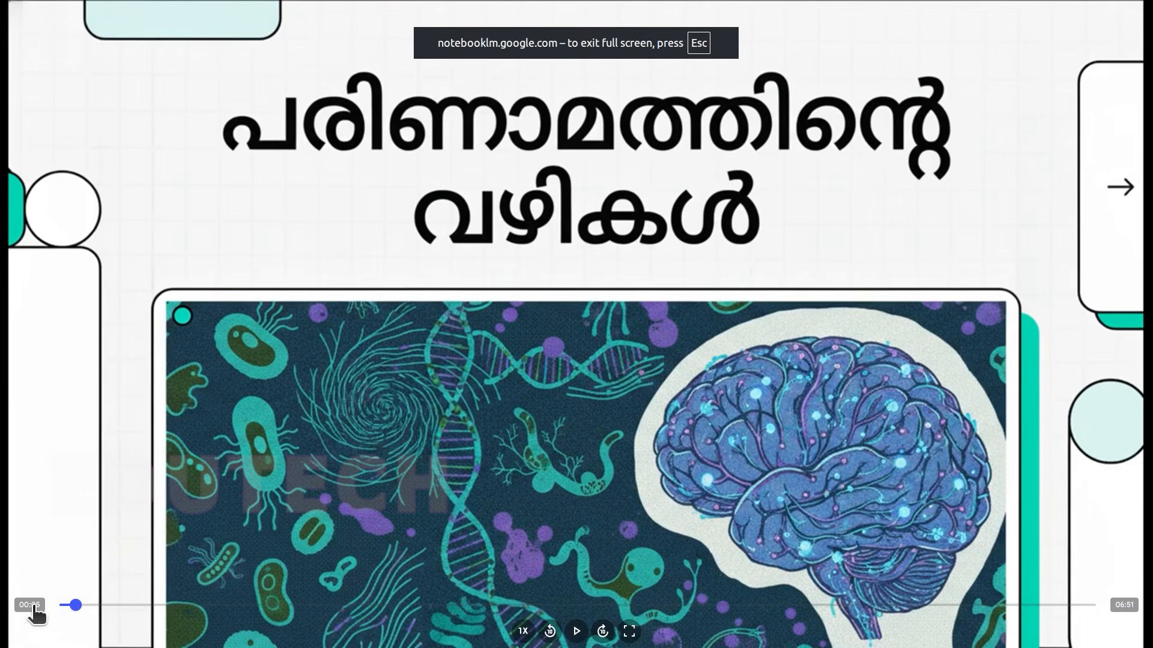
pyautogui.moveTo(86, 606); pyautogui.dragTo(510, 605)
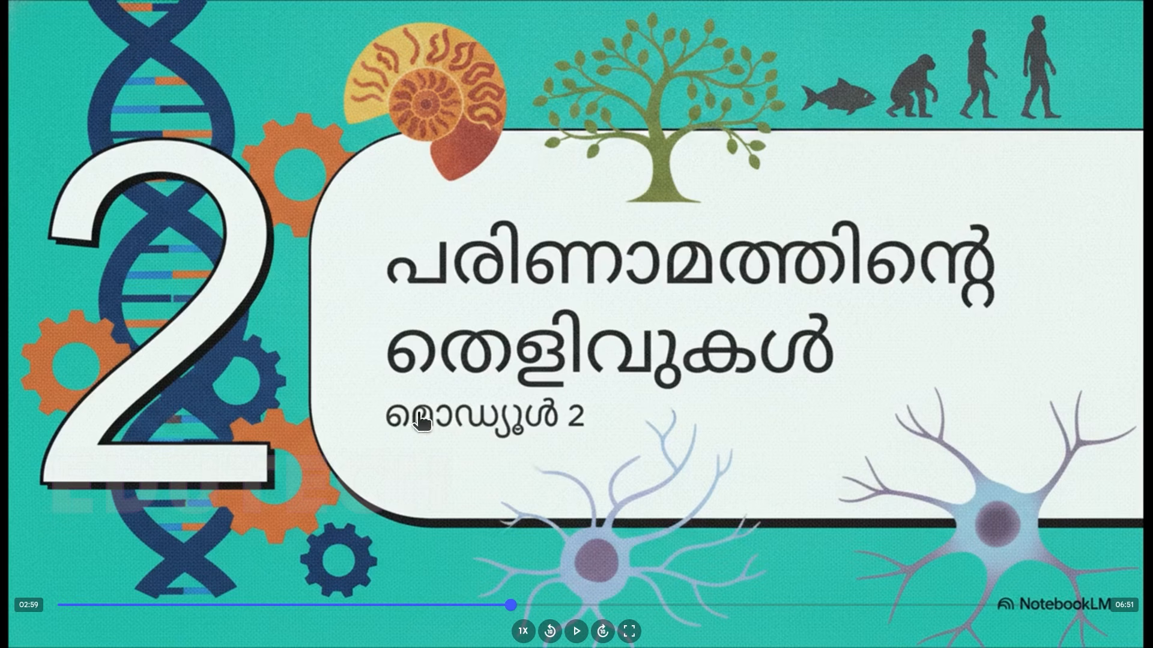
pyautogui.click(468, 606)
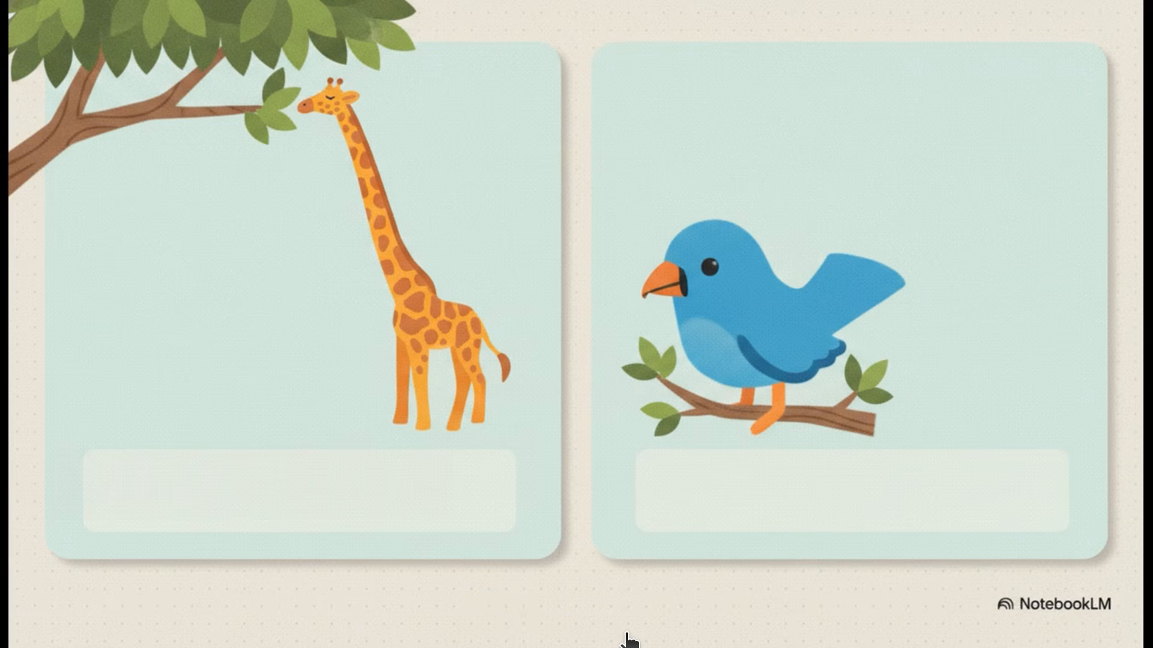
pyautogui.press('space')
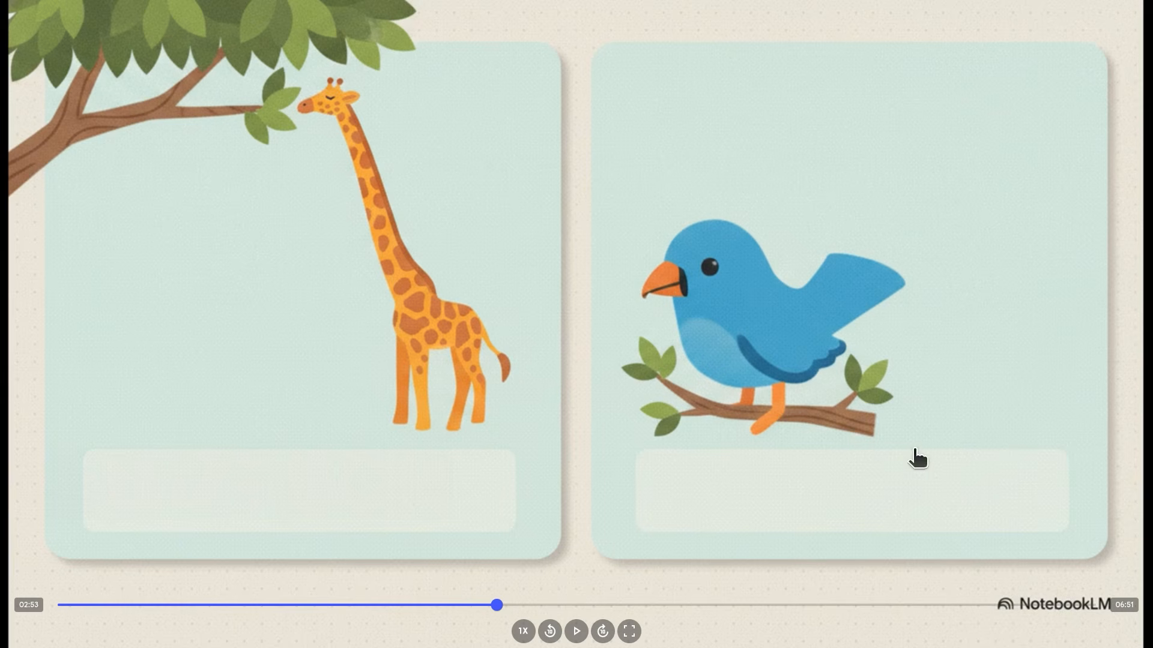
pyautogui.click(629, 631)
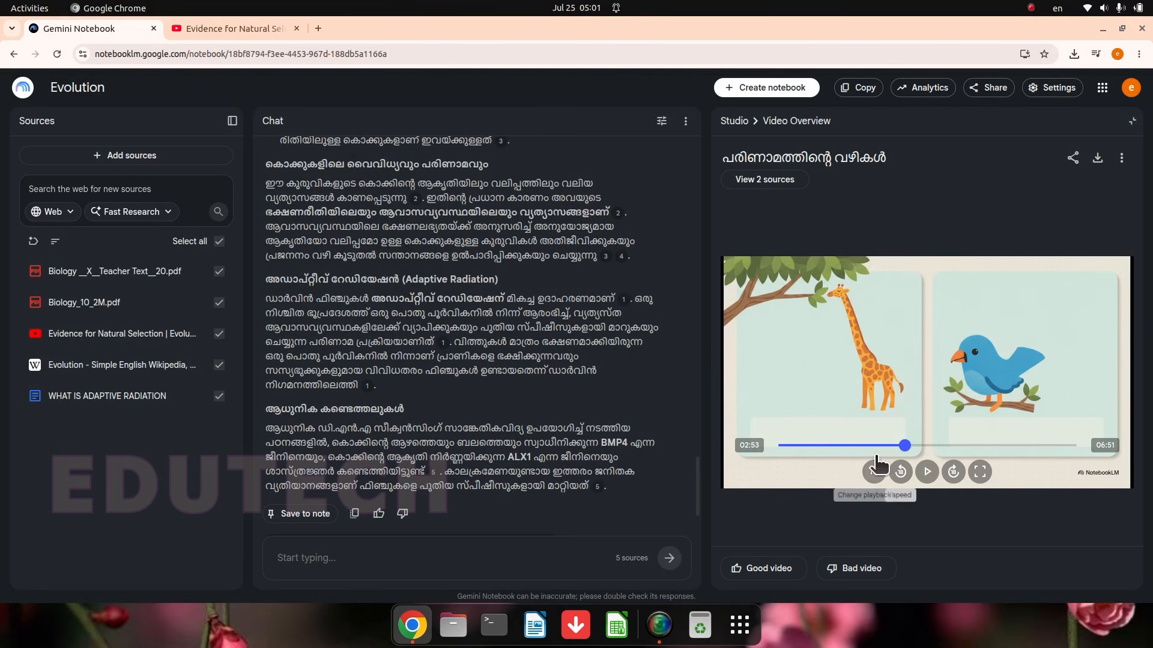
# Step: Download the Video Overview and return to the Evolution notebook's browser tab
pyautogui.click(1098, 160)
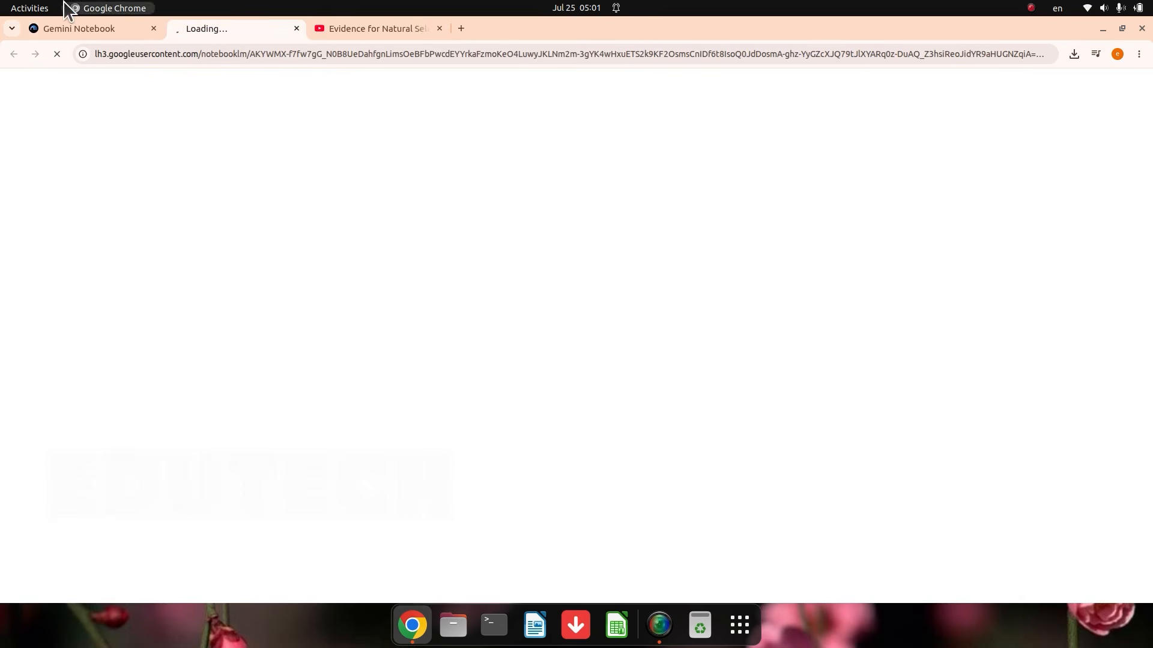
pyautogui.click(80, 26)
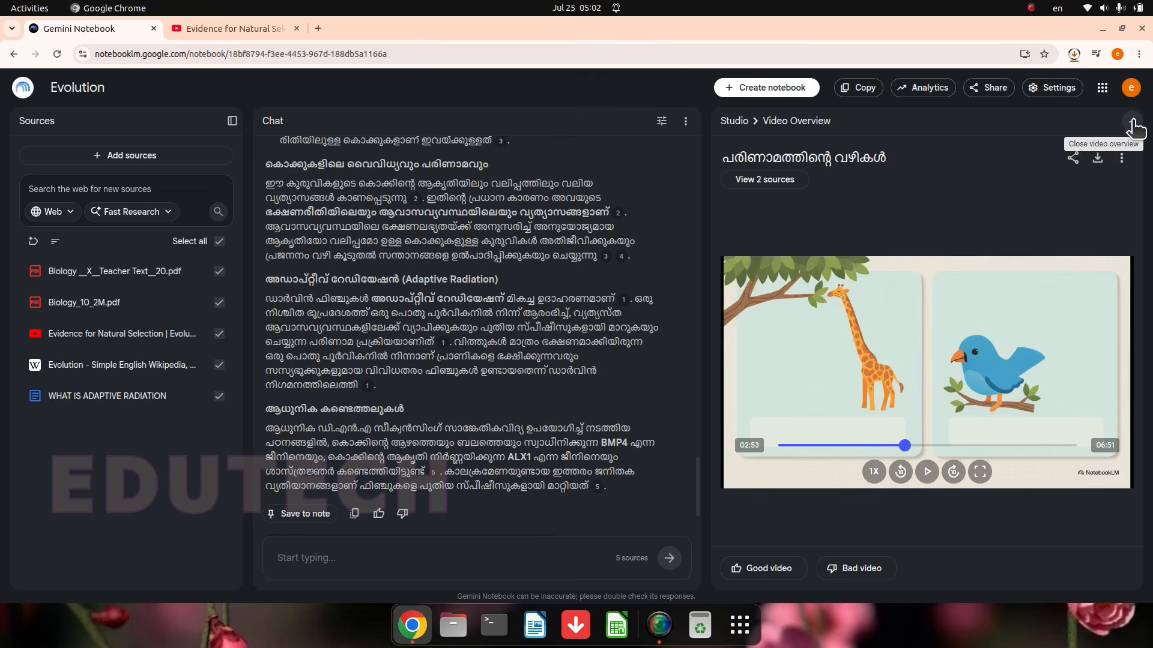
# Step: Close the Video Overview and deselect the YouTube, Wikipedia and adaptive radiation sources, keeping only the two Biology PDFs selected
pyautogui.click(1132, 123)
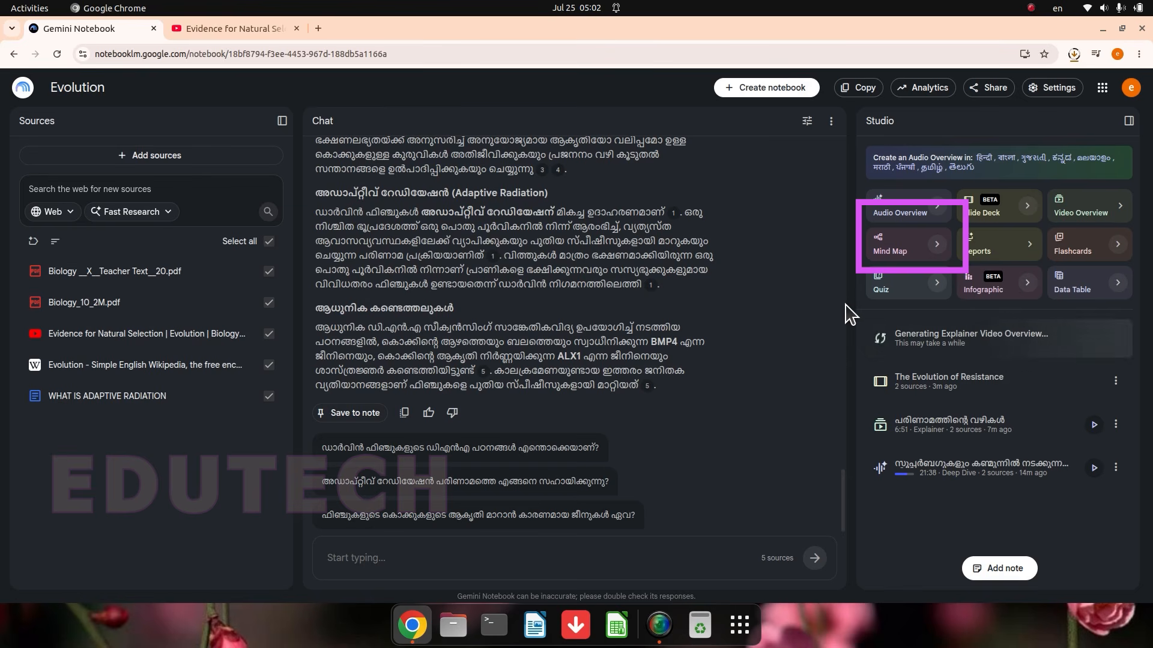
pyautogui.click(937, 251)
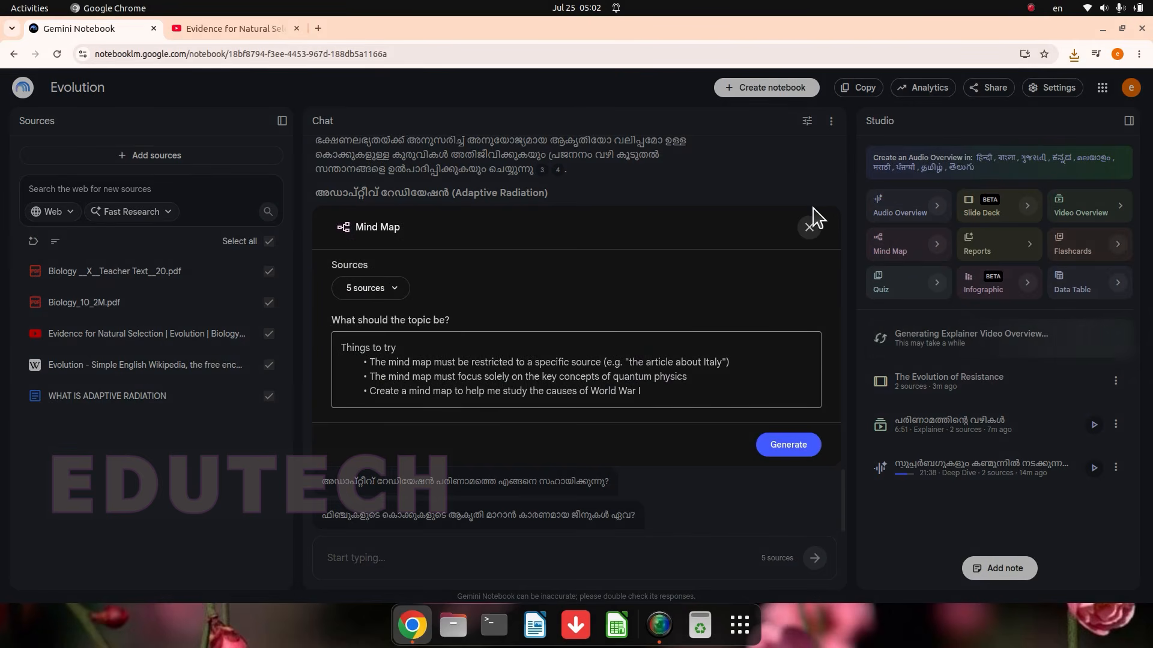
pyautogui.click(810, 226)
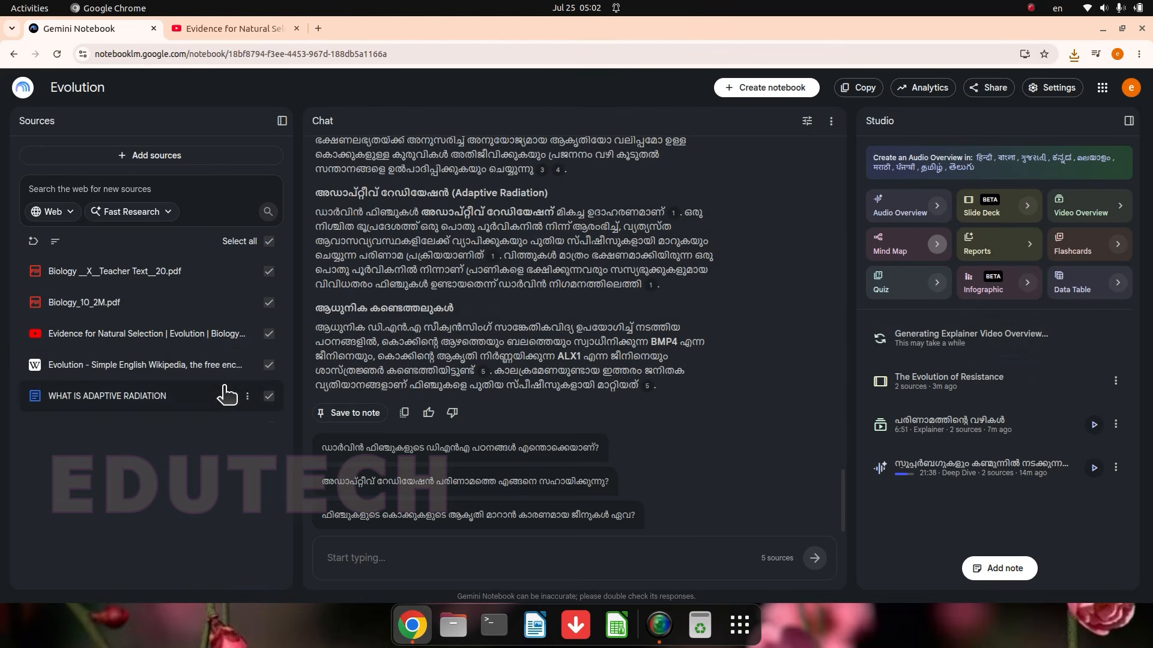
pyautogui.click(269, 337)
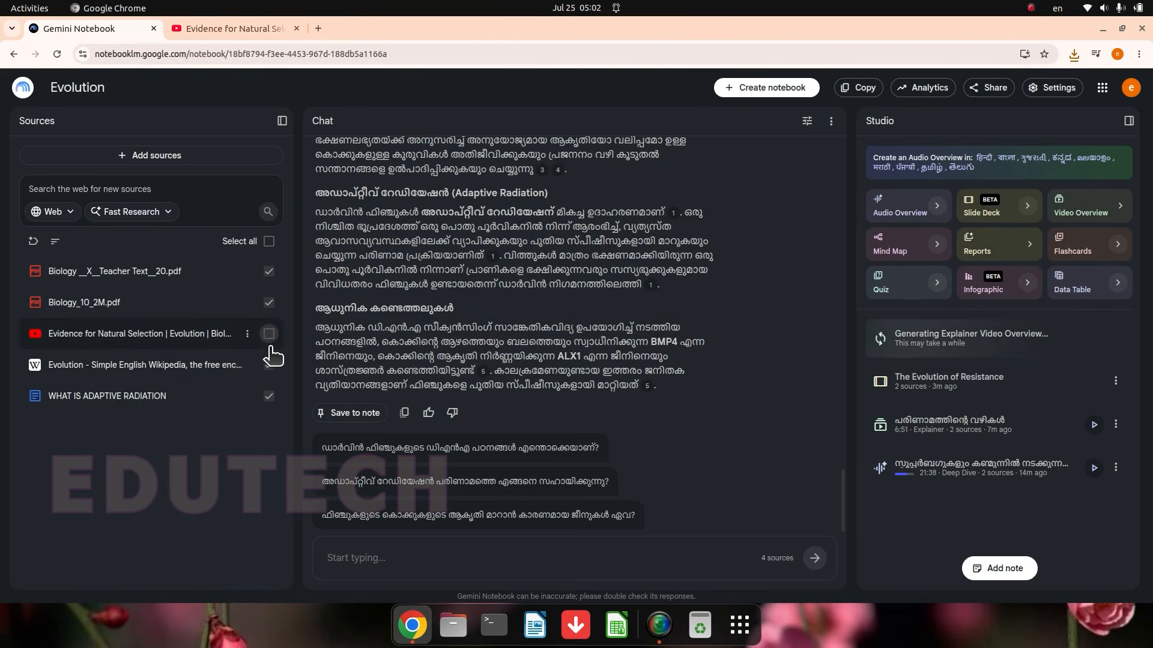
pyautogui.click(271, 367)
pyautogui.click(269, 397)
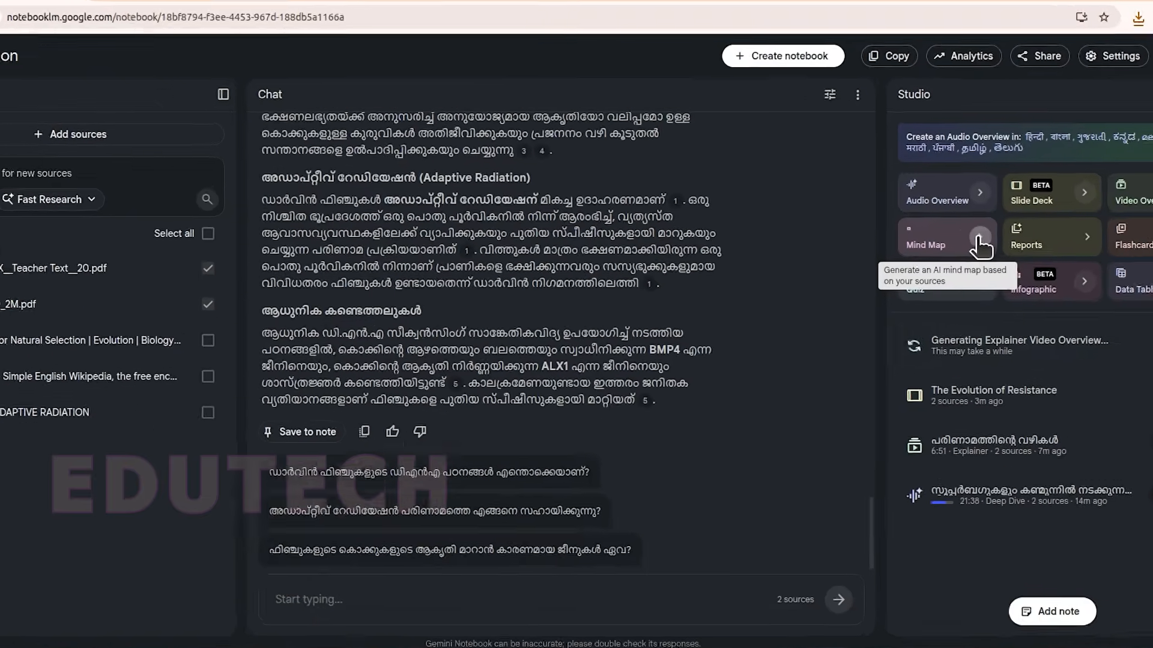
# Step: Generate a mind map from the two selected Biology PDFs, leaving the topic description blank
pyautogui.click(936, 245)
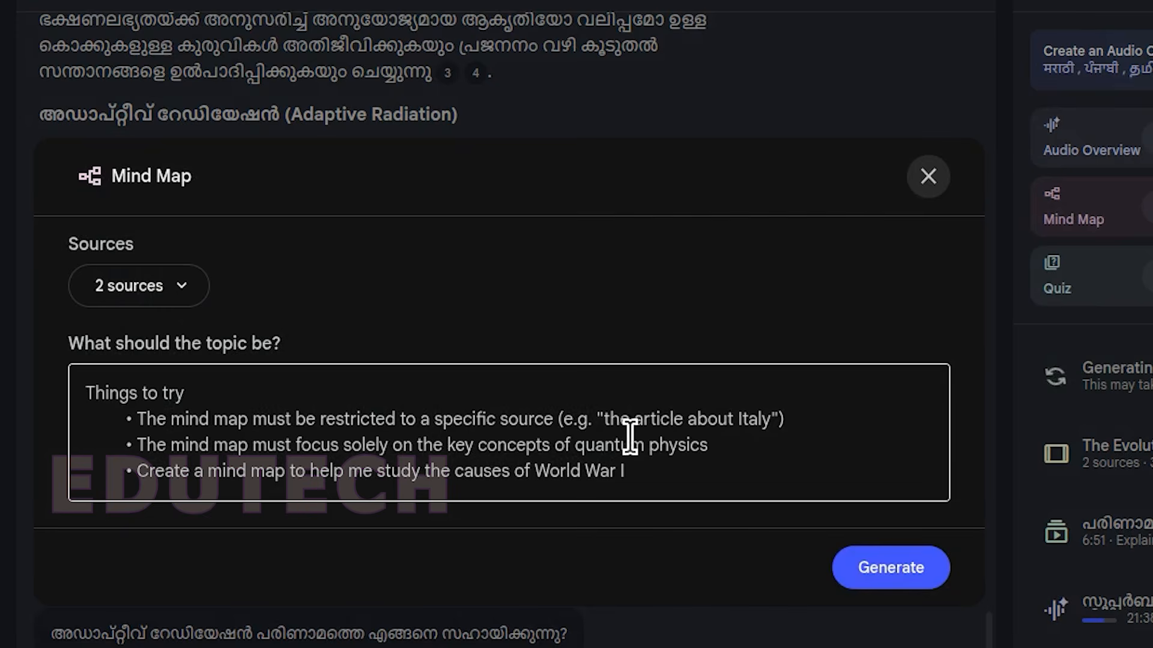
pyautogui.click(242, 451)
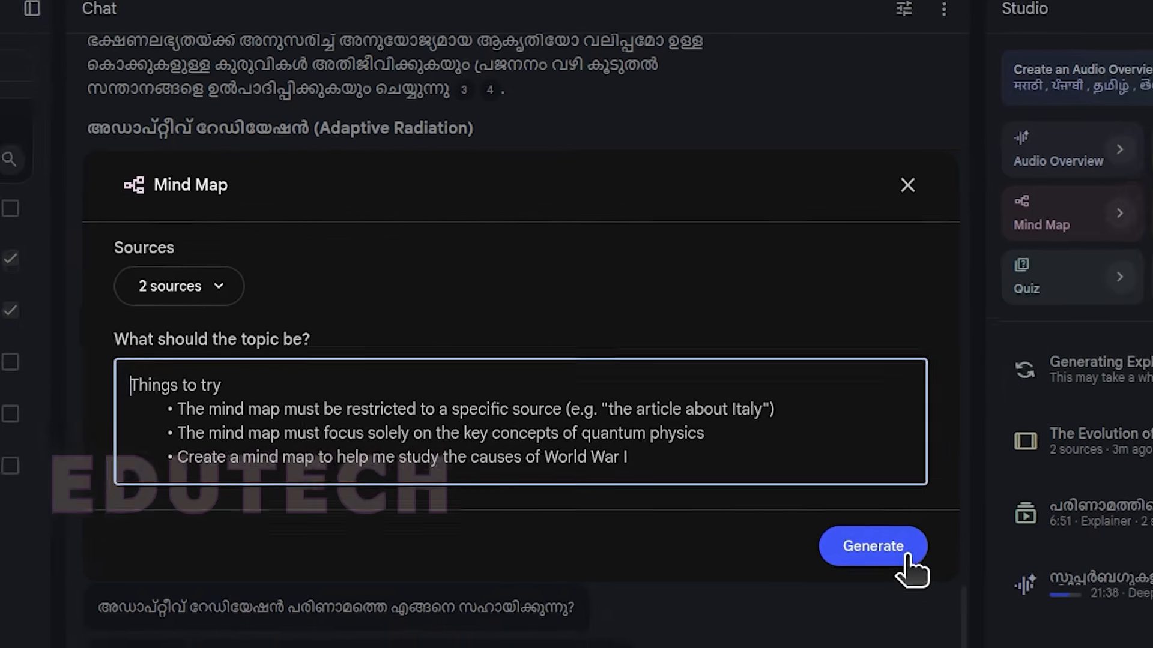
pyautogui.click(927, 578)
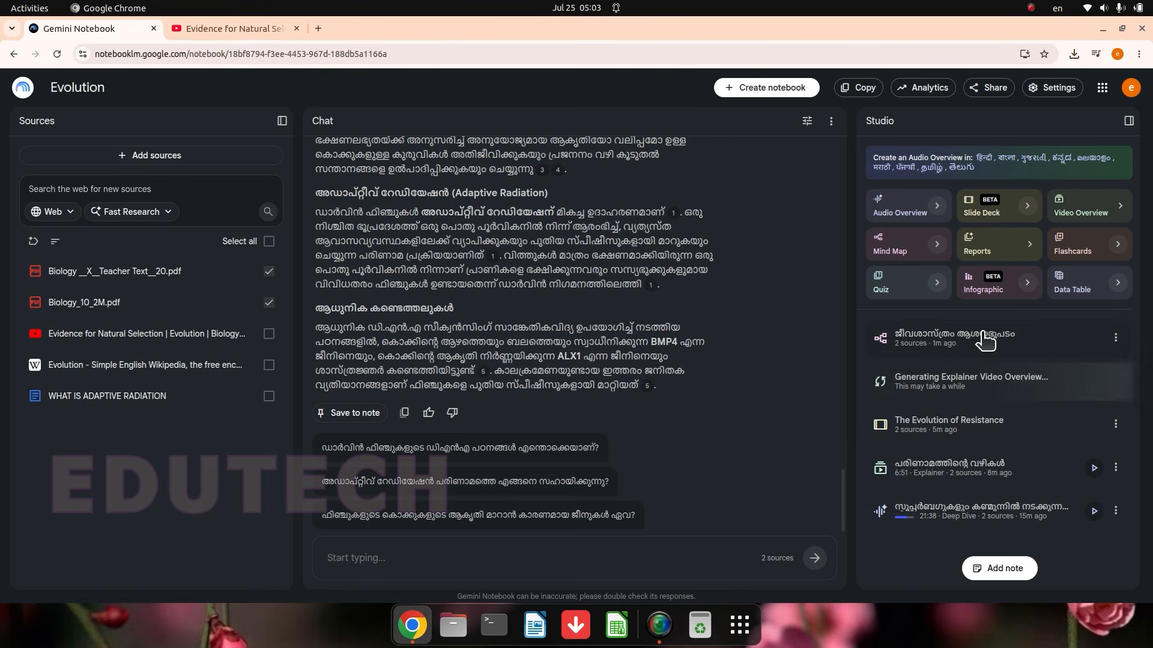
# Step: Open the generated mind map in the enlarged viewer and expand the evolution theories branch with its Lamarckism and Darwinism nodes
pyautogui.click(985, 341)
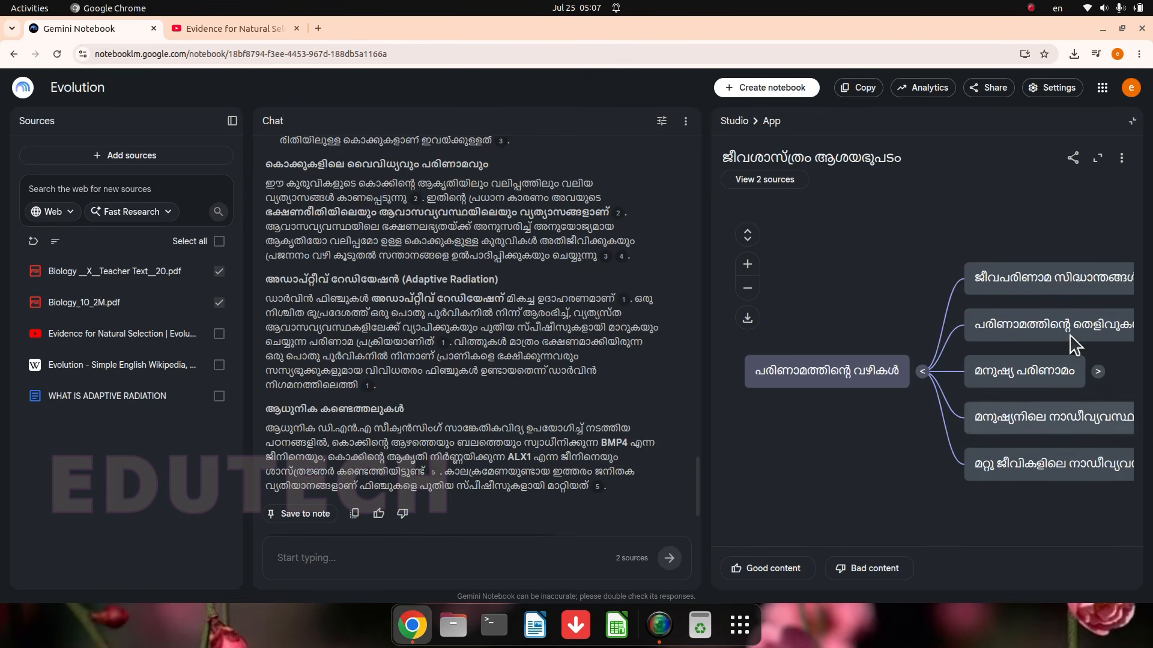
pyautogui.click(1098, 158)
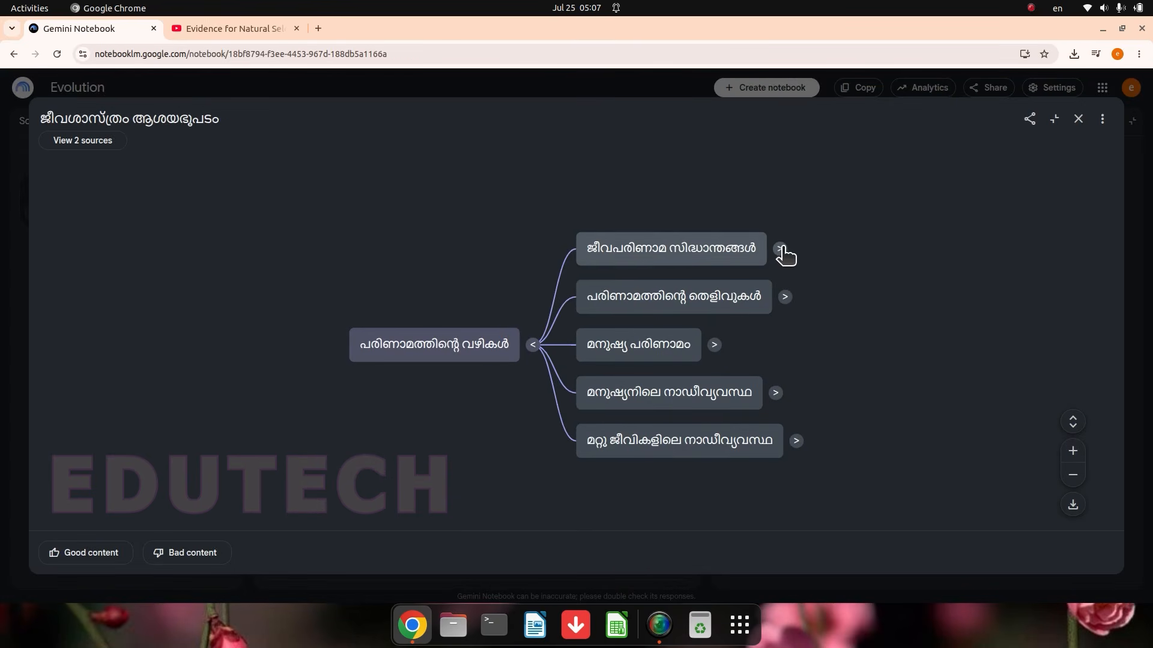
pyautogui.click(780, 250)
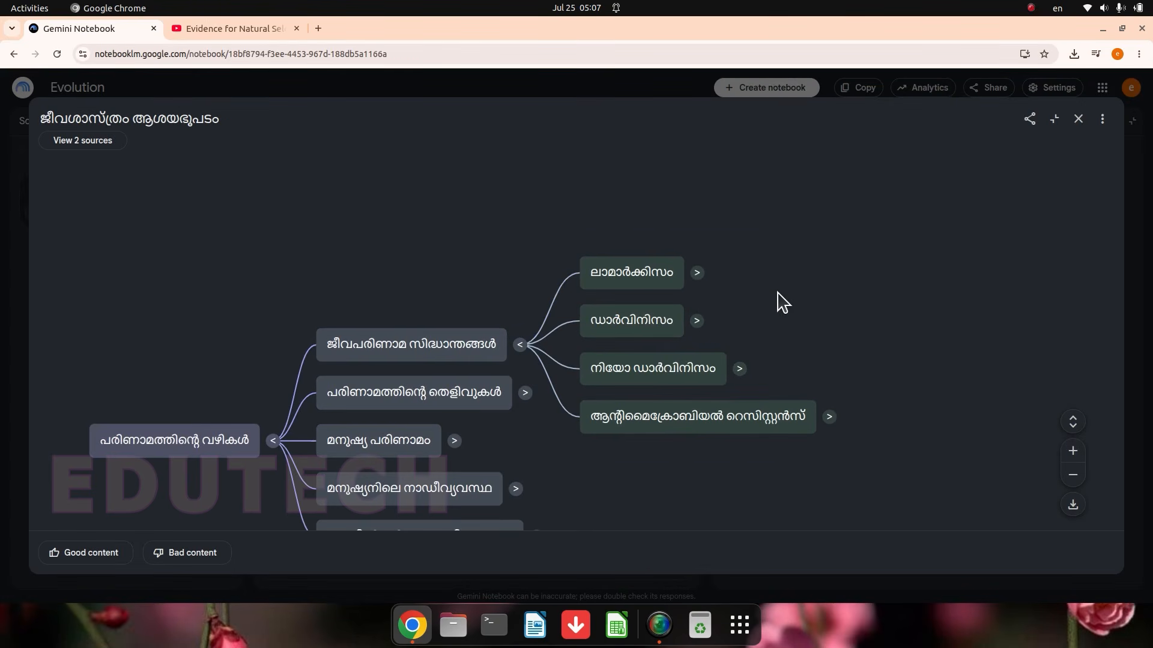
pyautogui.click(697, 273)
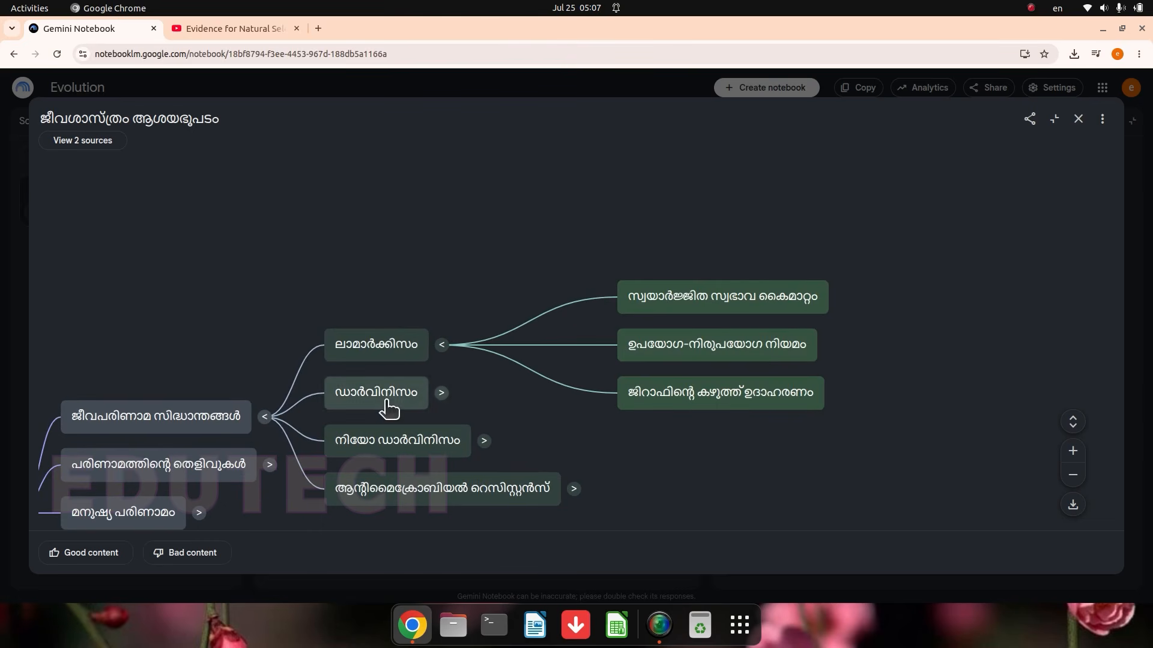
pyautogui.click(443, 393)
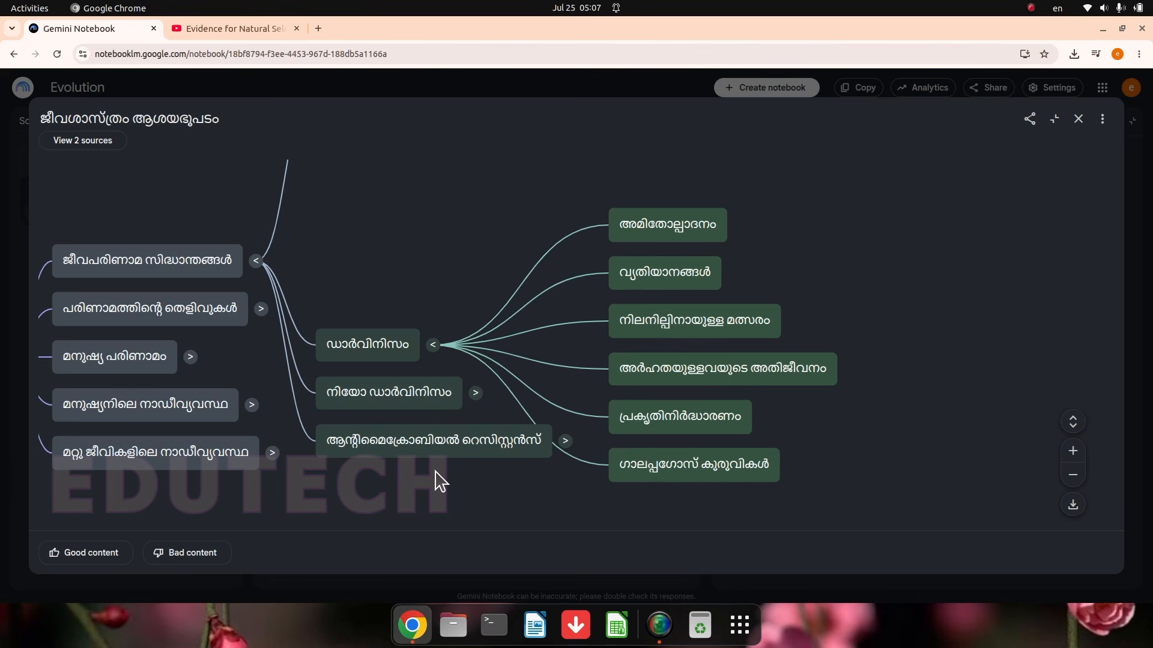
# Step: Expand the mind map's human evolution branch, and briefly expand and collapse the human nervous system branch
pyautogui.click(191, 357)
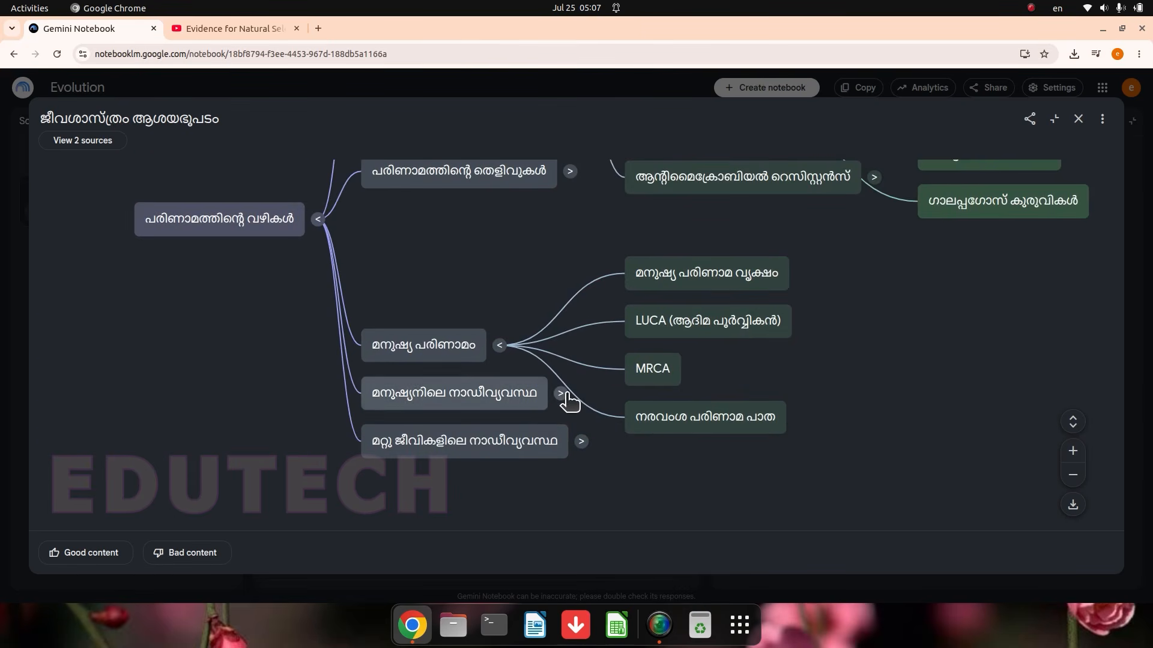
pyautogui.click(561, 394)
pyautogui.scroll(2, 792, 485)
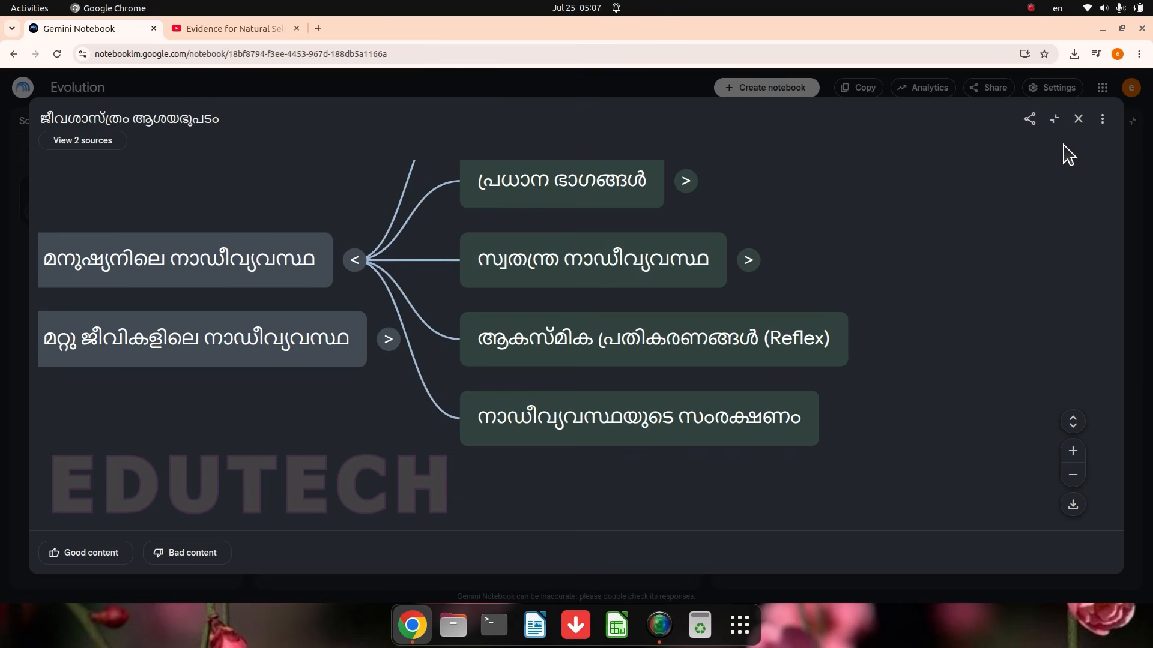
pyautogui.scroll(-5, 889, 201)
pyautogui.click(660, 360)
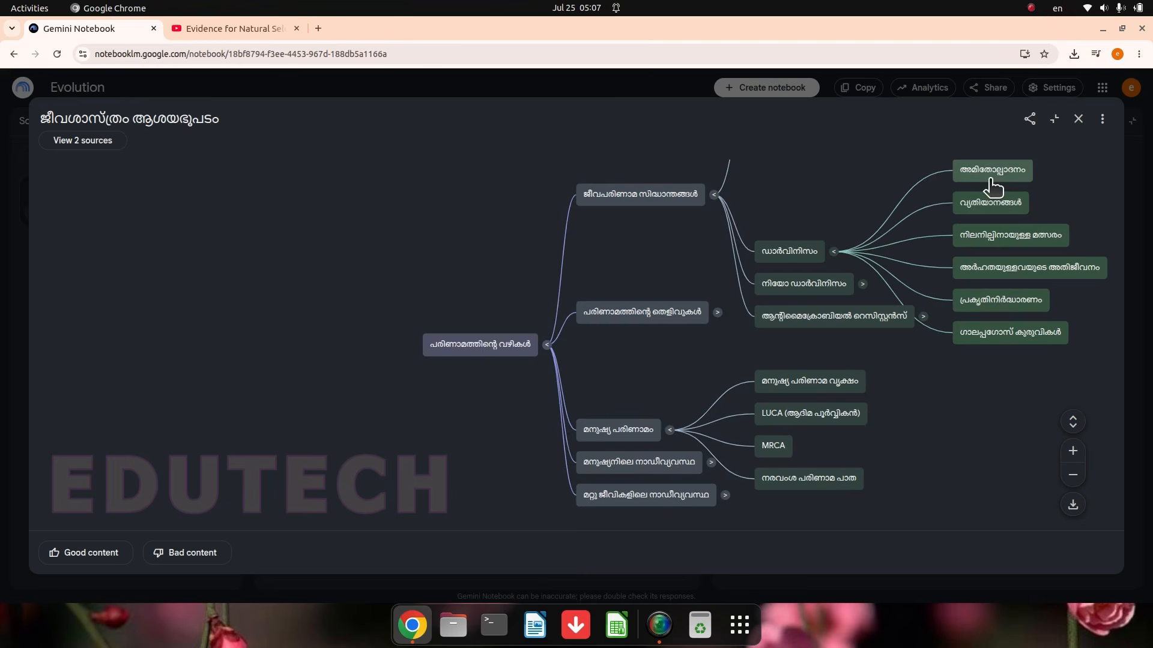
# Step: Have the chat discuss the variations (വ്യതിയാനങ്ങൾ) node under Darwinism and read through the answer
pyautogui.click(987, 211)
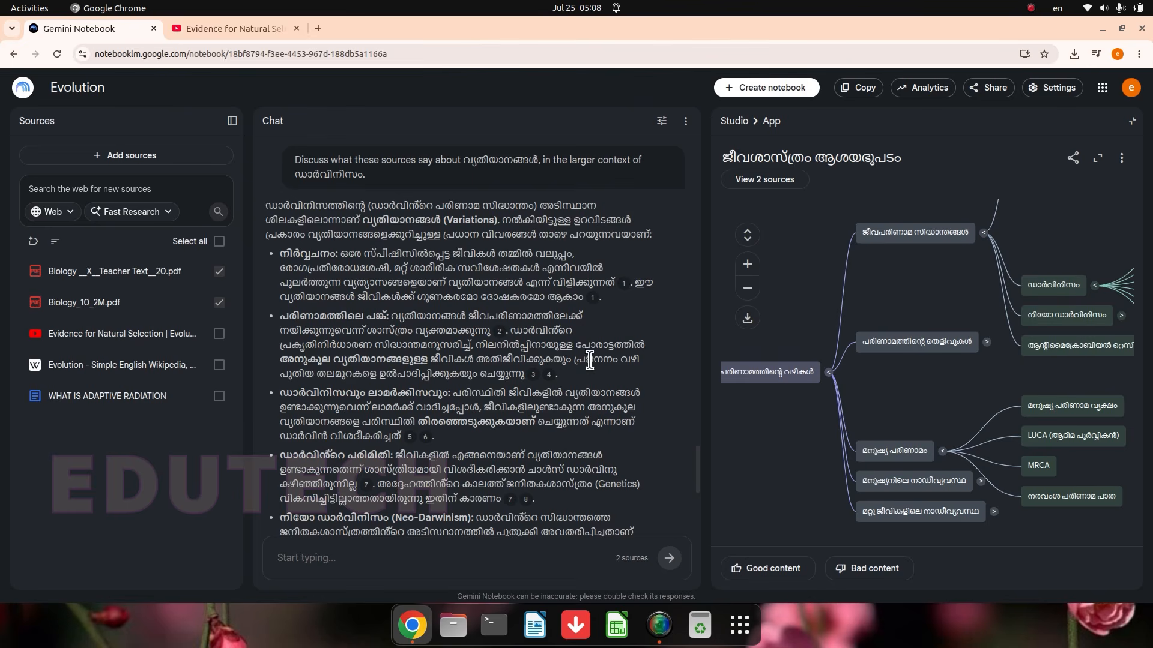
pyautogui.scroll(-4, 513, 454)
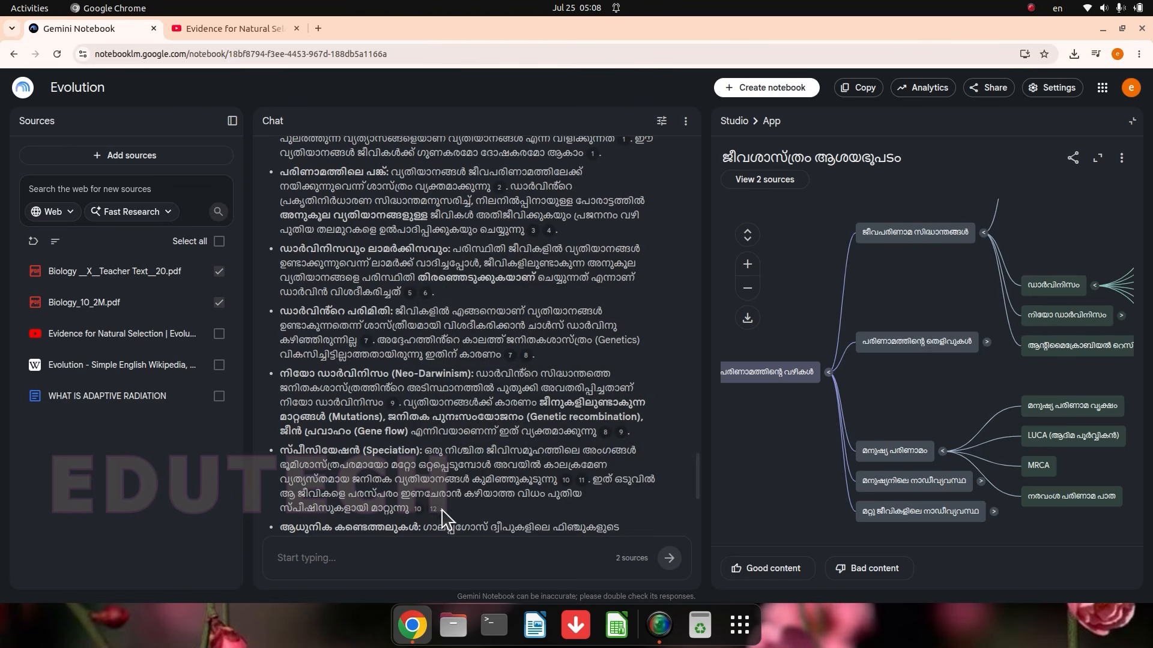
# Step: Download the mind map from its enlarged viewer, then close it to return to the Studio overview
pyautogui.click(1097, 158)
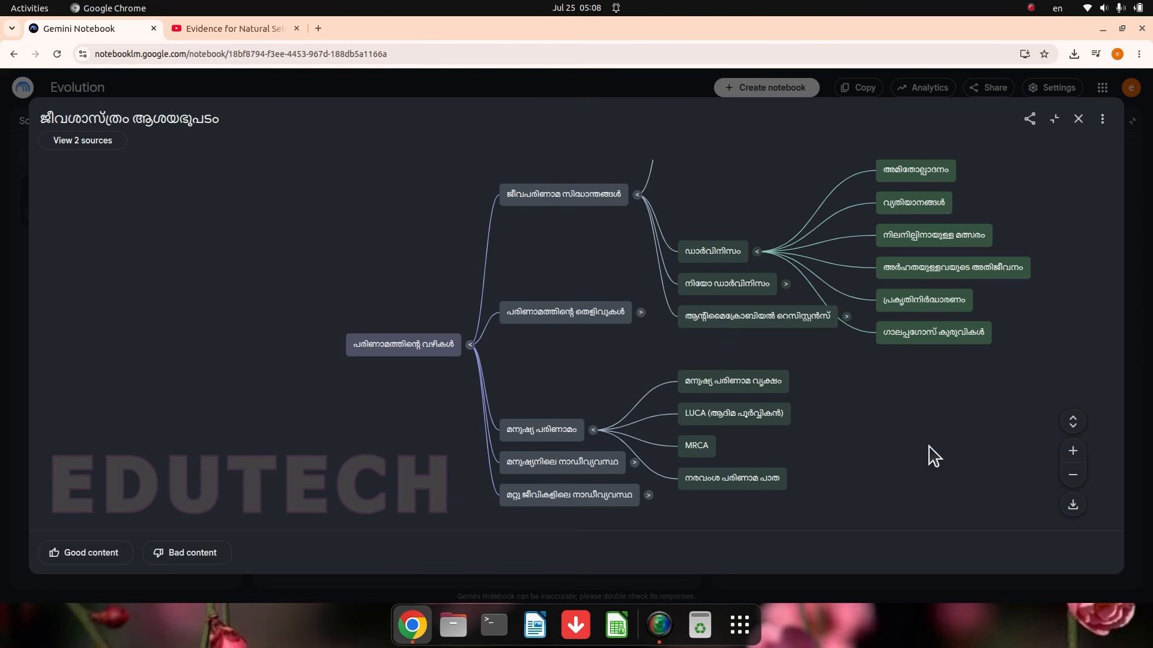
pyautogui.click(1073, 505)
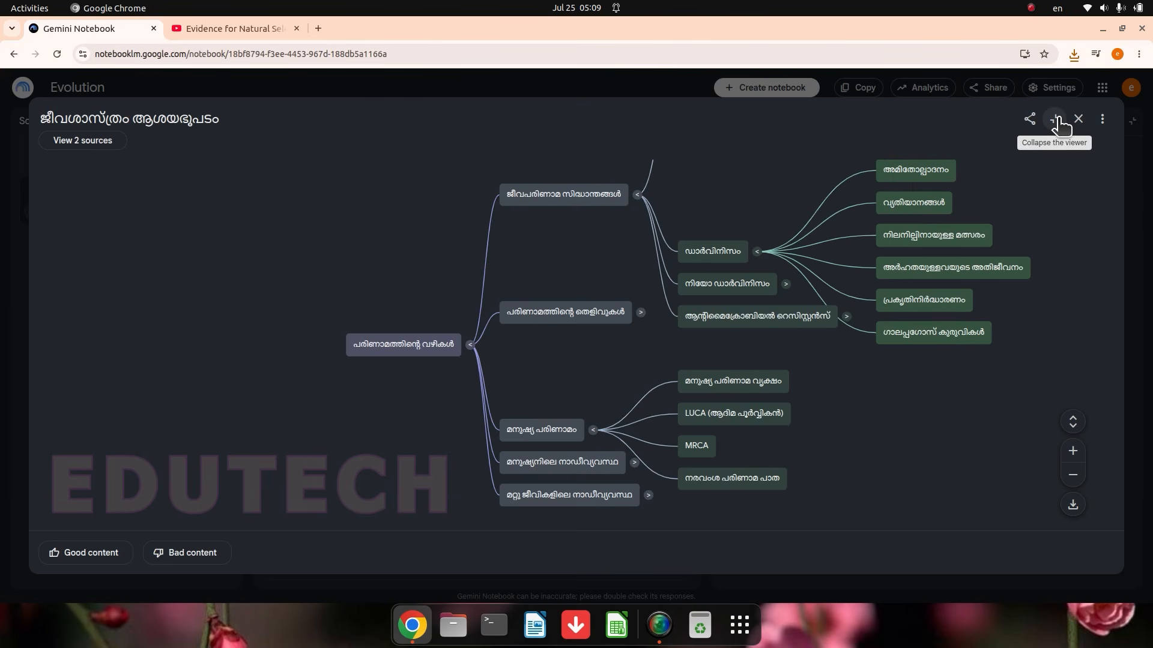
pyautogui.click(1058, 122)
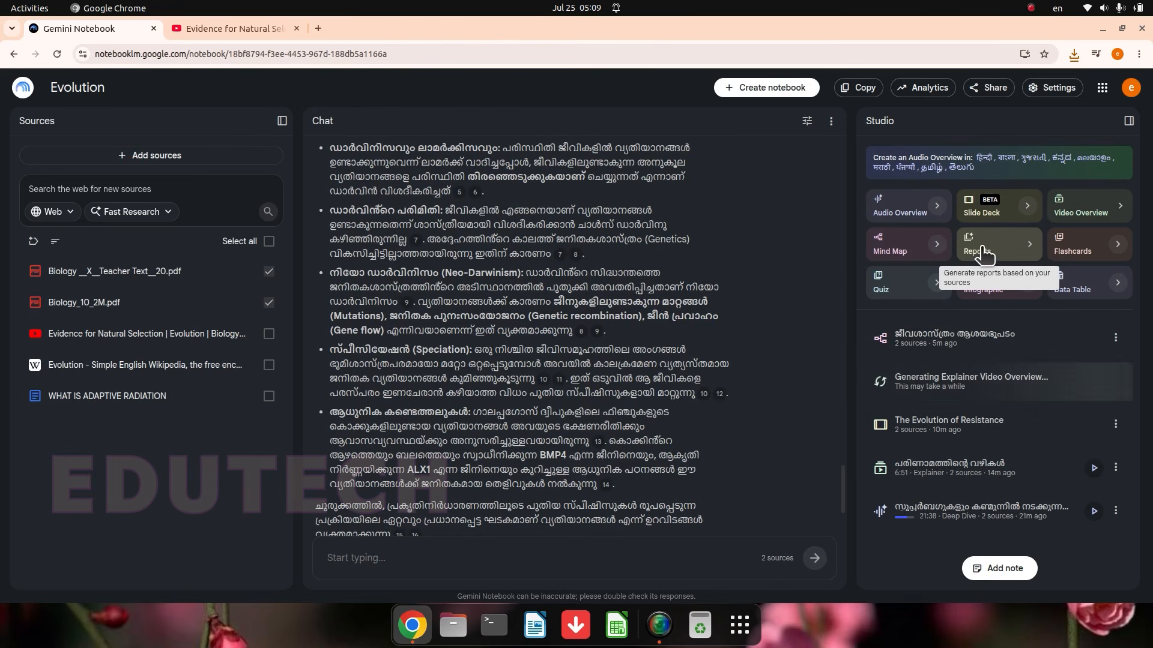
# Step: Check the Create Your Own report form, then generate a Briefing Doc and a Study Guide from the two Biology PDFs
pyautogui.click(1031, 251)
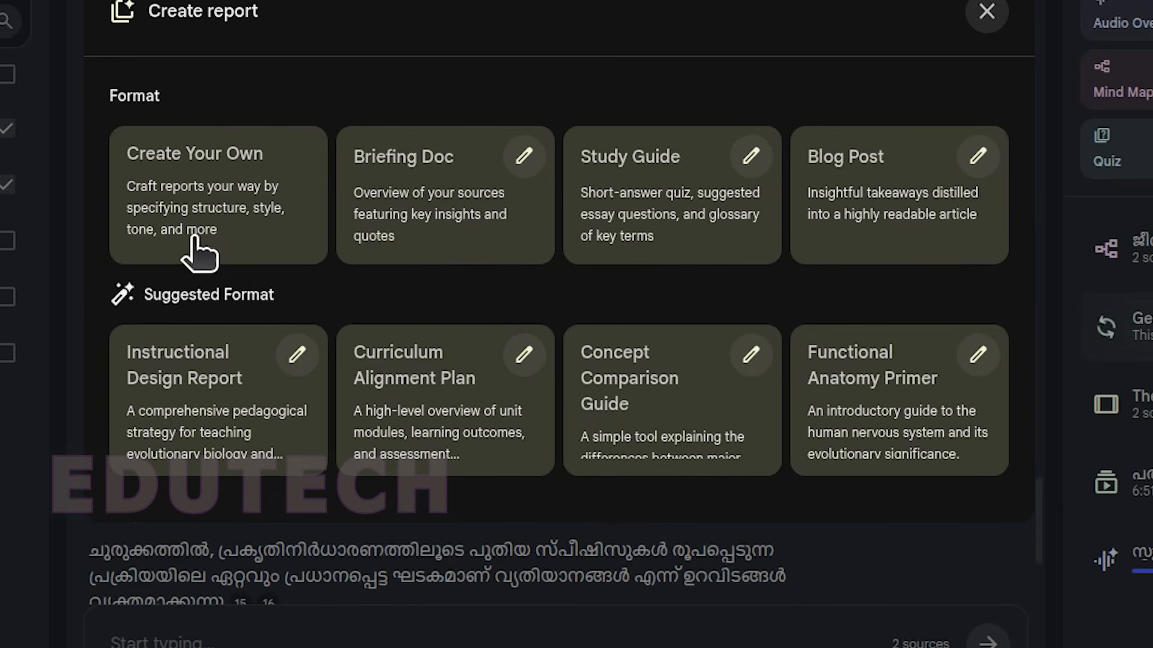
pyautogui.click(230, 240)
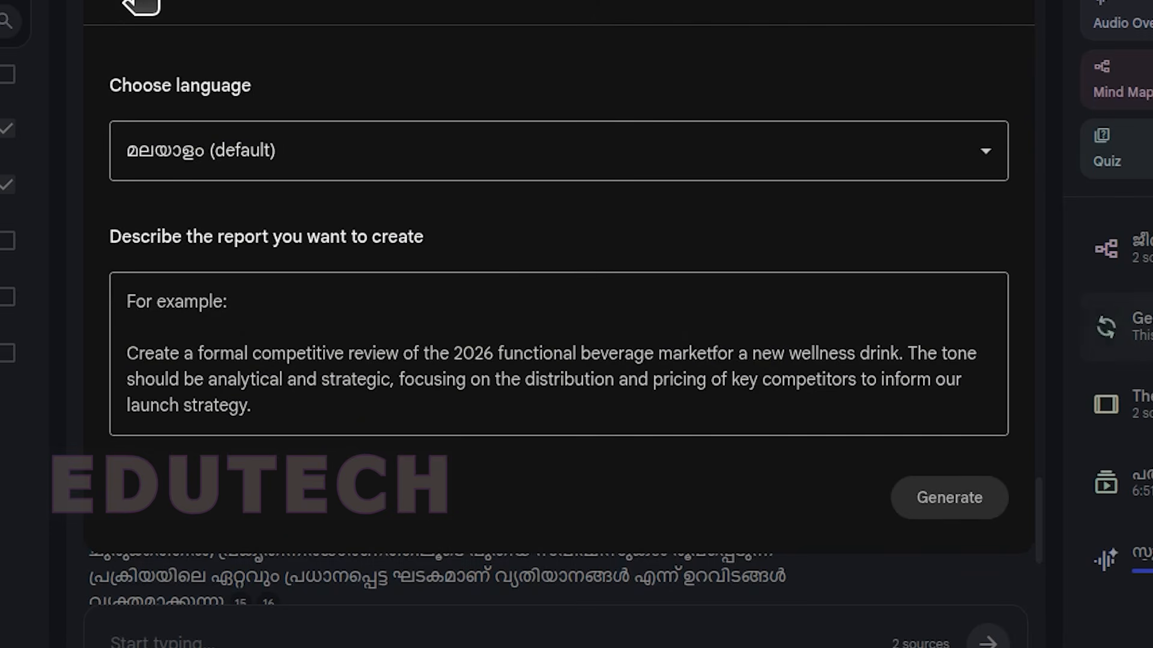
pyautogui.click(132, 15)
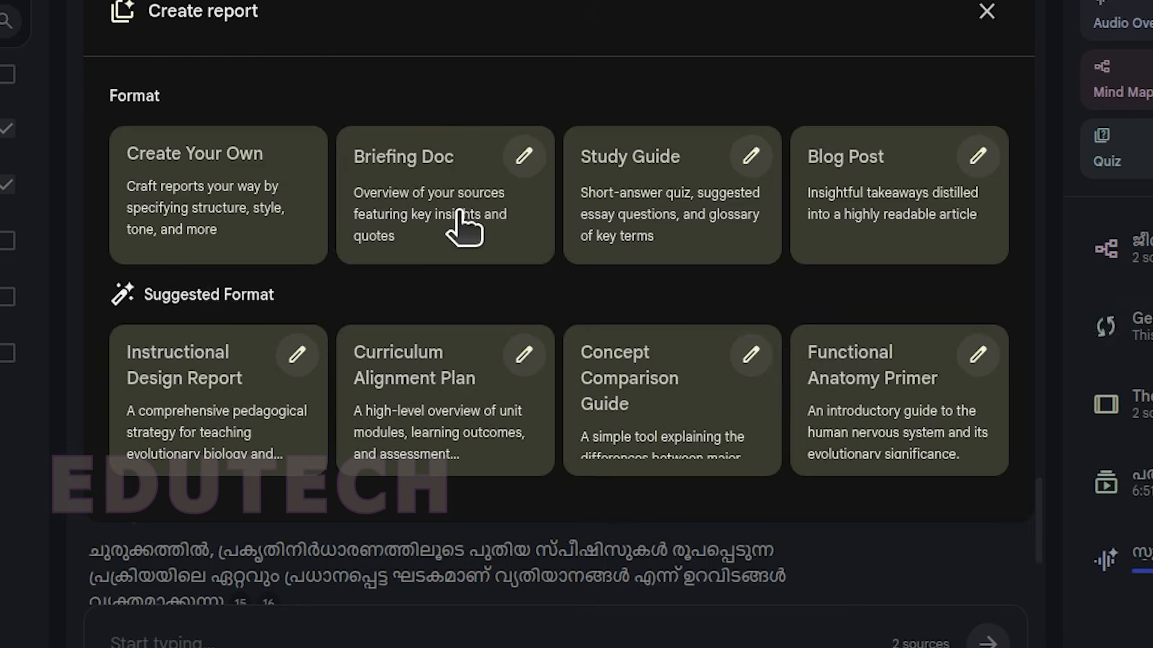
pyautogui.click(401, 210)
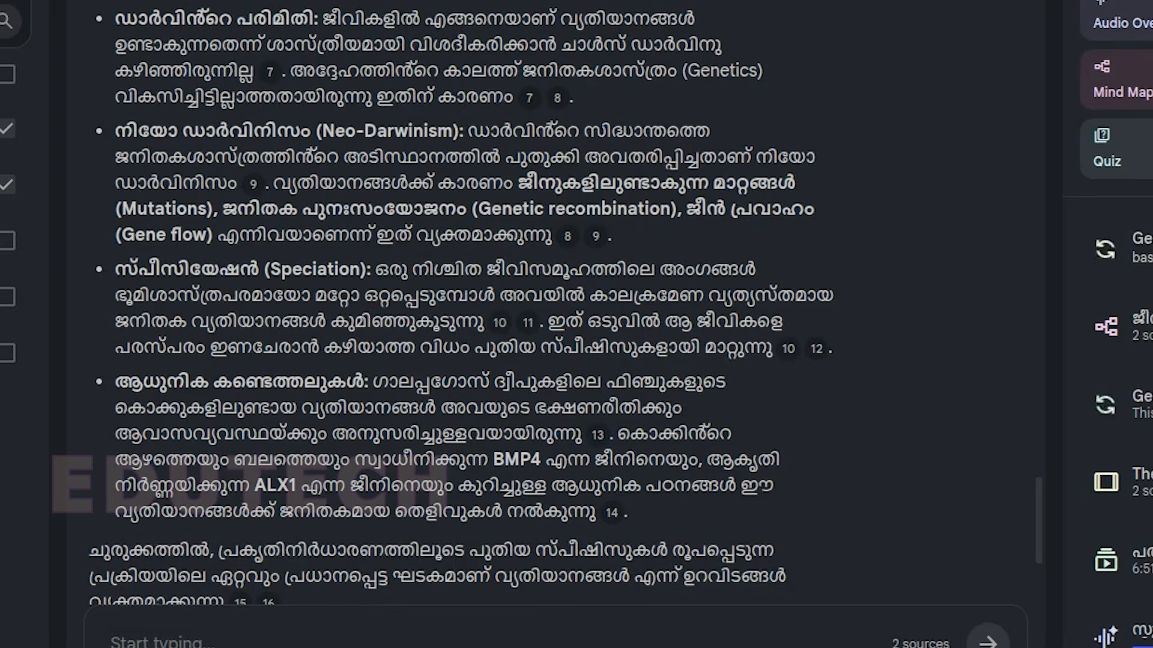
pyautogui.click(1149, 80)
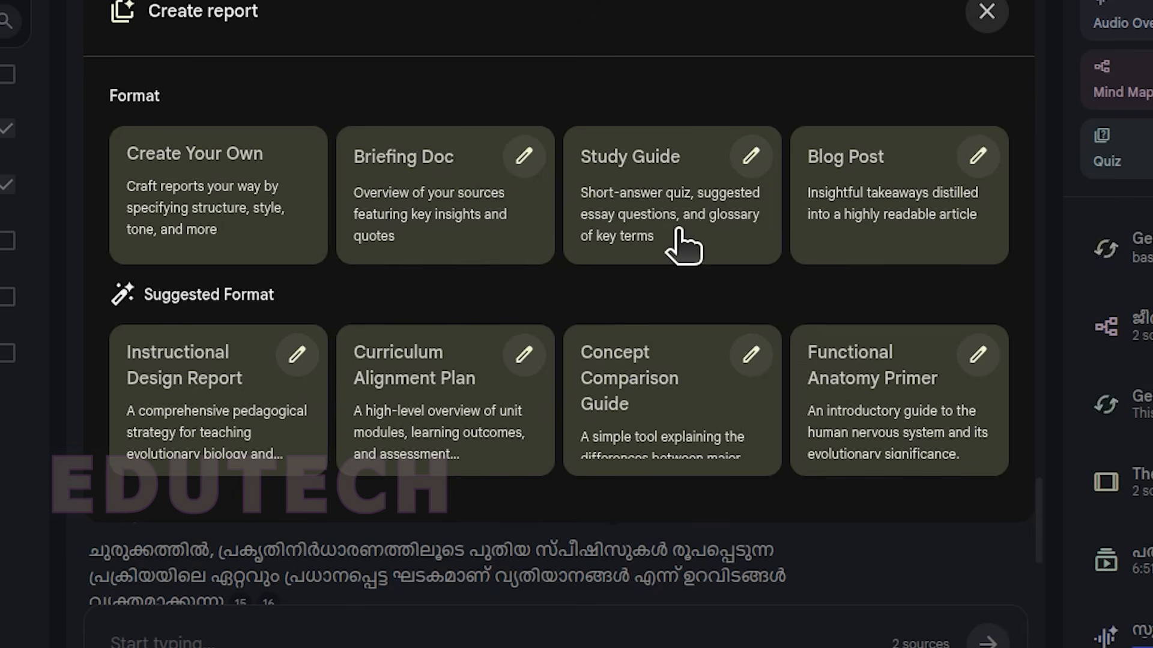
pyautogui.click(683, 246)
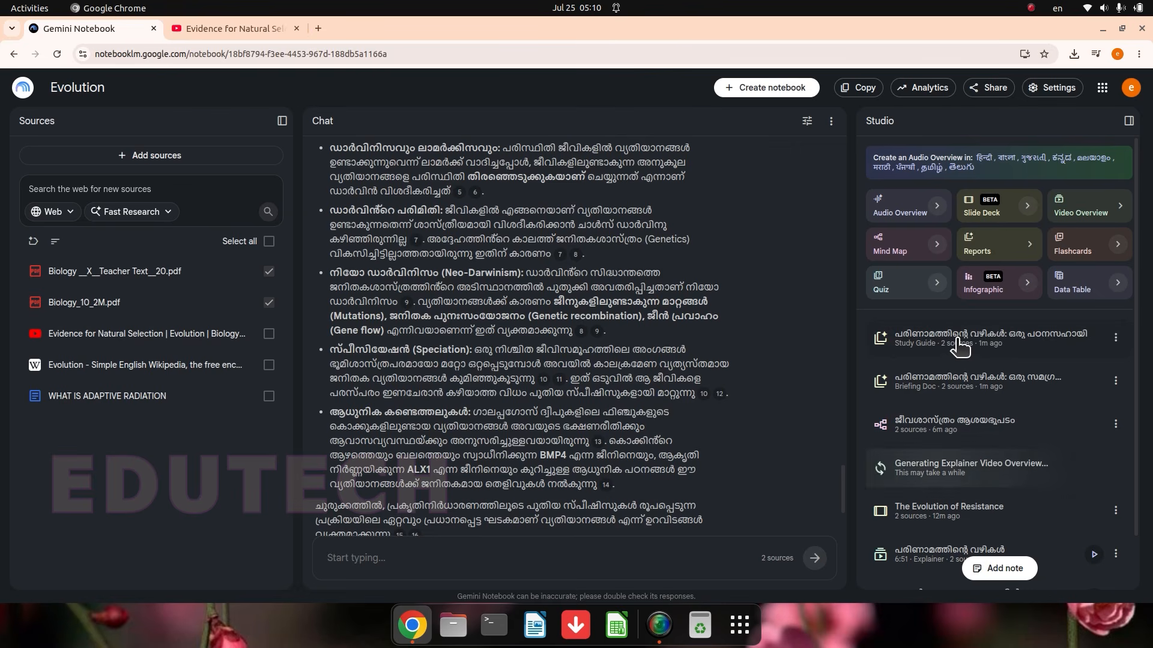
# Step: Read the Study Guide report's quiz, answer key, essay questions and glossary, check its export options, and close the report
pyautogui.click(1034, 342)
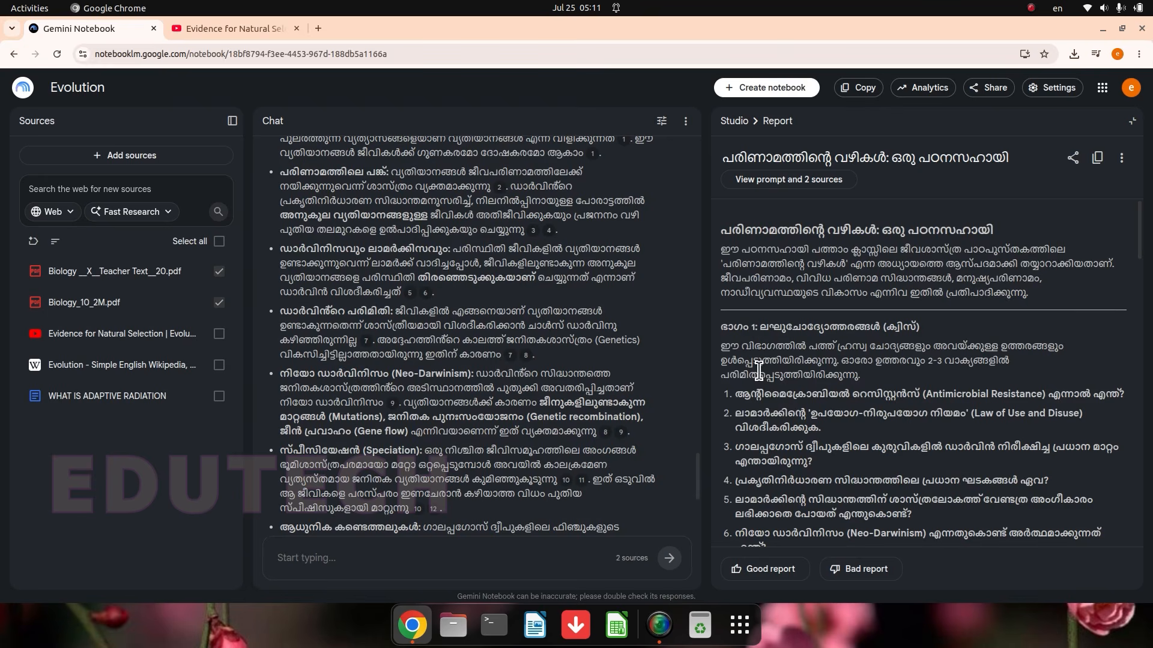
pyautogui.scroll(-6, 758, 371)
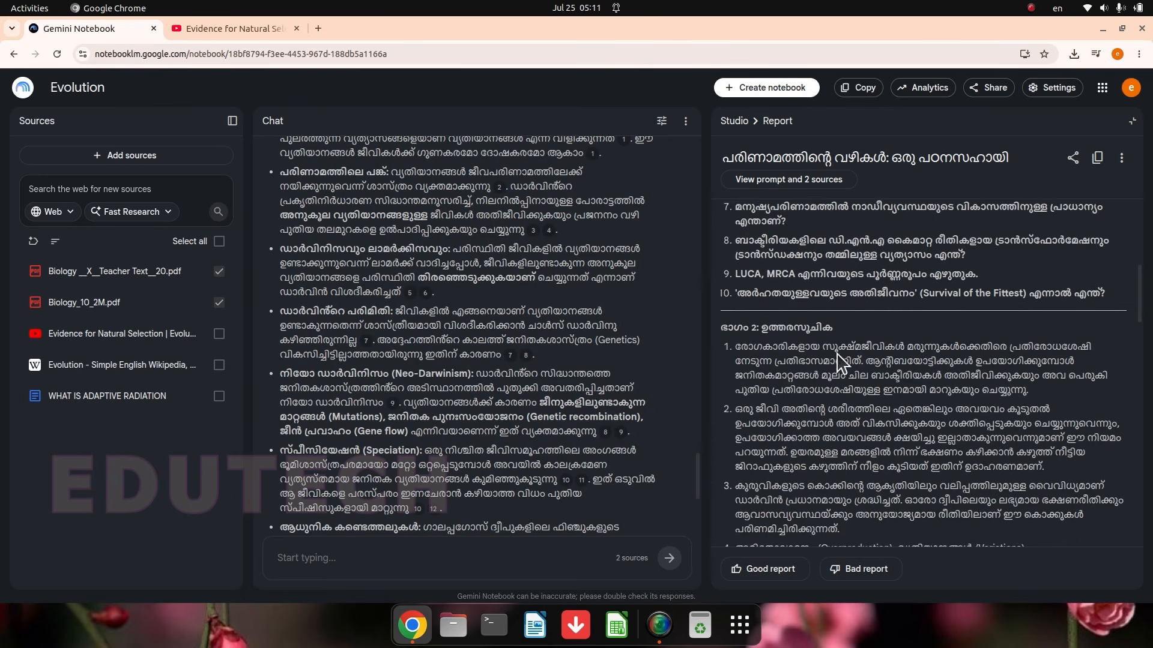
pyautogui.scroll(-15, 841, 363)
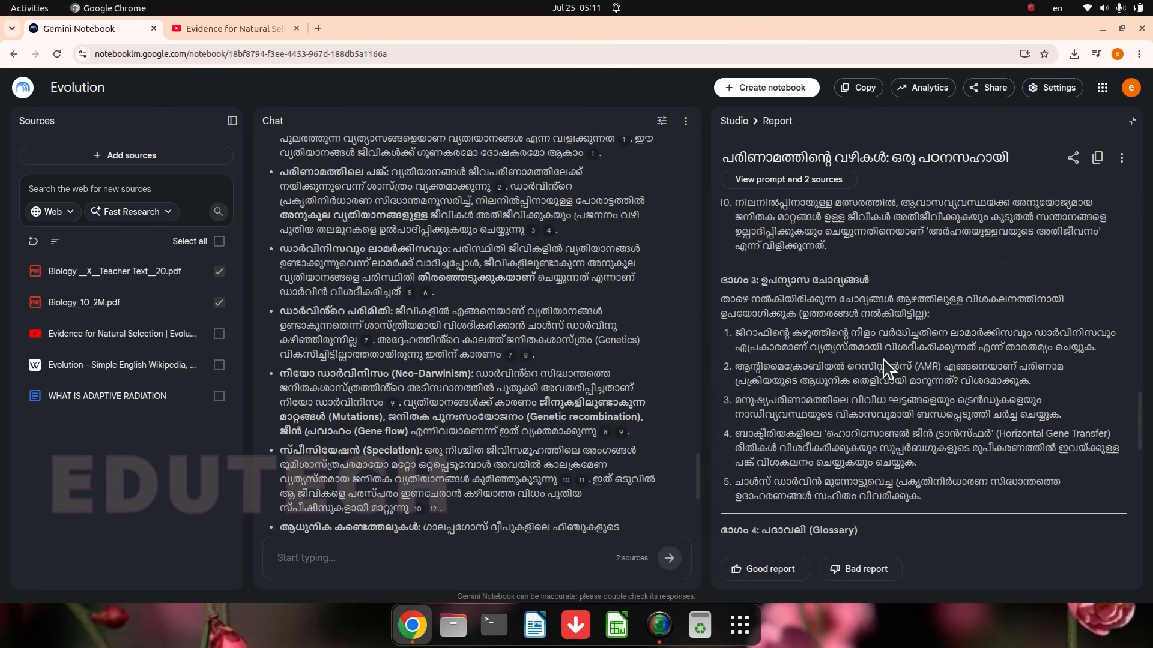
pyautogui.scroll(-5, 775, 337)
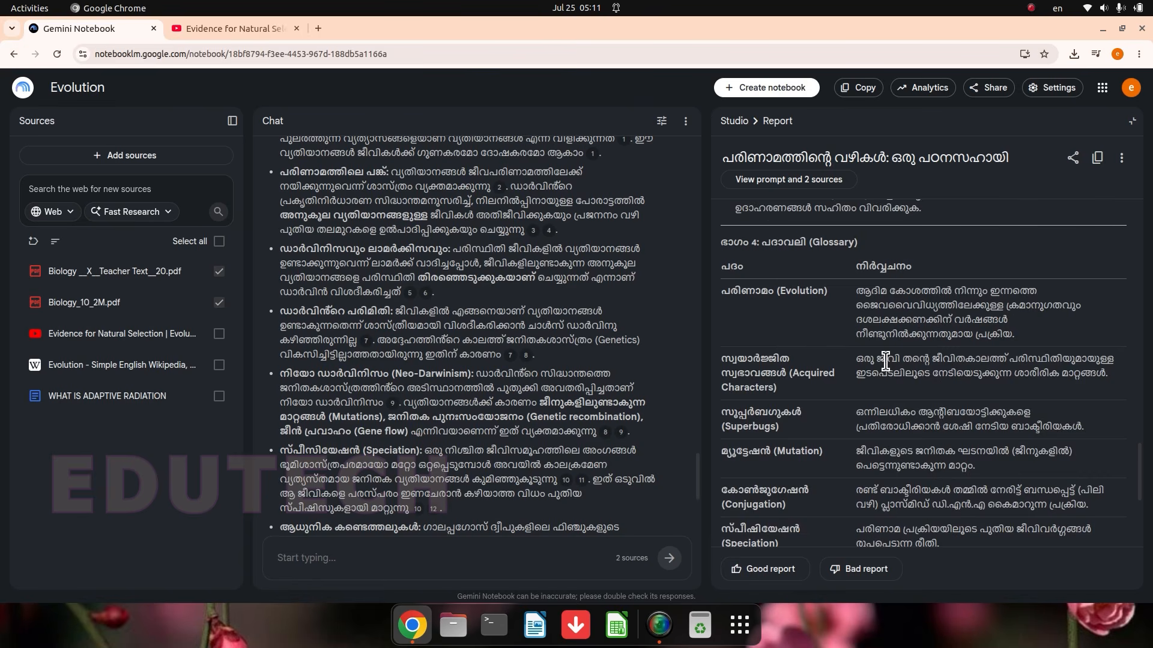
pyautogui.scroll(1, 815, 341)
pyautogui.scroll(-5, 924, 318)
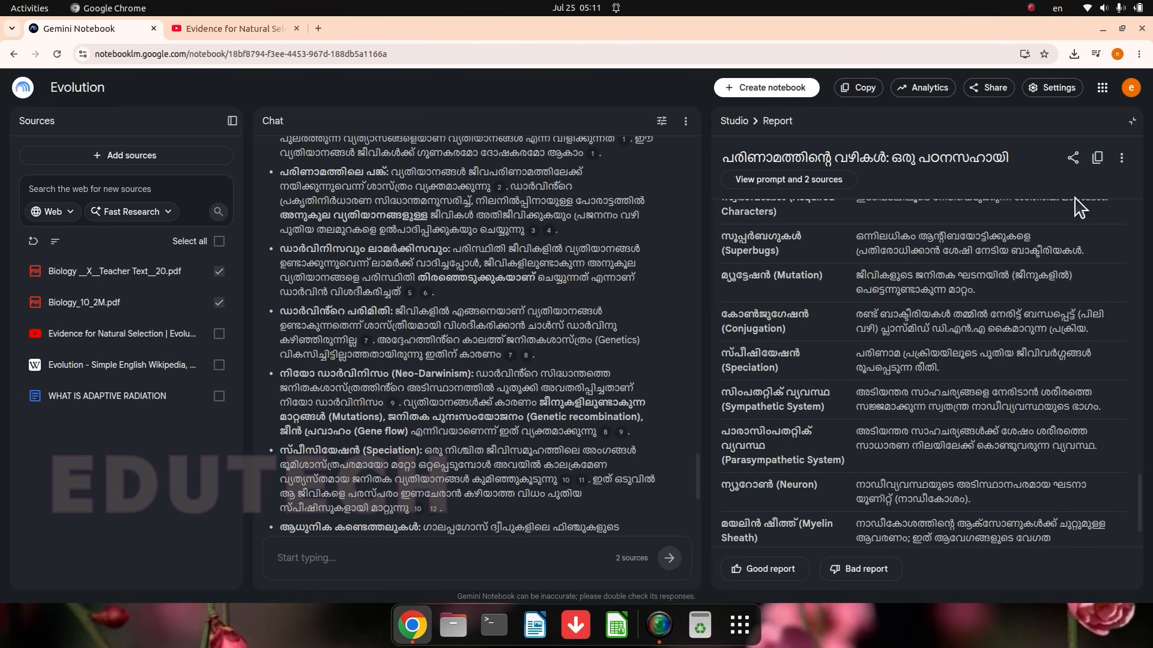
pyautogui.click(1121, 161)
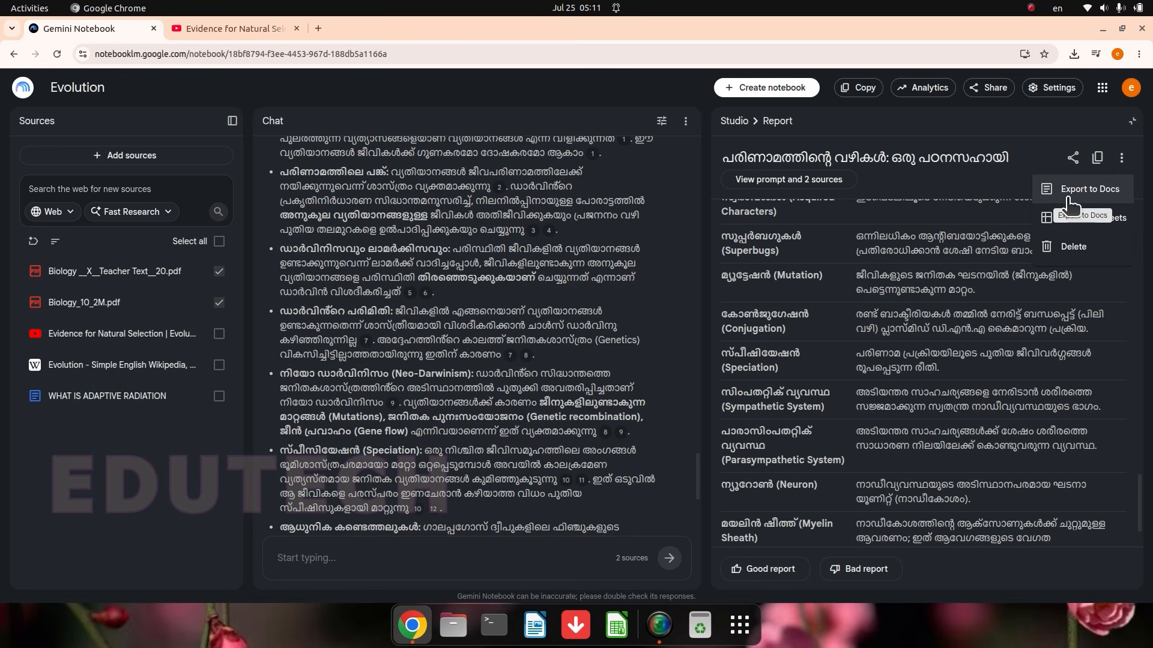
pyautogui.click(1133, 122)
pyautogui.click(1132, 122)
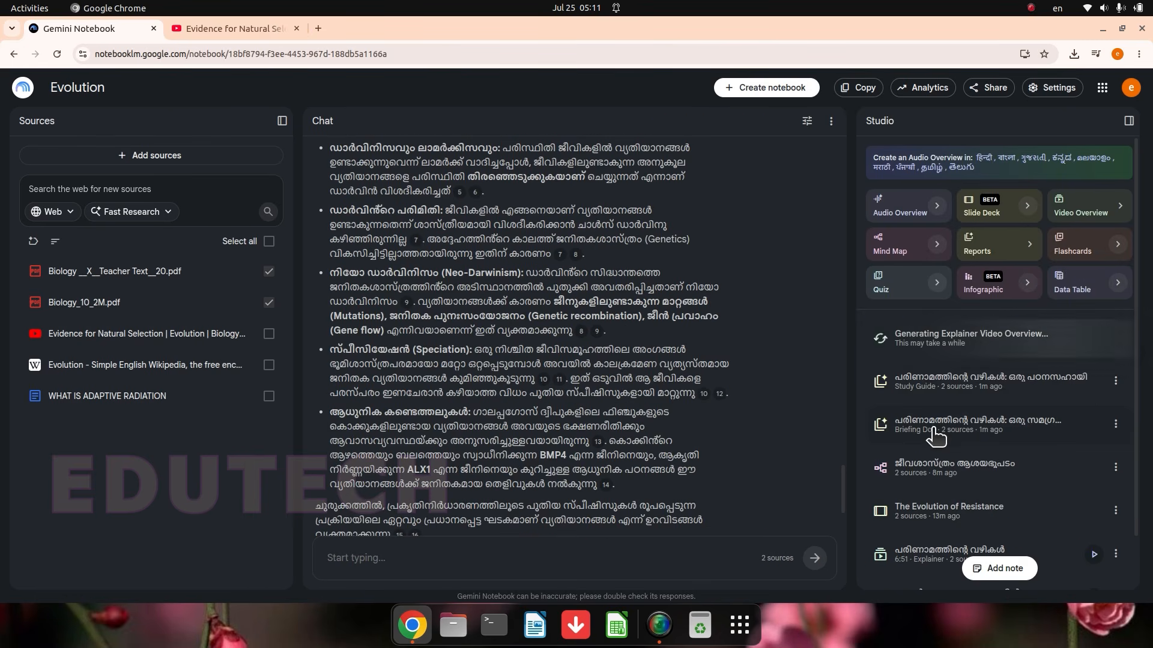
# Step: Read the Briefing Doc report through its Lamarckism, Darwinism and Neodarwinism sections, check its further options, and close it
pyautogui.click(985, 431)
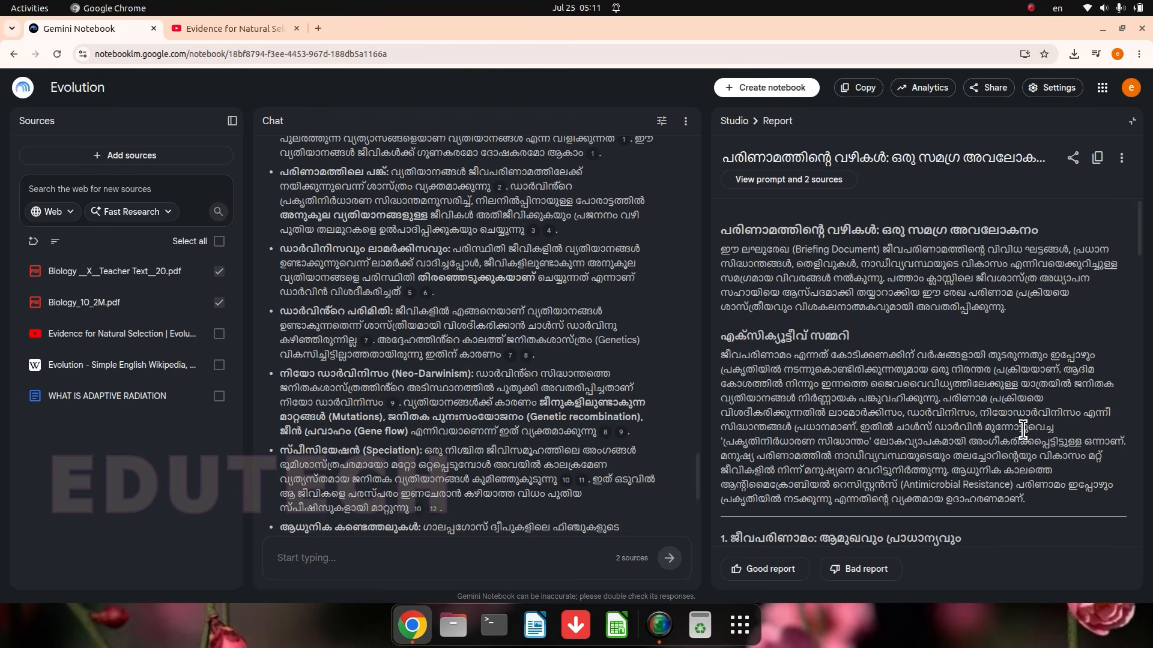
pyautogui.scroll(-10, 1023, 429)
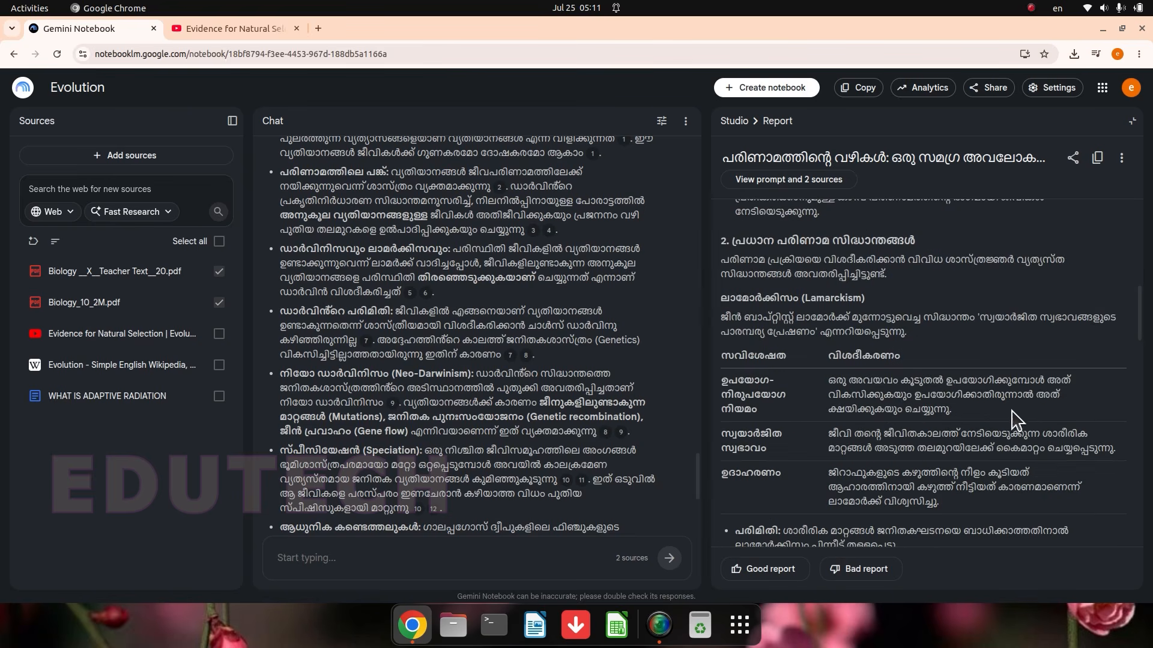
pyautogui.scroll(-5, 792, 422)
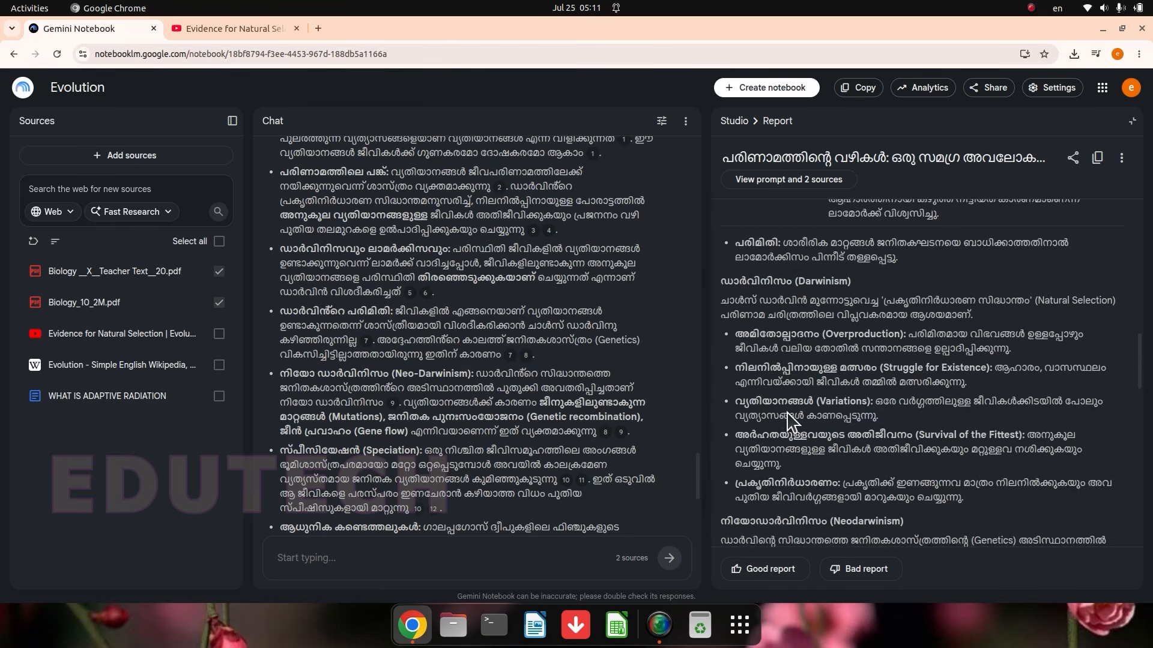
pyautogui.click(1121, 158)
pyautogui.press('Escape')
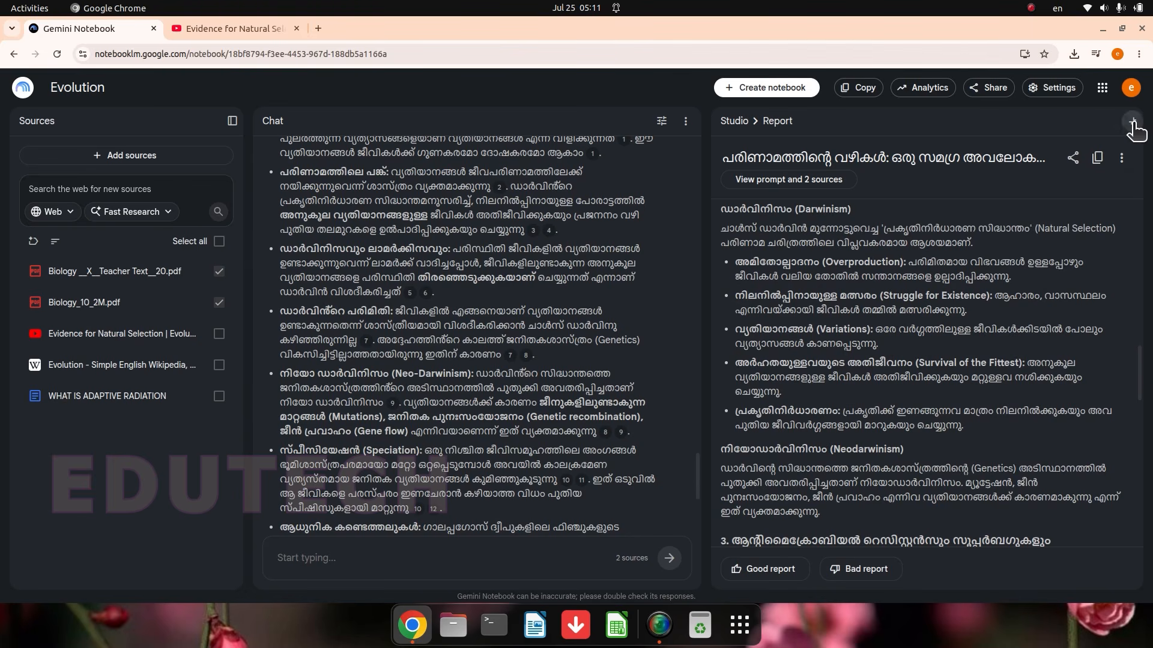
pyautogui.click(1132, 120)
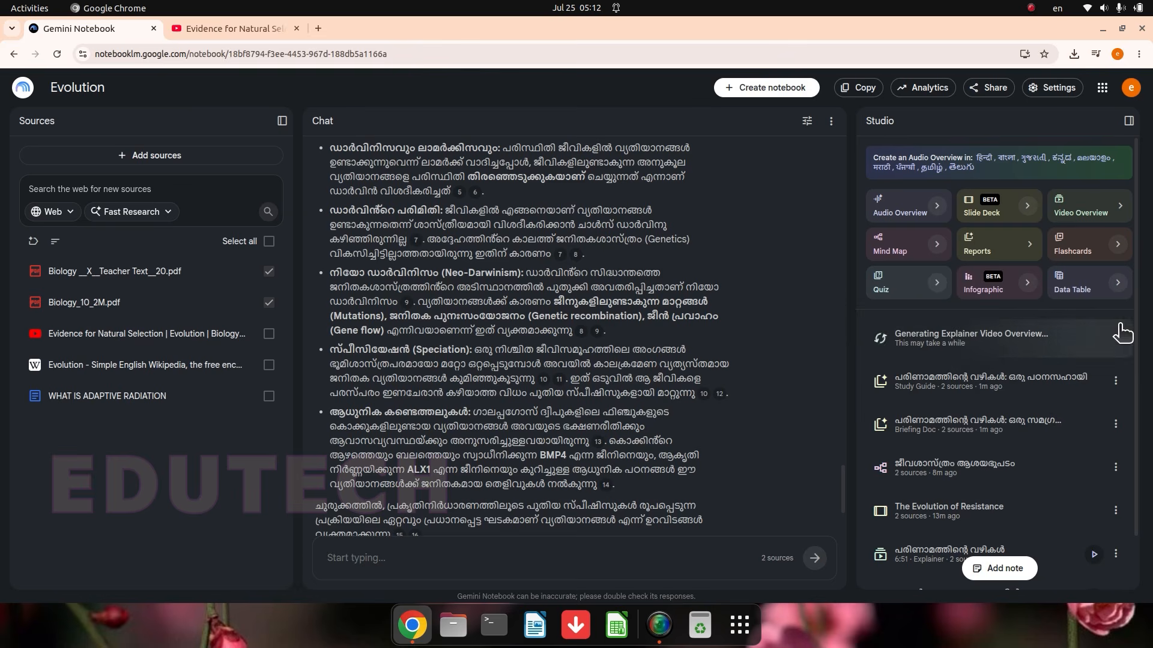
# Step: Generate flashcards from the two Biology PDFs with Standard card count and Medium difficulty, then open the deck in the enlarged viewer
pyautogui.click(1119, 247)
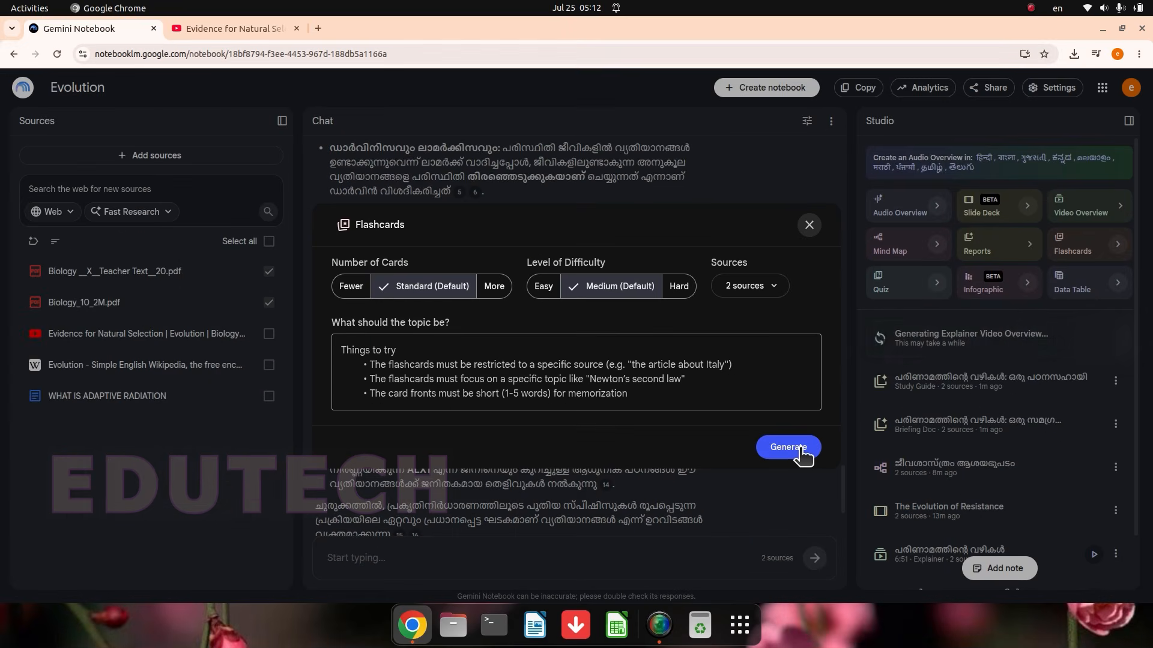
pyautogui.click(800, 450)
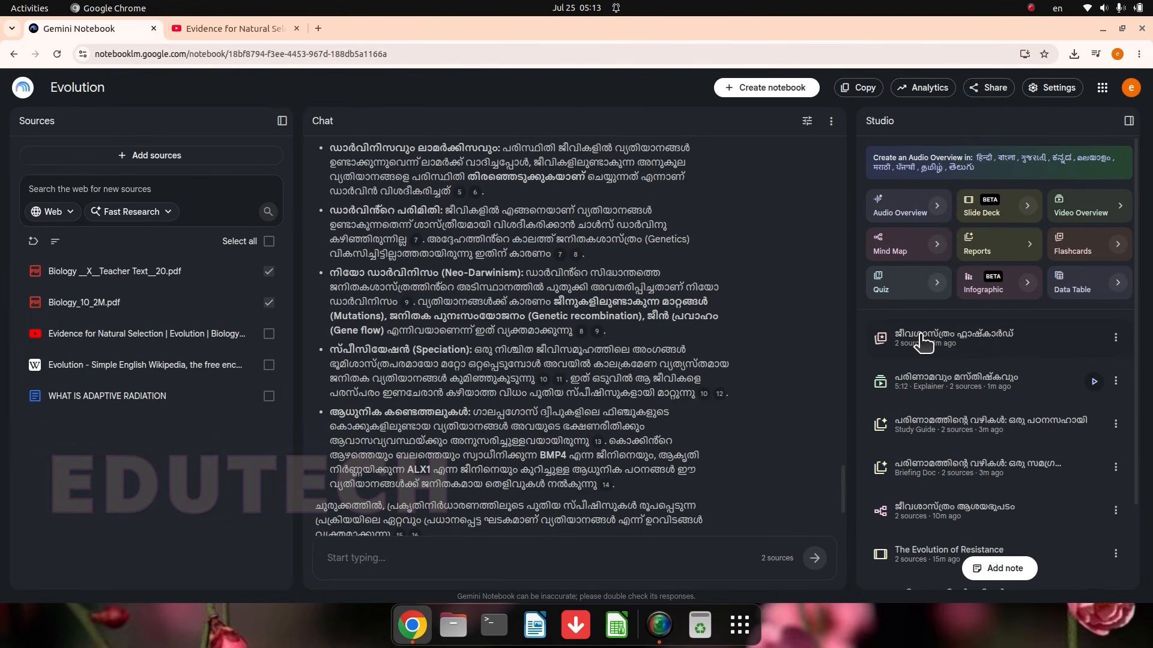
pyautogui.click(966, 343)
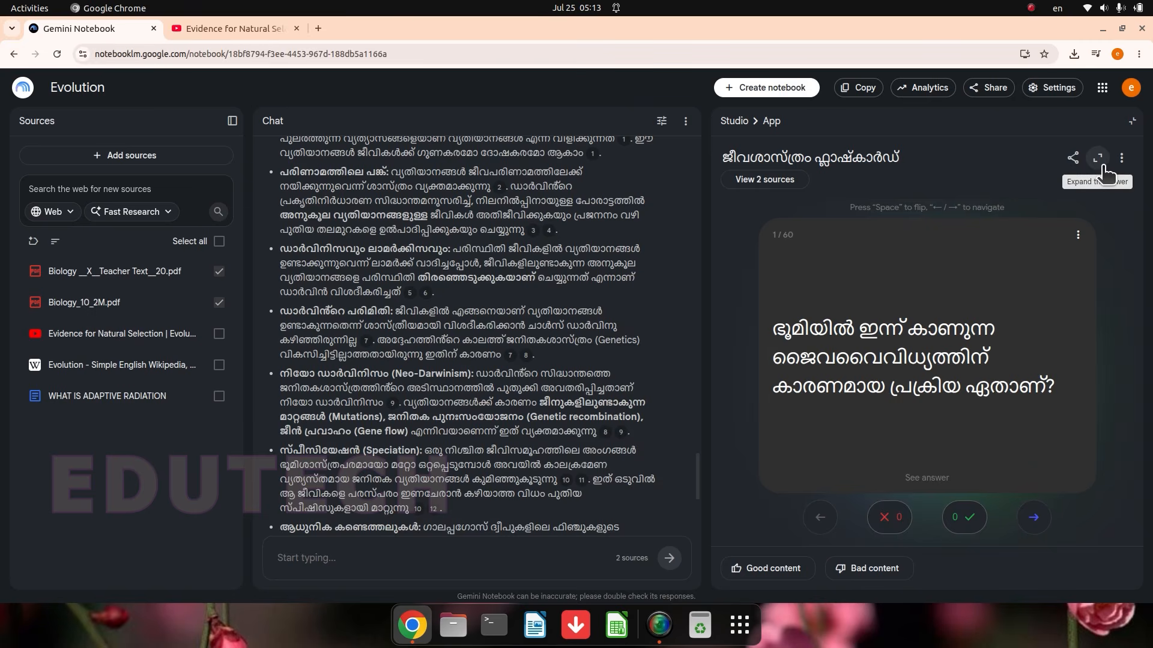
pyautogui.click(1098, 159)
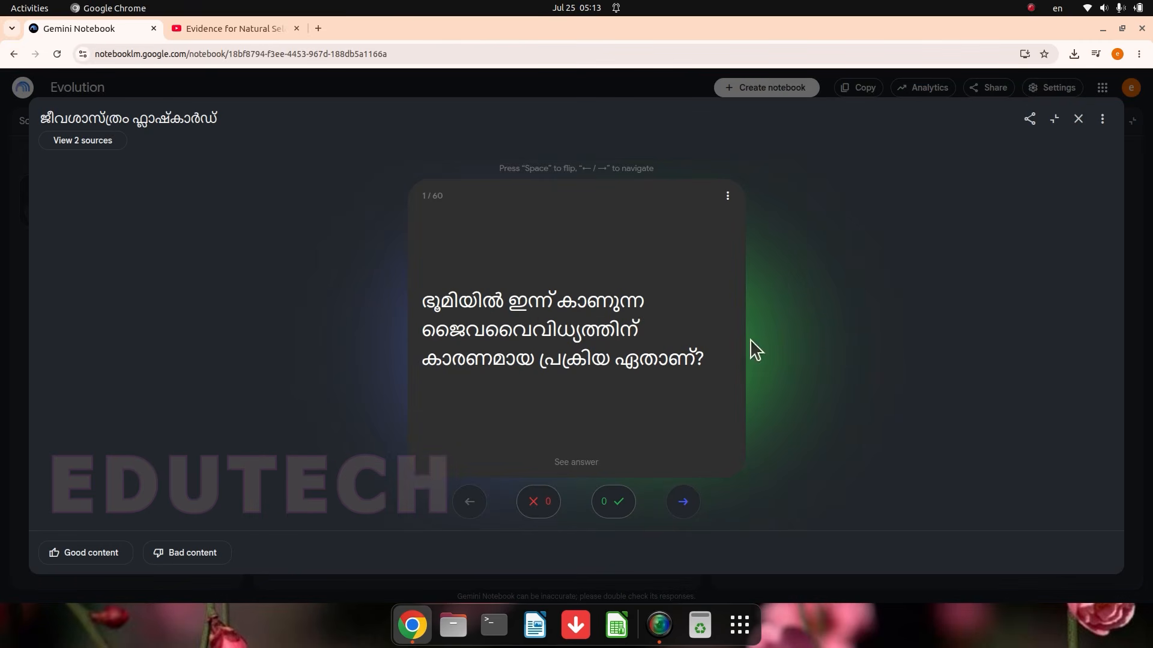
# Step: Reveal the first flashcard's answer, page through the following cards, and close the deck to return to the Studio overview
pyautogui.click(577, 467)
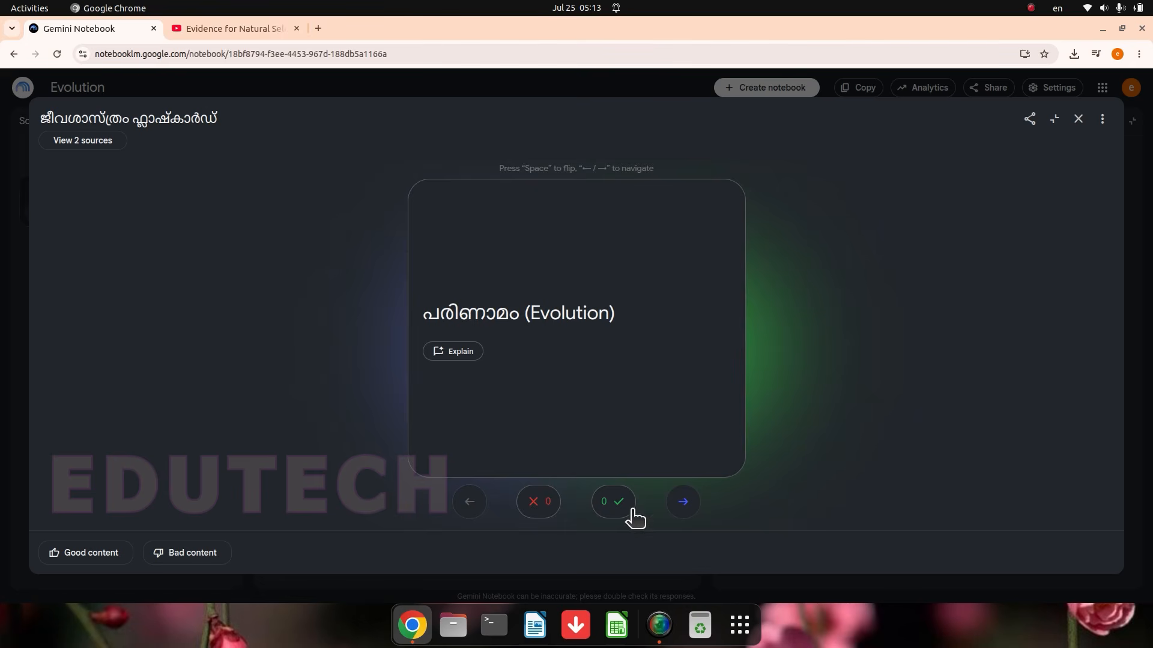
pyautogui.click(680, 505)
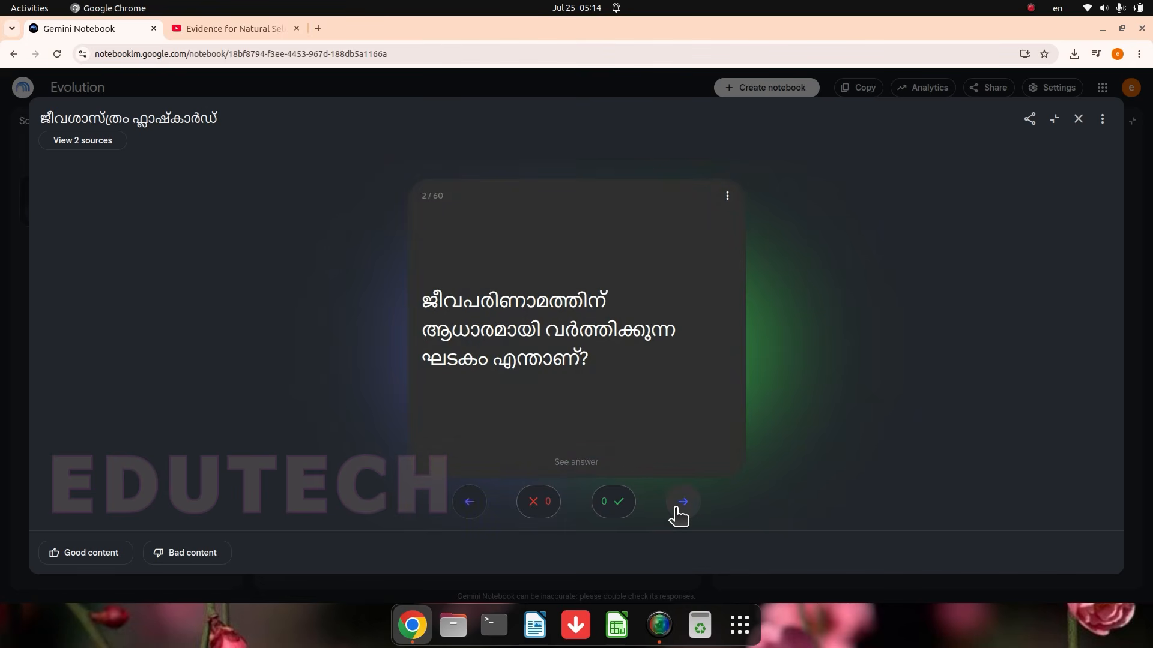
pyautogui.click(678, 509)
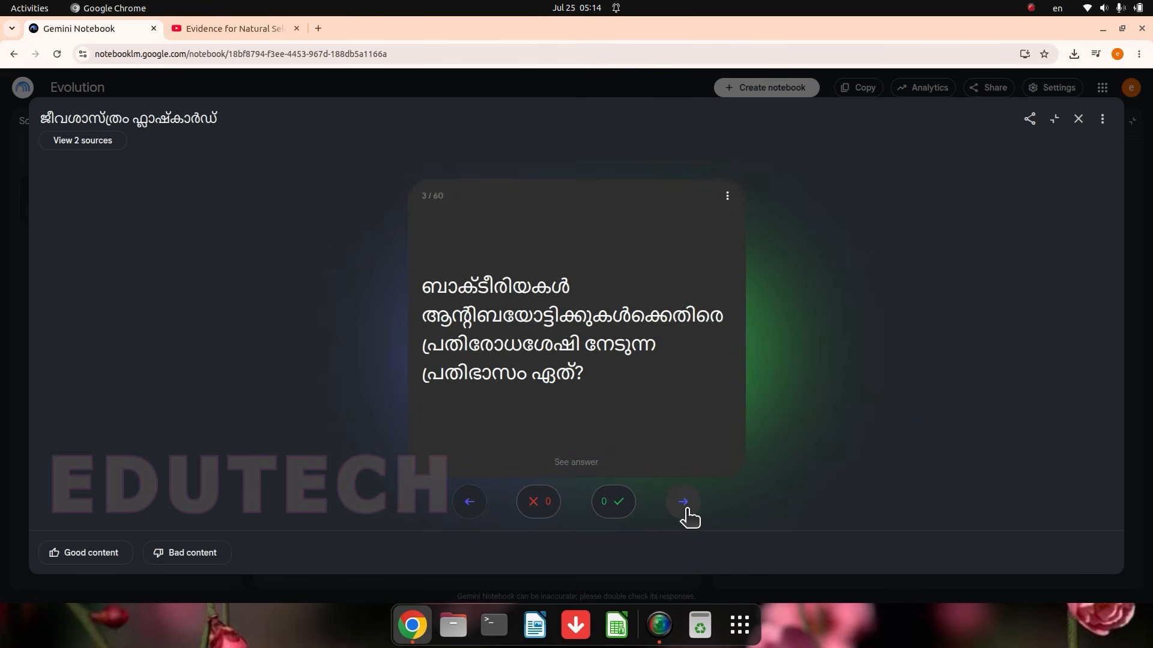
pyautogui.click(688, 511)
pyautogui.click(684, 505)
pyautogui.click(686, 511)
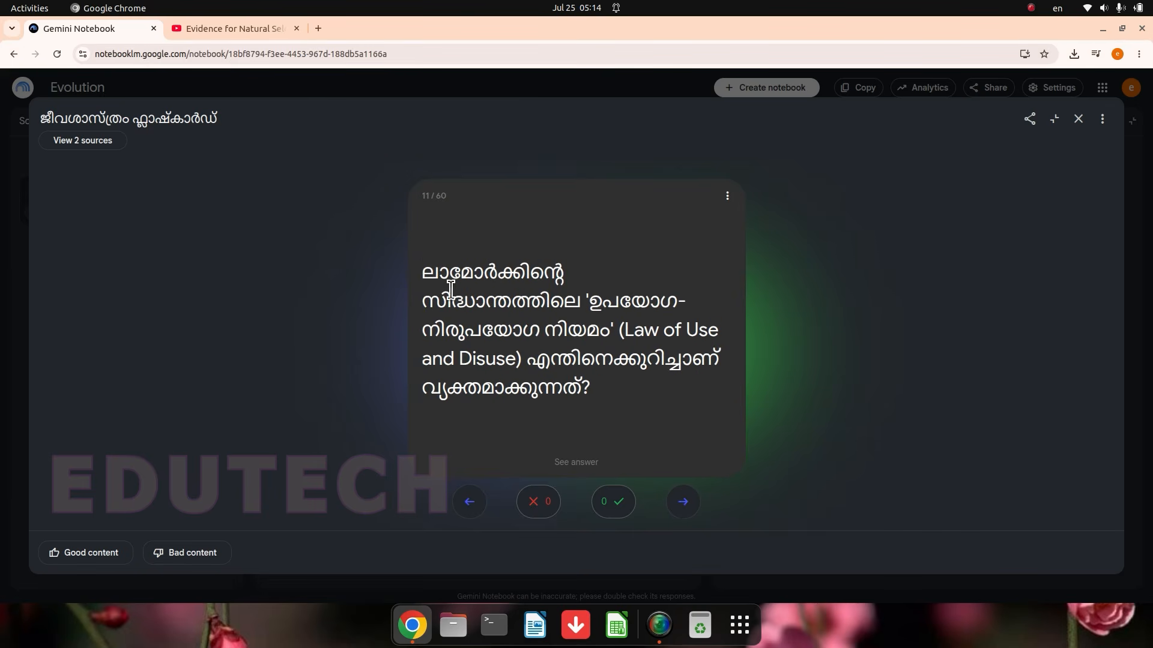
pyautogui.click(687, 507)
pyautogui.click(576, 462)
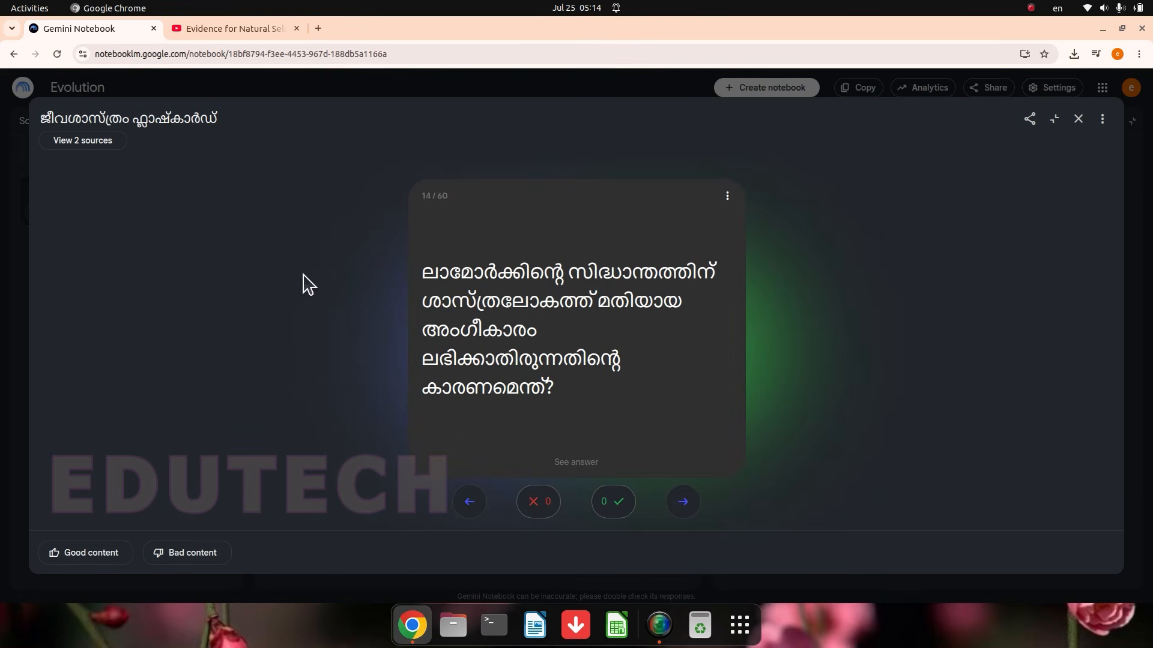
pyautogui.press('Escape')
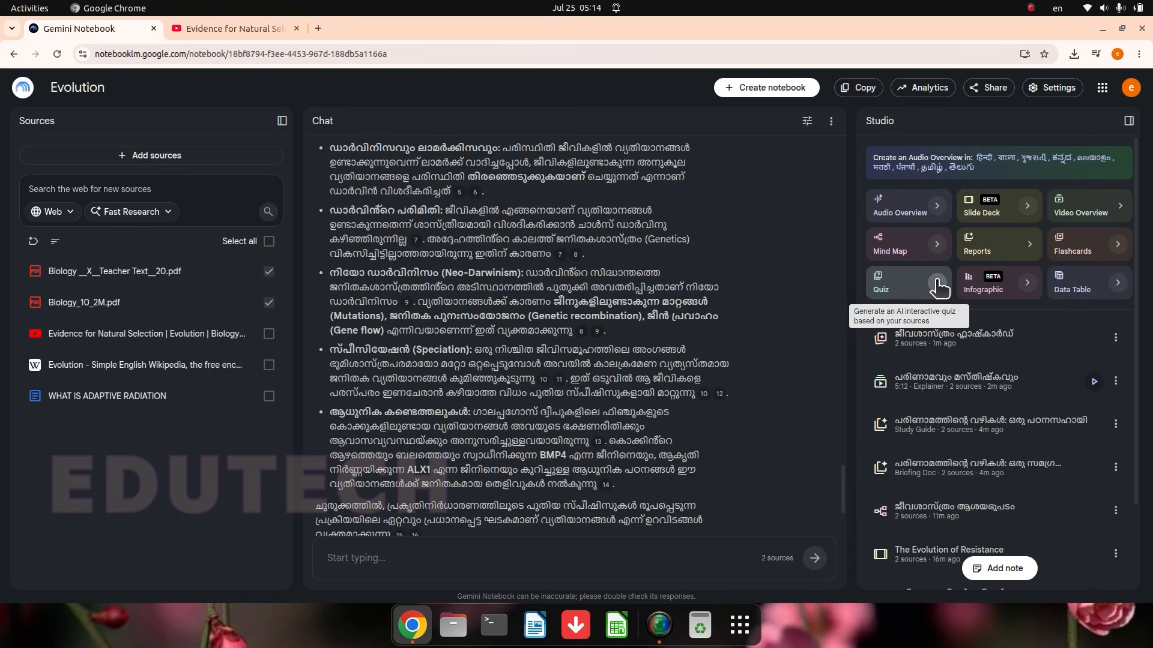
# Step: Check the quiz's source selection and generate a quiz with Standard question count and Medium difficulty from the two Biology PDFs
pyautogui.click(937, 284)
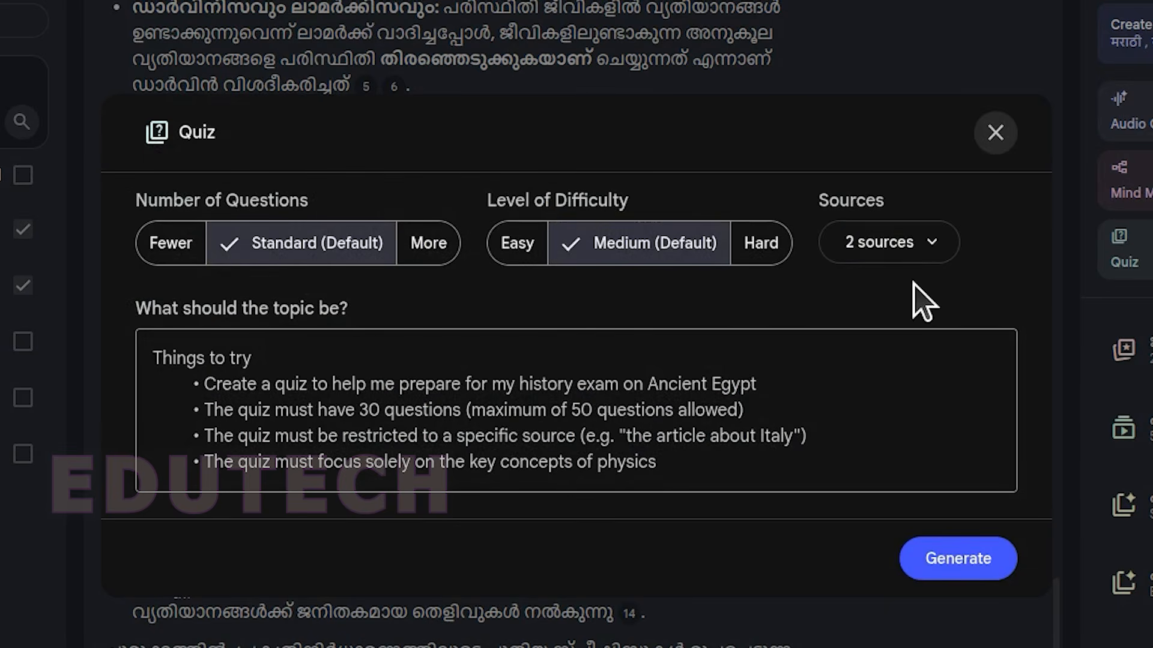
pyautogui.click(947, 264)
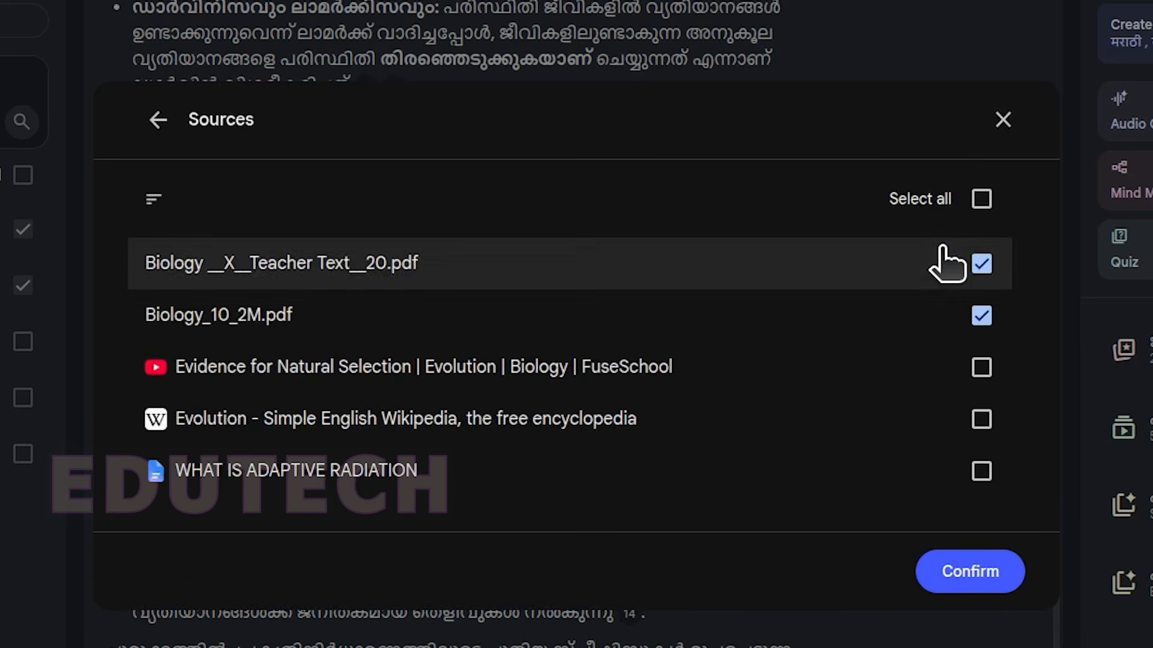
pyautogui.press('Escape')
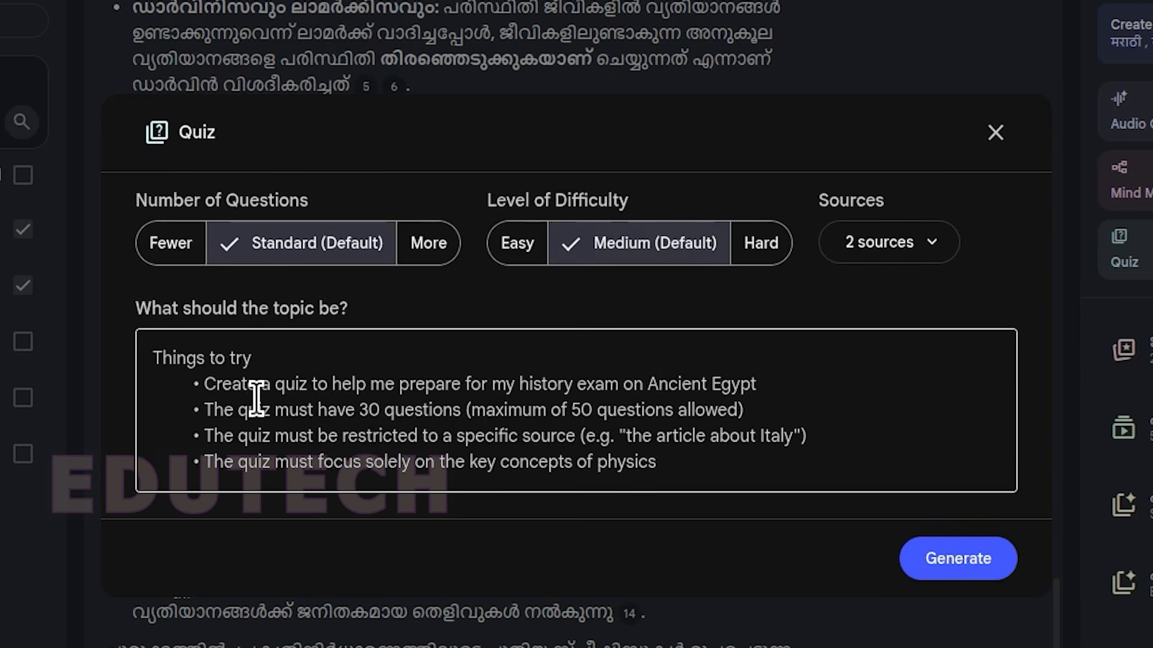
pyautogui.click(256, 400)
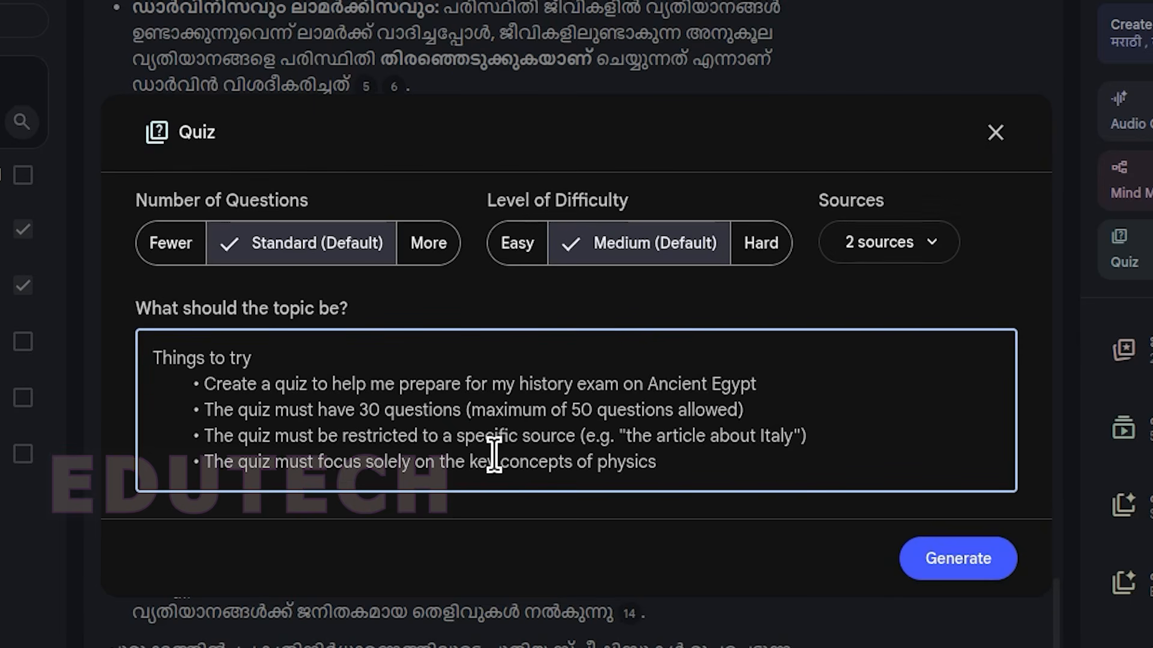
pyautogui.click(964, 555)
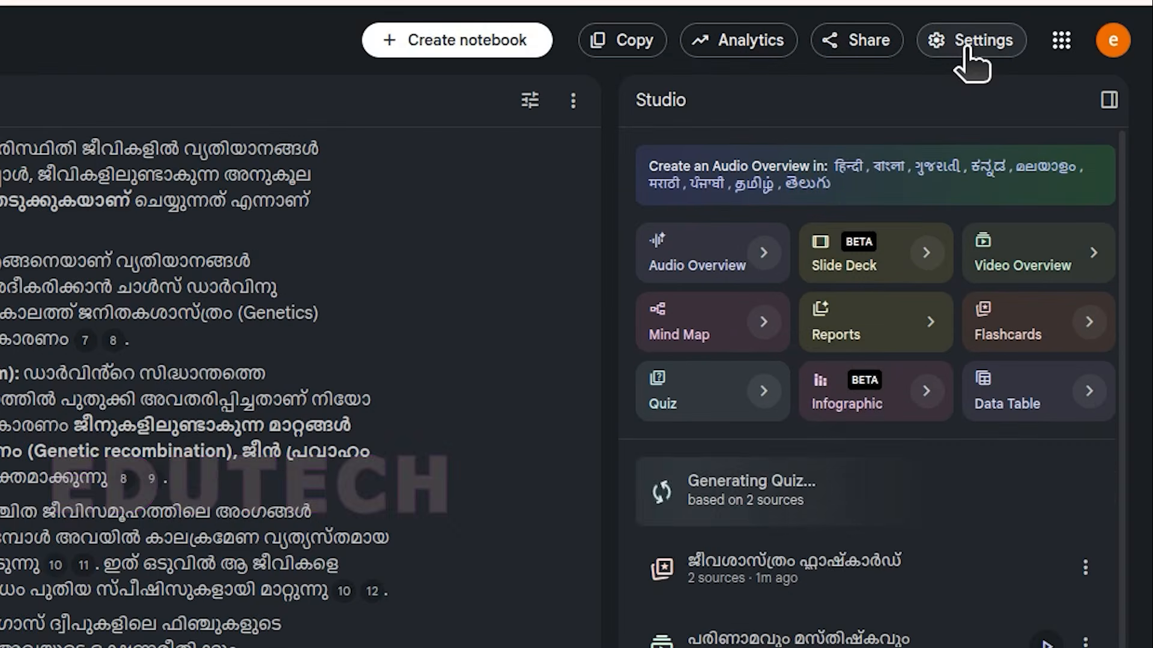
# Step: Switch the notebook's appearance to Light mode
pyautogui.click(968, 51)
pyautogui.moveTo(918, 366)
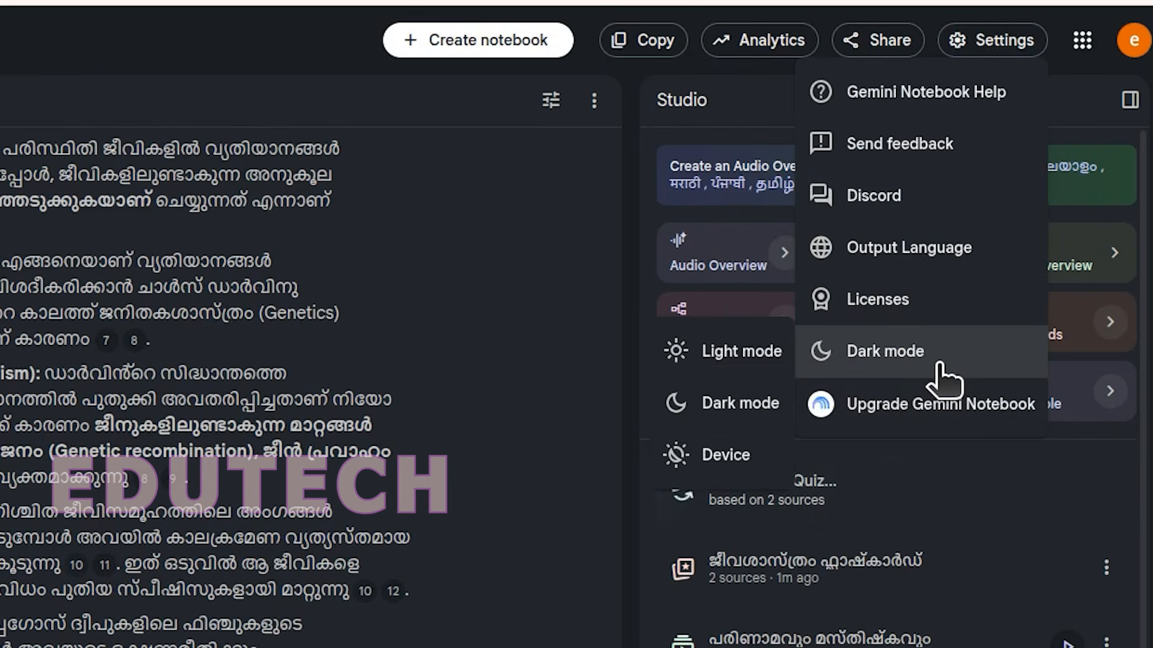
pyautogui.click(728, 355)
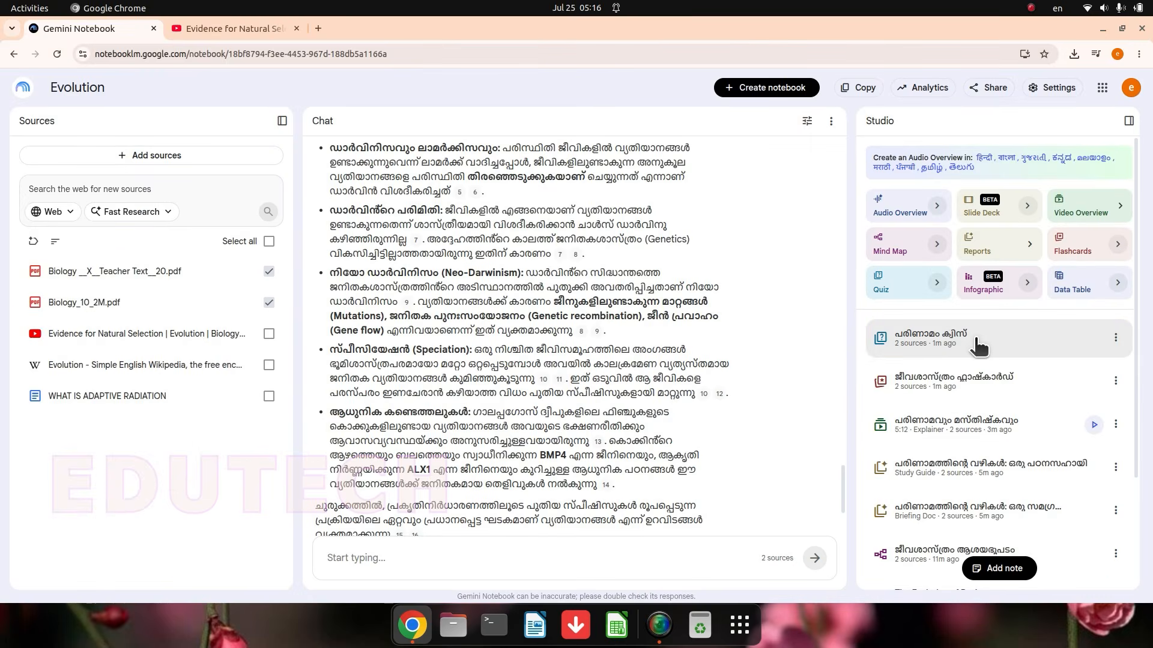
# Step: Open the generated quiz in the enlarged viewer, reveal the hint for question 1, and skip to question 2
pyautogui.click(977, 341)
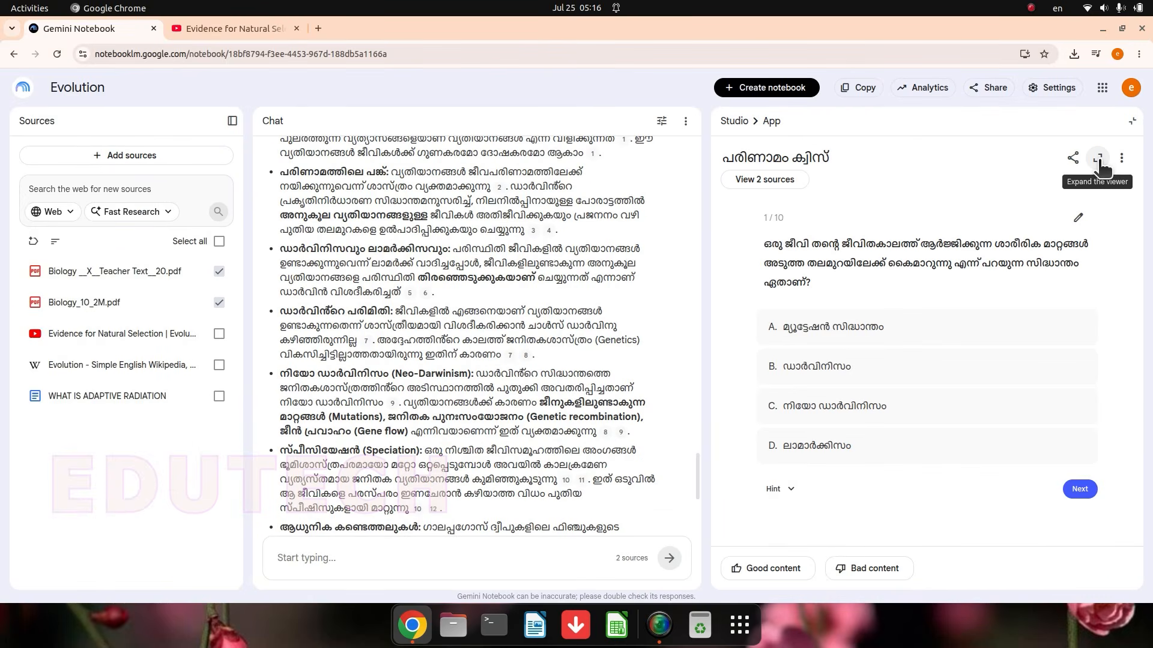
pyautogui.click(1099, 160)
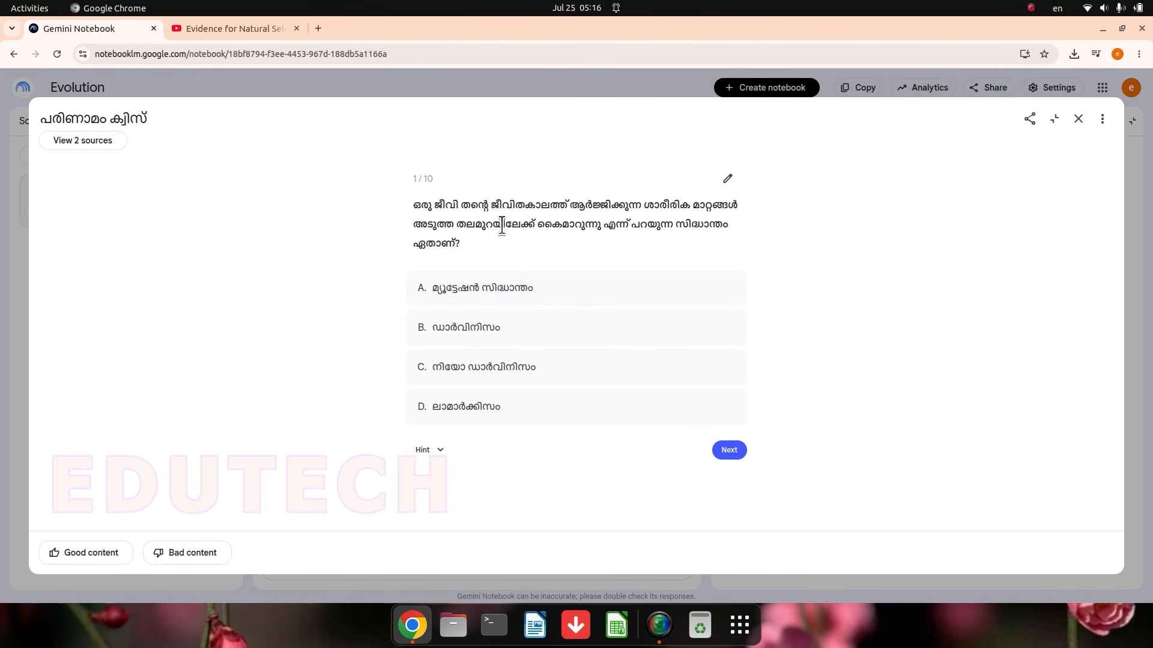
pyautogui.click(442, 450)
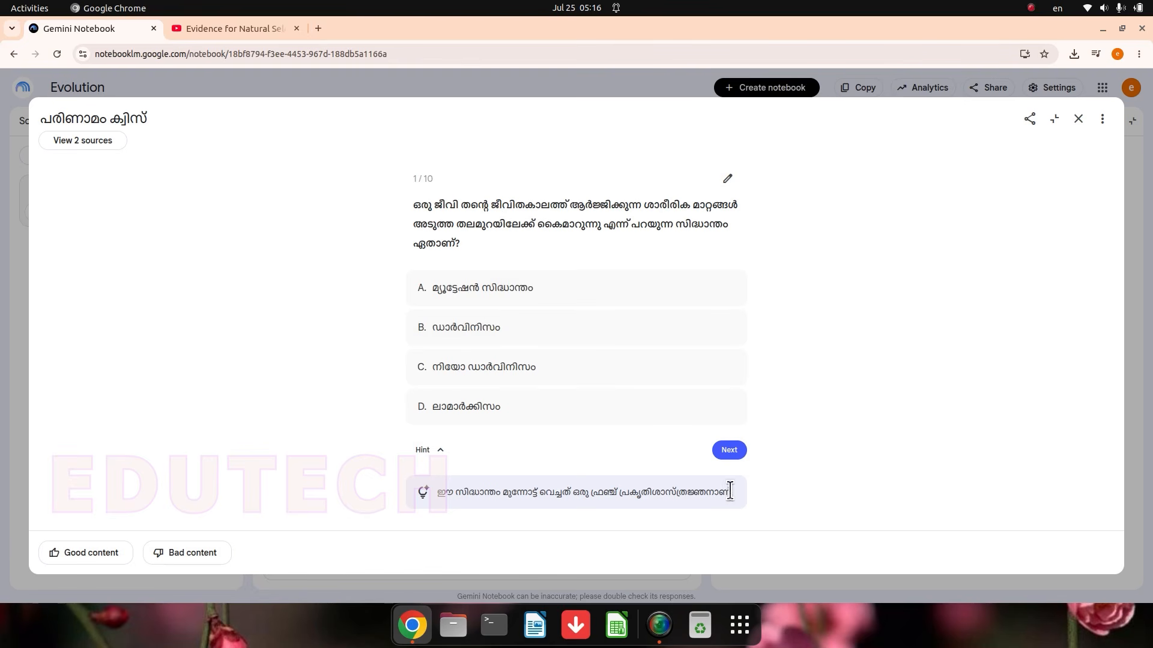
pyautogui.click(729, 452)
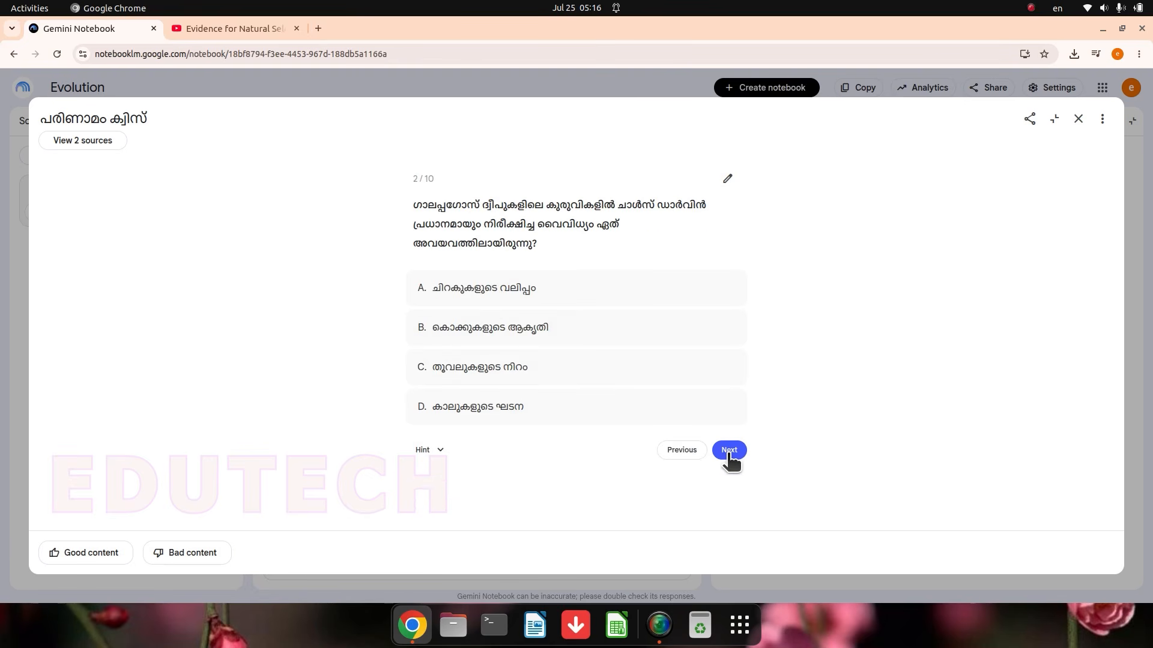
# Step: Answer quiz question 2 with option B (കൊക്കുകളുടെ ആകൃതി) and have the chat explain the topic
pyautogui.click(692, 326)
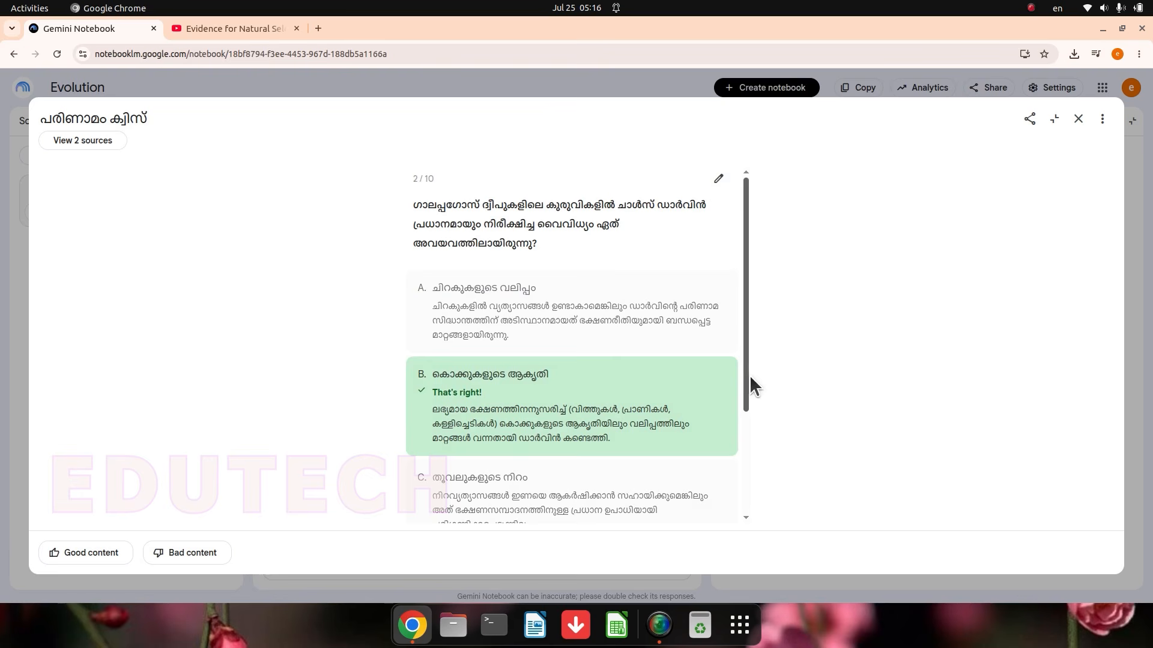
pyautogui.moveTo(747, 376); pyautogui.dragTo(737, 495)
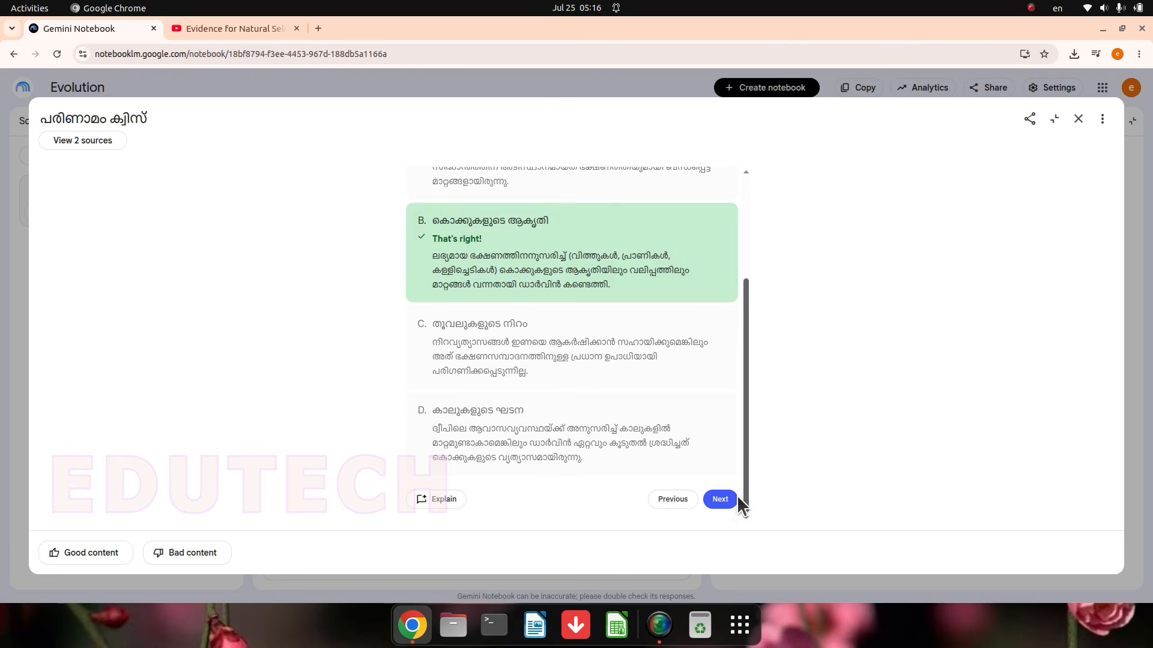
pyautogui.click(445, 501)
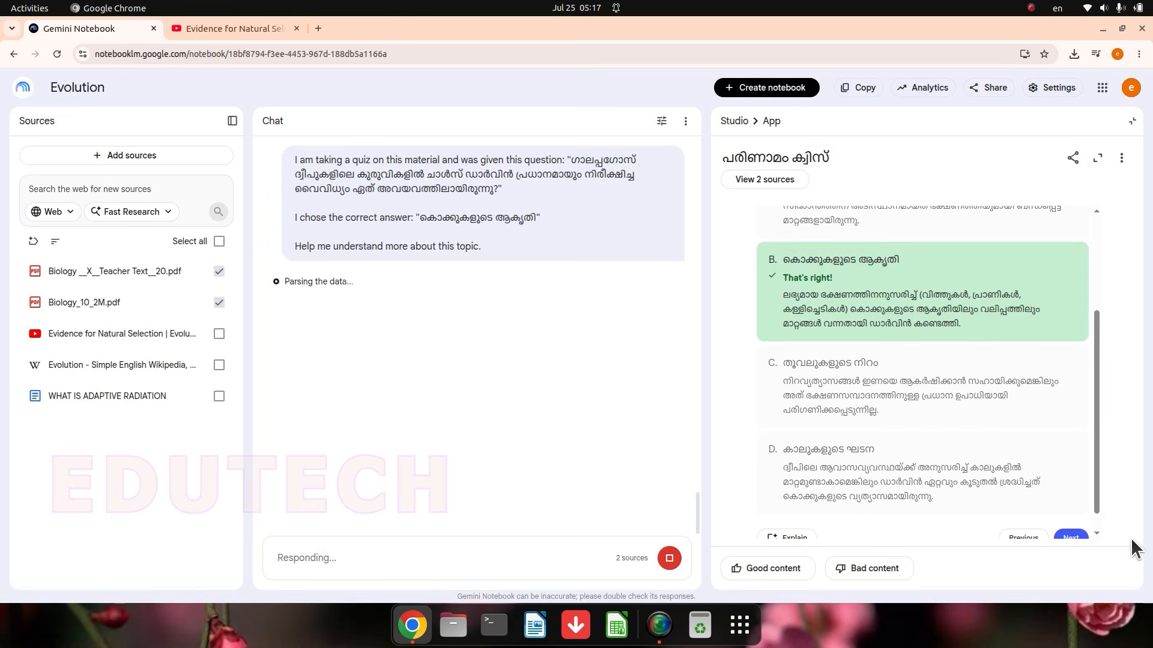
# Step: Pass question 3, answer question 4 with option B (നാഡീവ്യവസ്ഥയുടെ വികാസം), review its explanations in the enlarged viewer, and advance to question 5
pyautogui.moveTo(1096, 467); pyautogui.dragTo(1096, 482)
pyautogui.click(1071, 515)
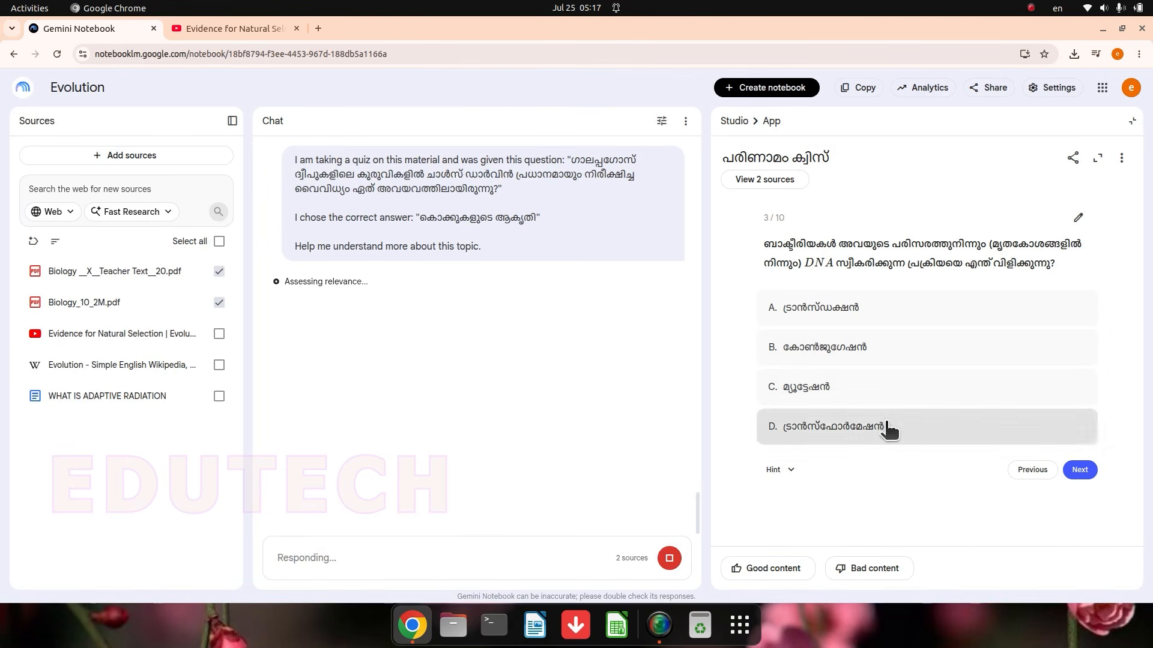
pyautogui.click(1028, 470)
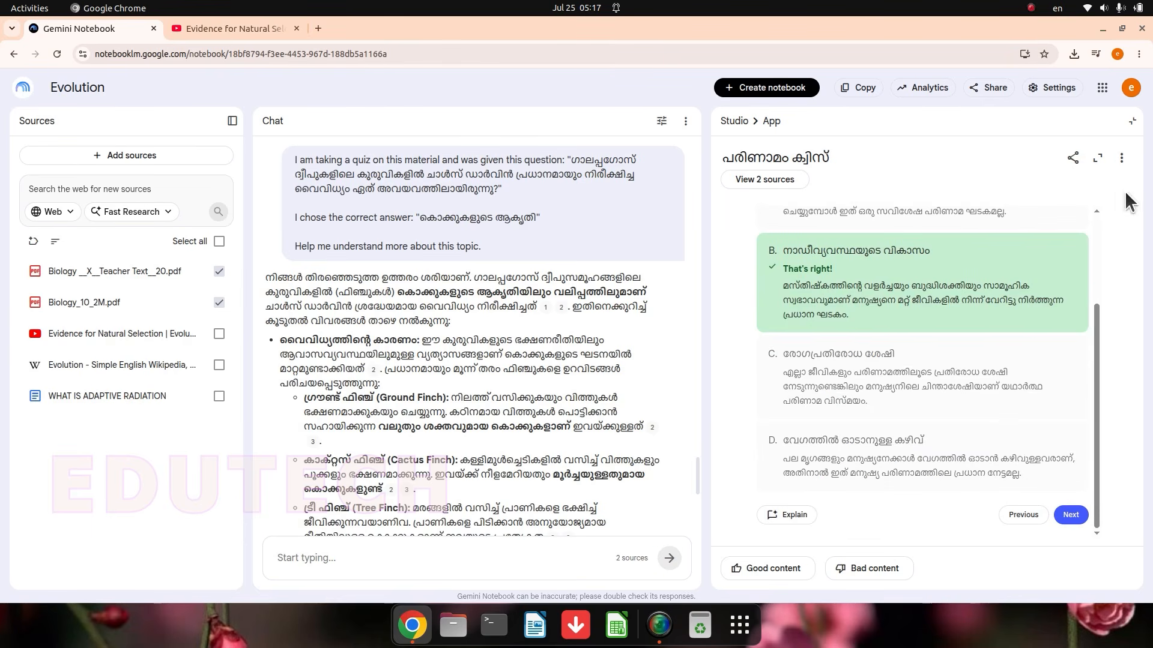
pyautogui.click(1098, 158)
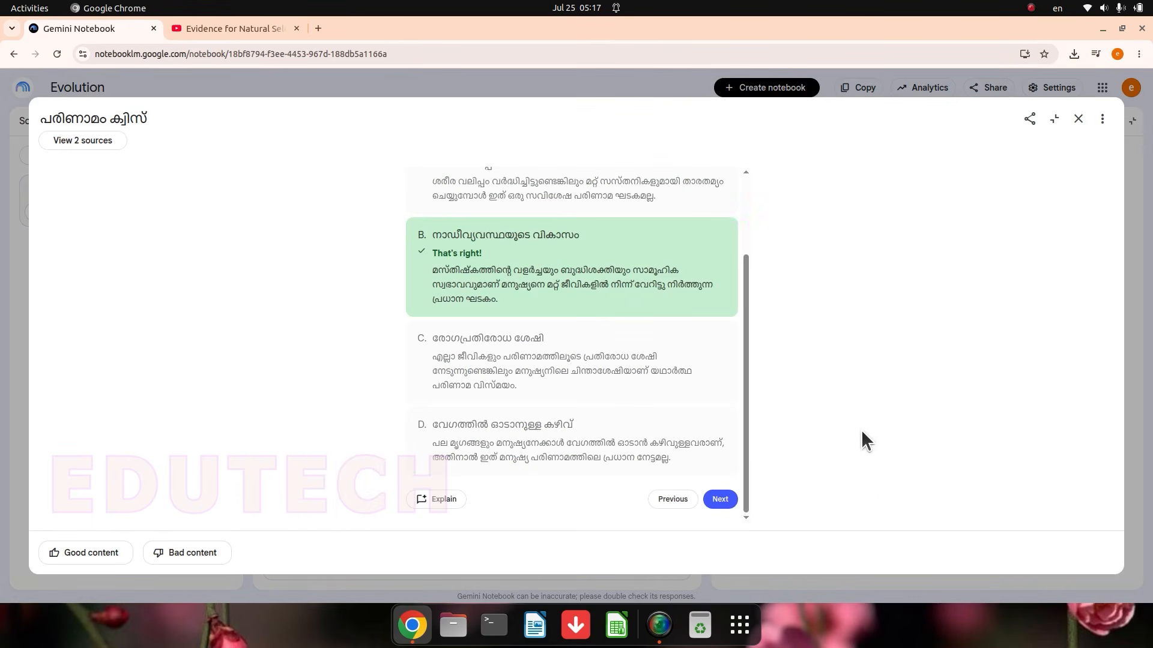
pyautogui.moveTo(748, 327); pyautogui.dragTo(746, 250)
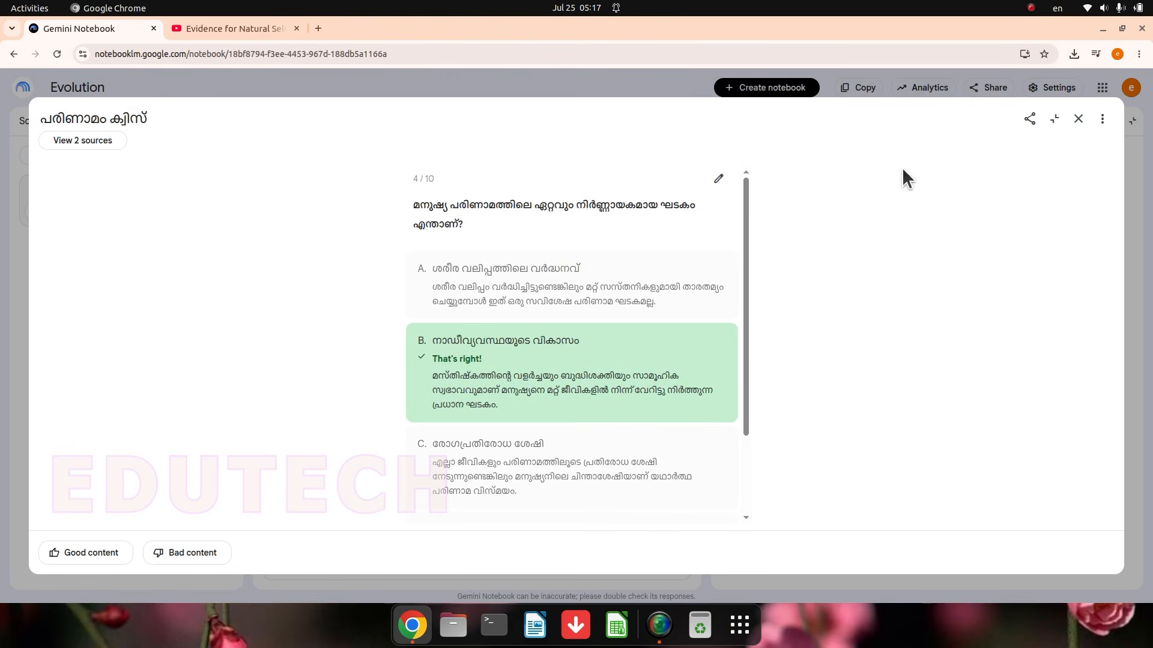
pyautogui.scroll(-3, 716, 355)
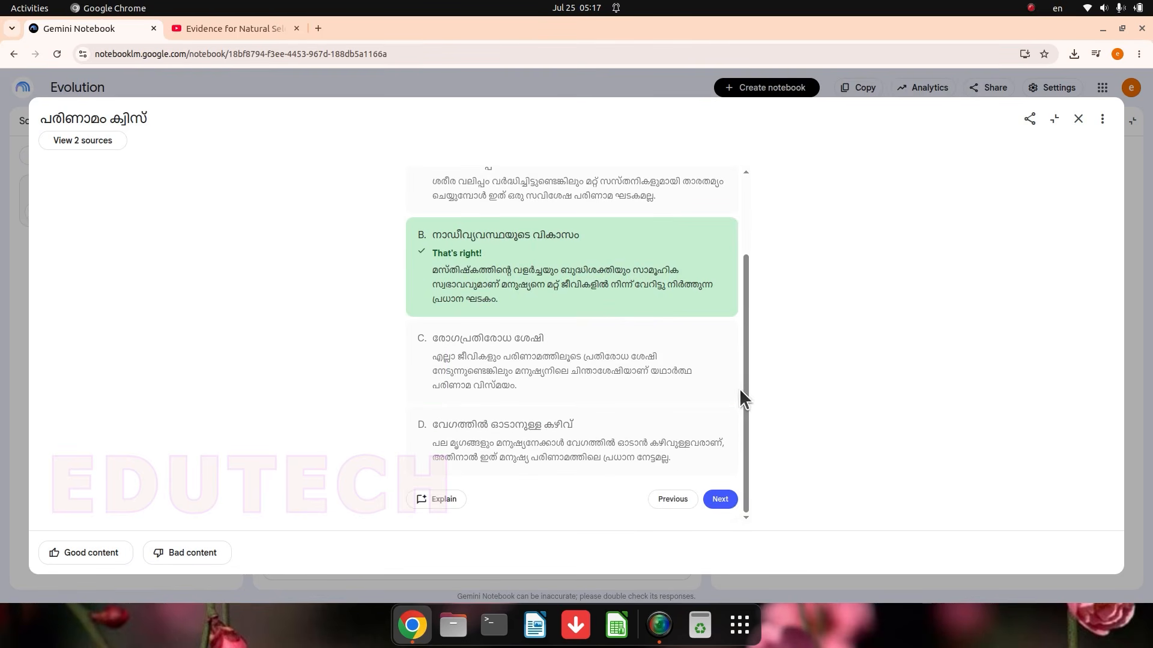
pyautogui.click(720, 499)
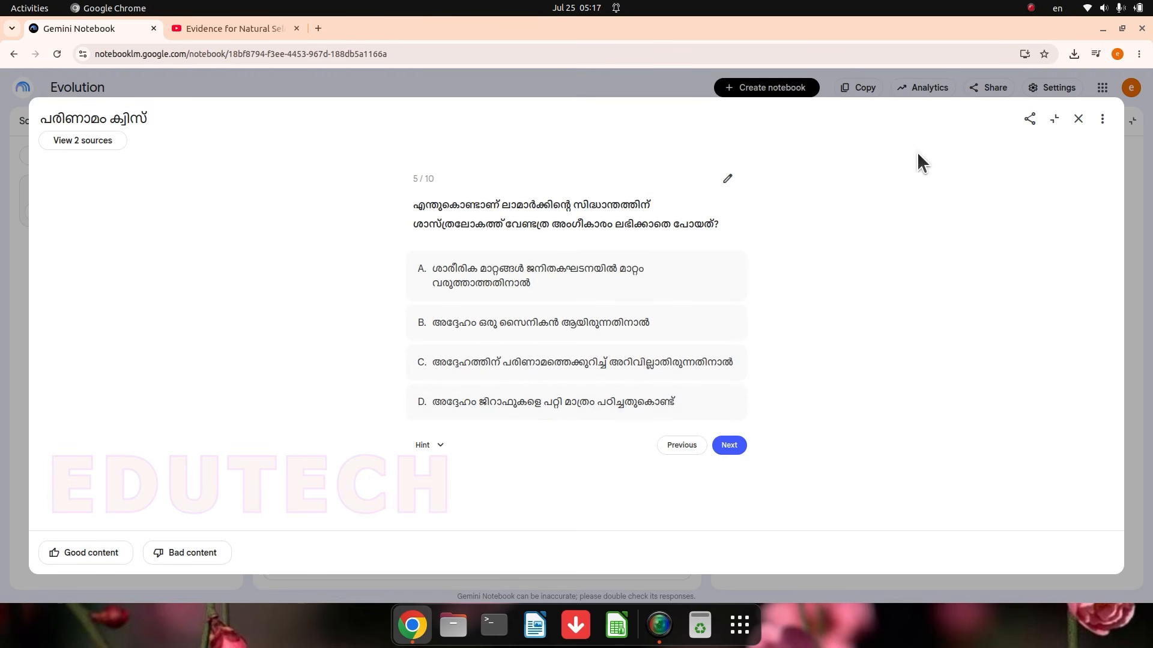
# Step: Check the editing options available for quiz question 5, dismiss them, and close the quiz
pyautogui.click(728, 182)
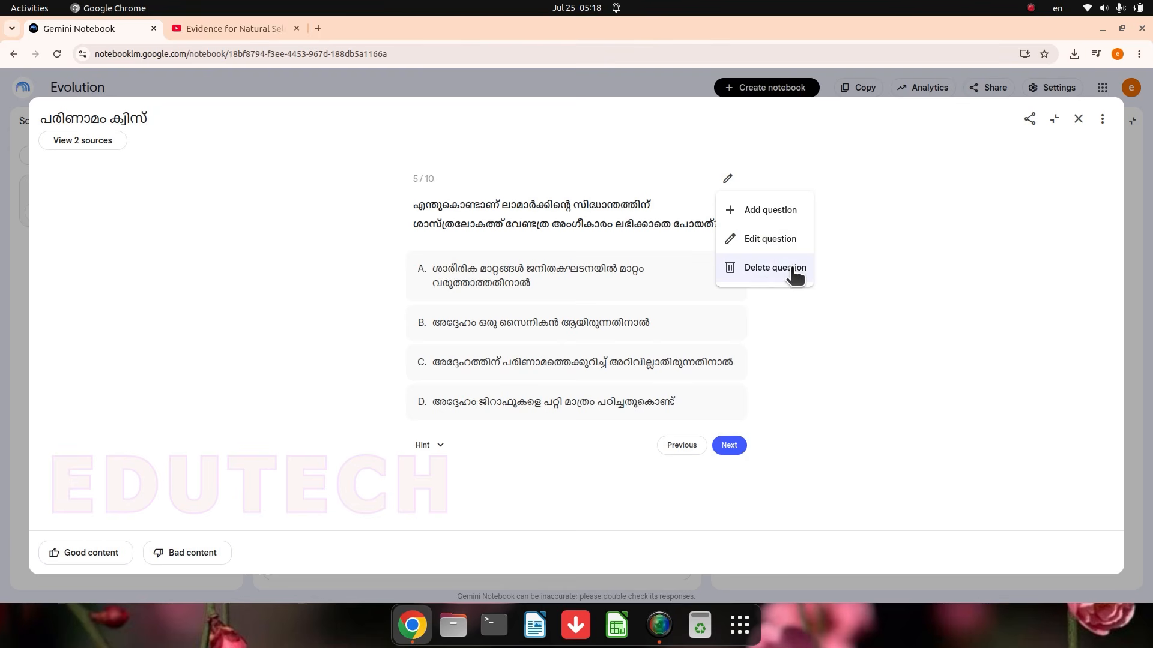
pyautogui.click(755, 182)
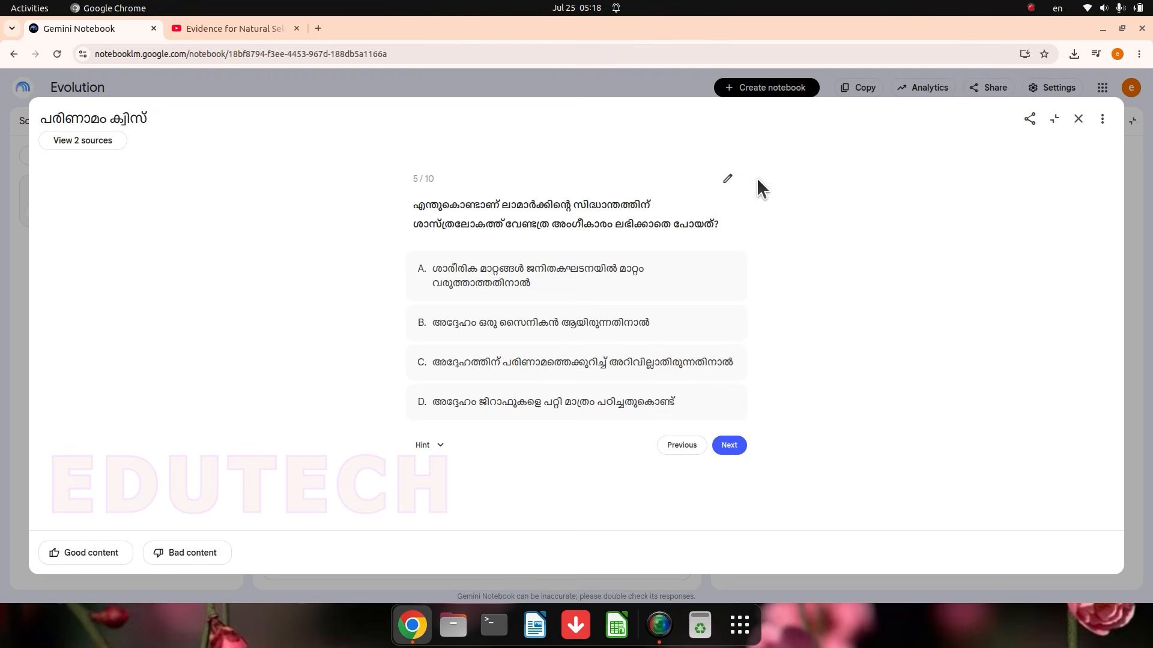
pyautogui.click(1078, 120)
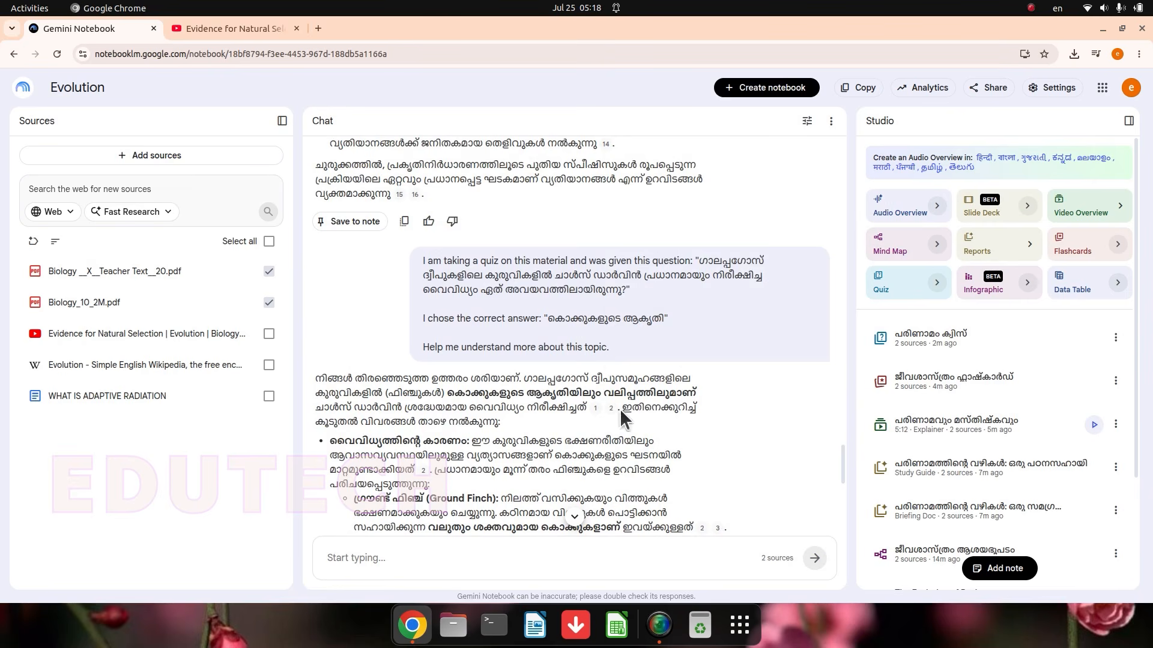
# Step: Save the chat's explanation of the Galápagos finch beak question as a note
pyautogui.scroll(-3, 467, 322)
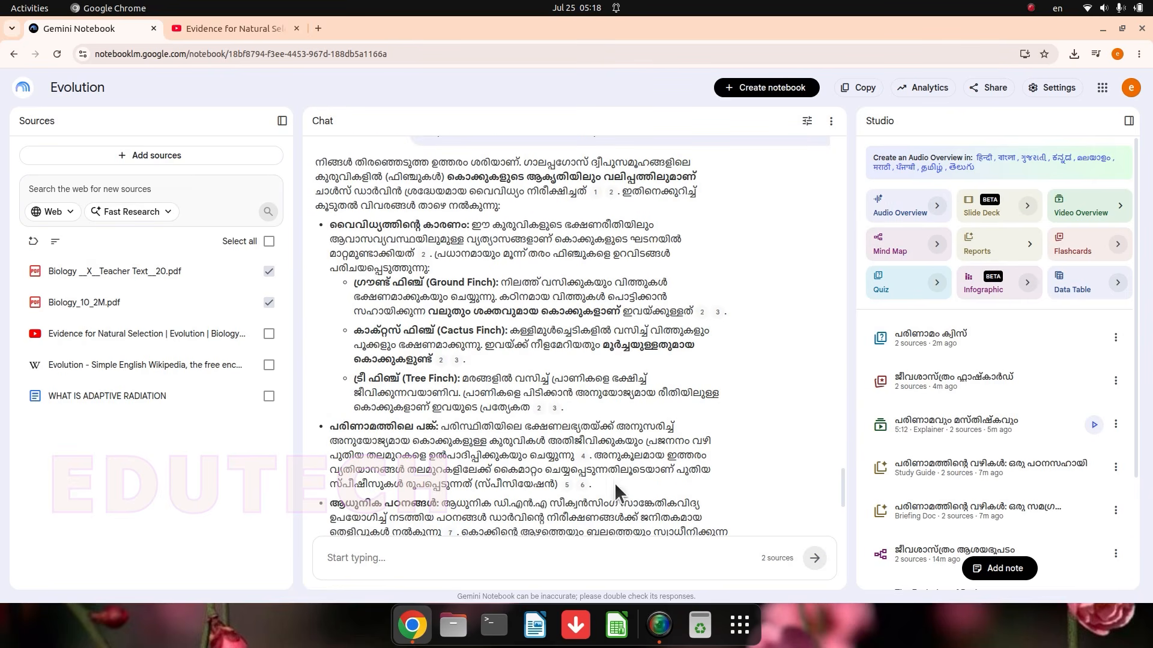
pyautogui.scroll(-2, 526, 486)
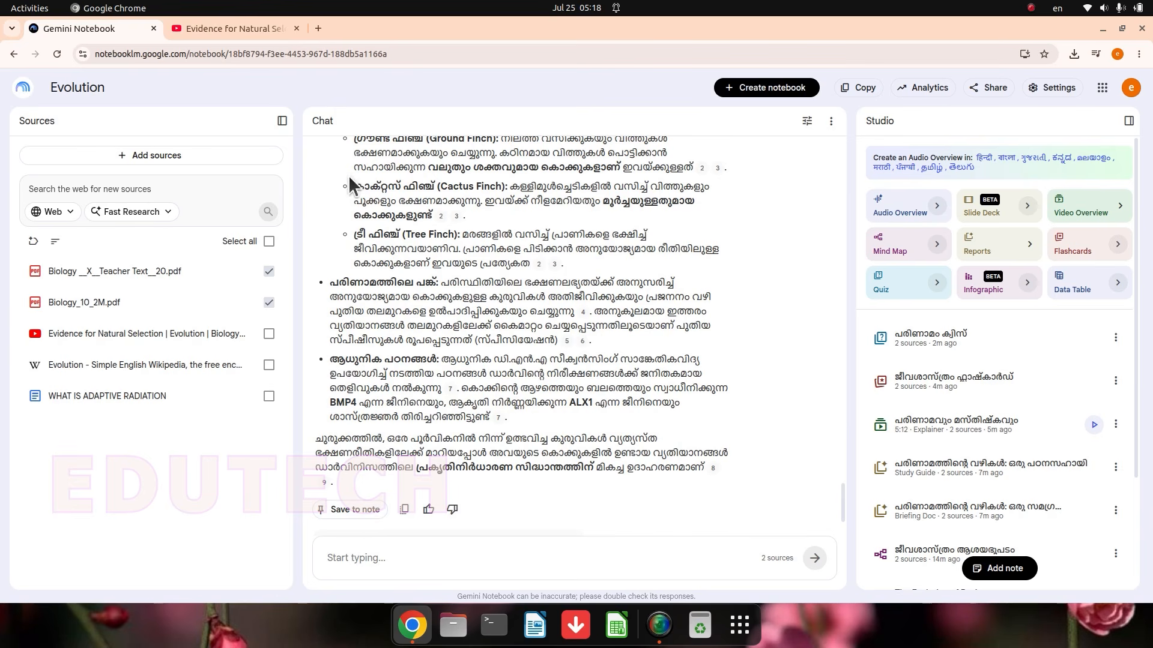
pyautogui.click(360, 518)
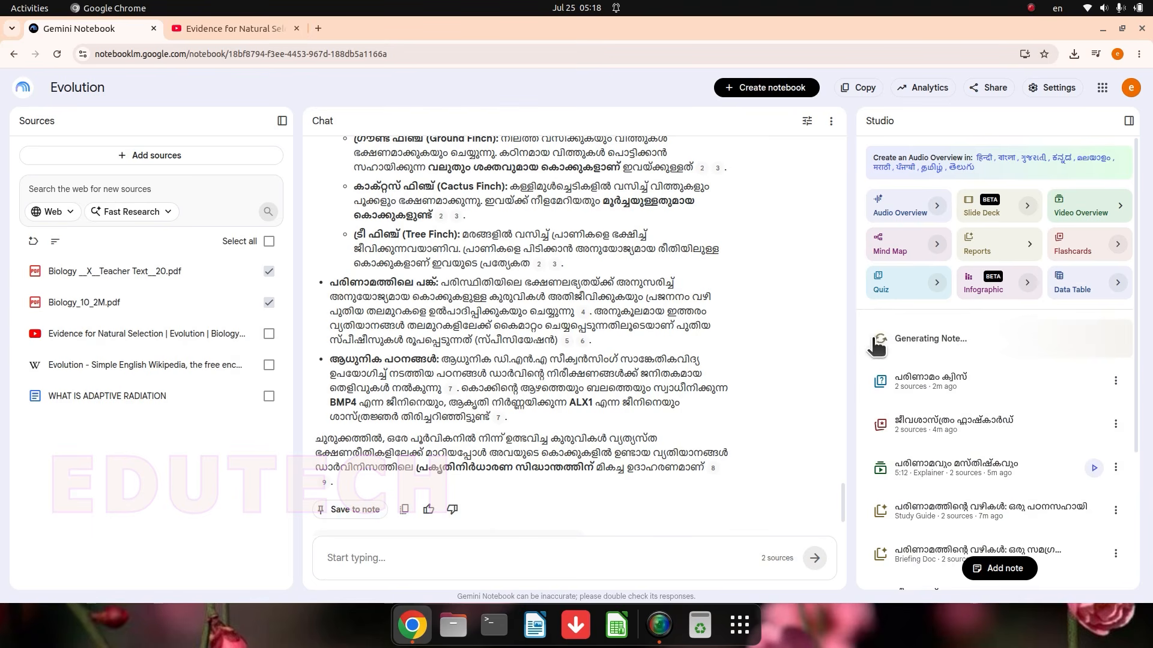
# Step: Open the saved finch note, compare its text with the original chat response, and close it
pyautogui.click(960, 340)
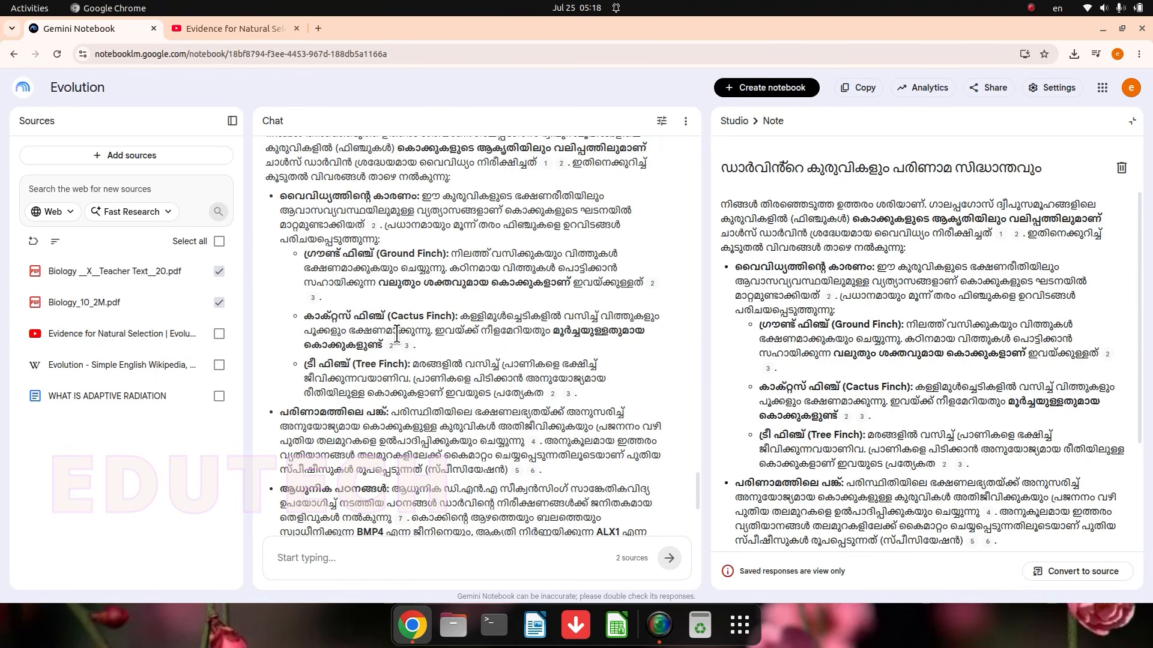
pyautogui.scroll(3, 396, 333)
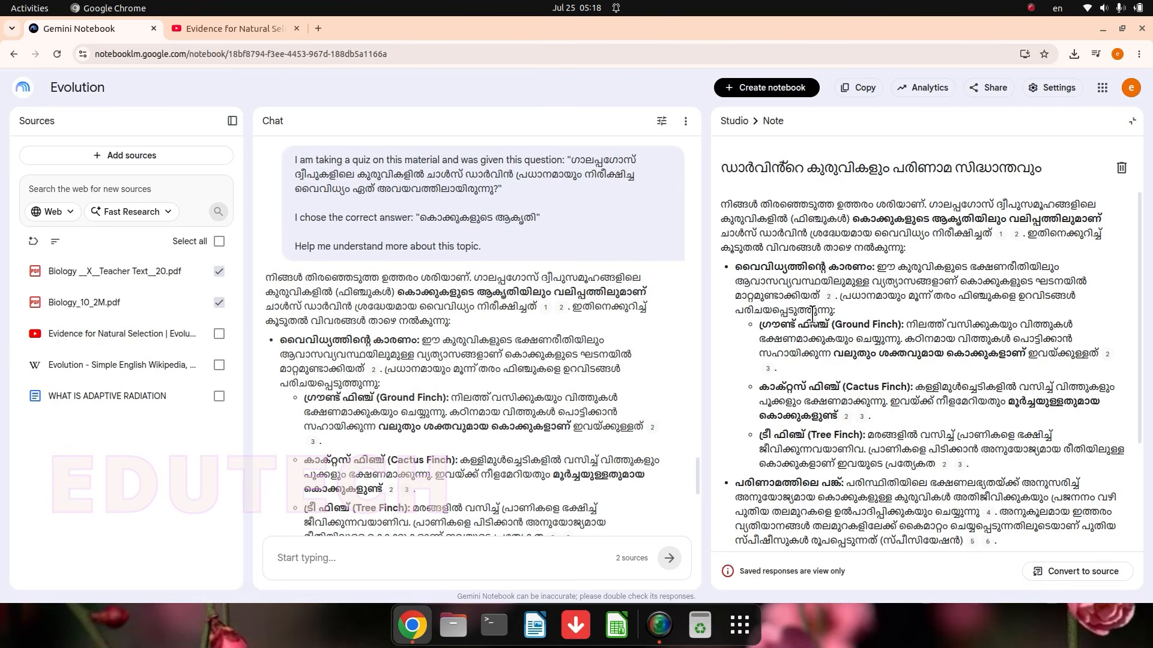
pyautogui.moveTo(268, 275); pyautogui.dragTo(488, 460)
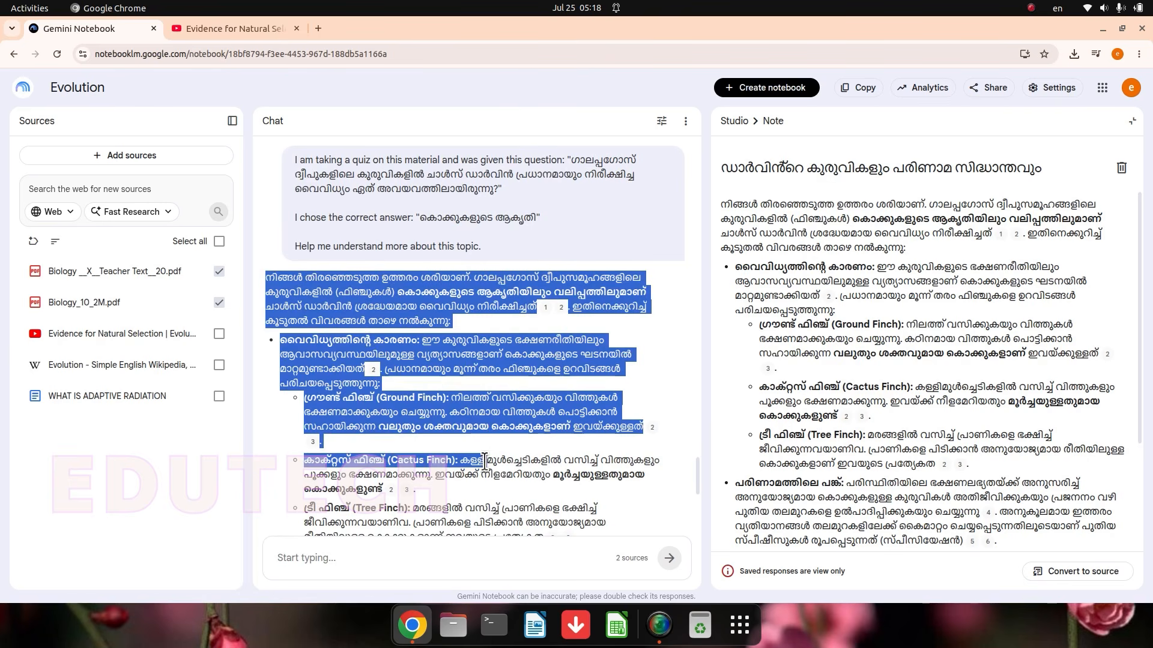
pyautogui.scroll(-5, 493, 457)
pyautogui.click(1038, 309)
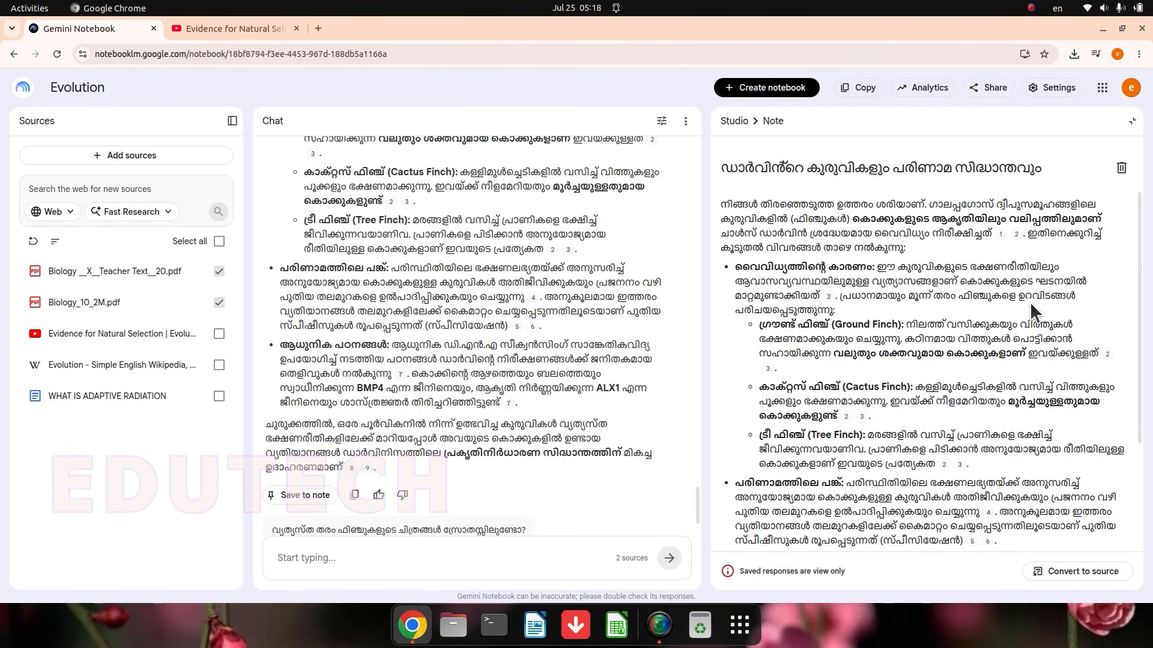
pyautogui.click(1131, 122)
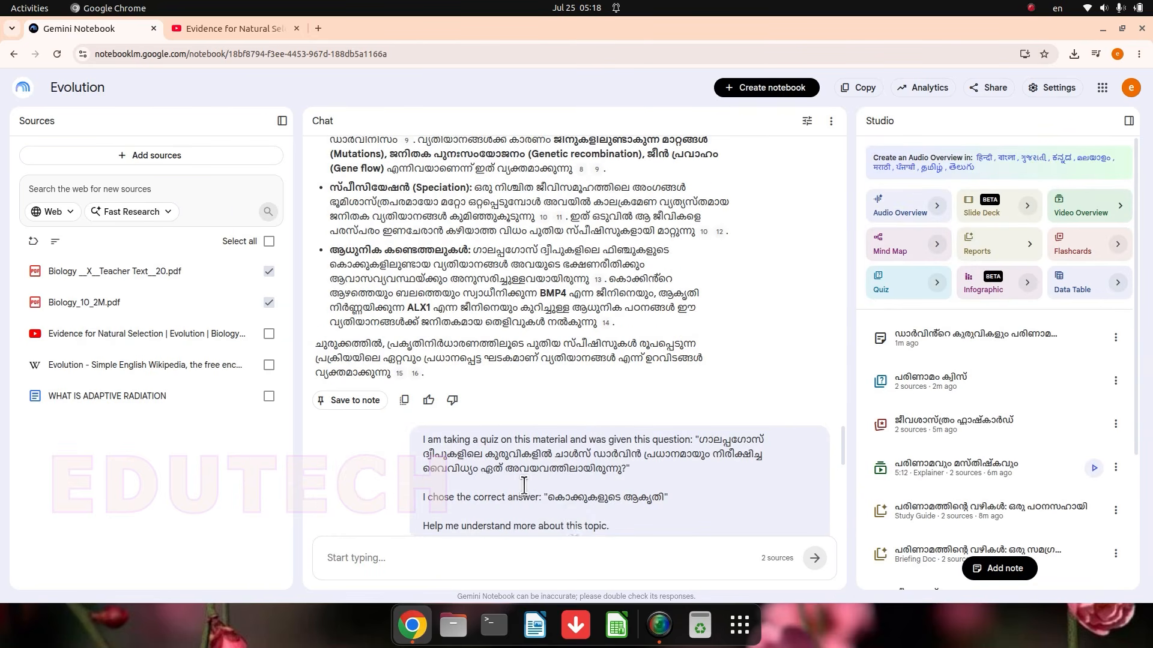
# Step: Create a blank note and paste the opening section of the chat's answer on variations in Darwinism into it as plain text
pyautogui.scroll(4, 588, 419)
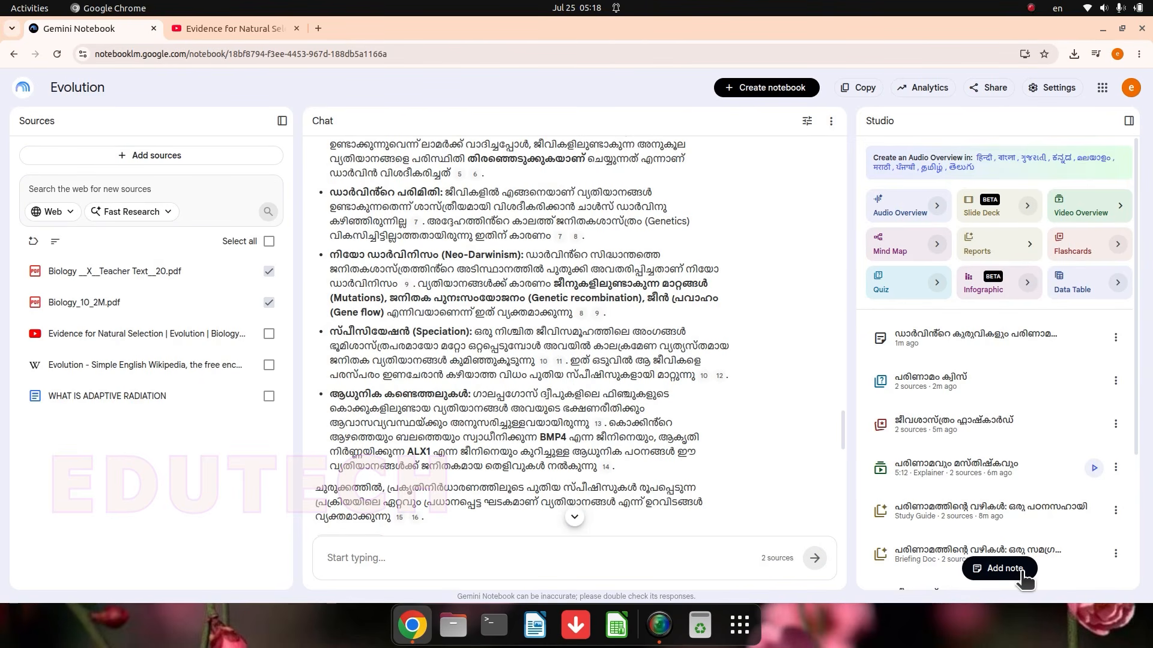
pyautogui.click(1001, 577)
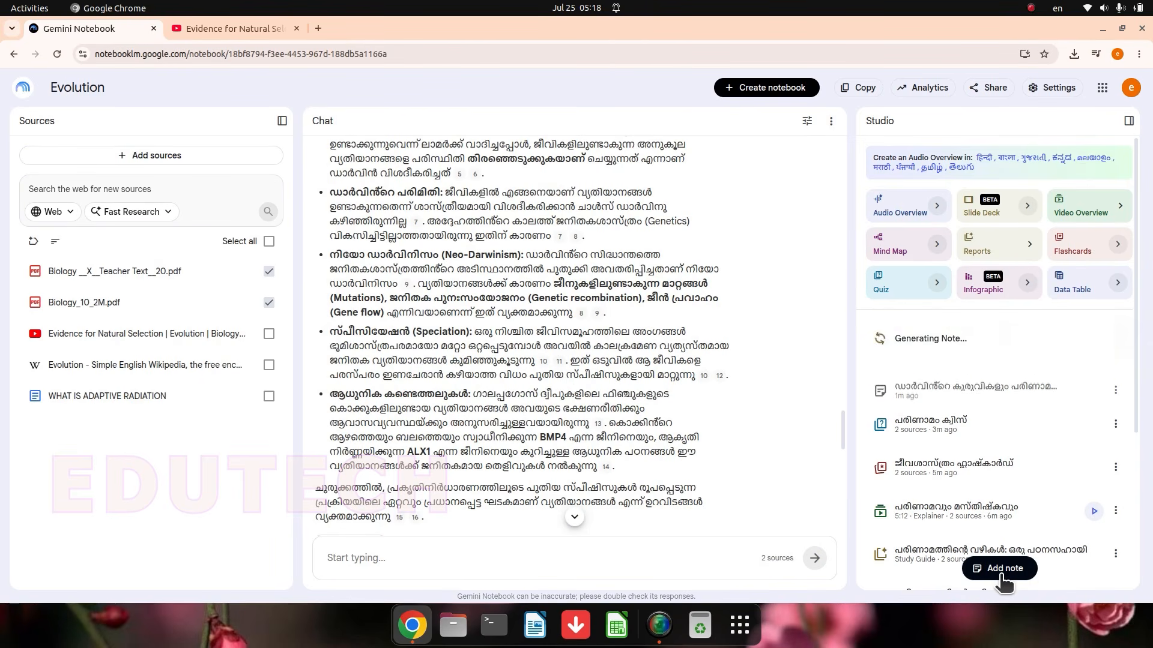
pyautogui.scroll(3, 486, 352)
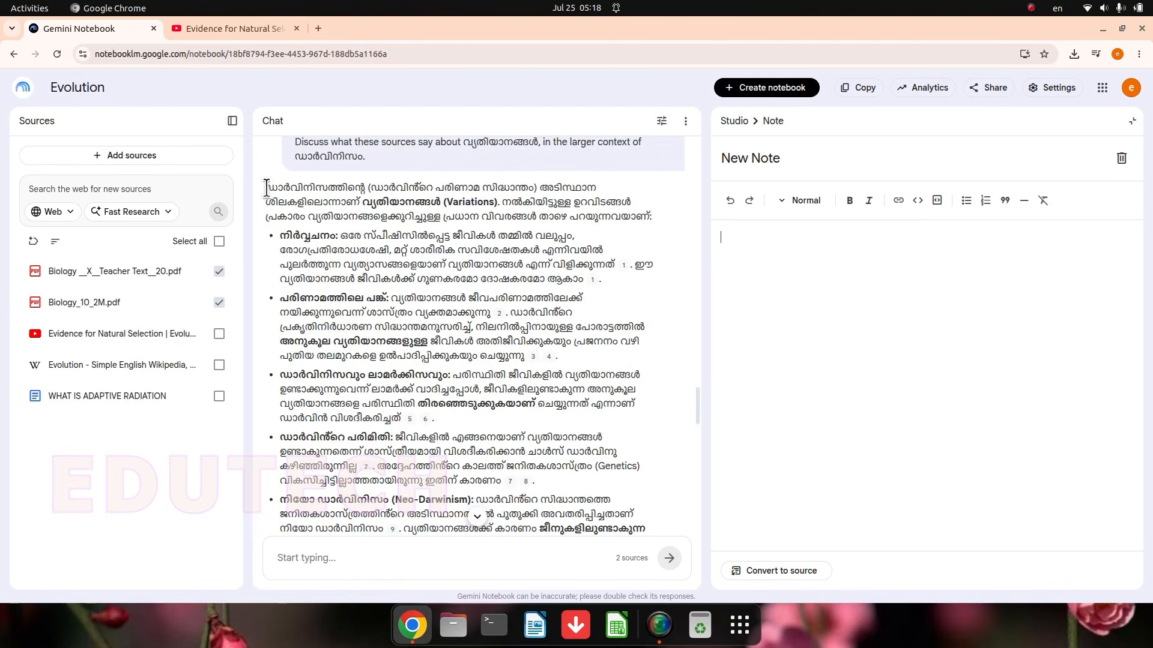
pyautogui.moveTo(266, 188); pyautogui.dragTo(425, 427)
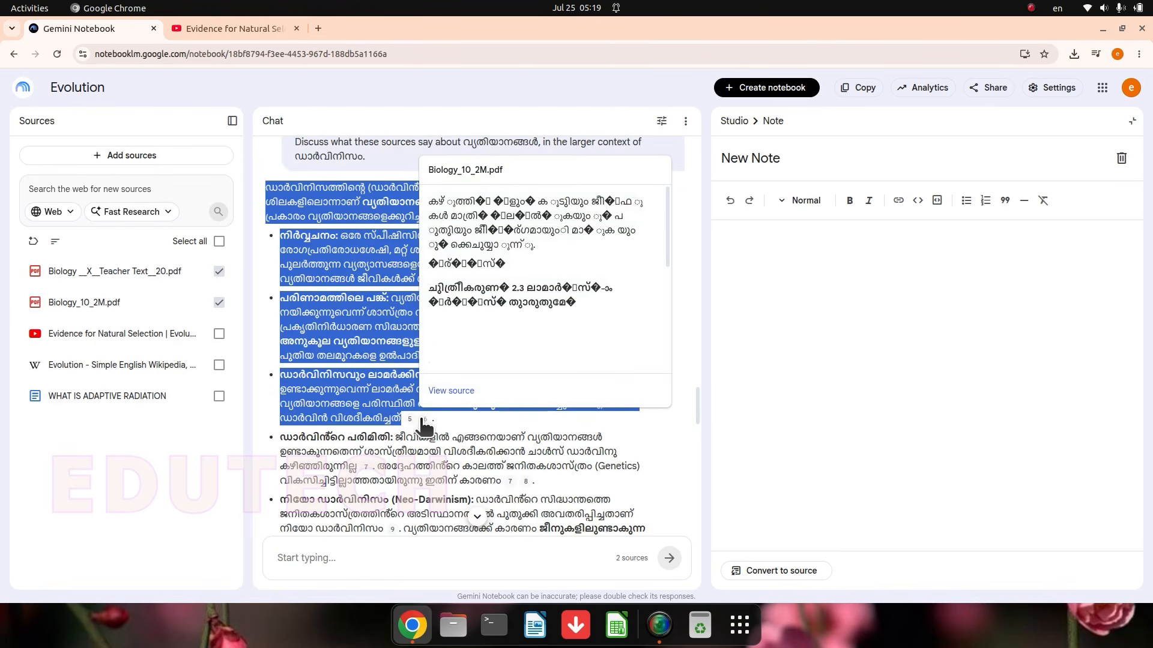
pyautogui.rightClick(351, 391)
pyautogui.click(374, 405)
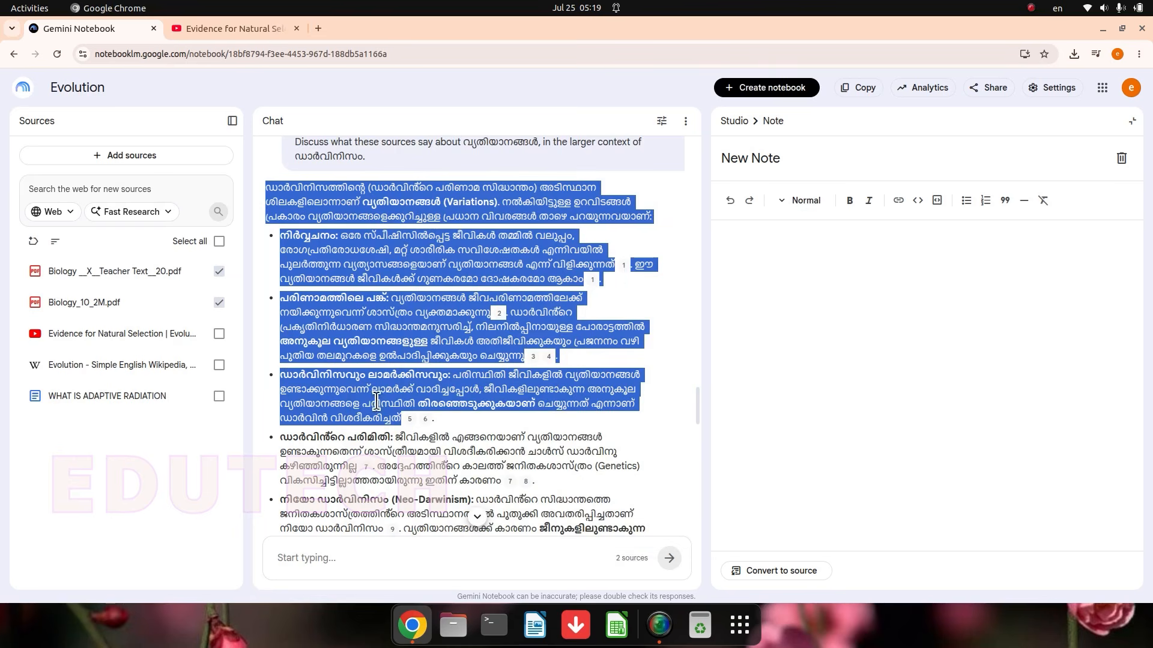
pyautogui.rightClick(791, 246)
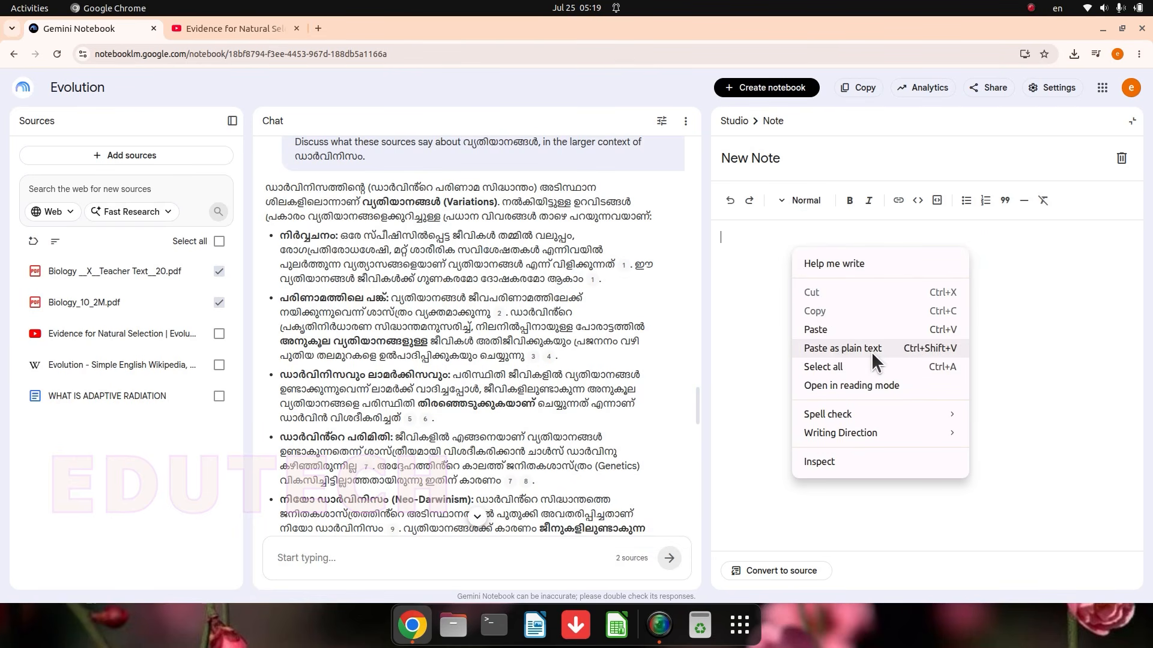
pyautogui.click(909, 352)
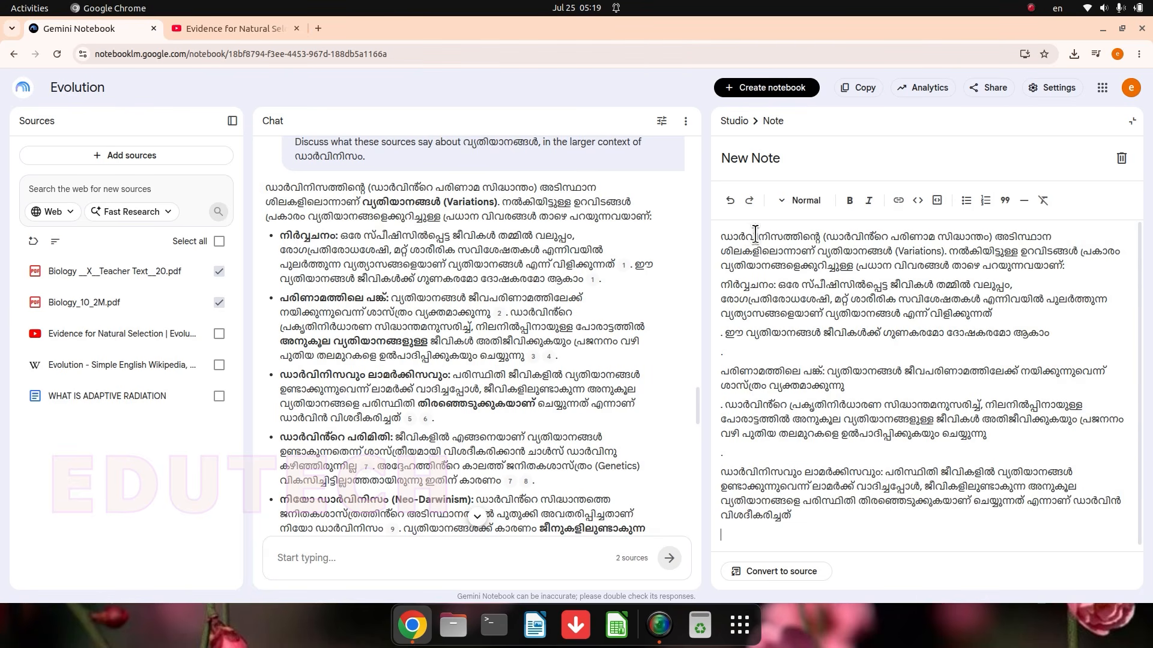
# Step: Title the new note Darwin and close it
pyautogui.moveTo(801, 160); pyautogui.dragTo(608, 149)
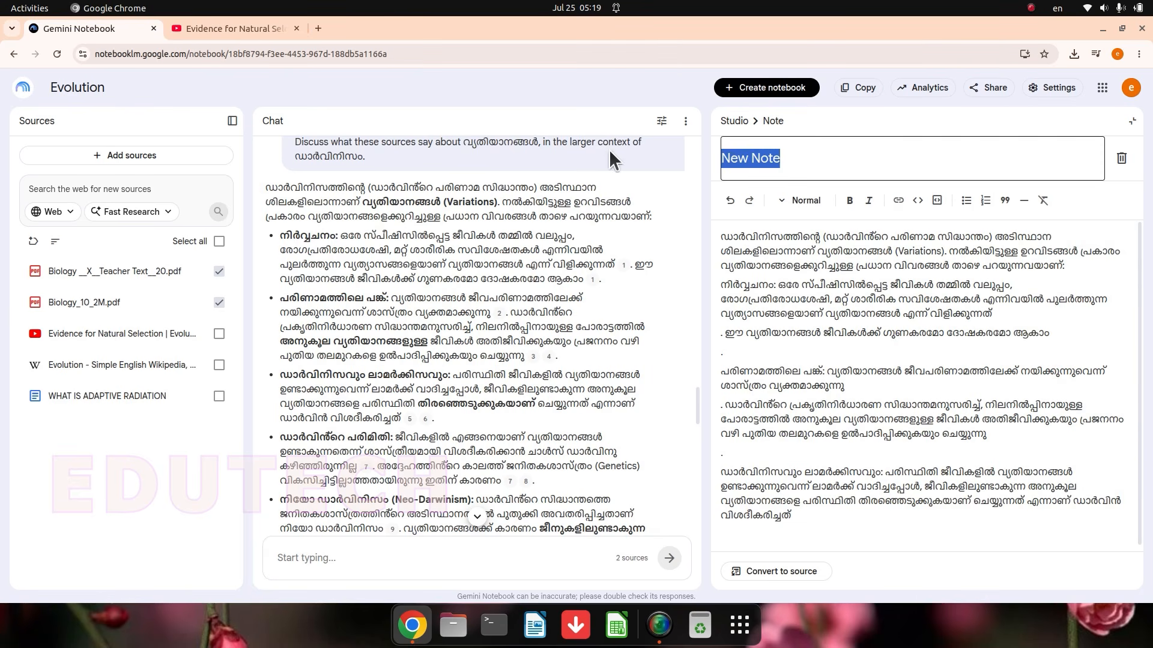
pyautogui.write('D')
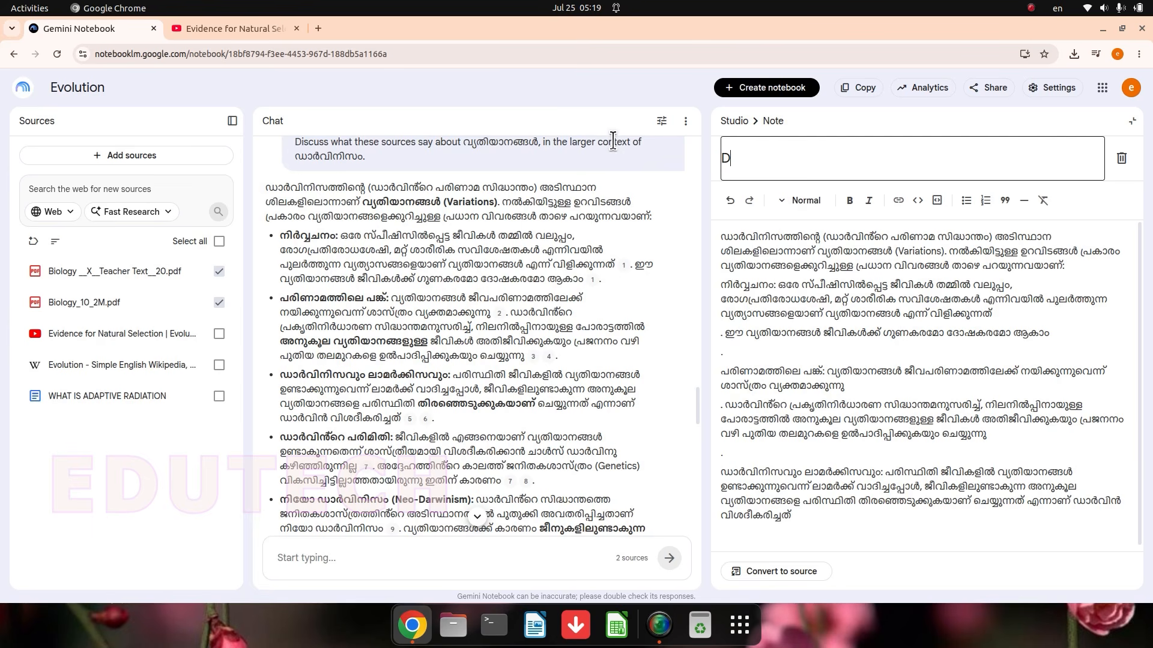
pyautogui.write('arwin')
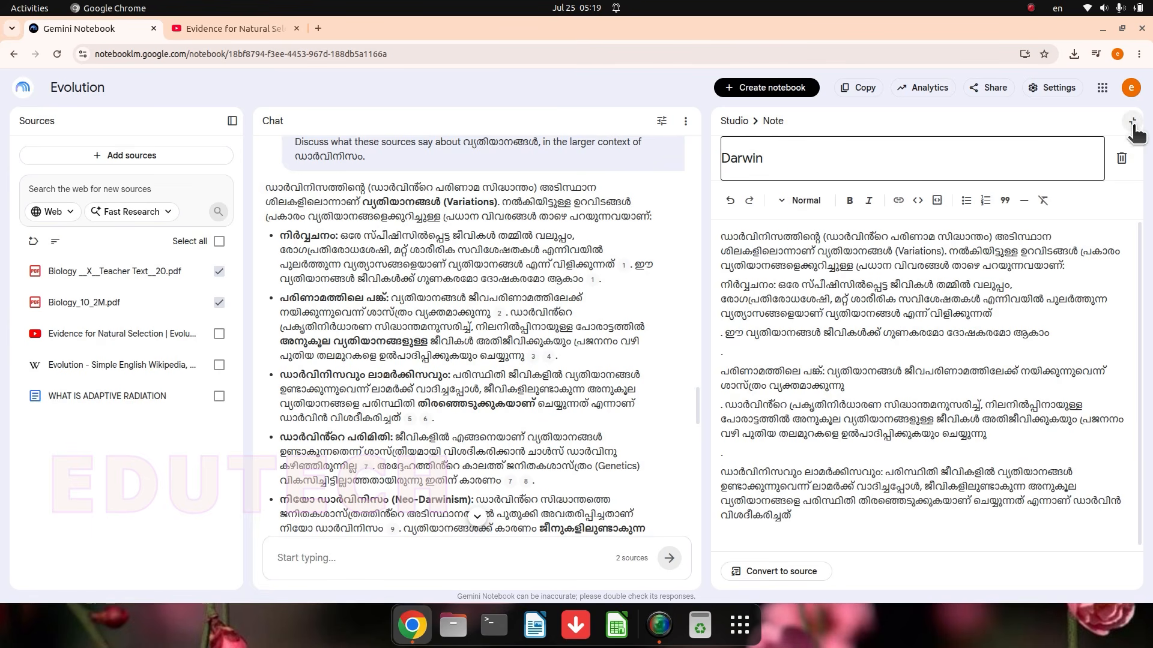
pyautogui.click(1133, 123)
pyautogui.scroll(-5, 481, 373)
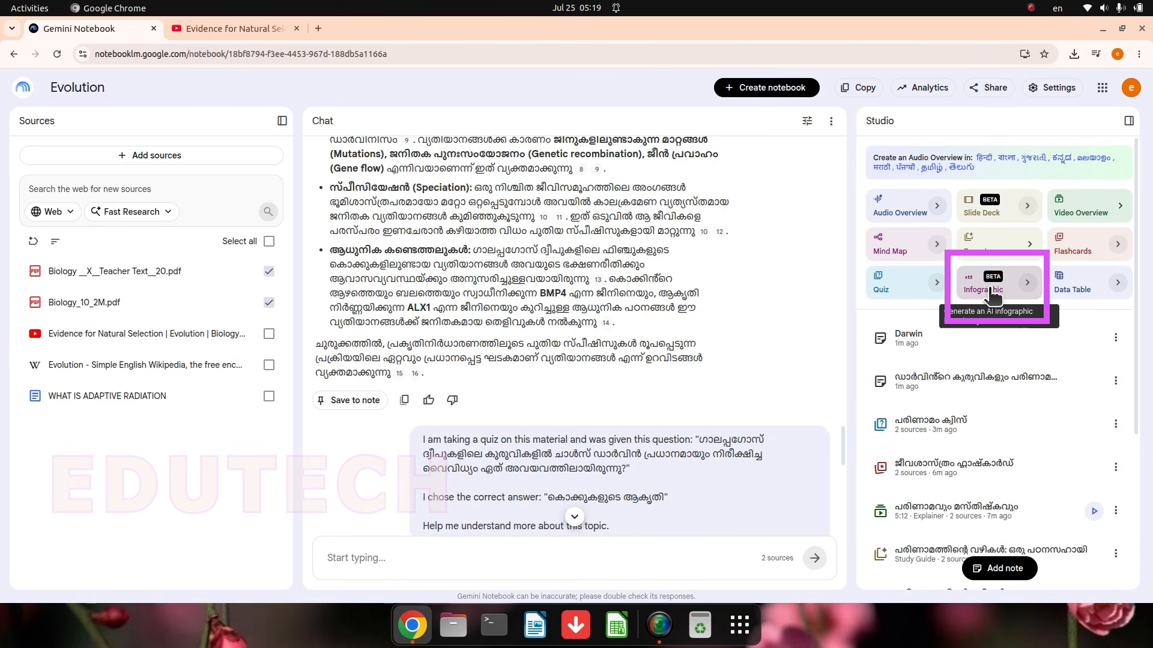
# Step: Generate a Malayalam landscape infographic from the two selected sources in the Clay visual style with Standard detail
pyautogui.click(1027, 284)
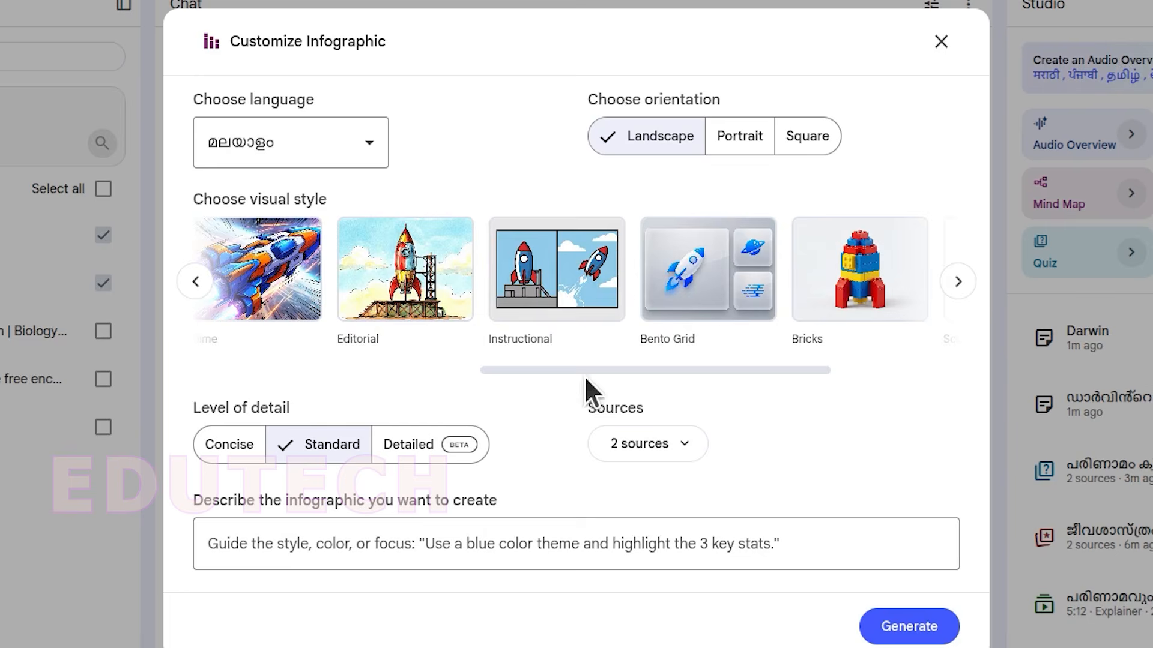
pyautogui.moveTo(585, 375); pyautogui.dragTo(351, 370)
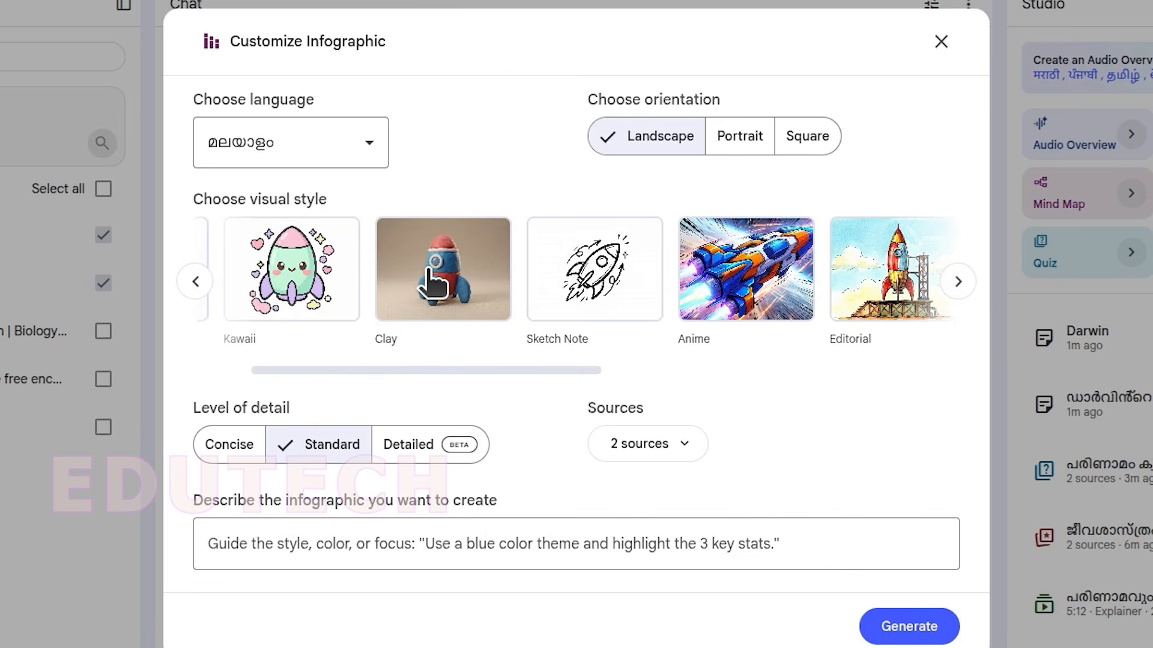
pyautogui.click(435, 282)
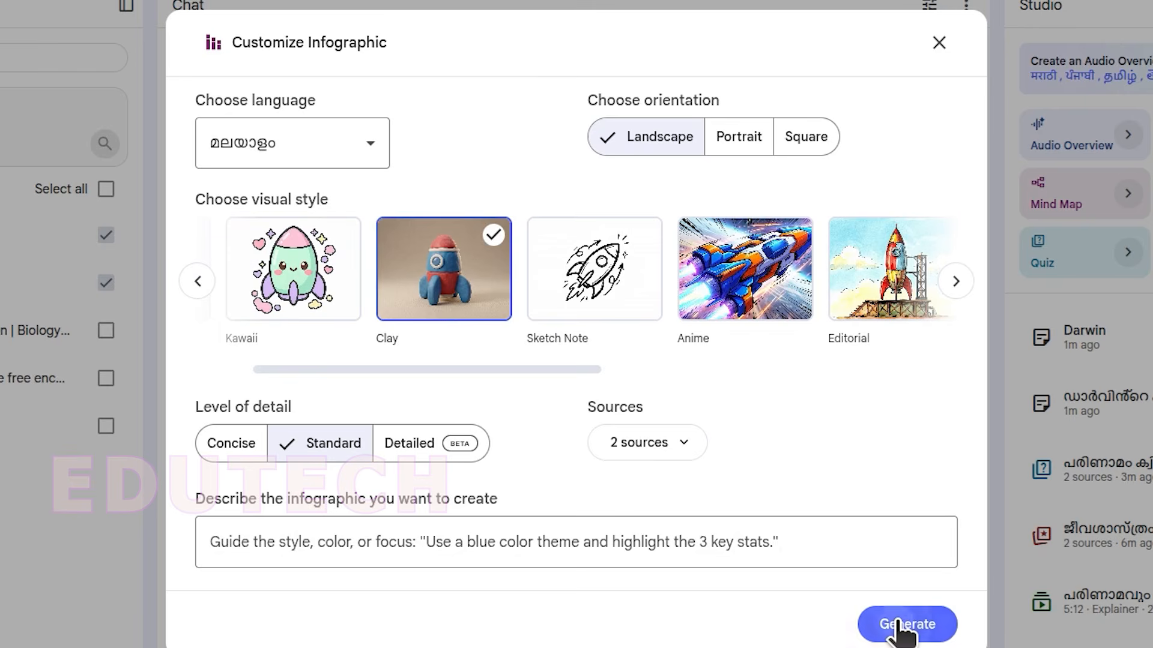
pyautogui.click(898, 627)
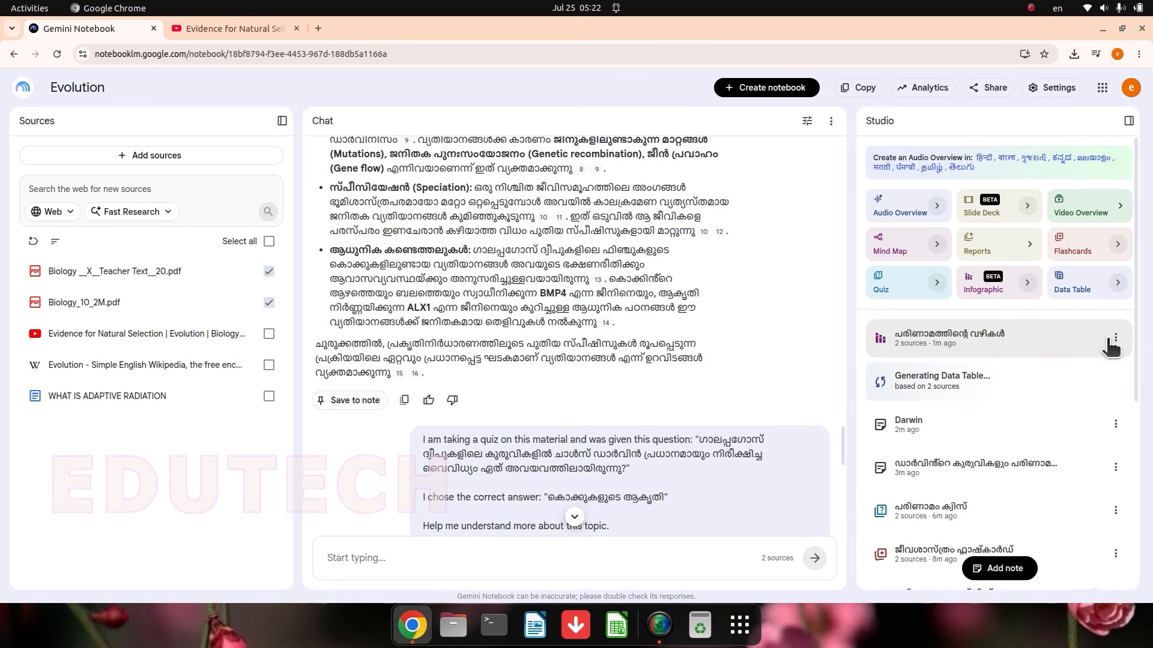
# Step: Open the generated infographic പരിണാമത്തിന്റെ വഴികൾ, download it, and close the viewer
pyautogui.click(971, 344)
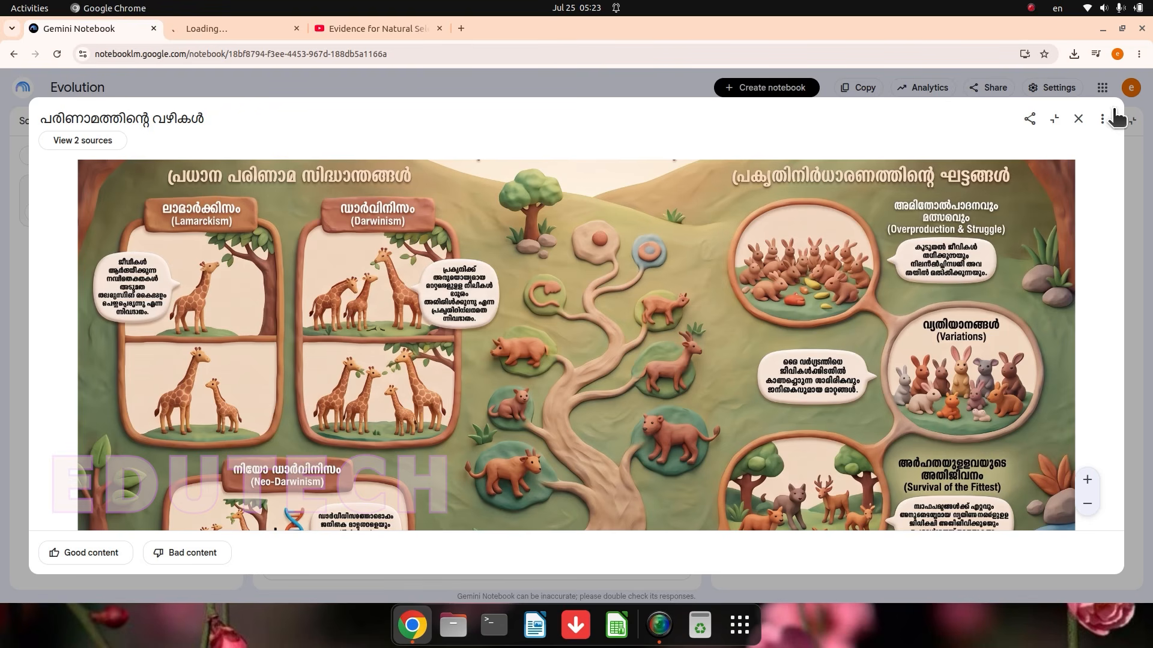
pyautogui.click(1102, 119)
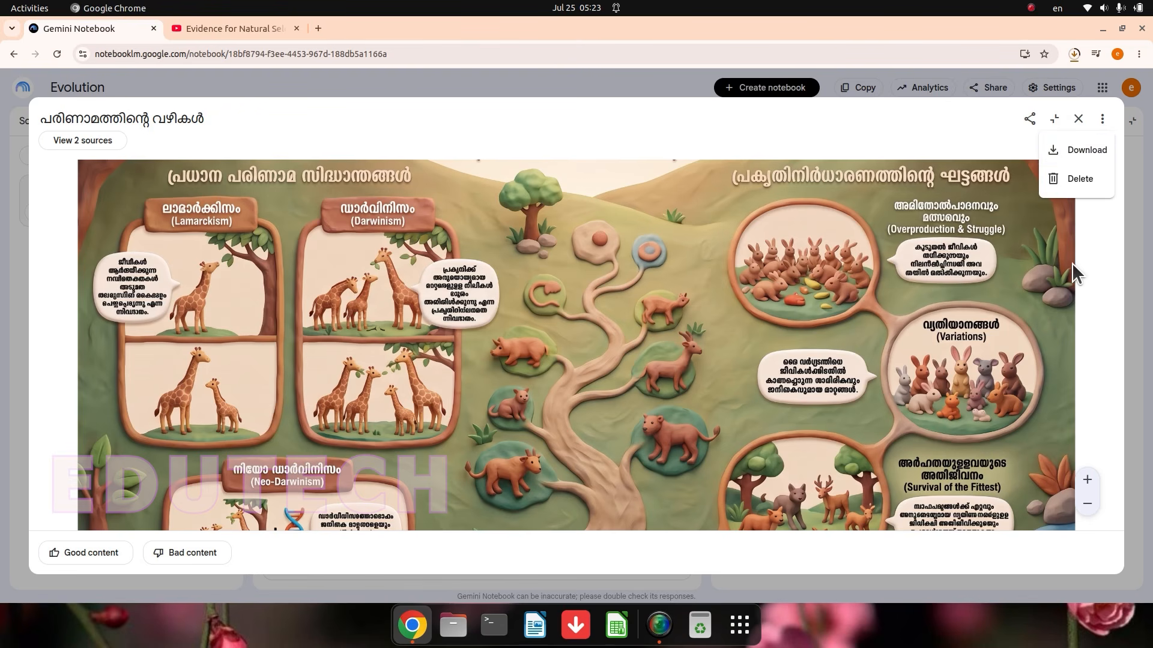
pyautogui.click(1098, 268)
pyautogui.click(1079, 120)
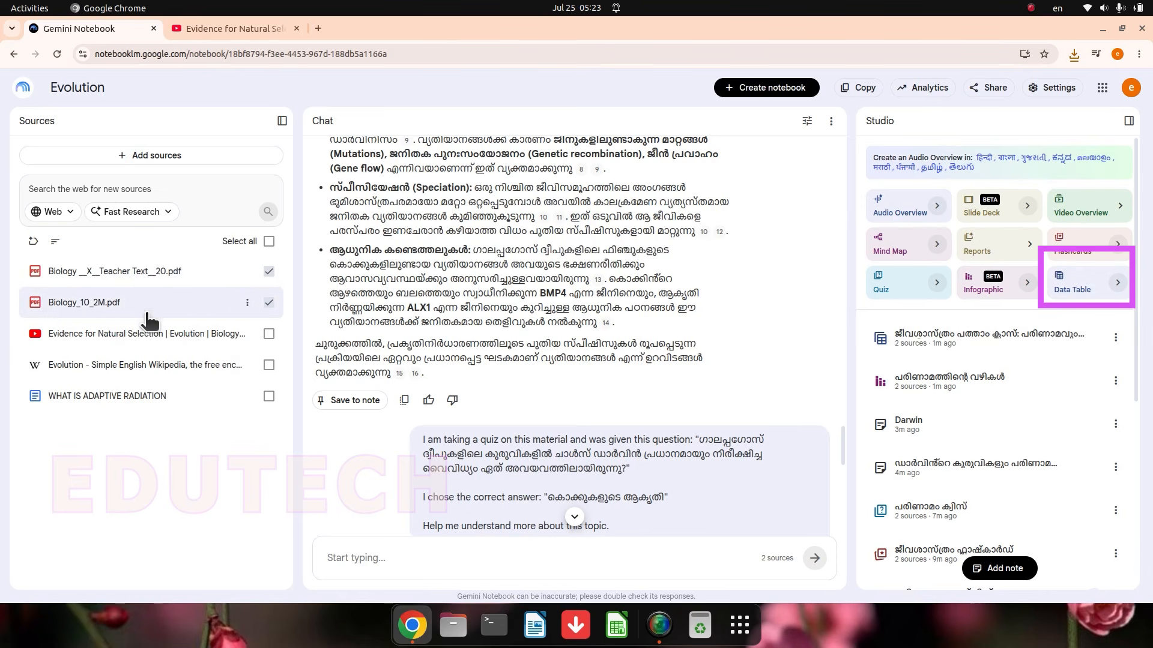
# Step: Include the Evidence for Natural Selection video among the selected sources and generate a Malayalam data table from all three
pyautogui.click(268, 334)
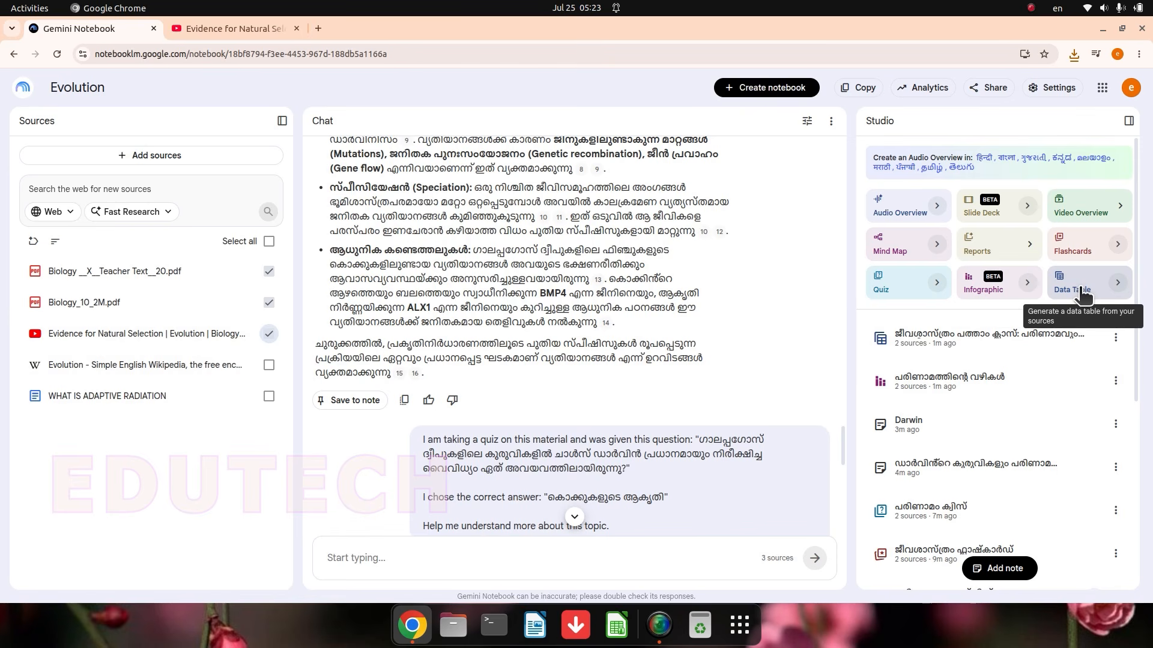
pyautogui.click(1117, 283)
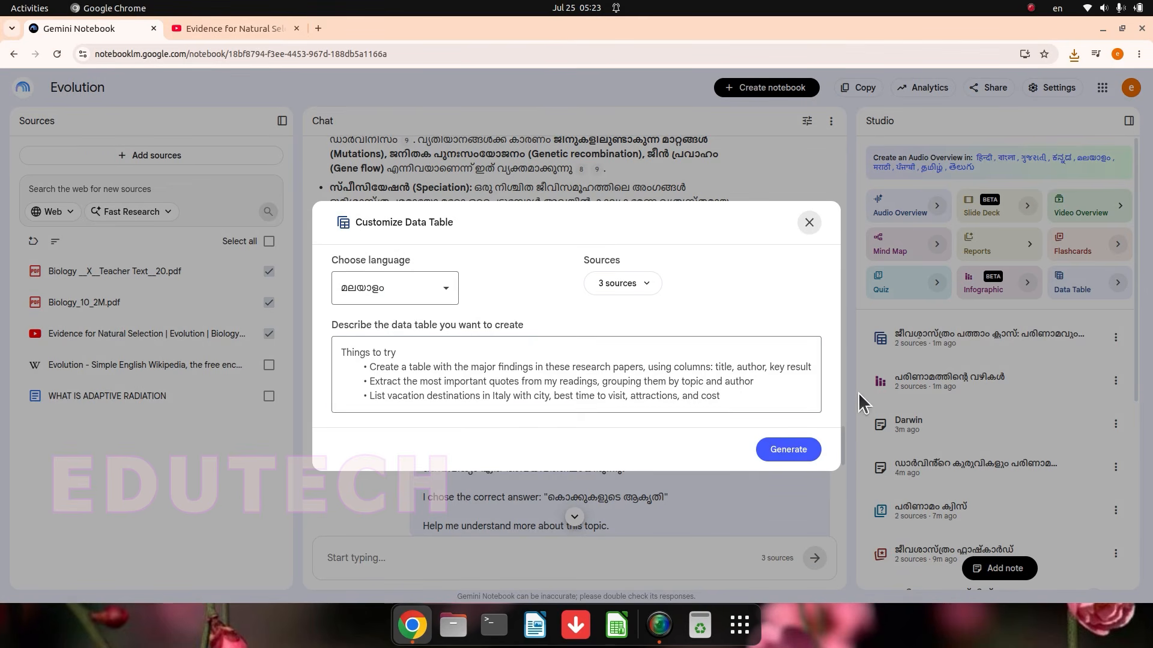
pyautogui.click(712, 391)
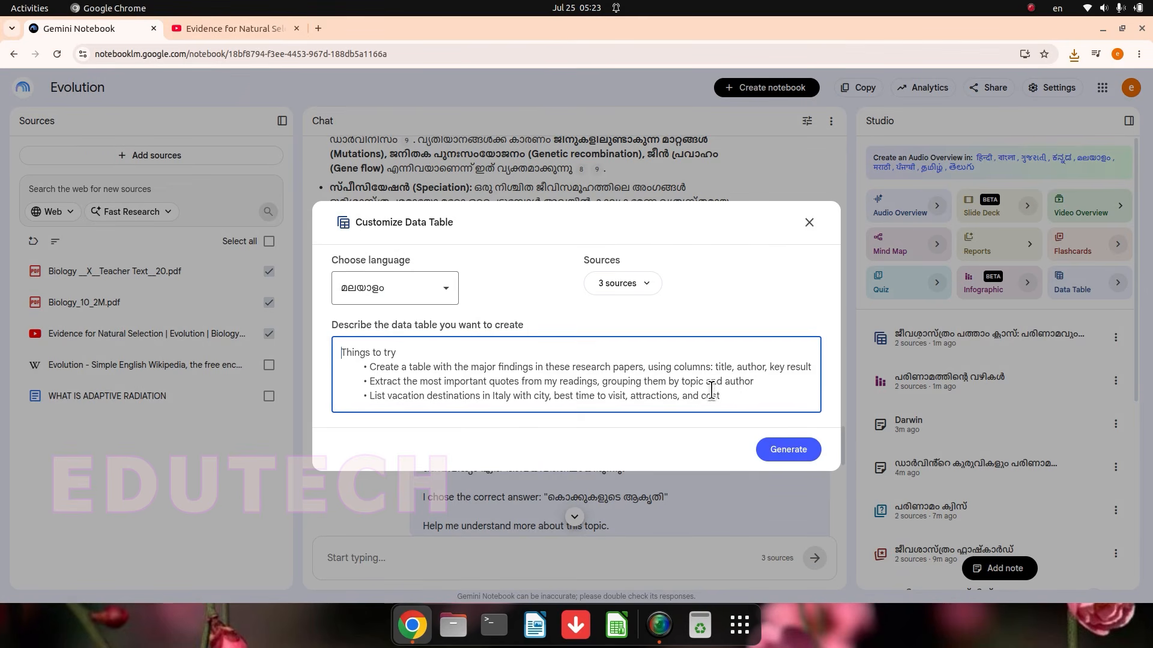
pyautogui.click(801, 457)
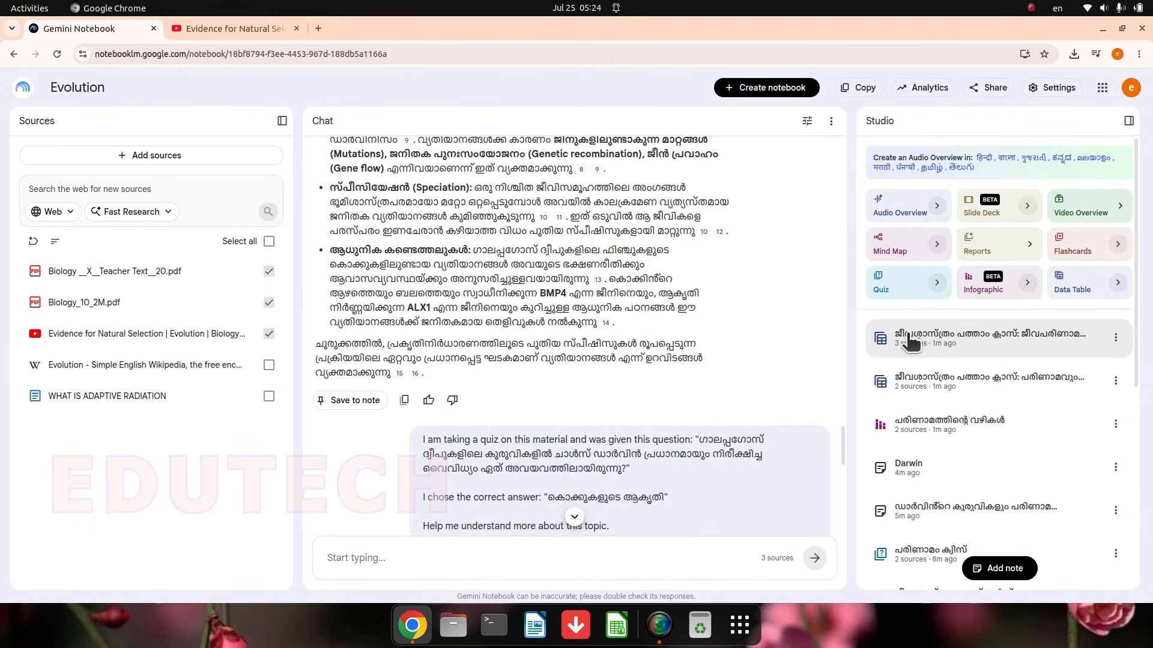
# Step: Export the three-source data table to Google Sheets, widen column B in the exported sheet, and return to the notebook
pyautogui.click(946, 341)
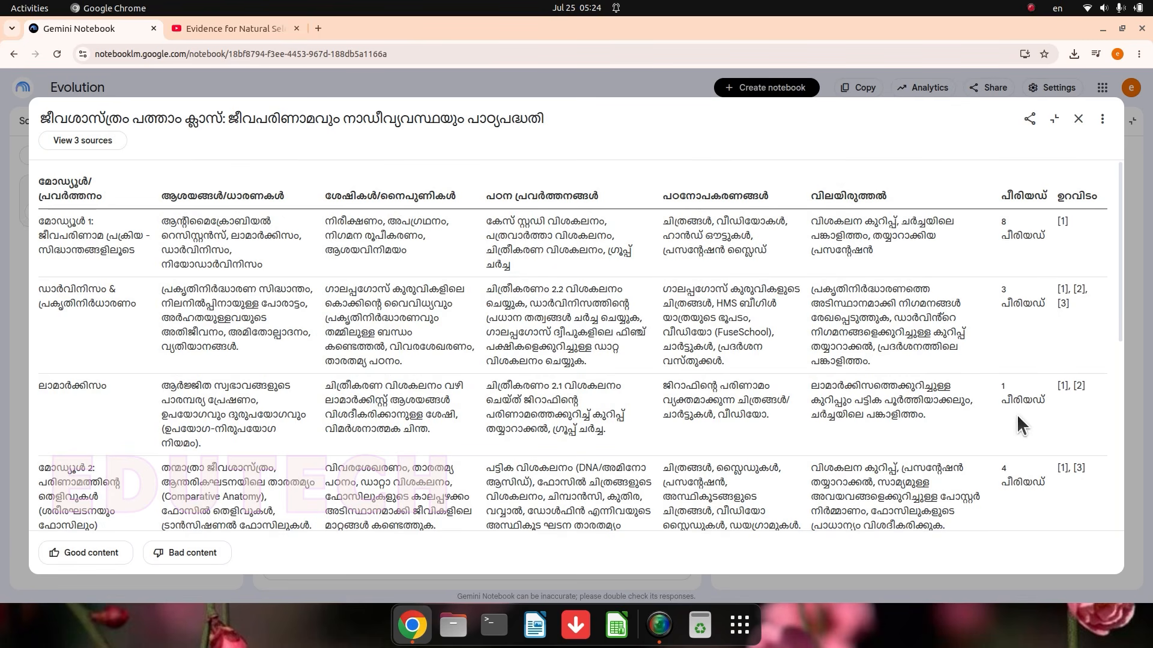
pyautogui.scroll(-10, 753, 226)
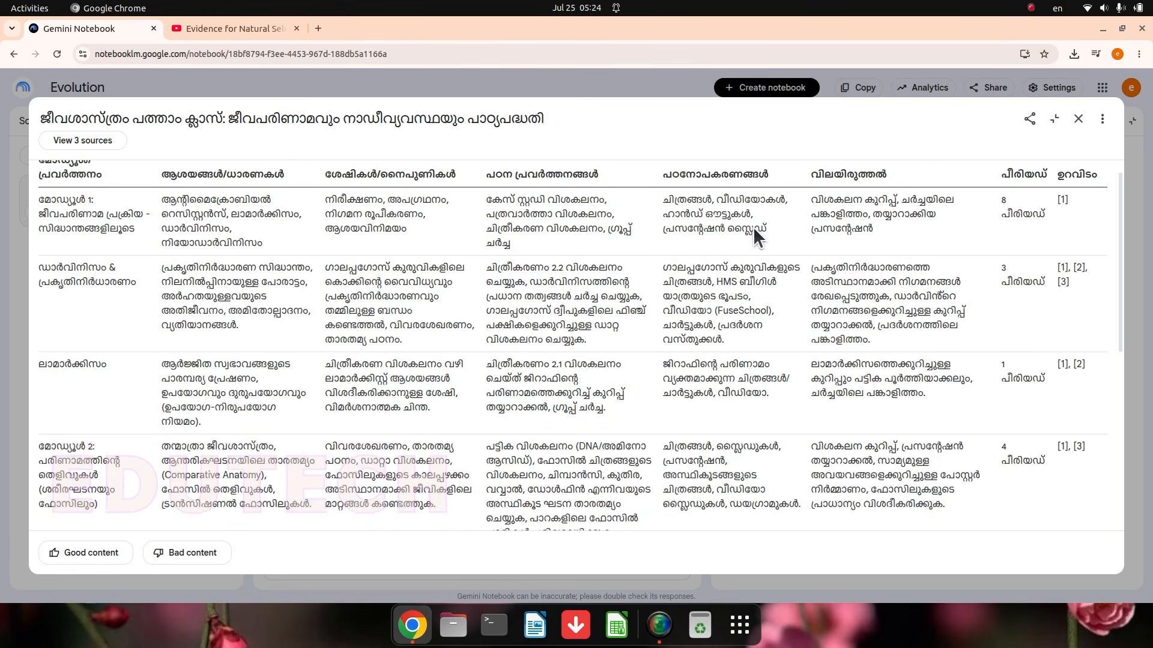
pyautogui.click(1103, 119)
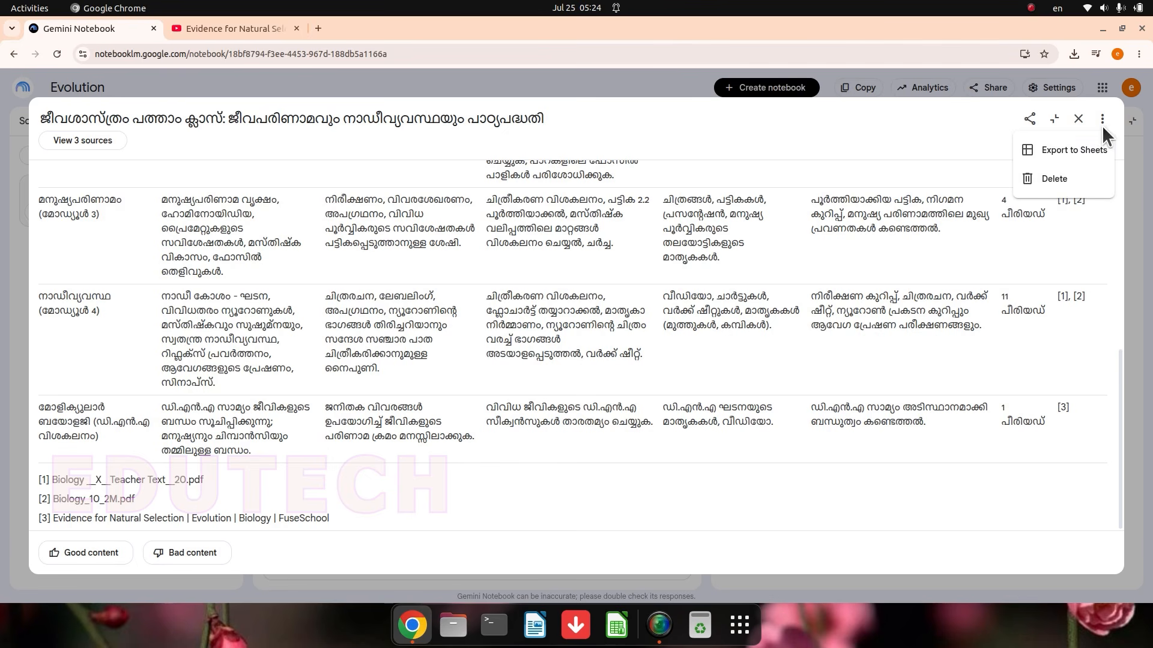
pyautogui.click(1074, 150)
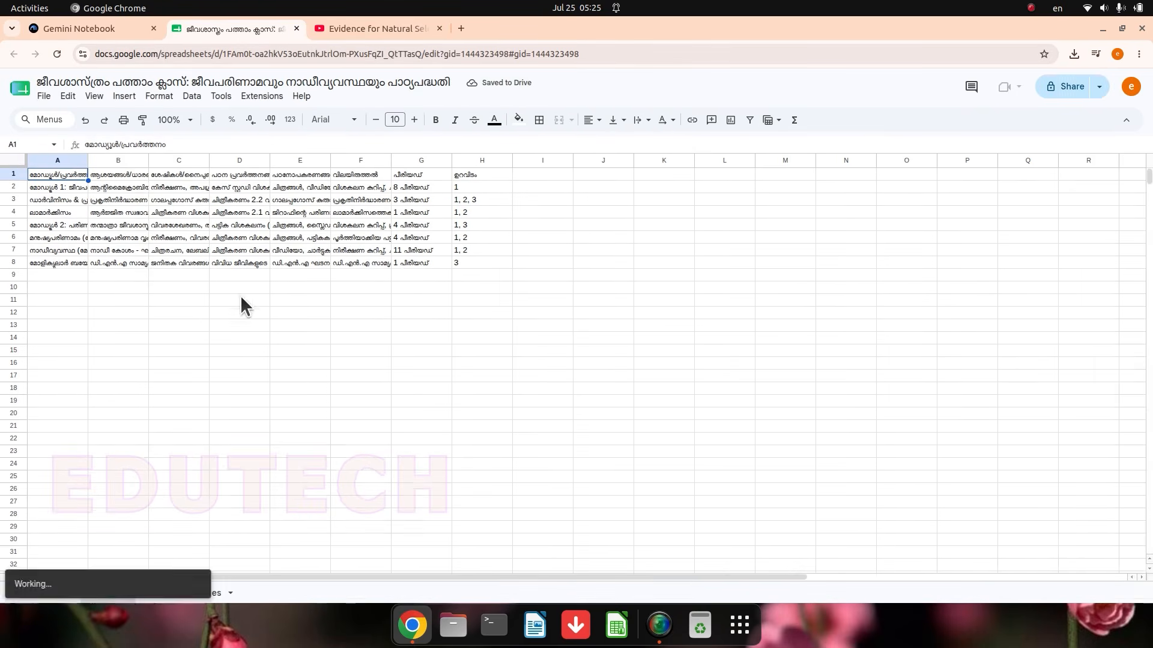
pyautogui.moveTo(236, 160); pyautogui.dragTo(276, 164)
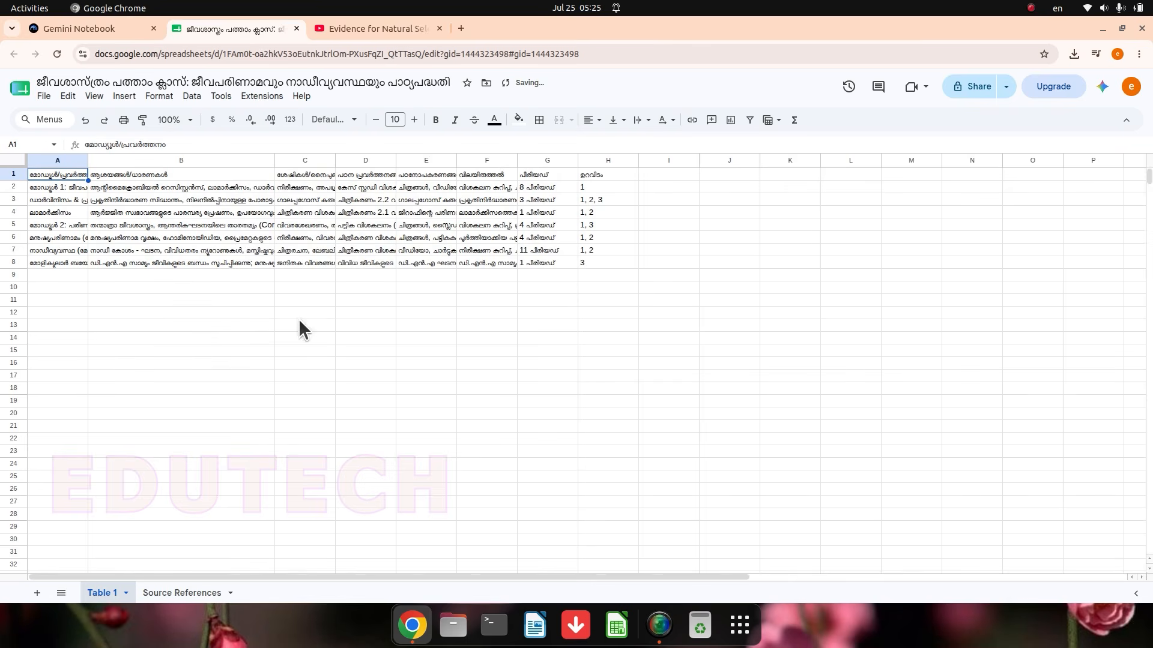
pyautogui.hotkey('ctrl', 'pageup')
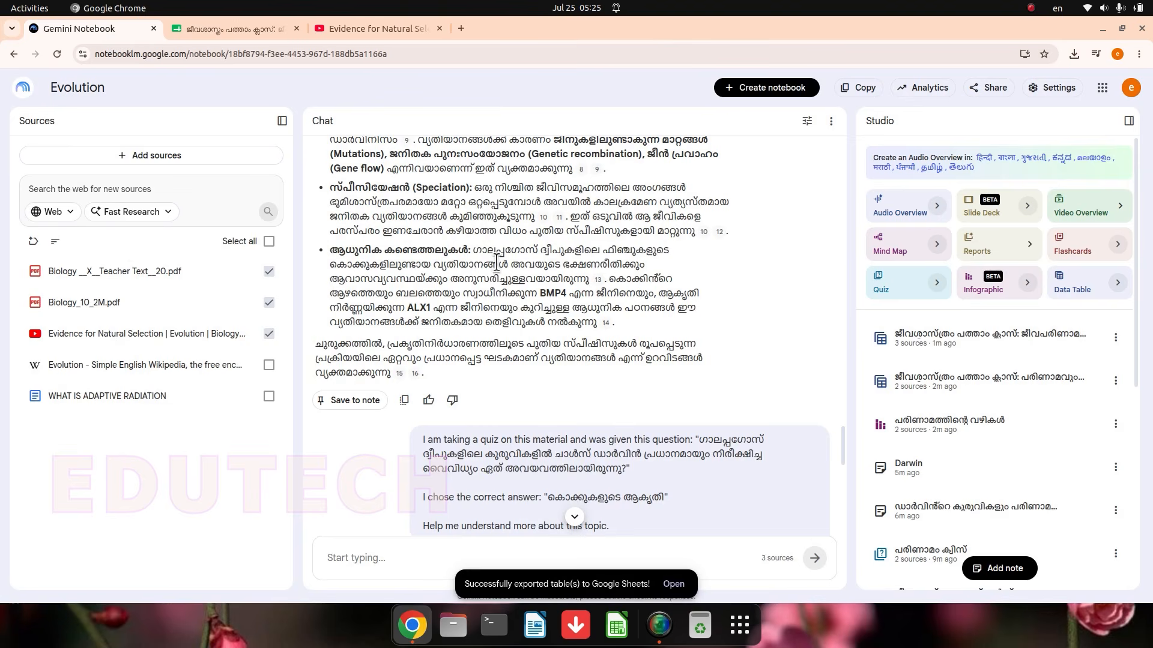
pyautogui.scroll(1, 567, 293)
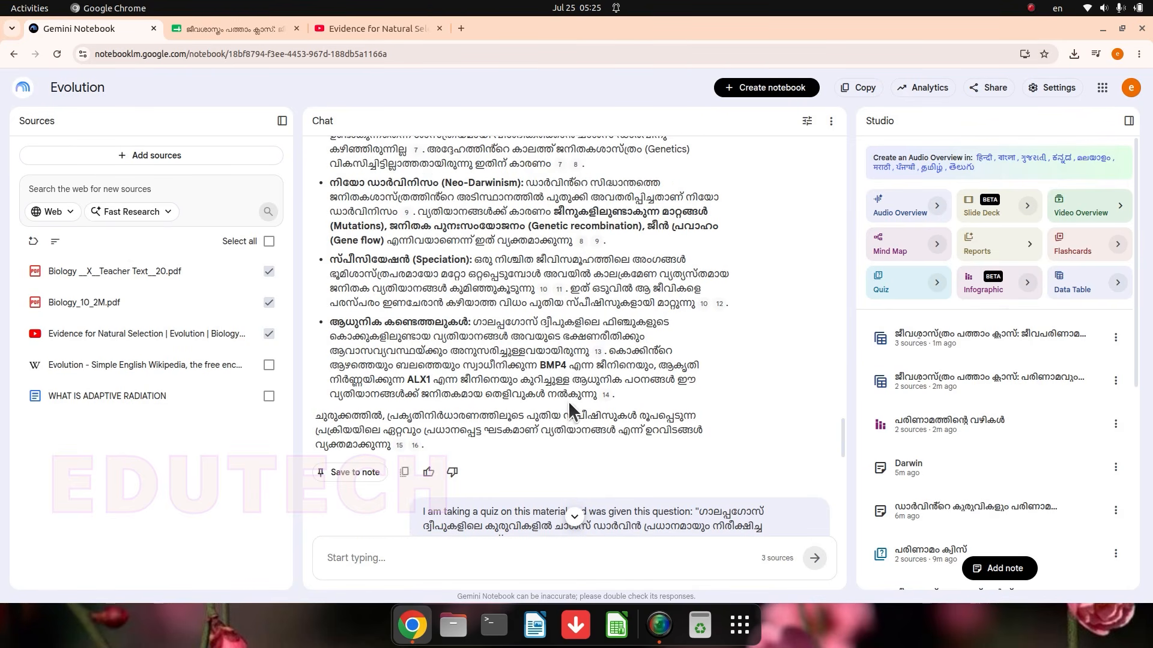
pyautogui.scroll(10, 570, 411)
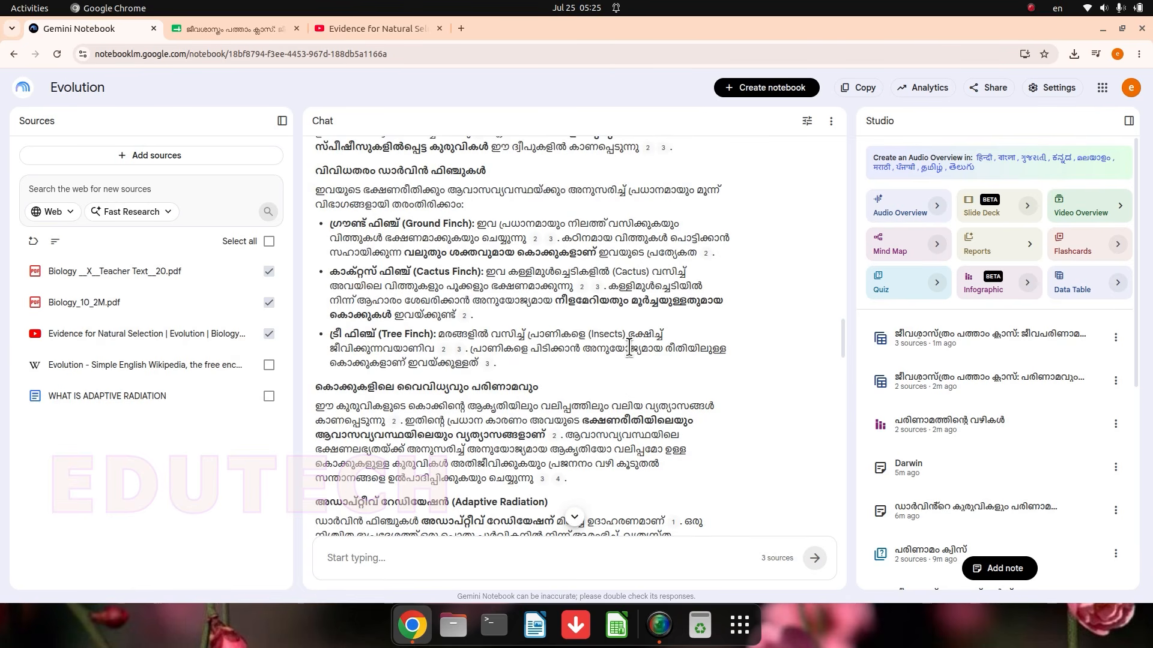
pyautogui.scroll(2, 571, 378)
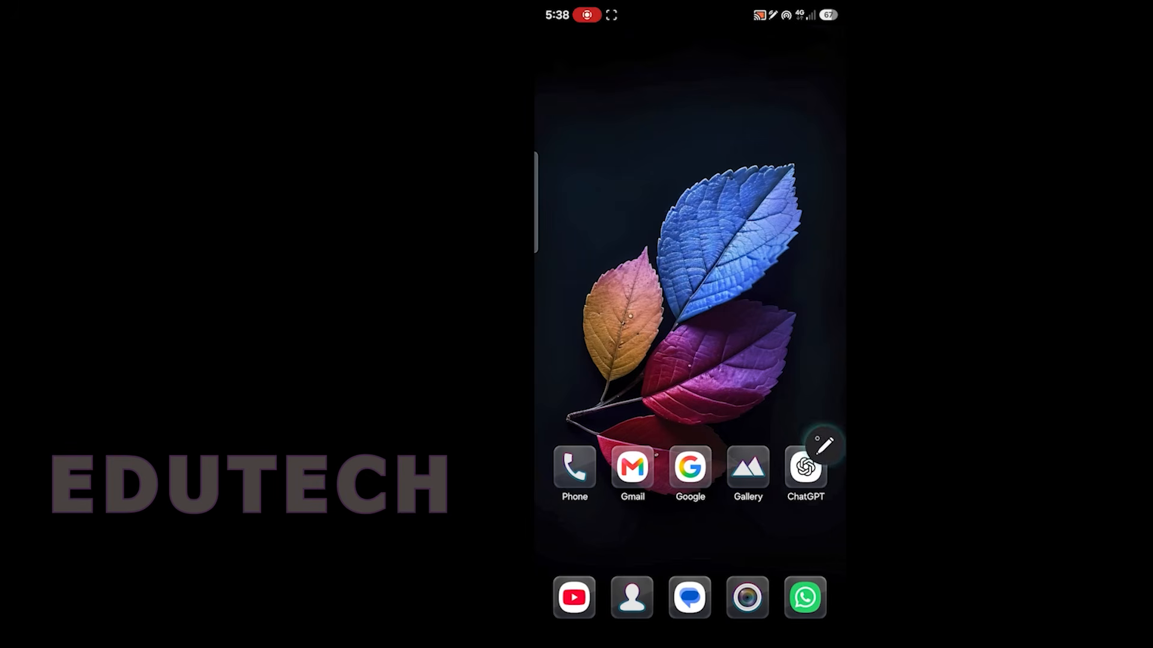
# Step: Launch the Notebook app on the phone and open the source list of the Evolution notebook
pyautogui.moveTo(839, 526); pyautogui.dragTo(834, 336)
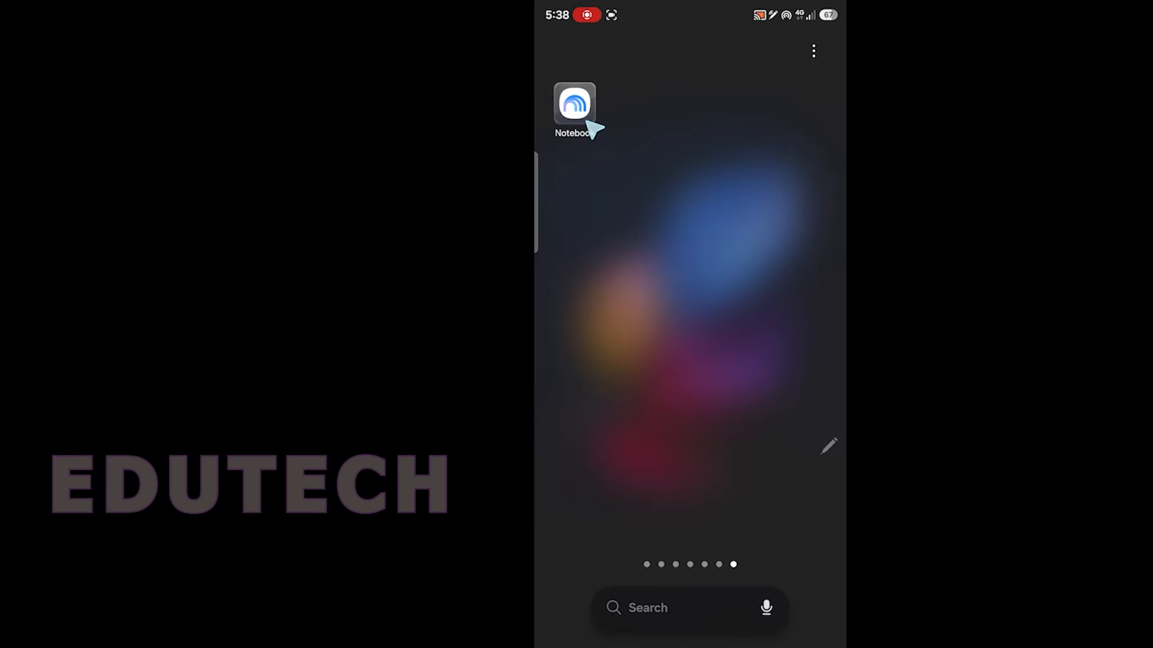
pyautogui.click(574, 103)
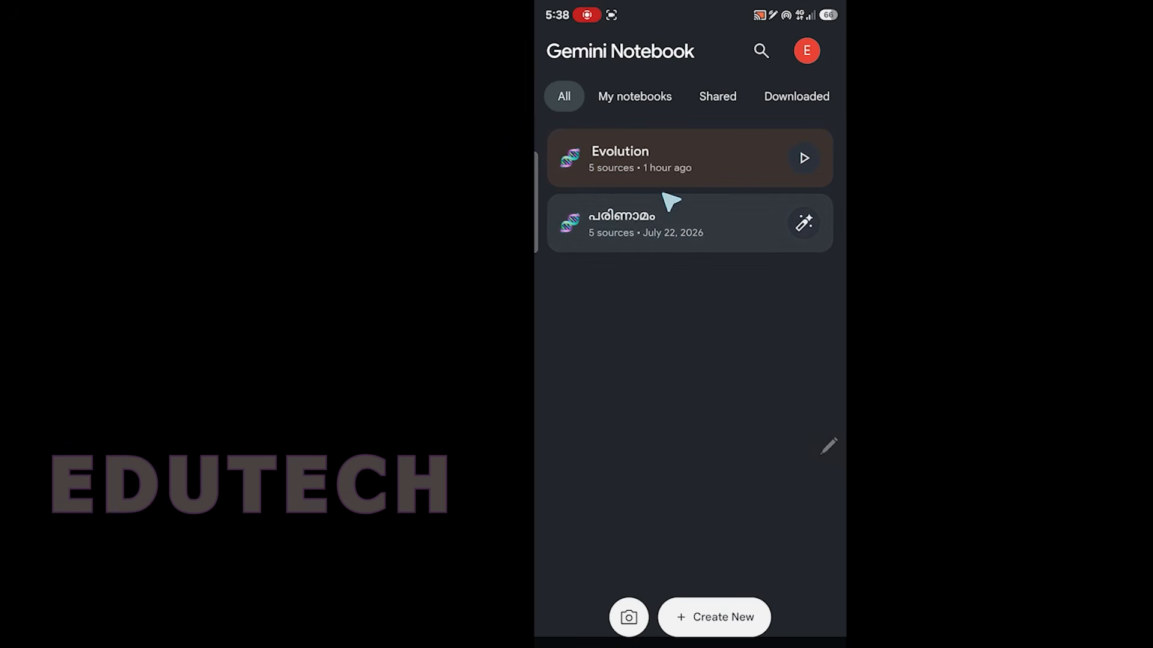
pyautogui.click(690, 168)
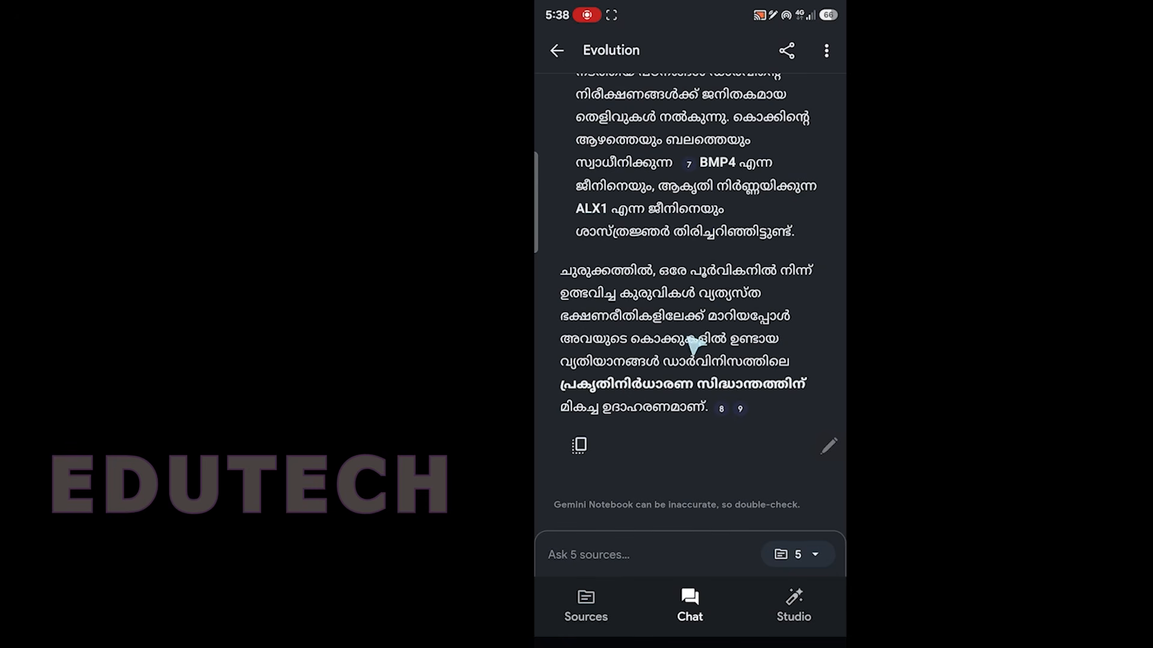
pyautogui.click(602, 606)
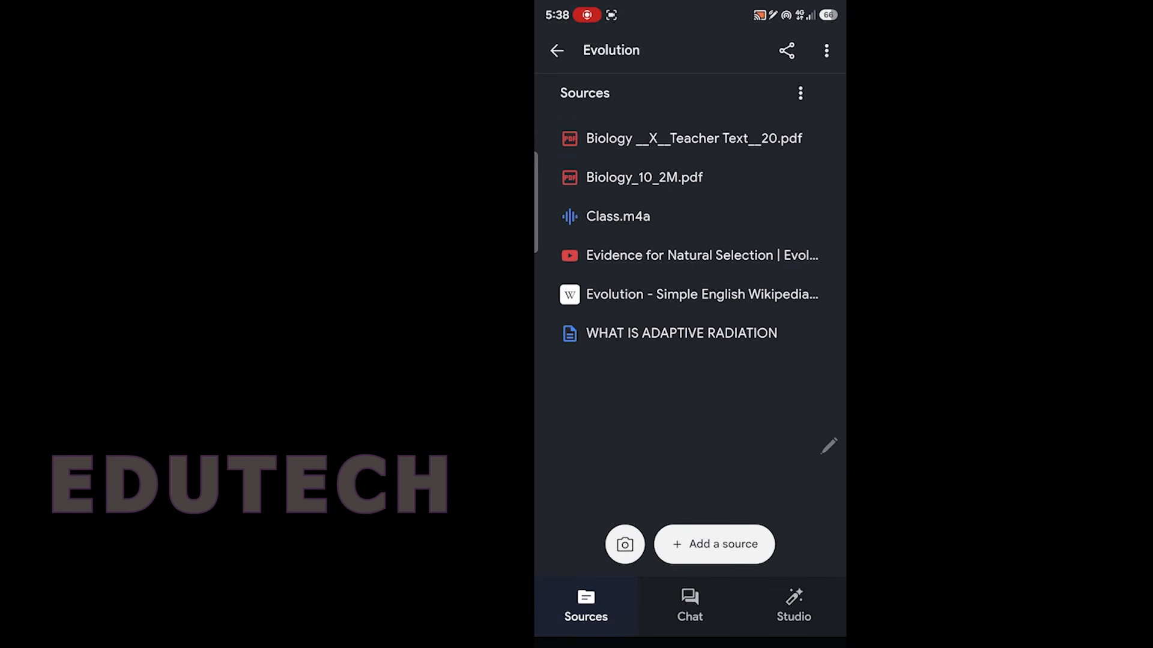
pyautogui.click(686, 218)
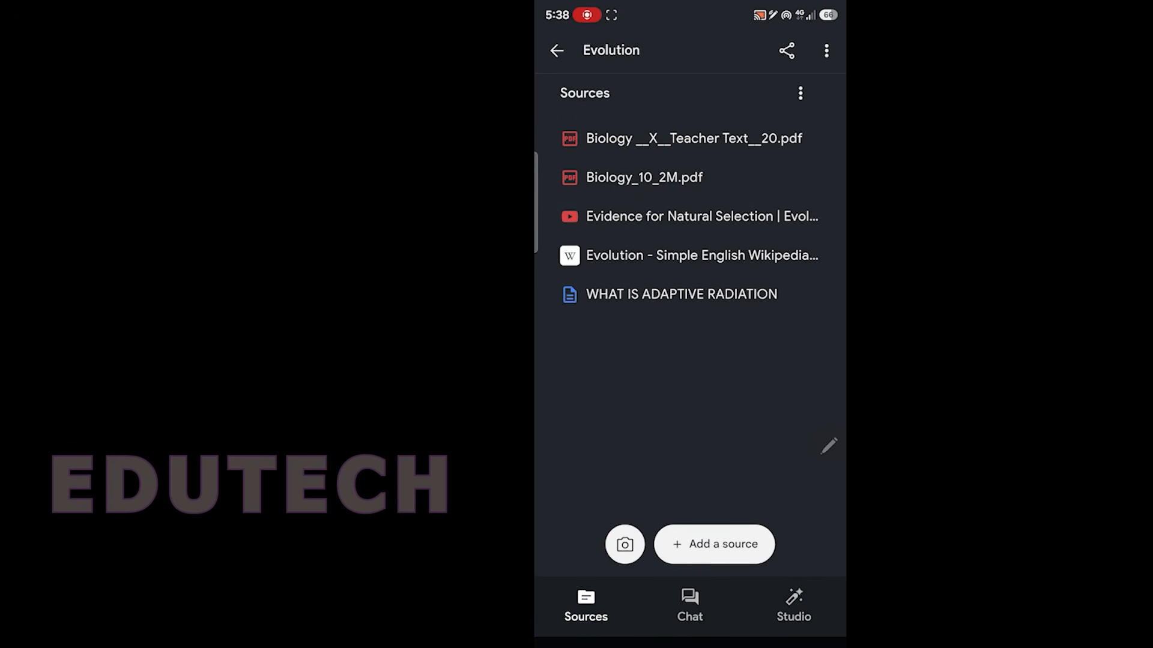
pyautogui.click(690, 294)
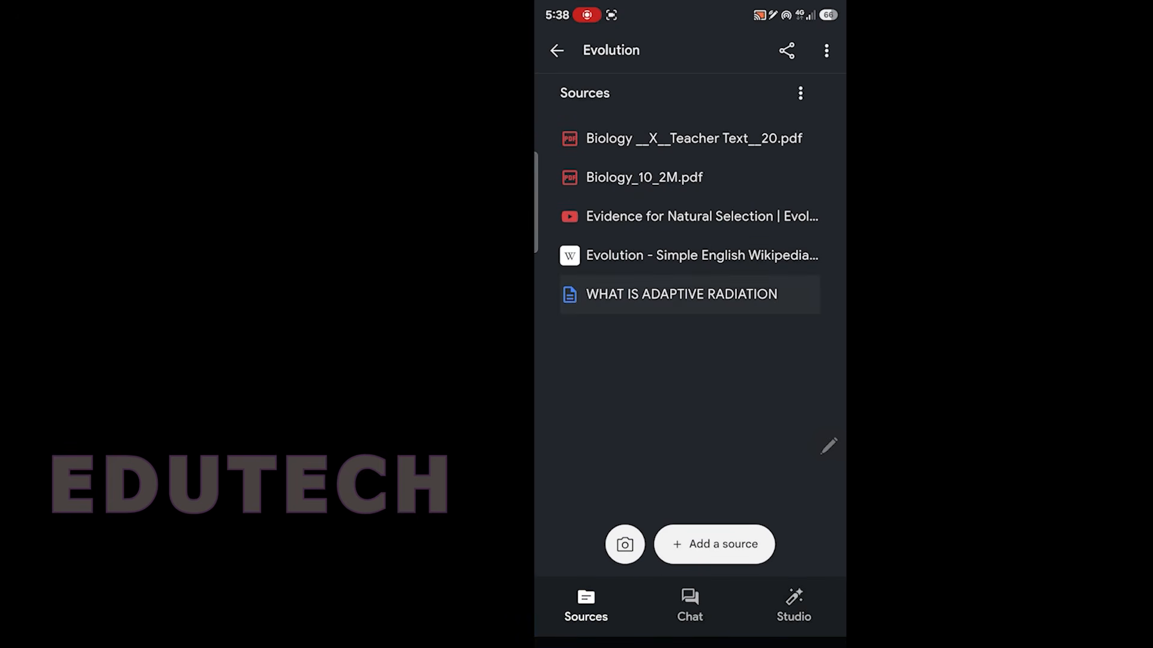
# Step: Upload the audio recording Class.m4a as a notebook source, and try adding a camera source but deny the camera permission
pyautogui.click(744, 553)
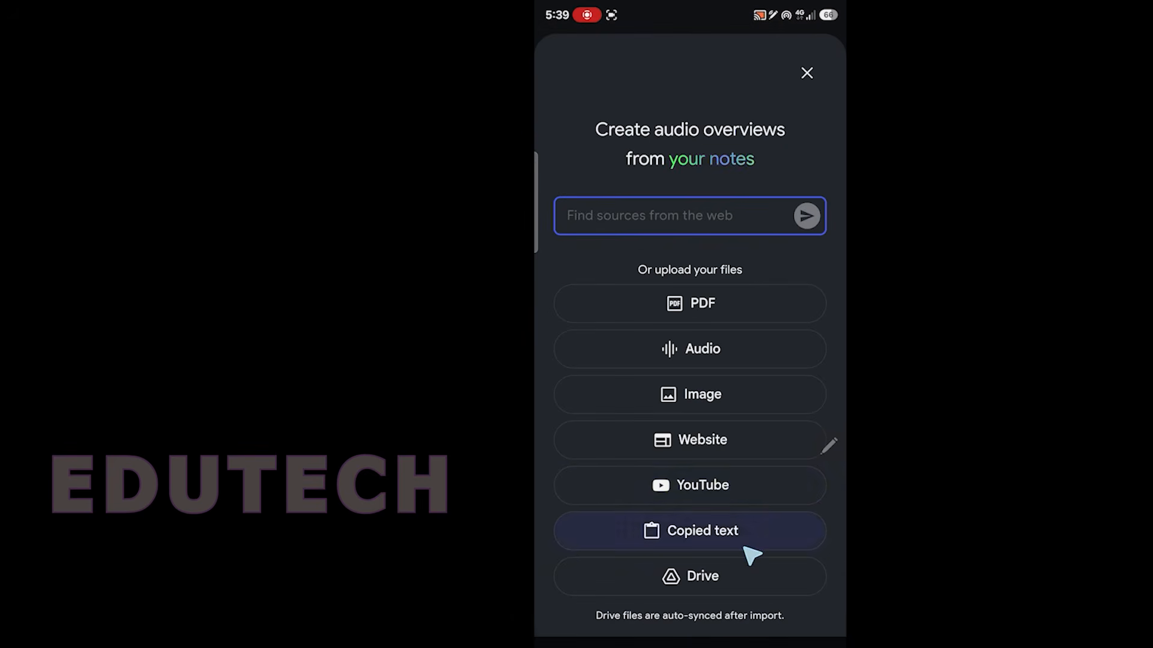
pyautogui.click(694, 354)
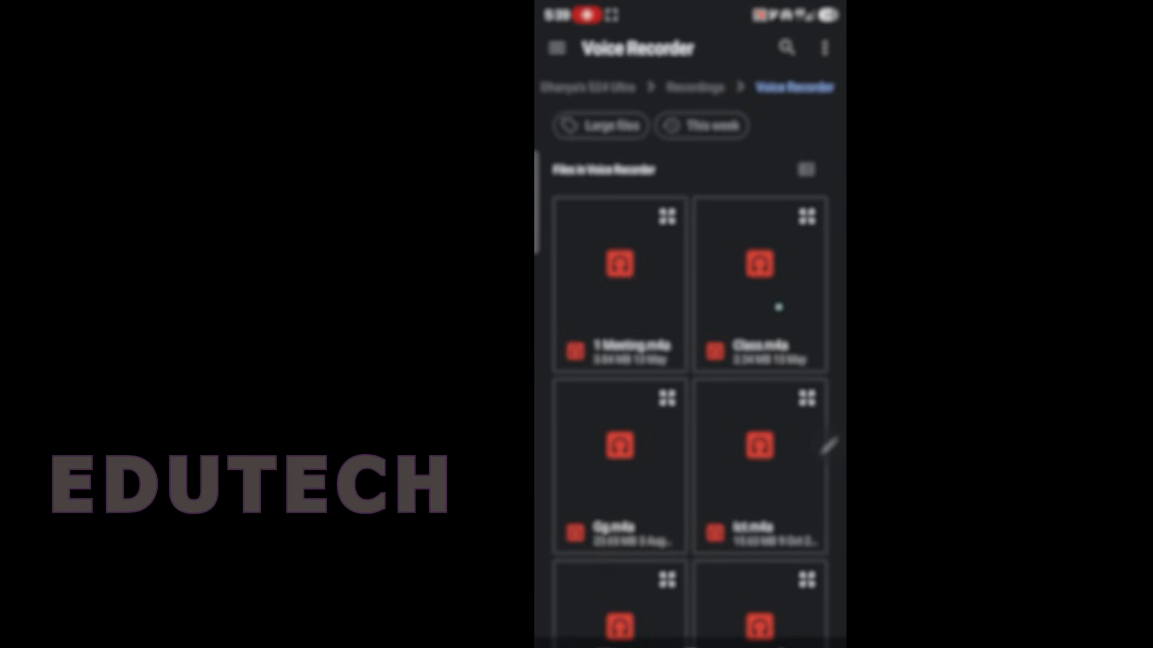
pyautogui.click(794, 312)
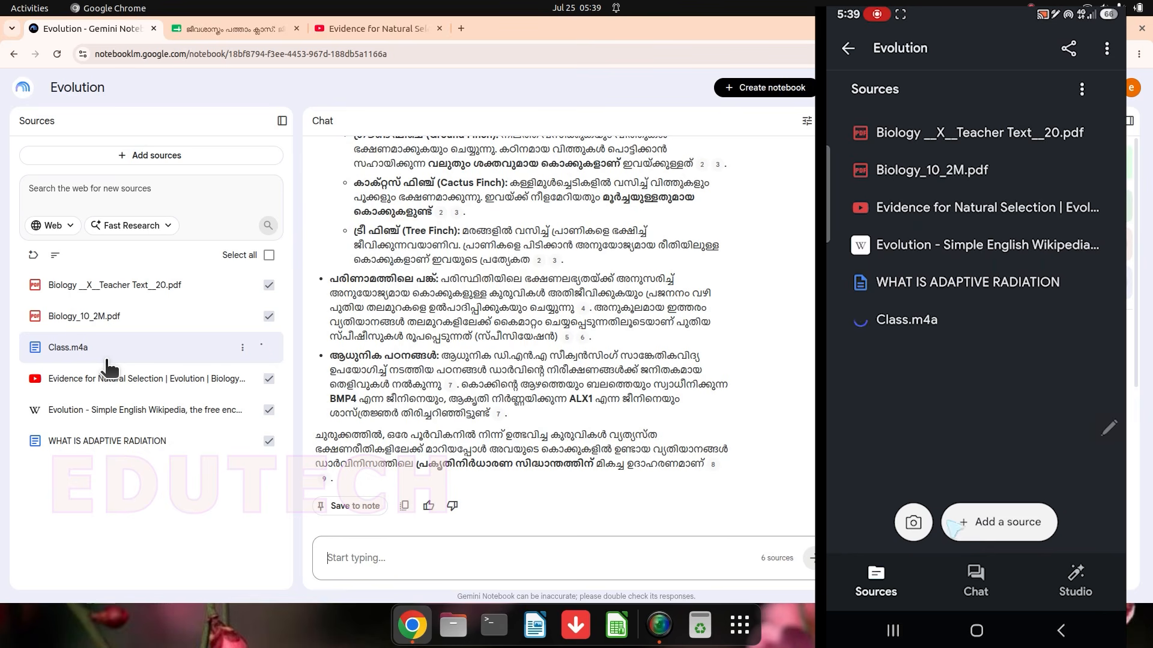
pyautogui.click(913, 522)
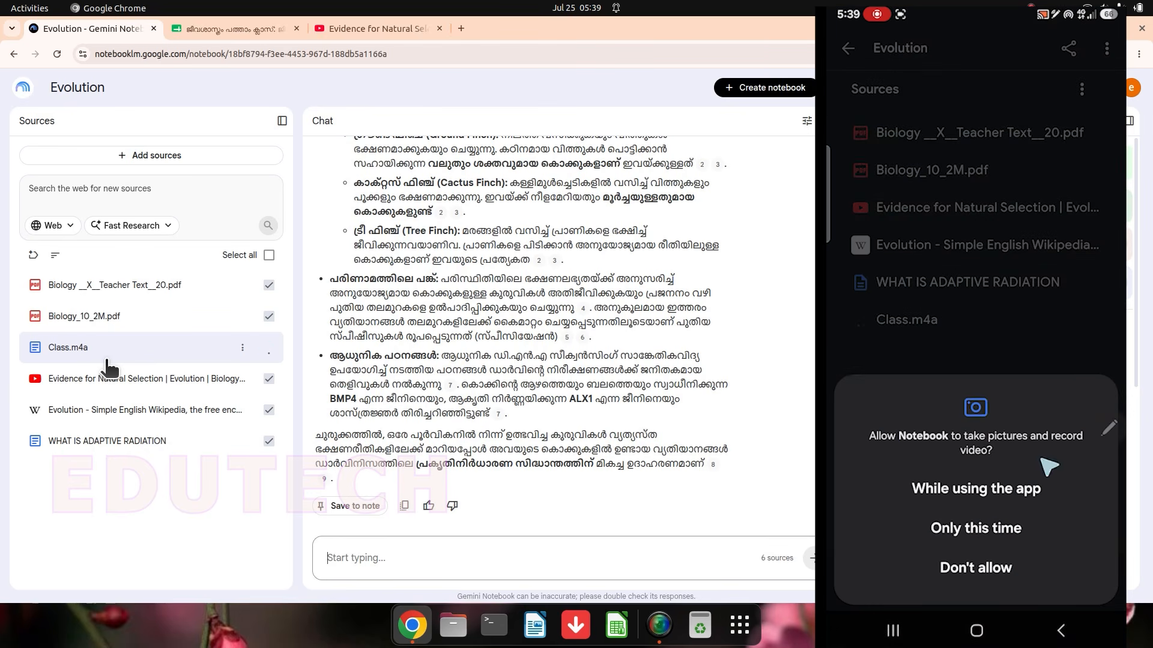
pyautogui.click(975, 568)
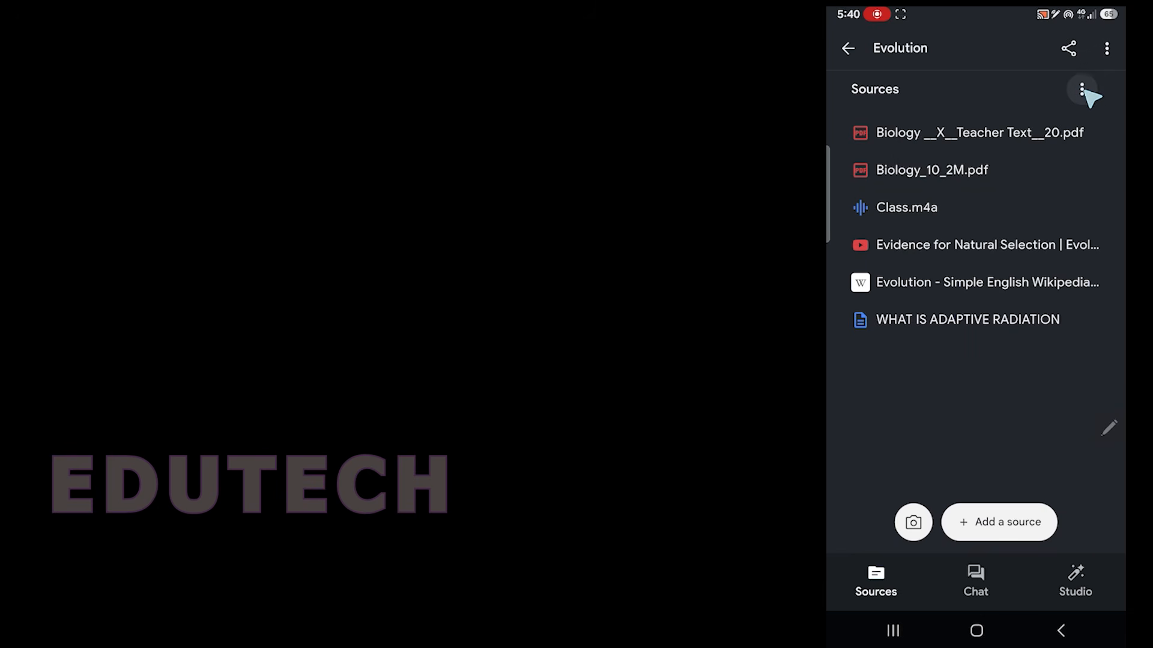
# Step: Delete the Evolution - Simple English Wikipedia source from the notebook
pyautogui.click(1081, 89)
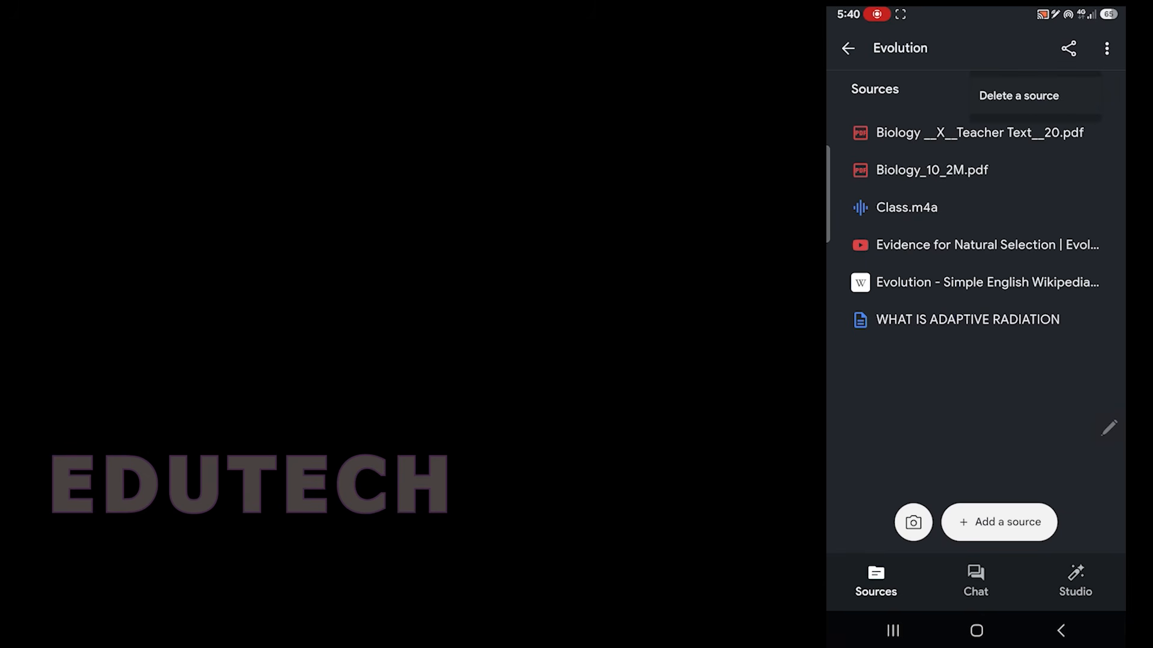
pyautogui.click(1024, 96)
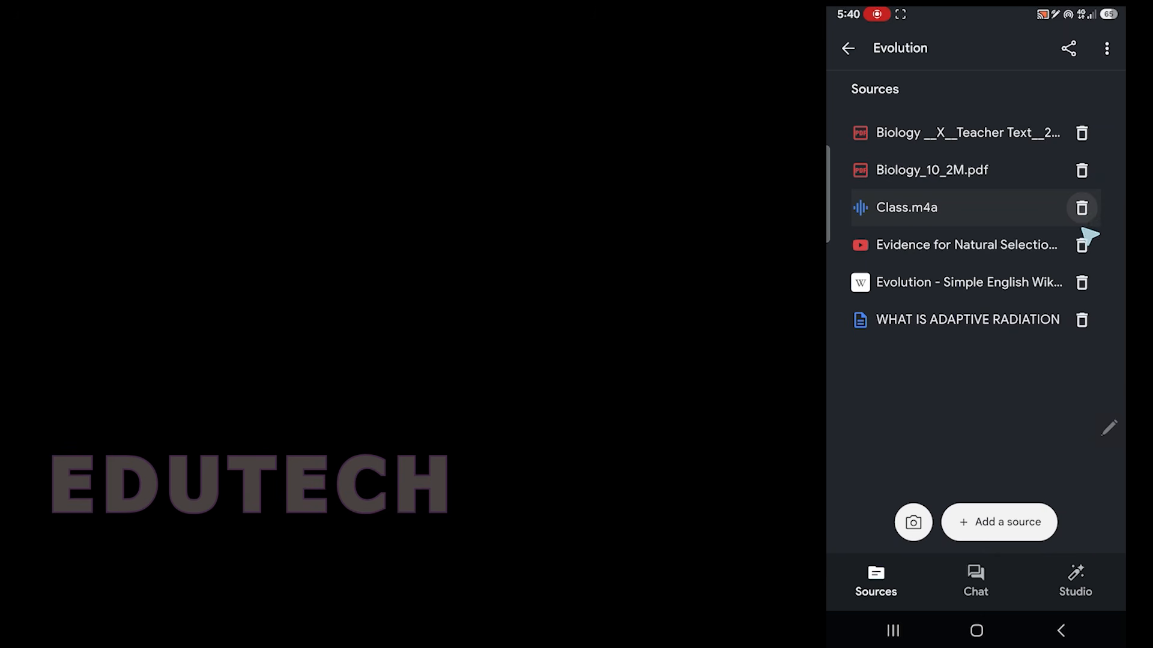
pyautogui.click(1084, 283)
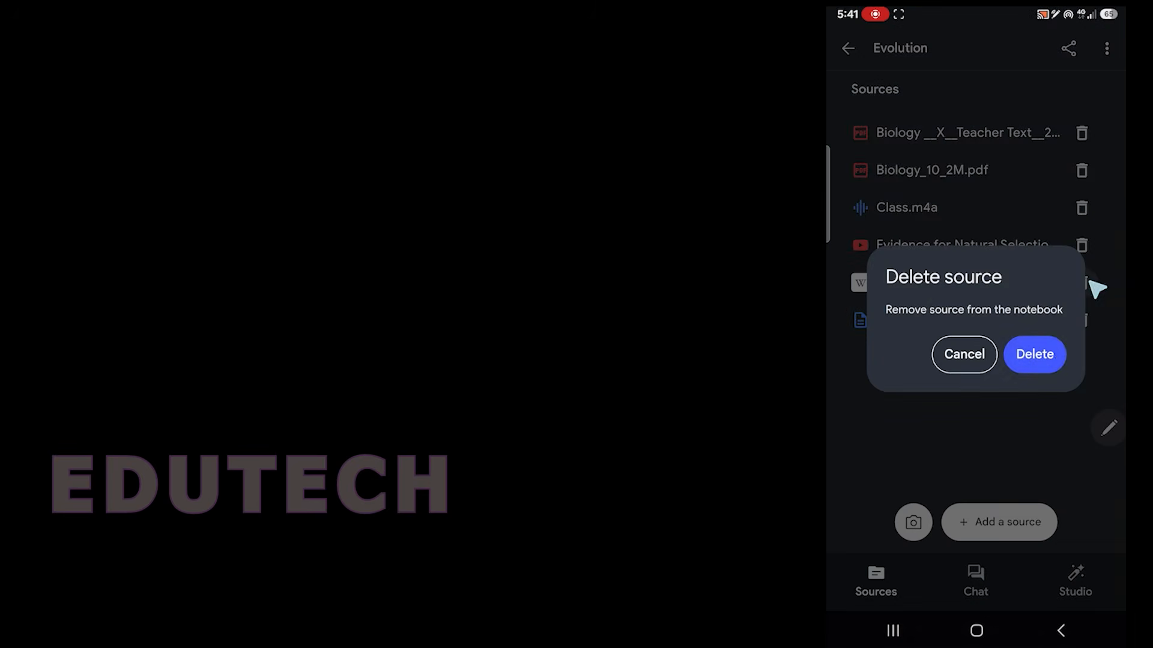
pyautogui.click(1045, 352)
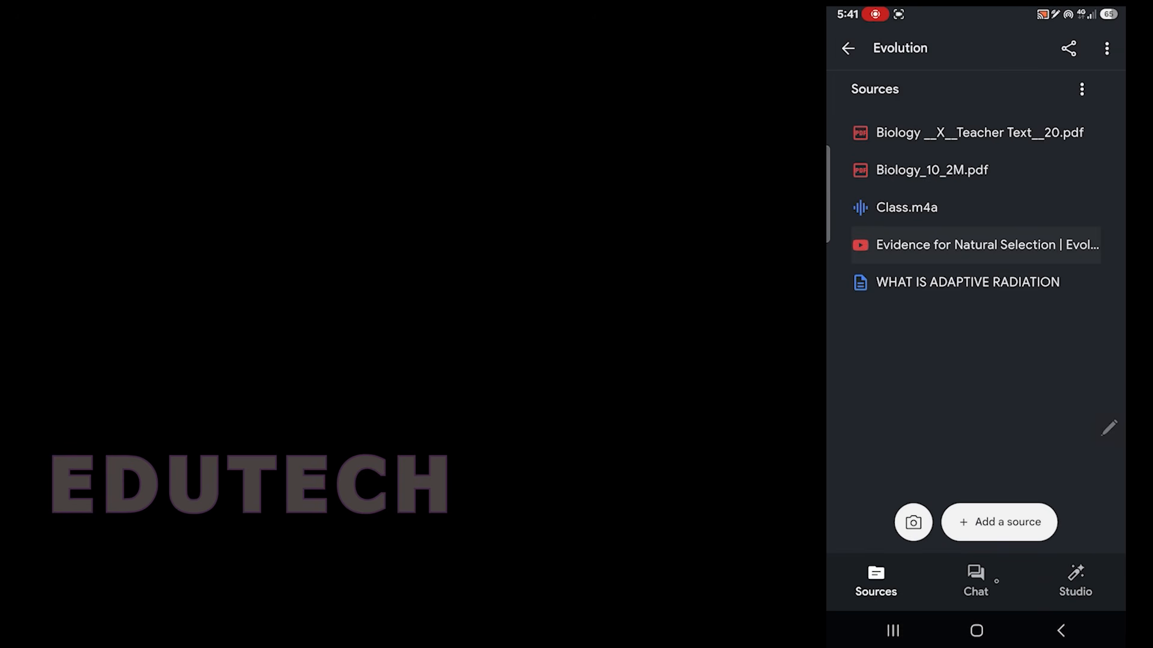
# Step: Look through the notebook's chat and generated outputs, and open the Malayalam audio overview, pausing its playback
pyautogui.click(996, 581)
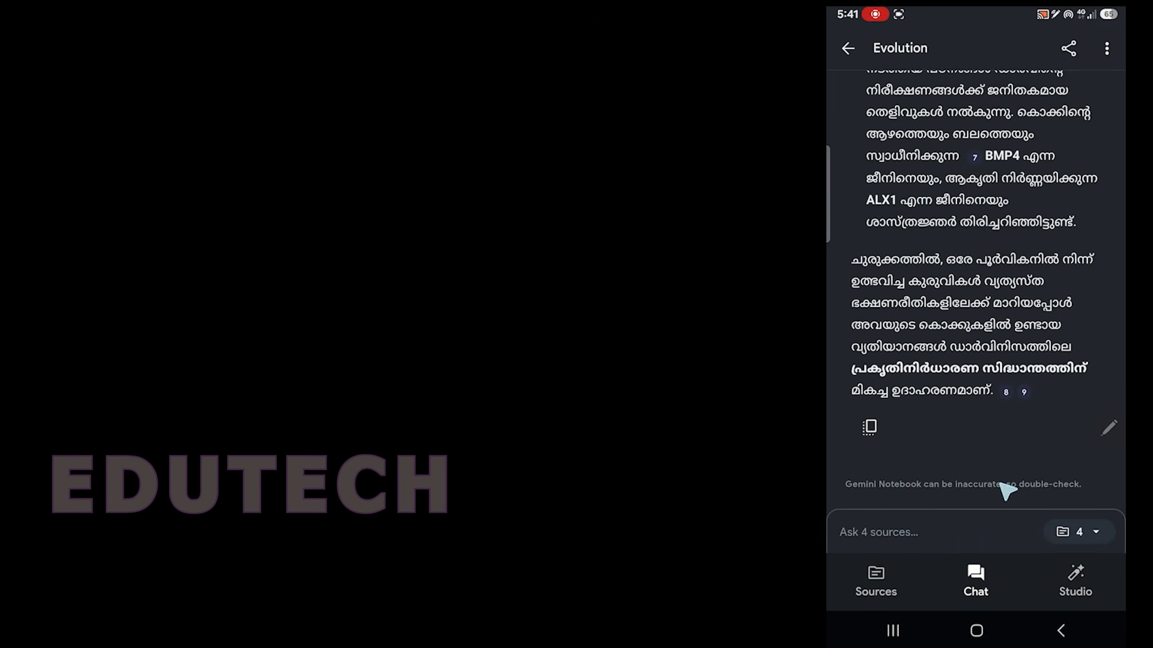
pyautogui.click(1093, 582)
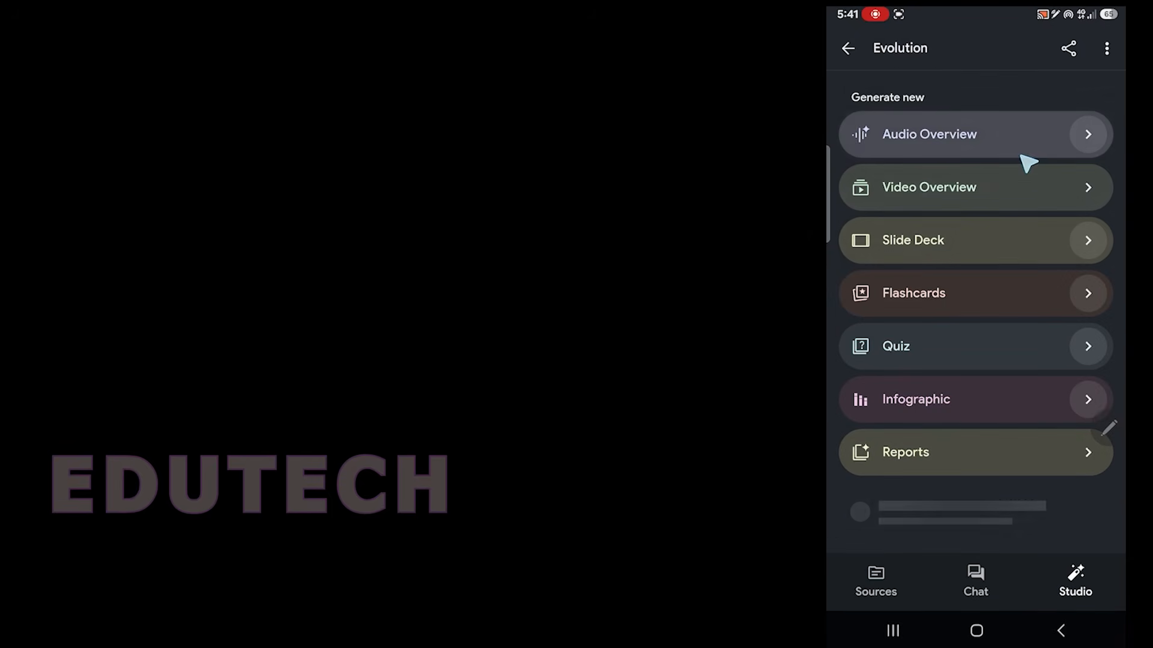
pyautogui.scroll(-3, 1003, 339)
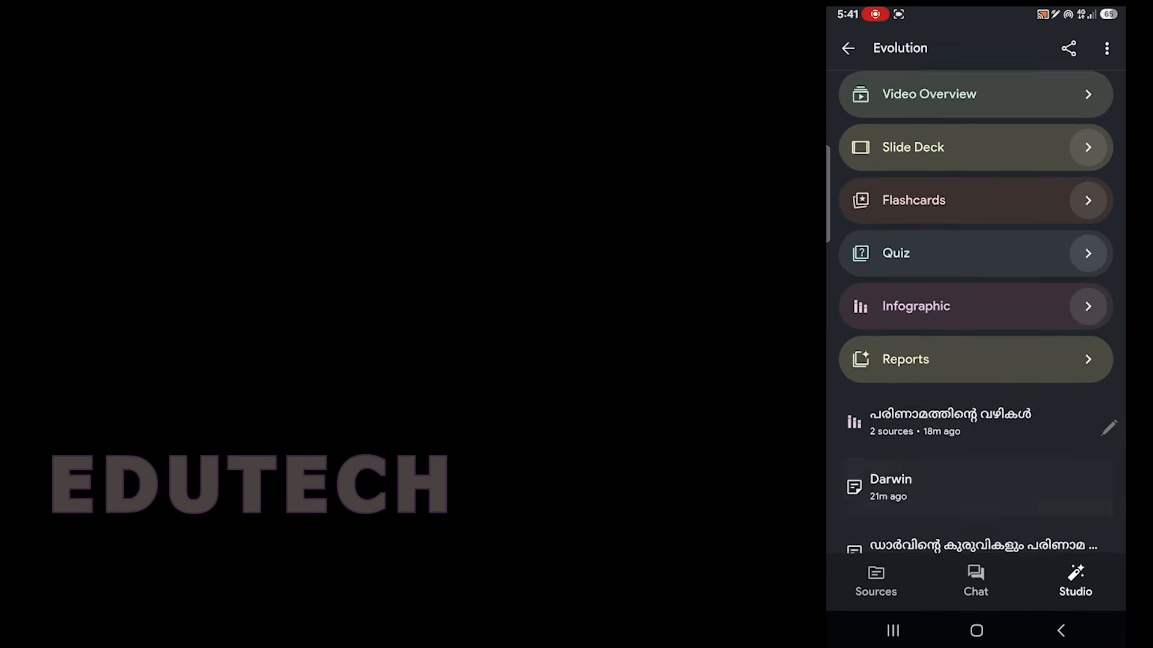
pyautogui.scroll(-5, 977, 310)
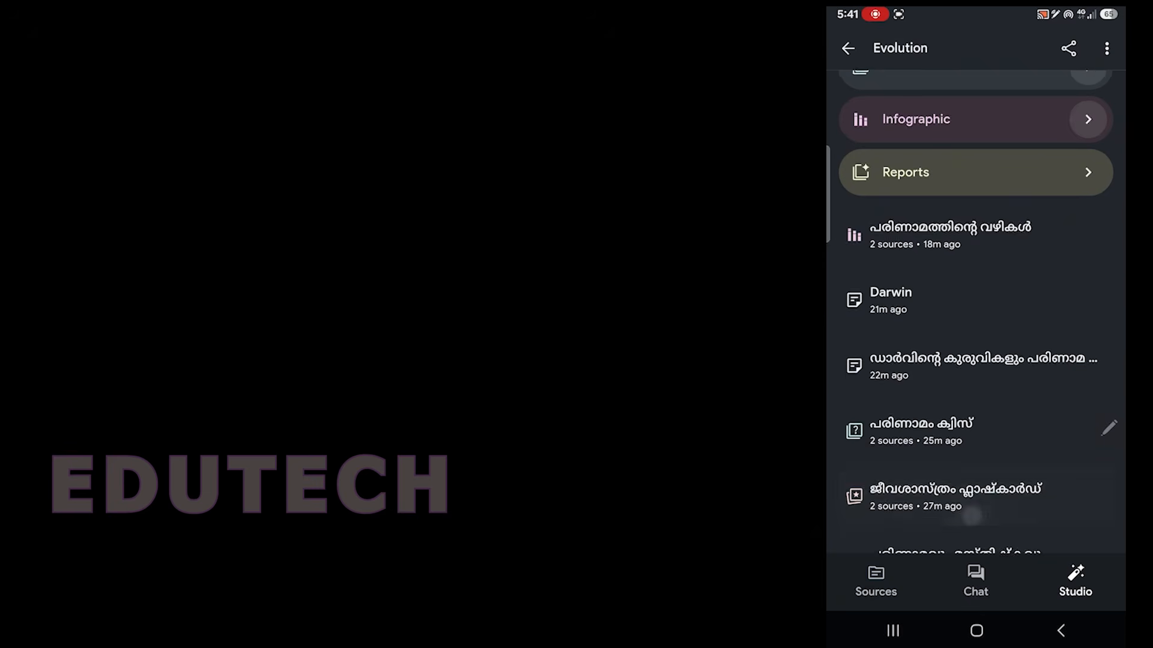
pyautogui.scroll(-2, 972, 517)
pyautogui.scroll(-6, 985, 450)
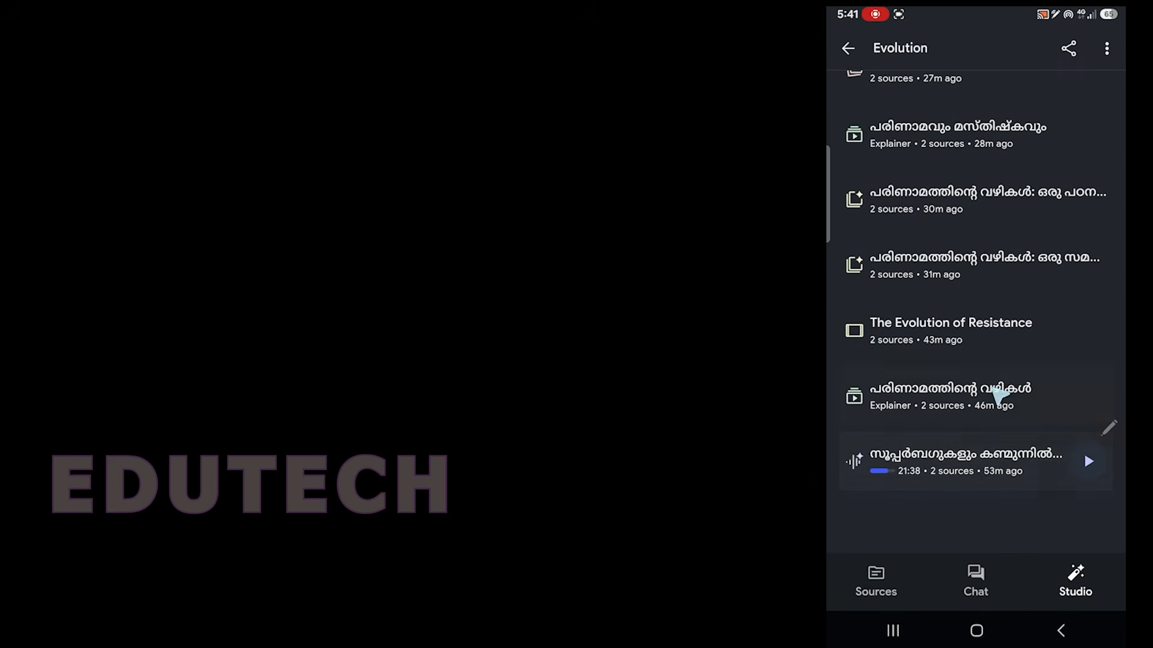
pyautogui.click(1013, 480)
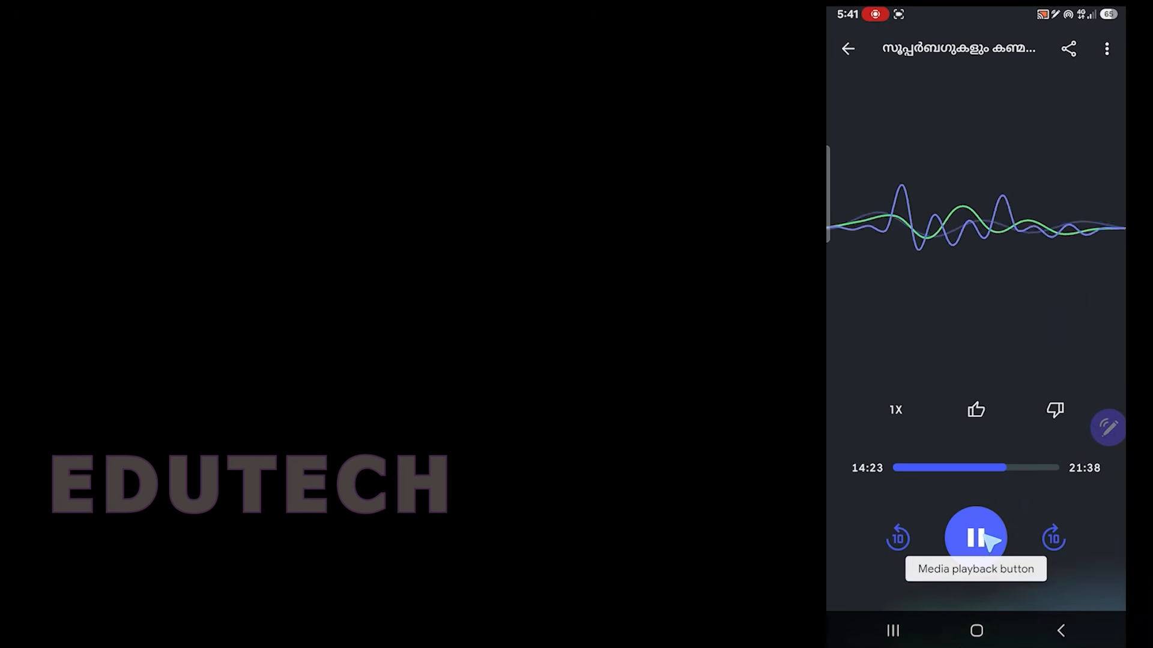
pyautogui.click(989, 540)
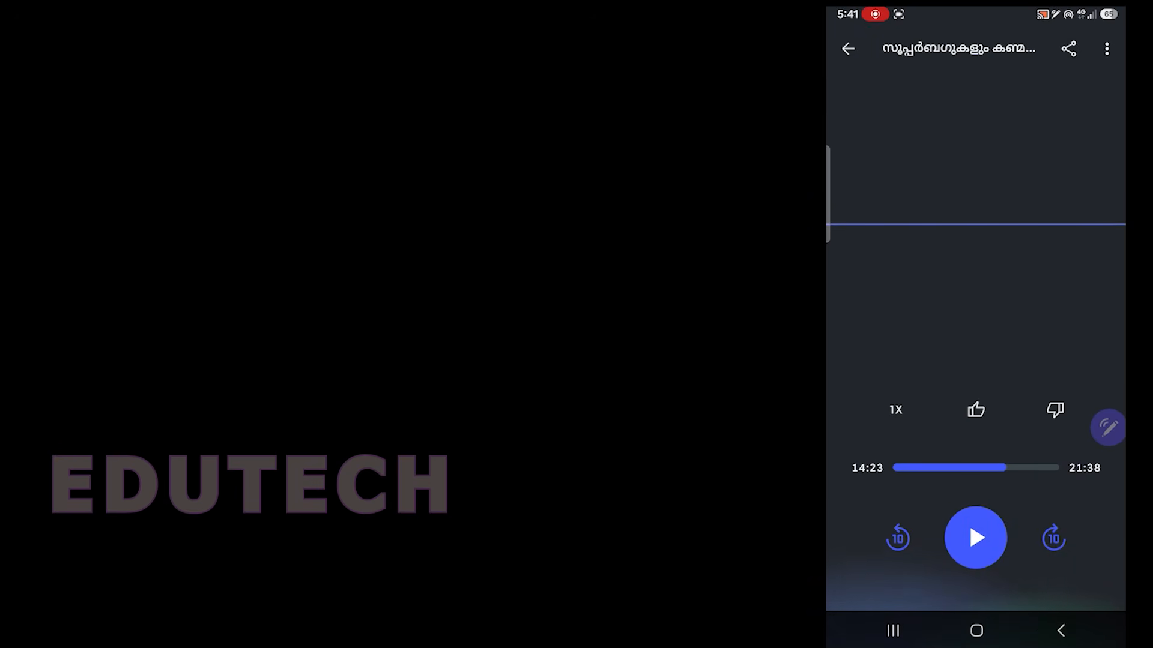
# Step: Download the opened audio overview and return to the notebook's list of generated outputs
pyautogui.click(1107, 49)
pyautogui.click(1053, 137)
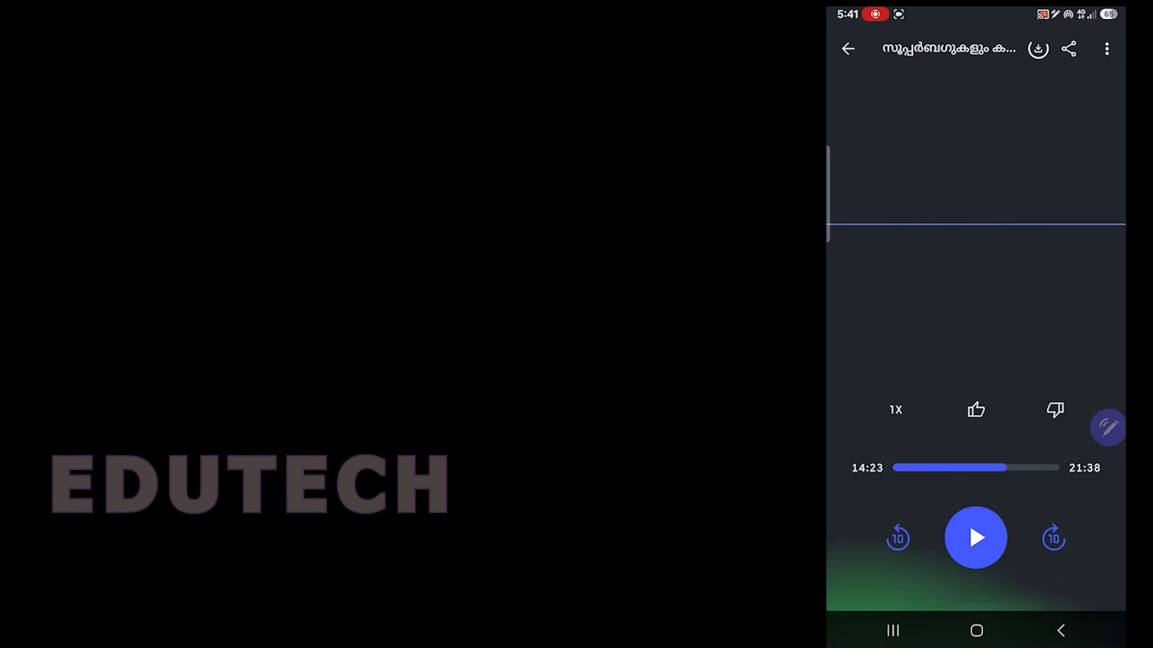
pyautogui.click(848, 49)
pyautogui.scroll(5, 972, 252)
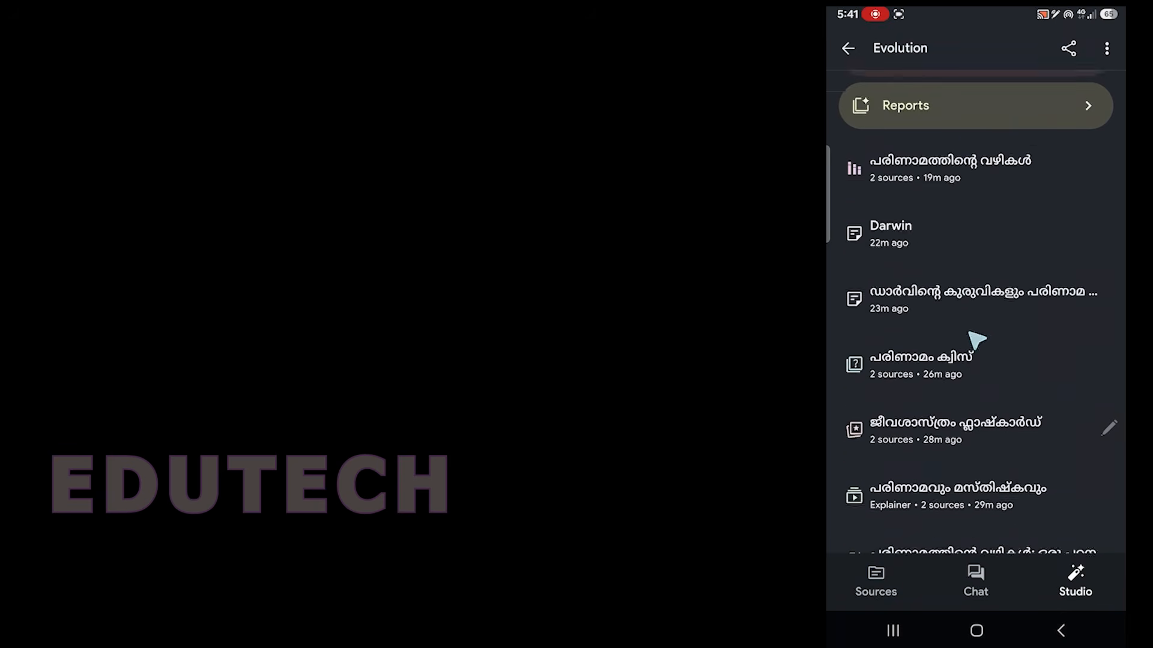
pyautogui.scroll(5, 976, 340)
pyautogui.scroll(-10, 1009, 334)
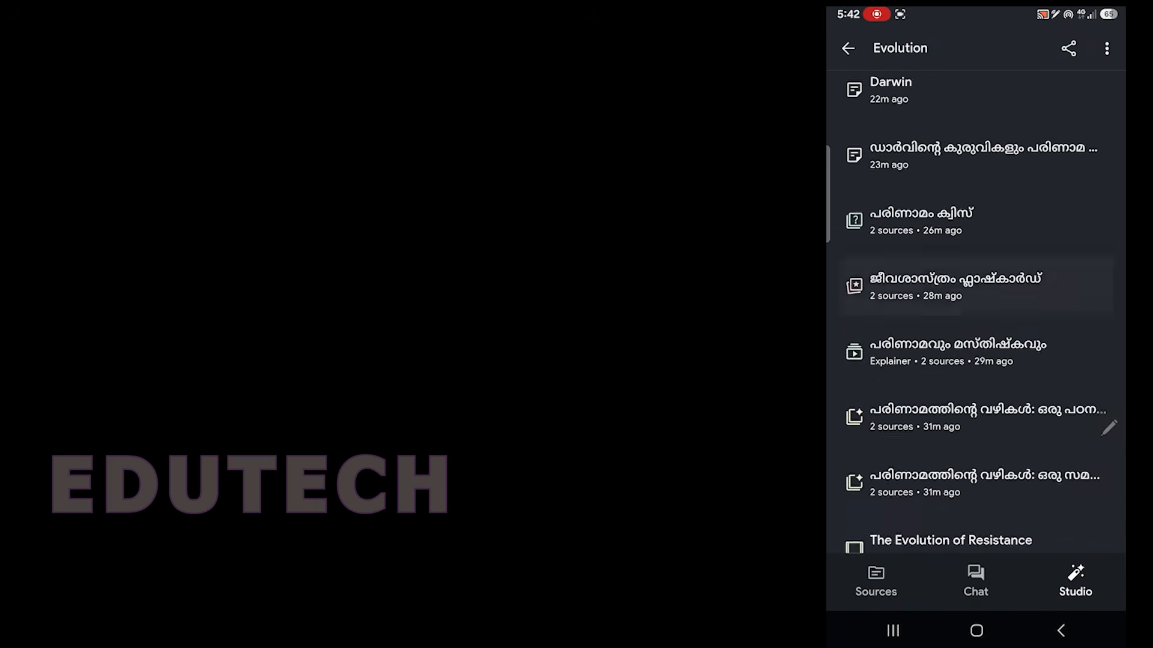
pyautogui.scroll(2, 976, 312)
pyautogui.scroll(-3, 976, 313)
pyautogui.scroll(4, 976, 312)
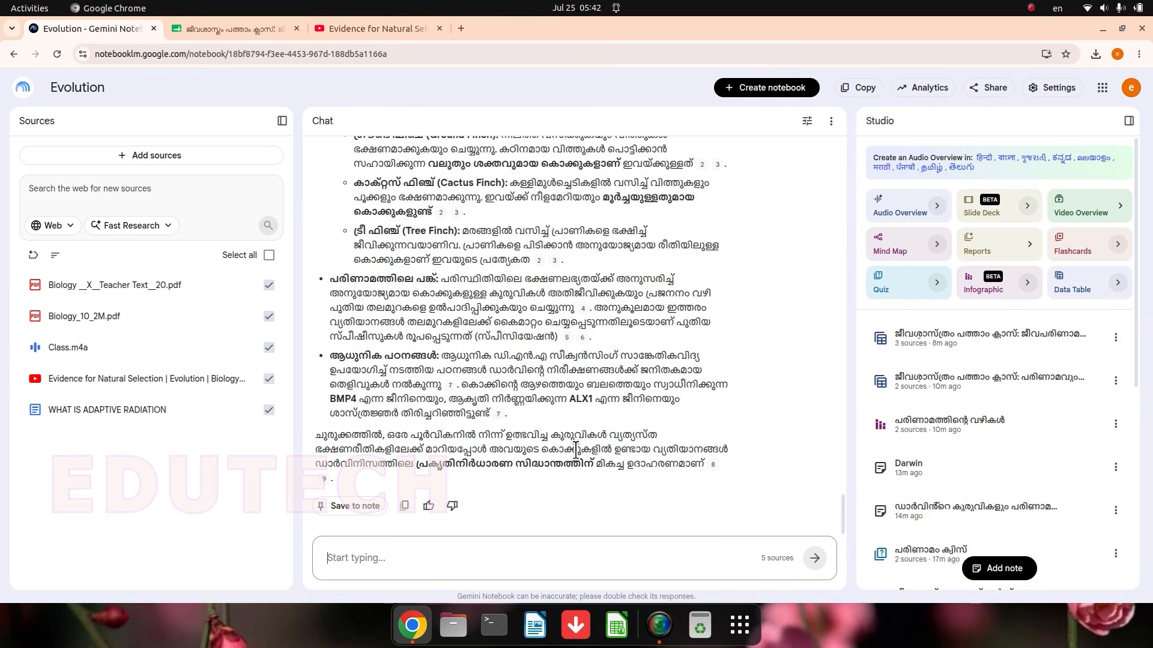
pyautogui.scroll(4, 438, 481)
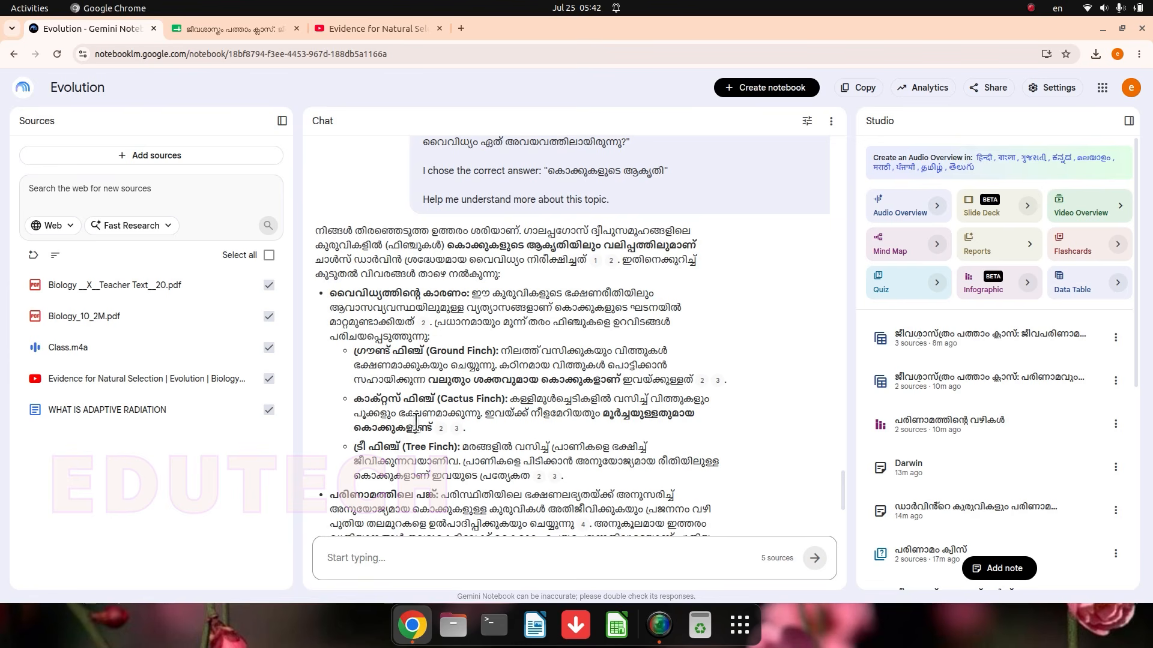
pyautogui.scroll(-3, 786, 252)
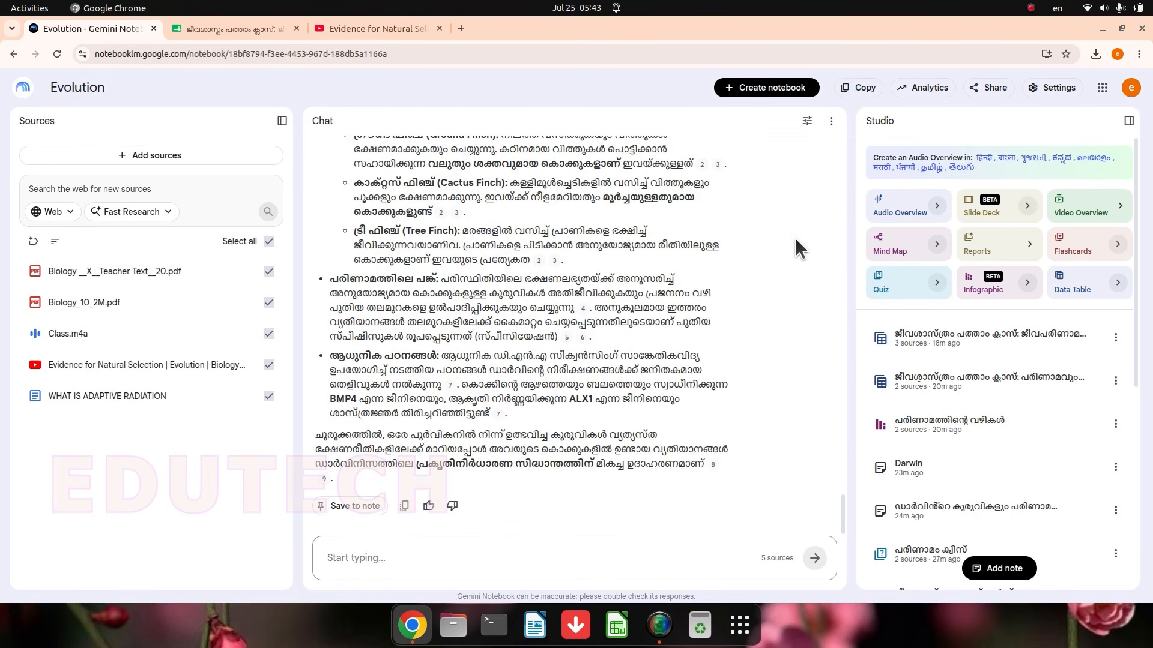
# Step: Share the Evolution notebook with its access set to Anyone with a link
pyautogui.click(977, 90)
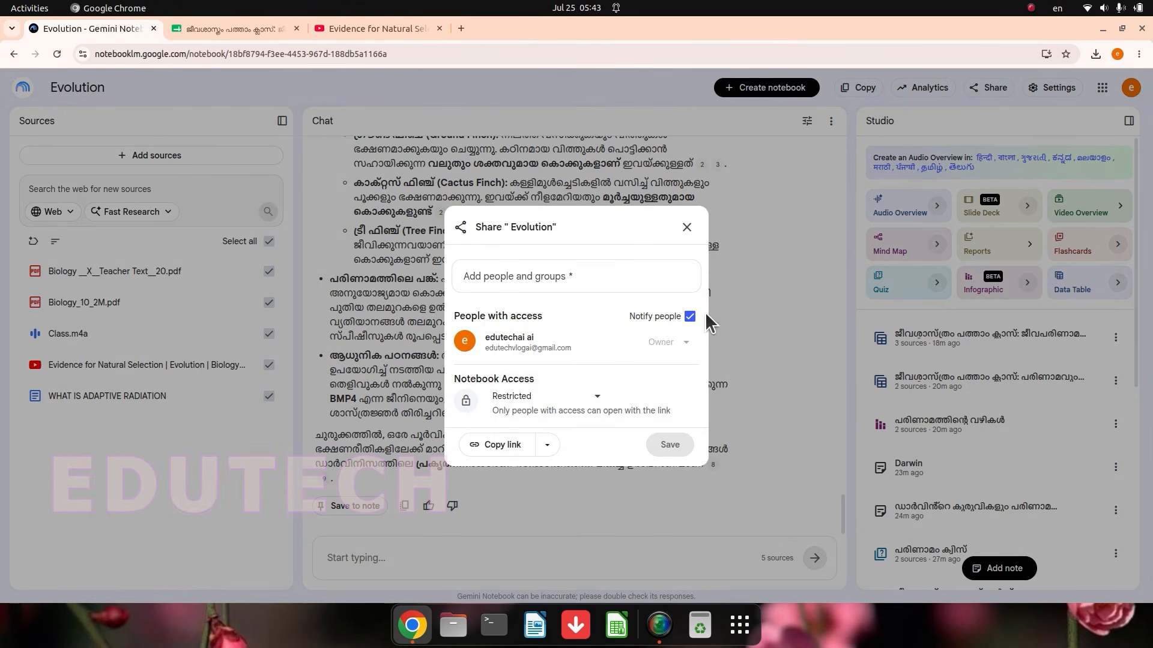
pyautogui.click(577, 398)
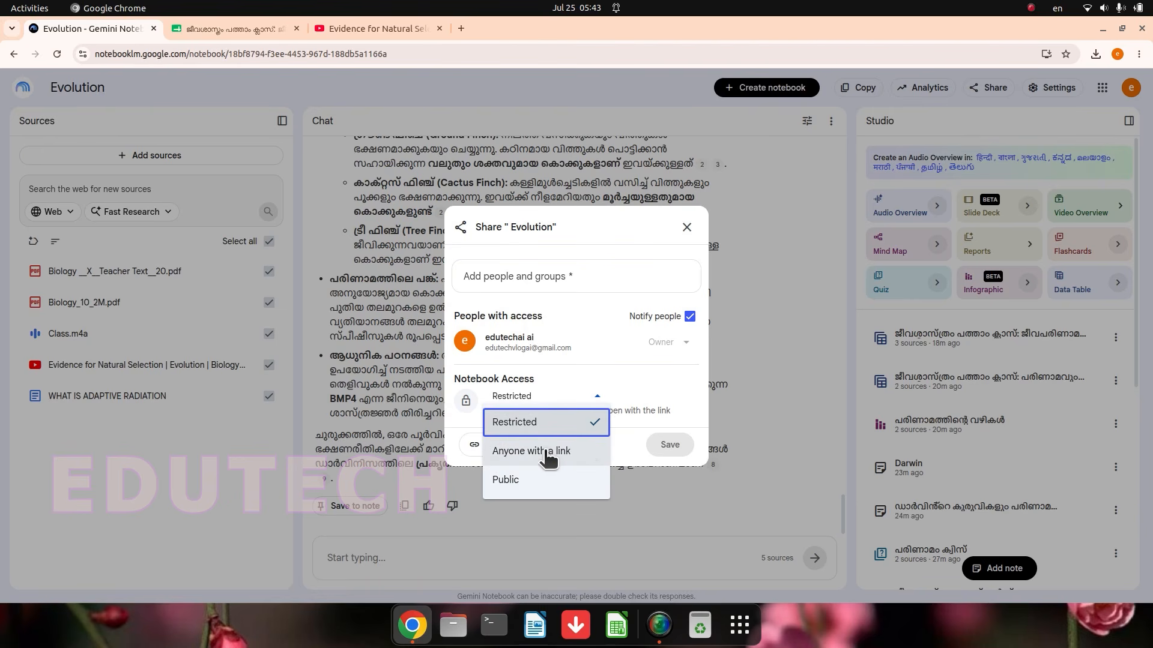
pyautogui.click(591, 463)
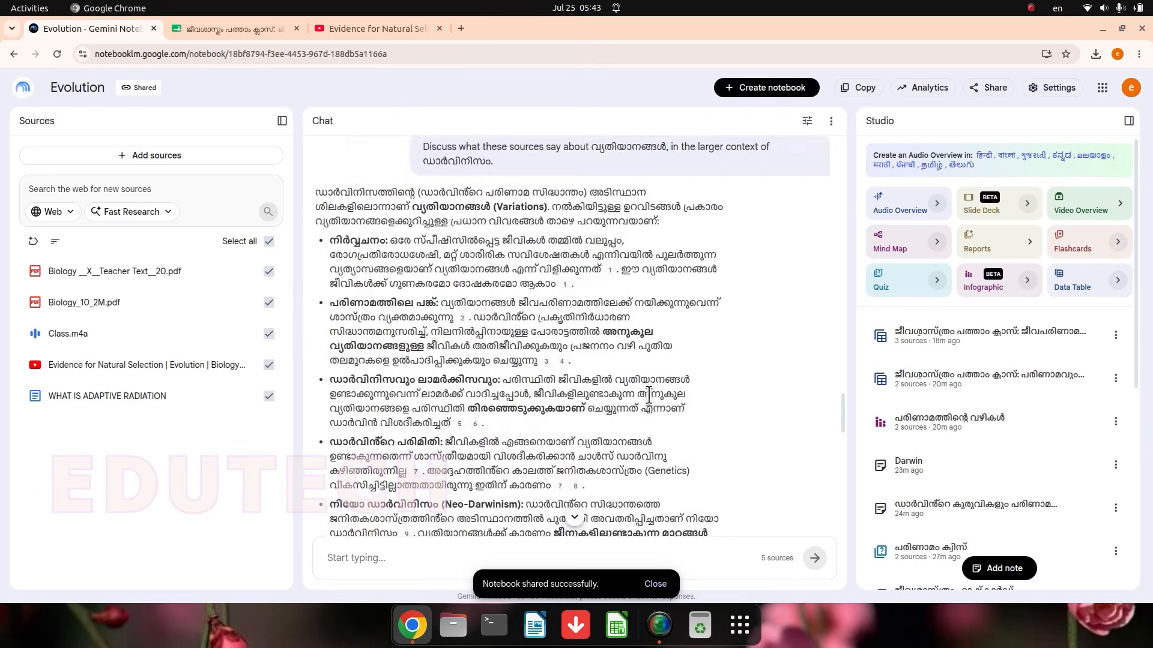
pyautogui.scroll(4, 650, 392)
pyautogui.scroll(3, 651, 392)
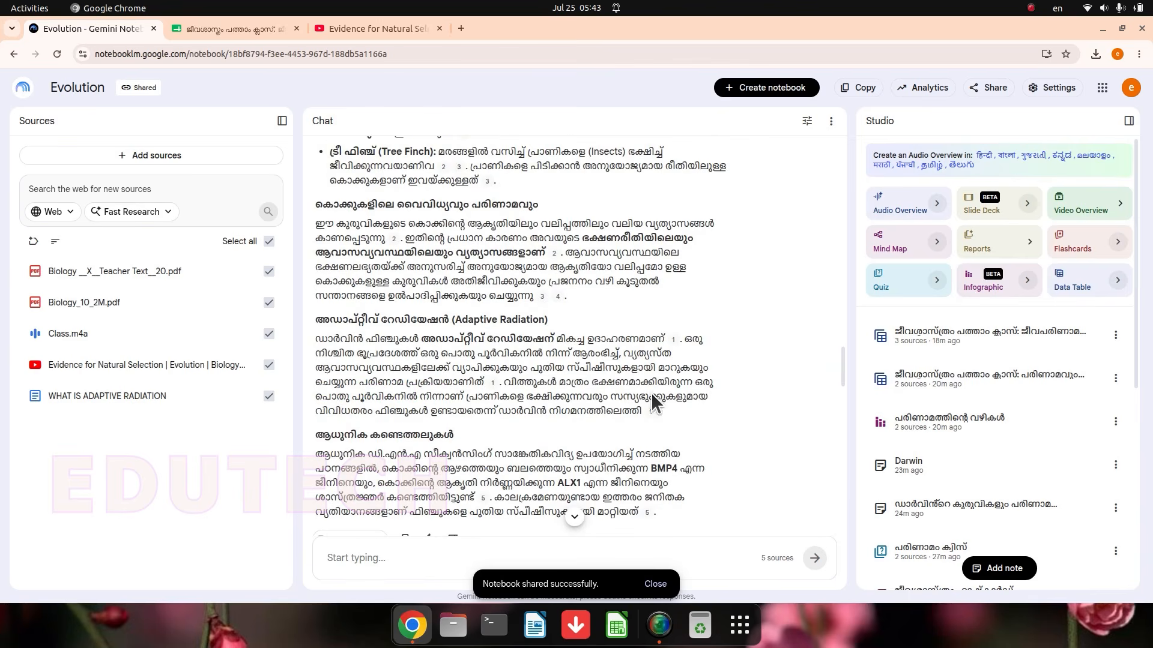